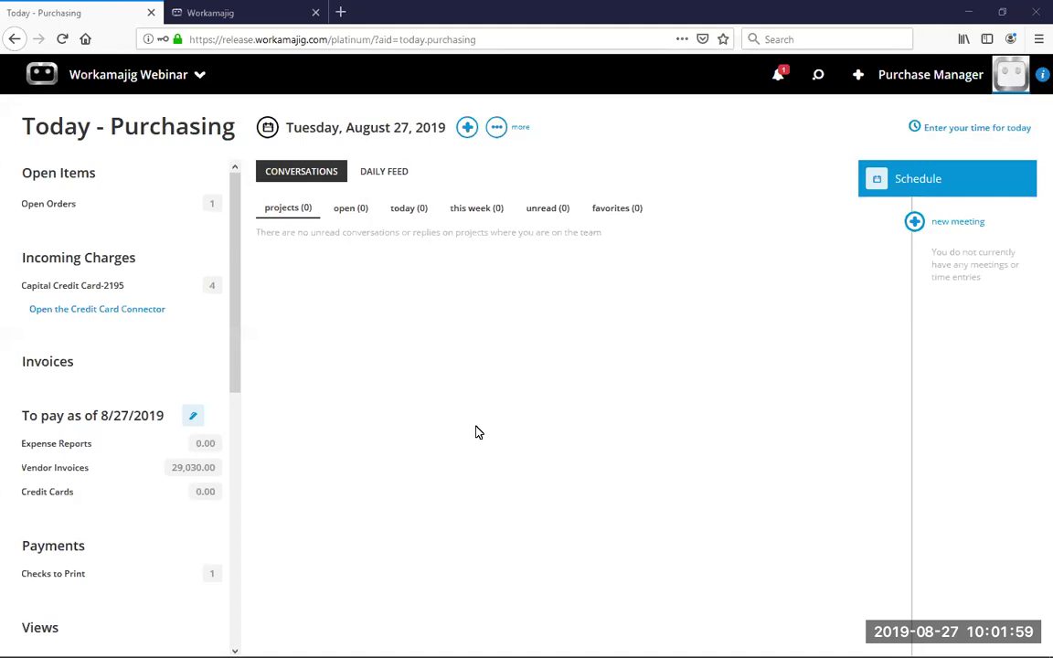
left_click(903, 79)
left_click(720, 127)
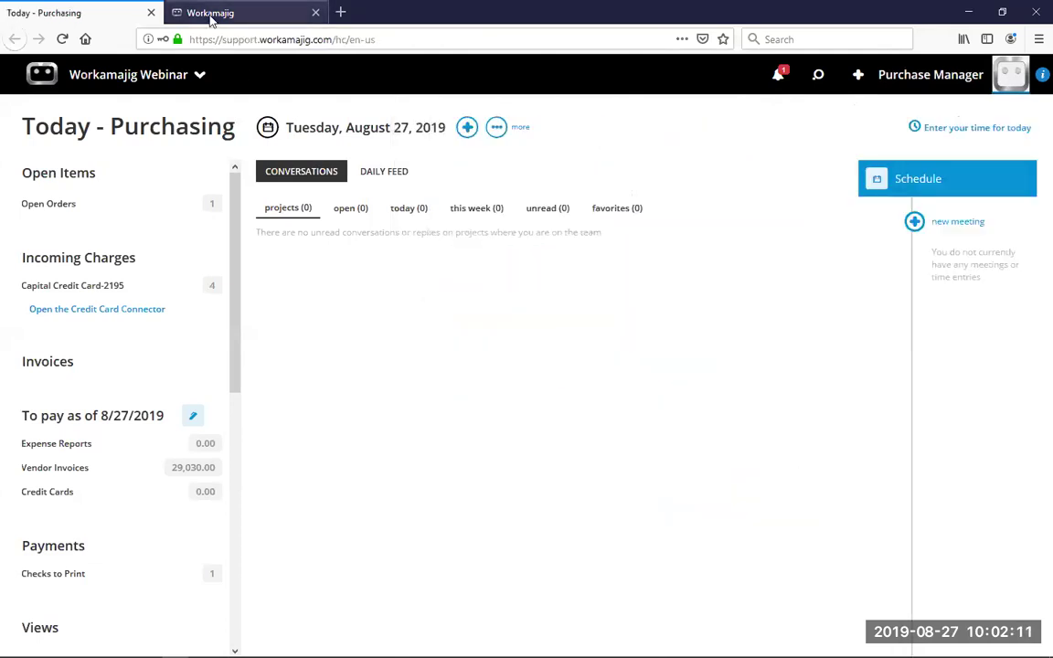
Search the Workamajig support site for "Webinar", view the Past Webinars article, and return to the search results
left_click(211, 12)
left_click(420, 243)
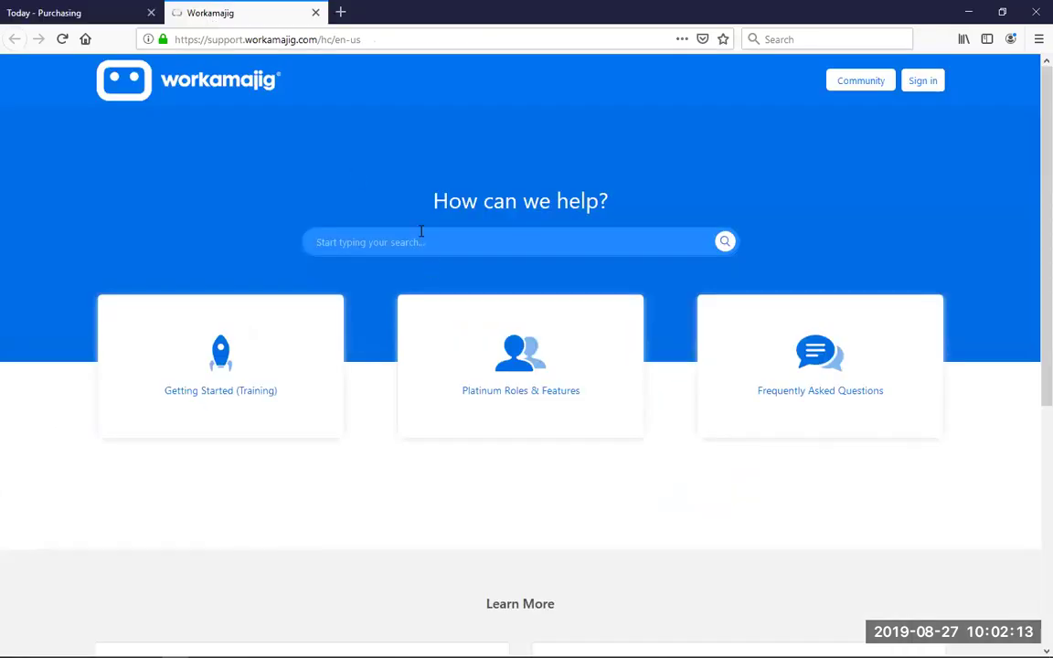
type("Webinar")
key("Return")
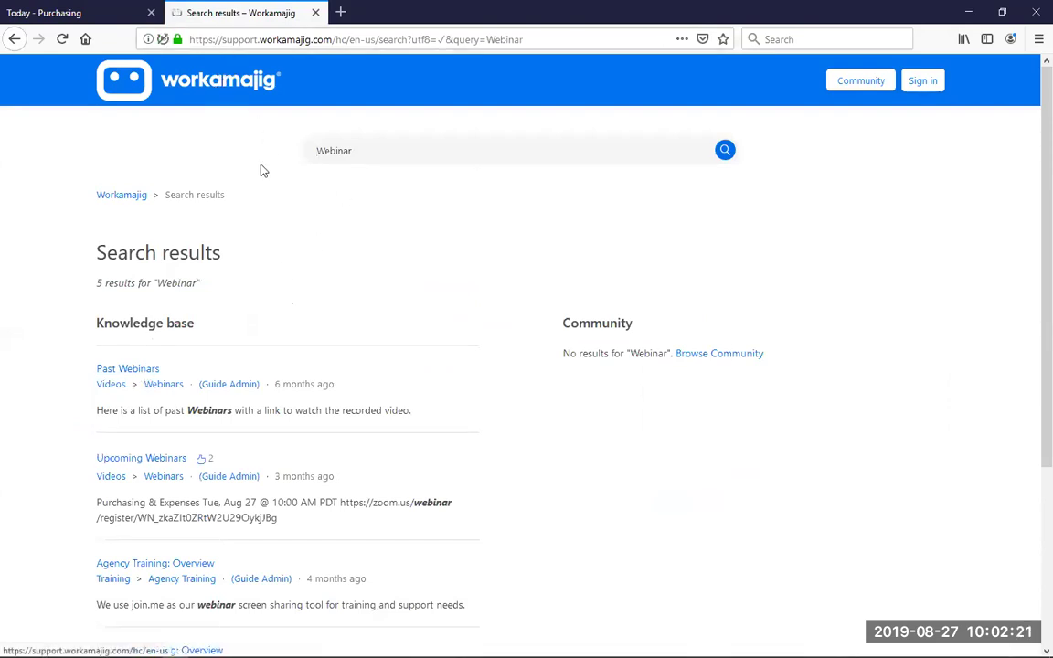
left_click(129, 369)
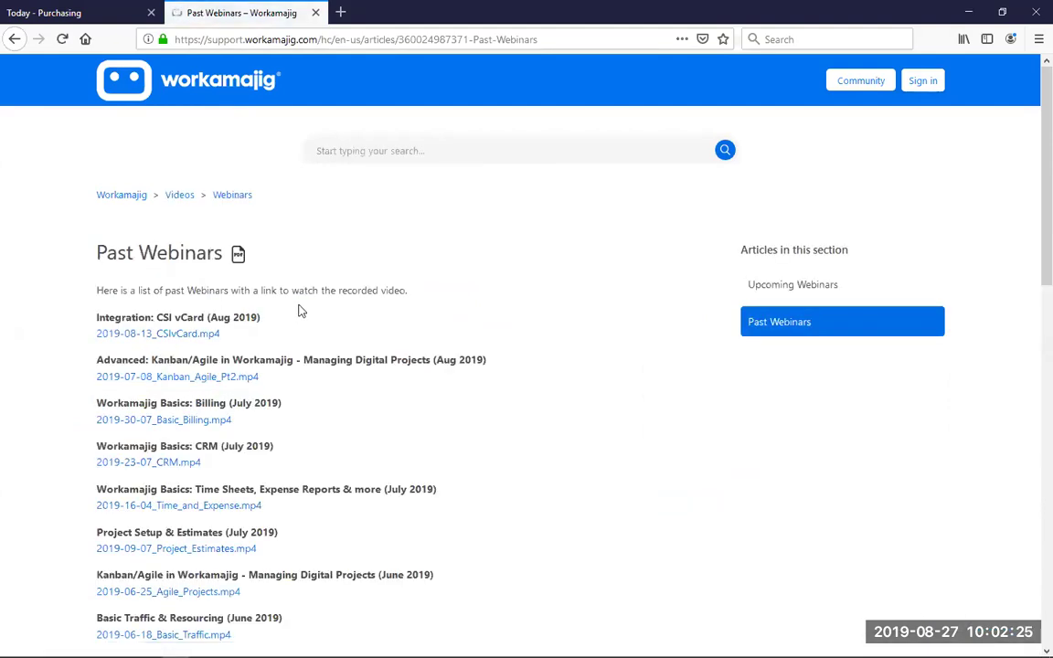
left_click(15, 39)
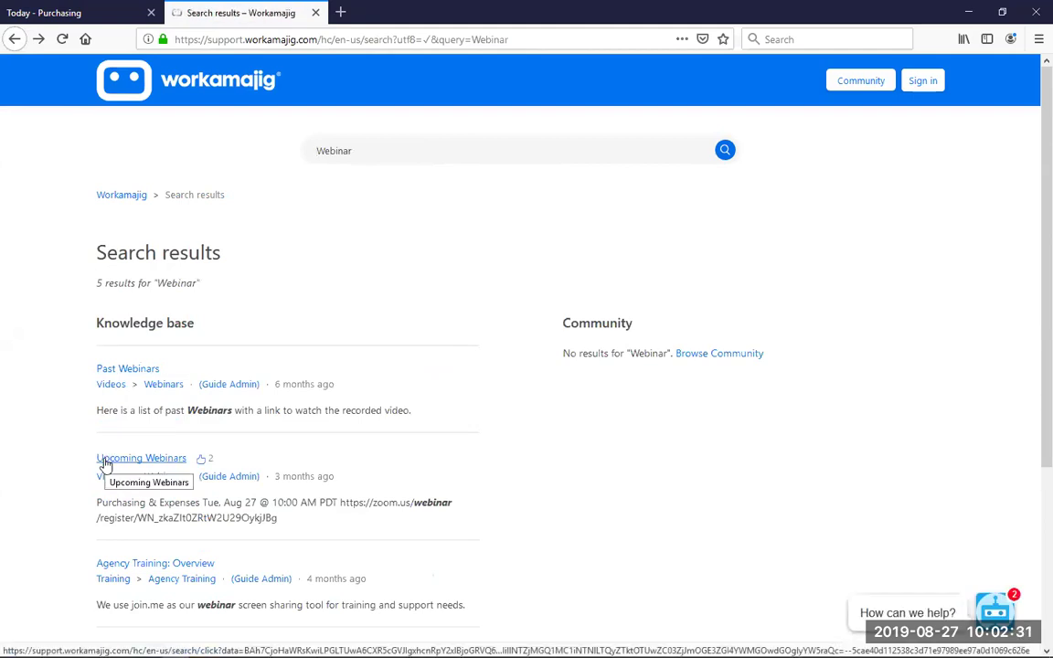
Switch back to the Workamajig application and open the Today - Purchasing page of the purchasing role
left_click(91, 16)
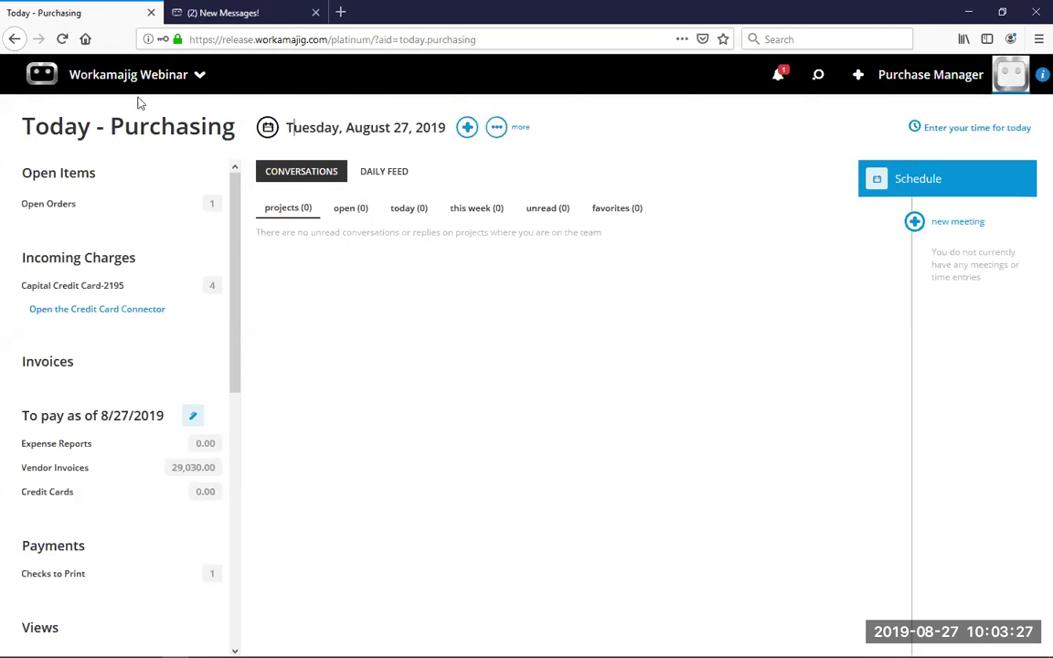
left_click(95, 80)
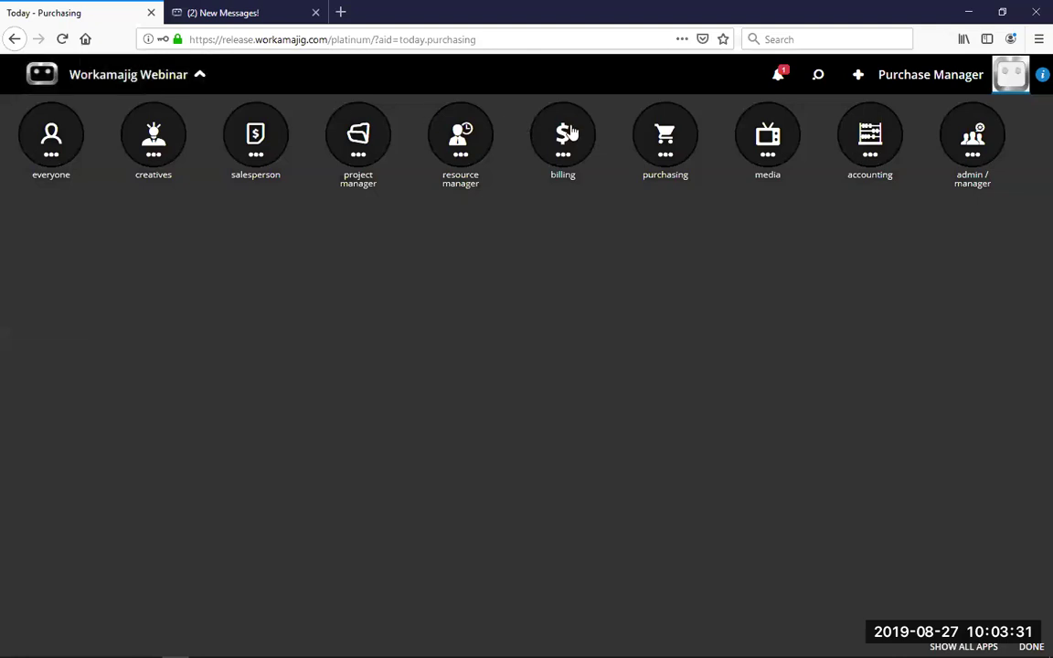
left_click(665, 136)
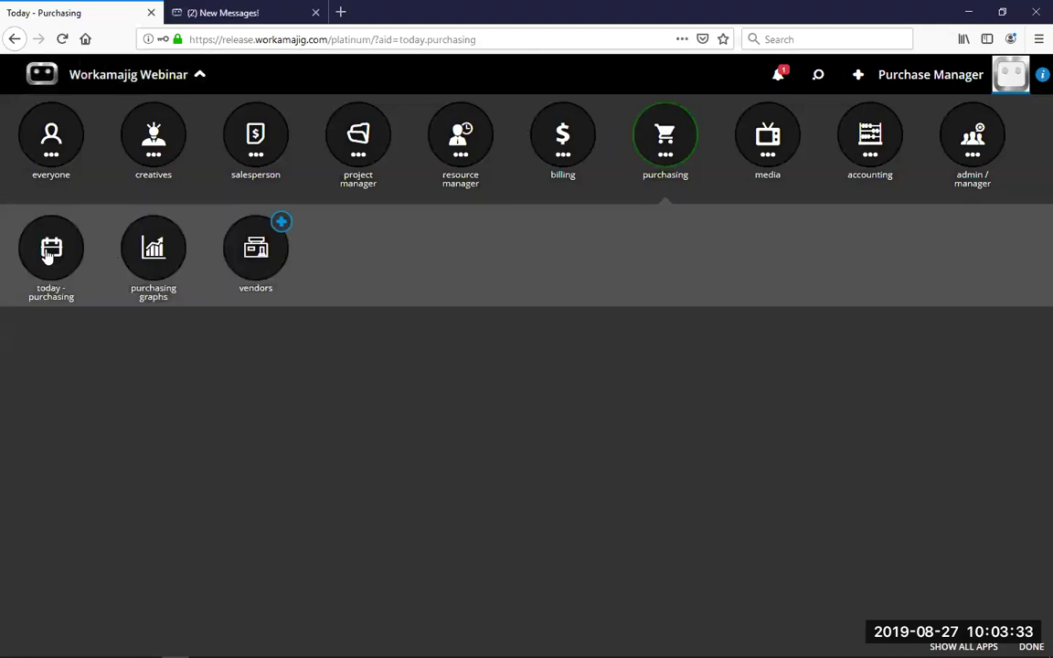
left_click(44, 236)
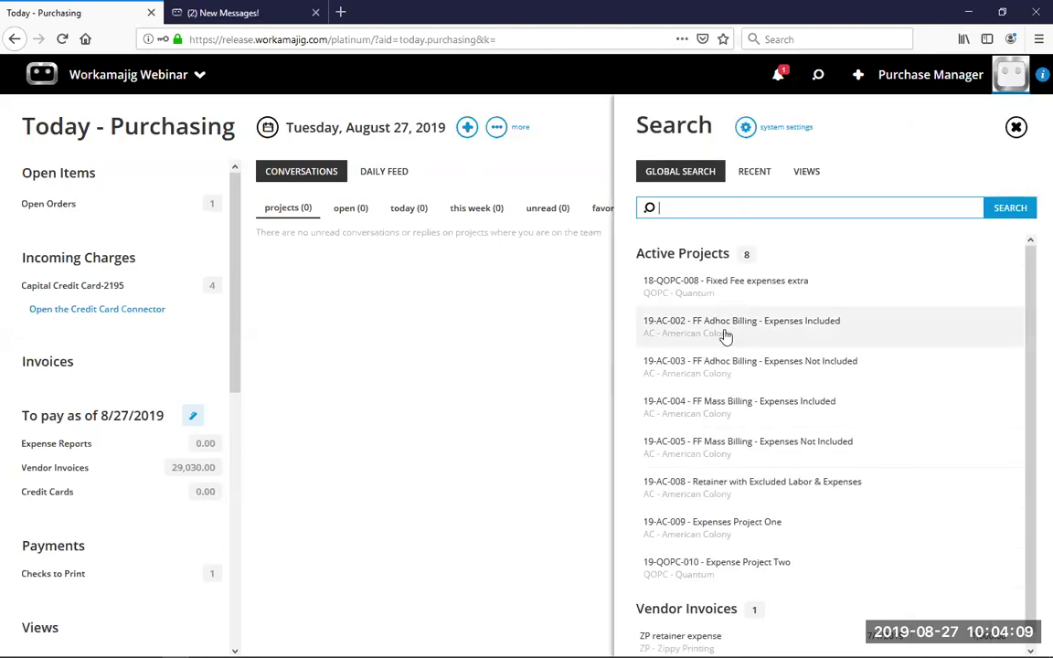
left_click(717, 530)
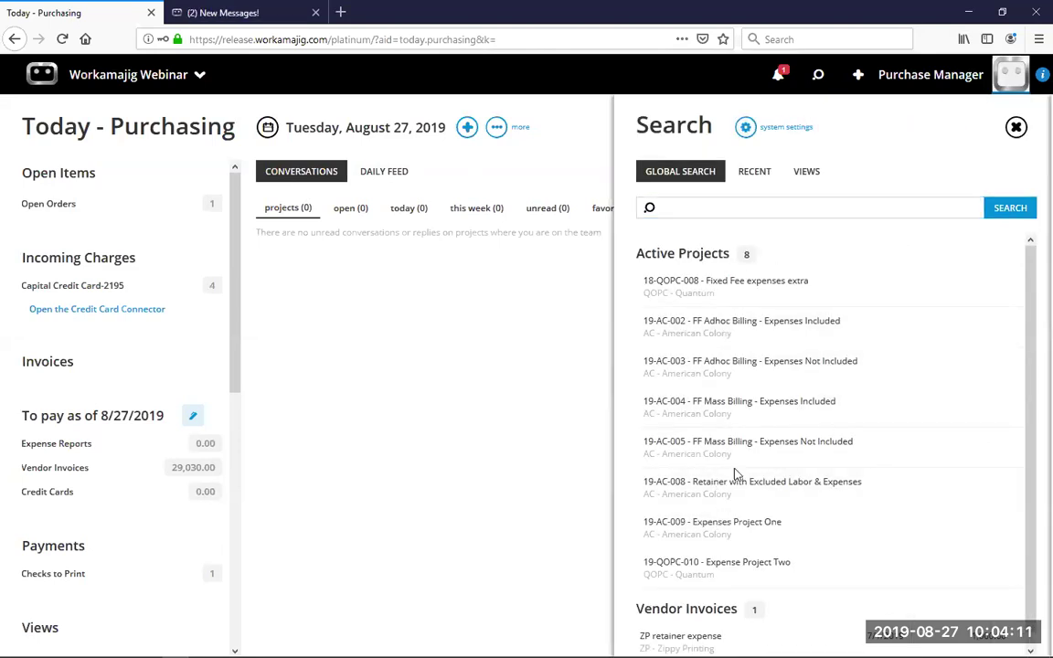
left_click(818, 74)
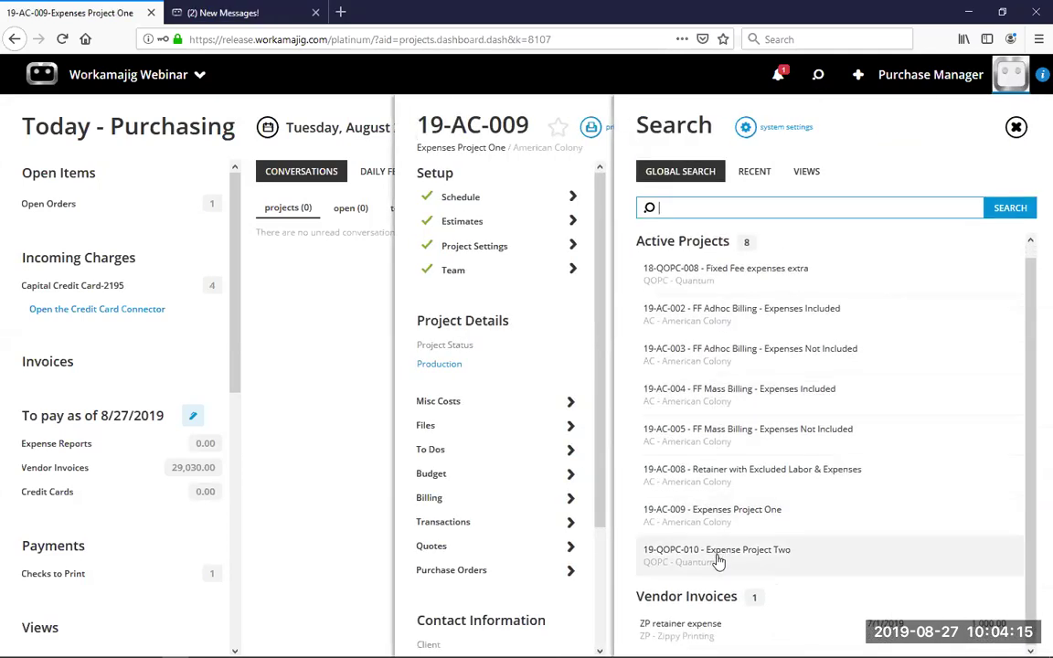
left_click(719, 560)
left_click(1015, 129)
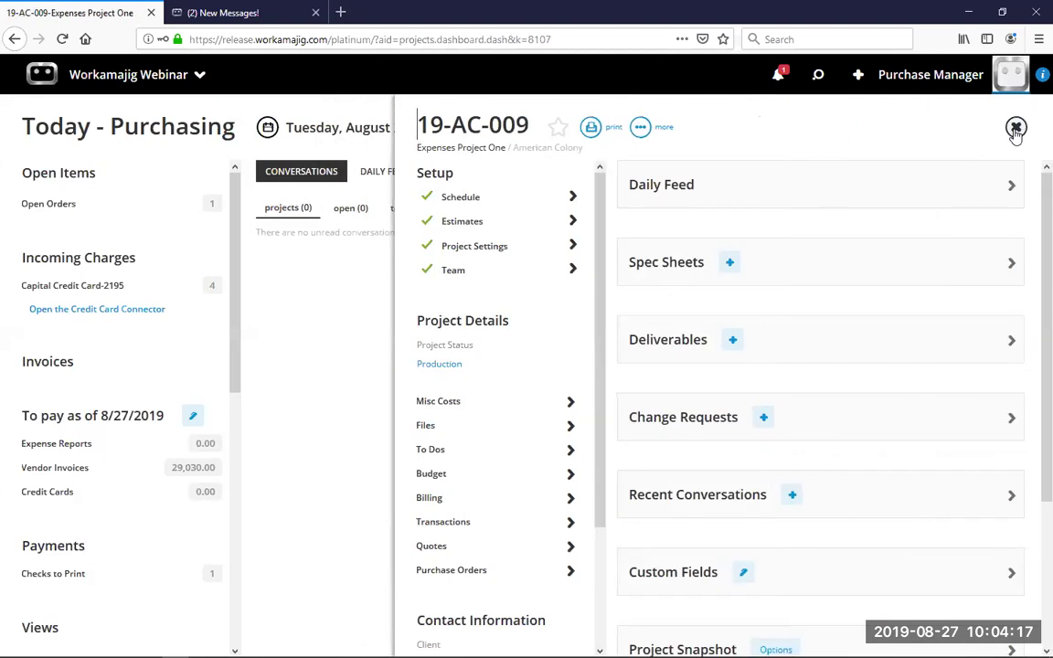
left_click(1015, 128)
Open project 19-AC-009 - Expenses Project One from the recently viewed items and show its list of estimates
left_click(828, 76)
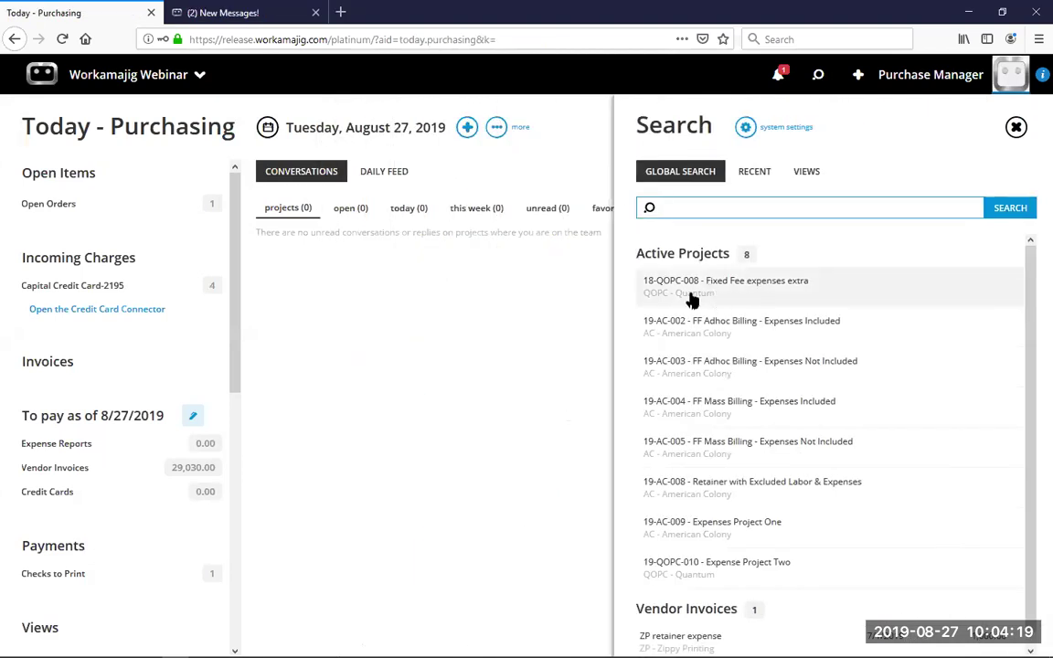
left_click(754, 172)
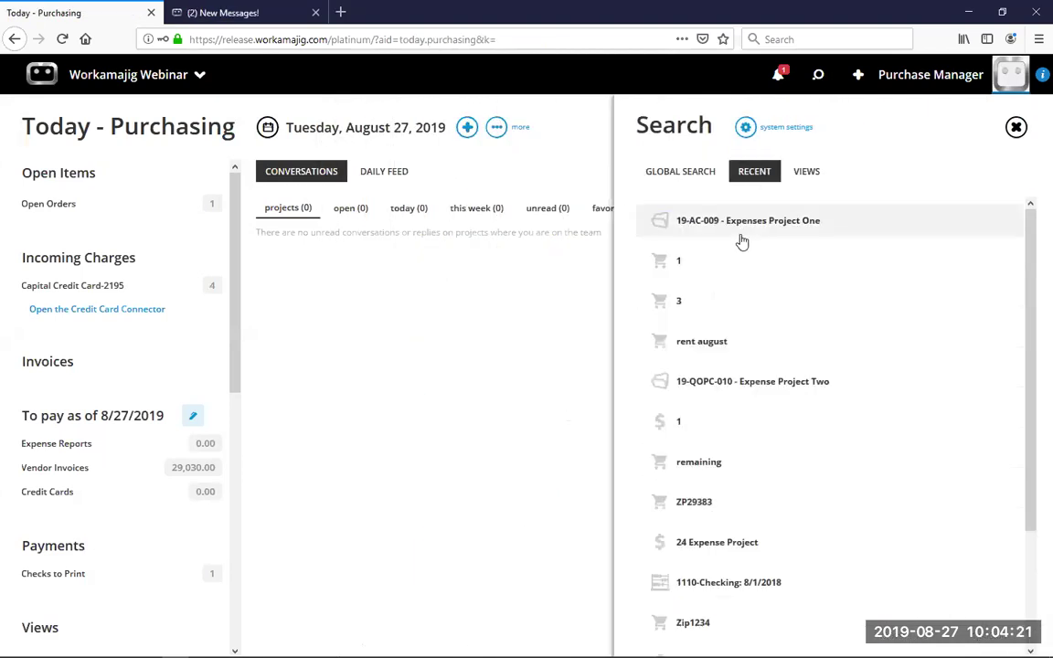
left_click(720, 220)
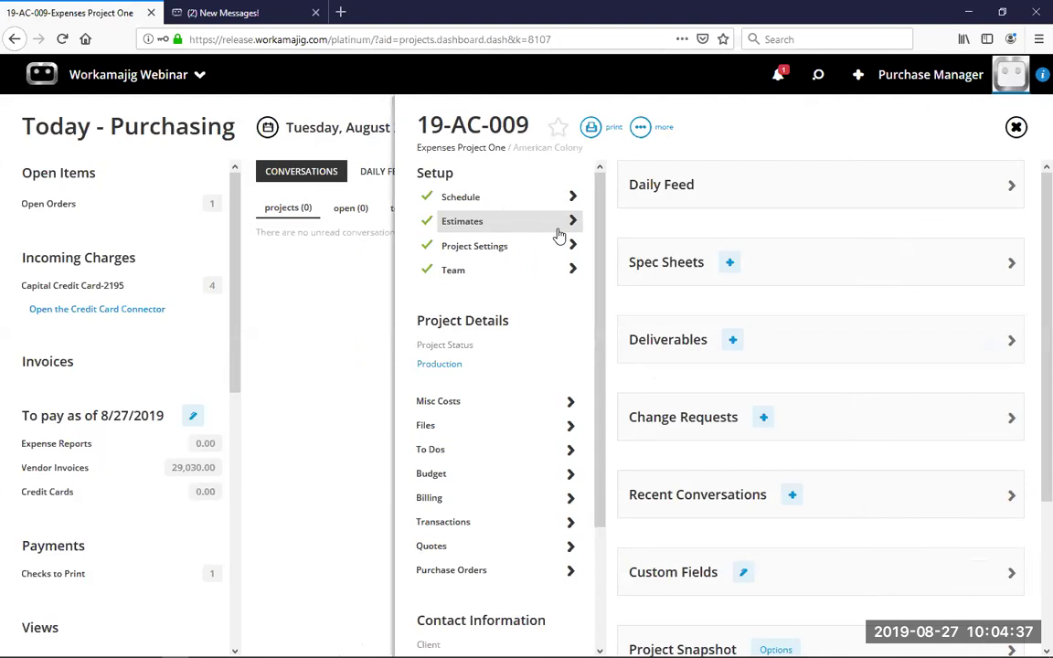
left_click(460, 222)
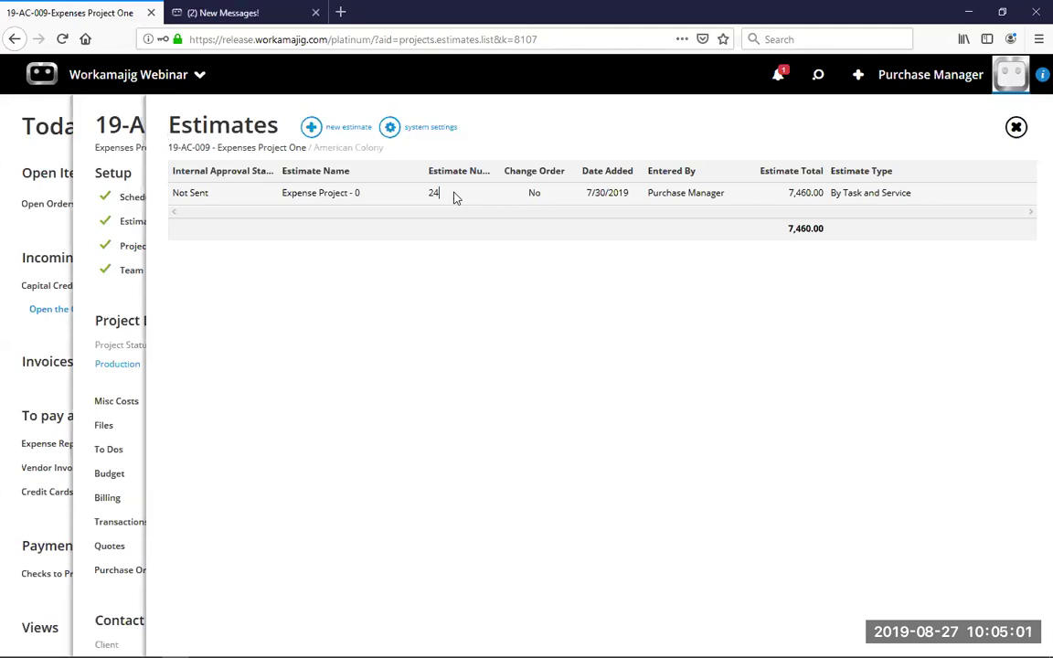
left_click(456, 194)
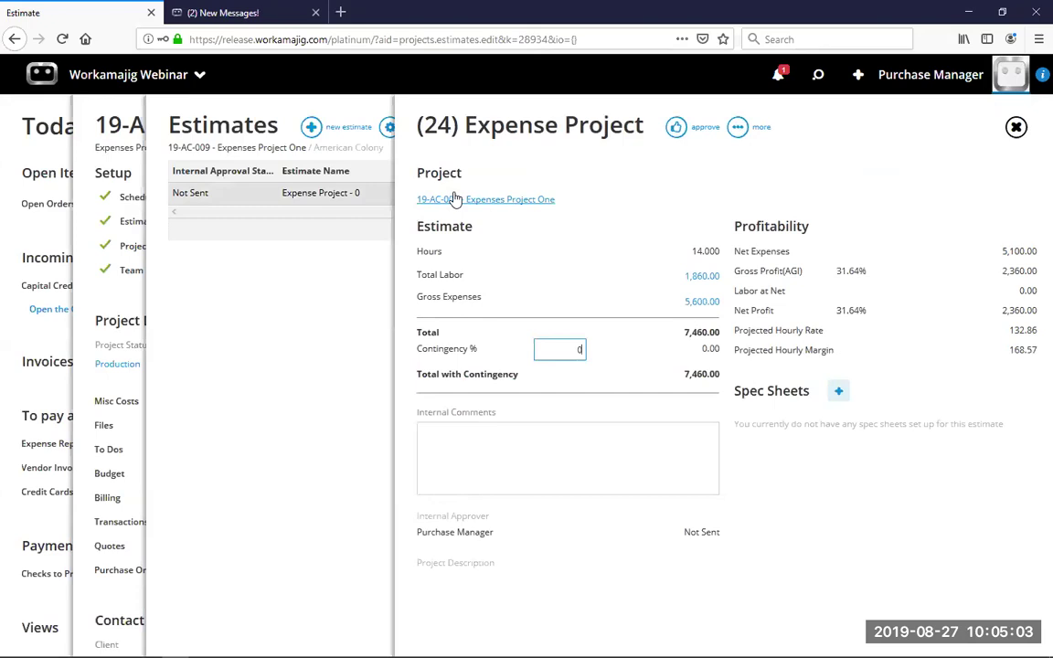
left_click(1015, 130)
left_click(355, 132)
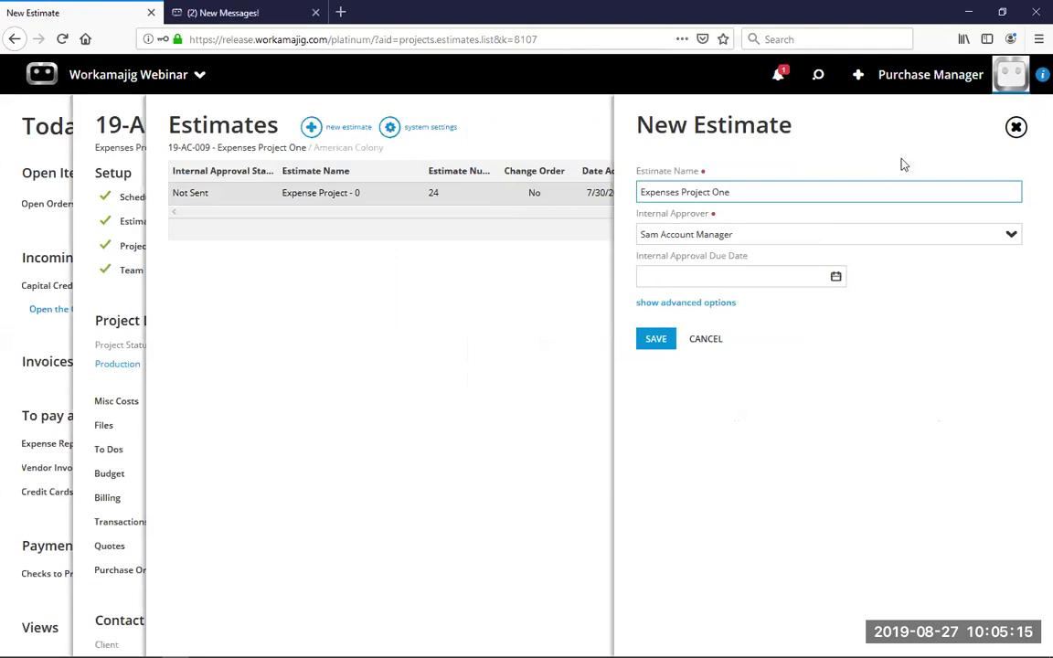
left_click(1016, 127)
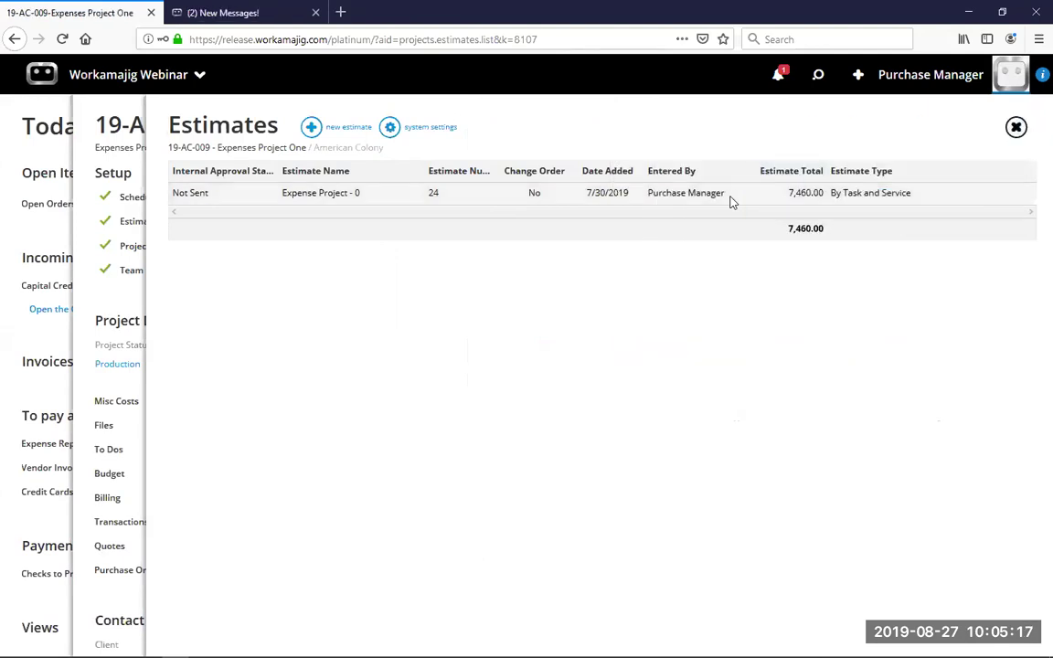
Open the Expense Project estimate's gross expense breakout and switch its Printing line between the expanded and compact layouts
left_click(731, 193)
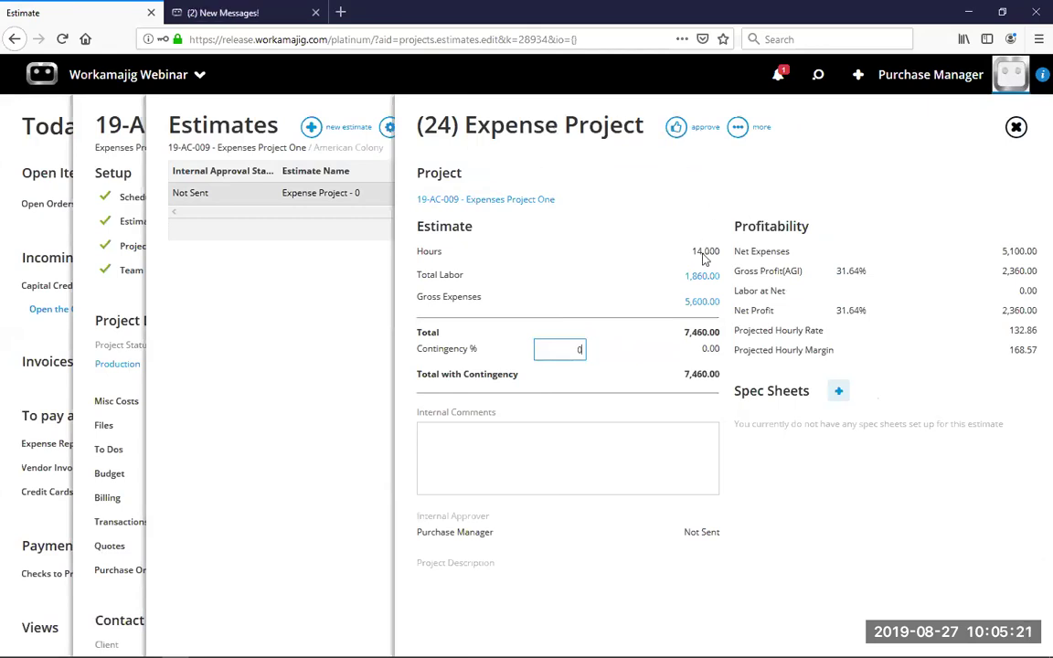
left_click(695, 303)
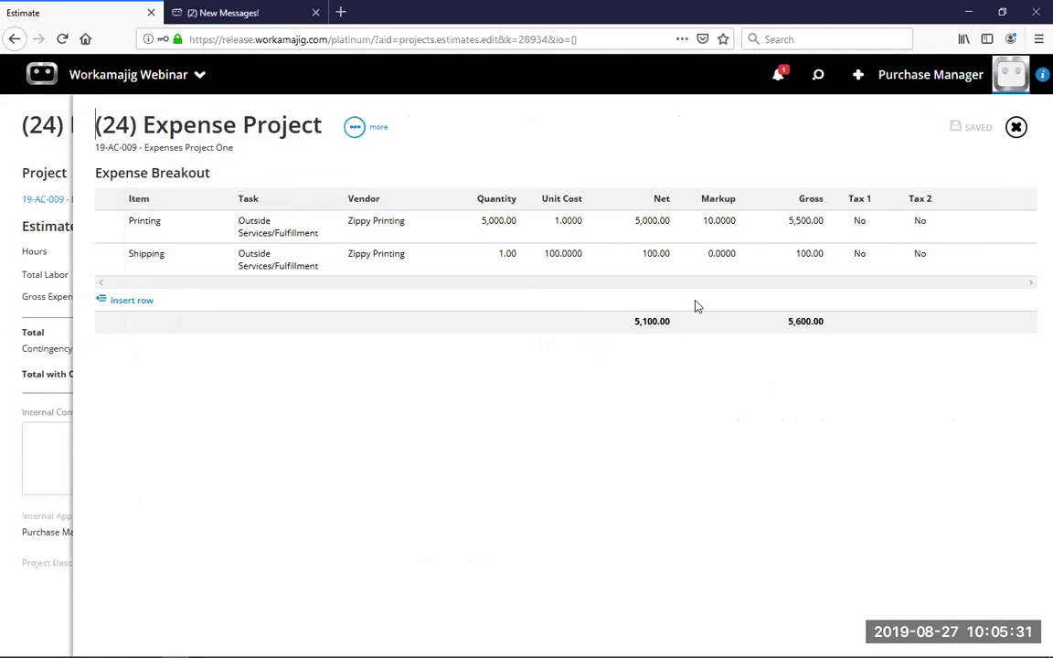
left_click(674, 229)
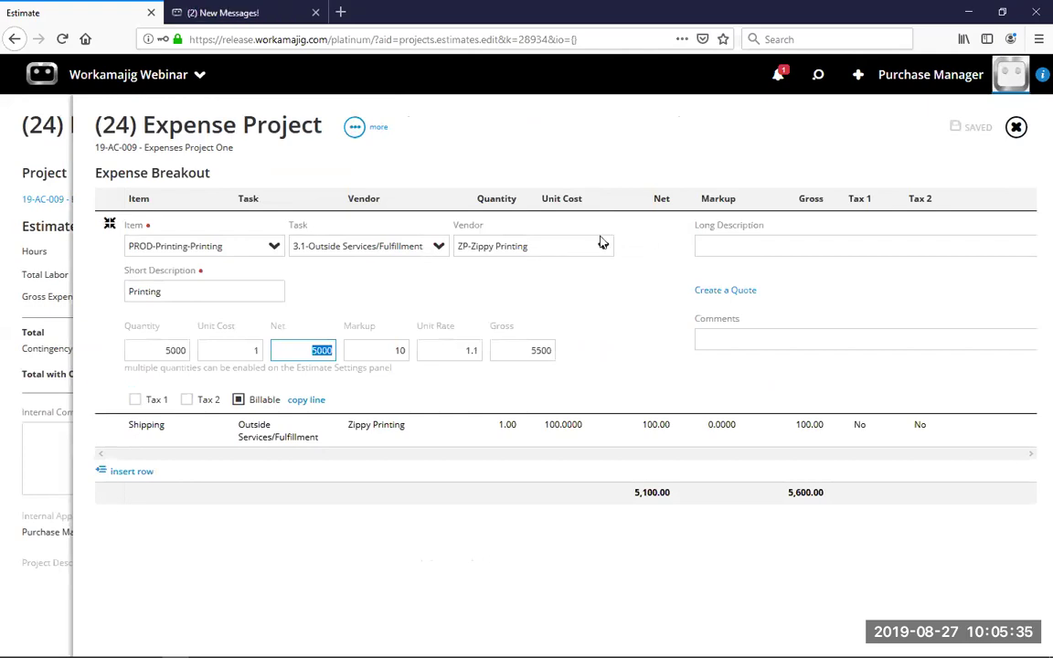
left_click(107, 226)
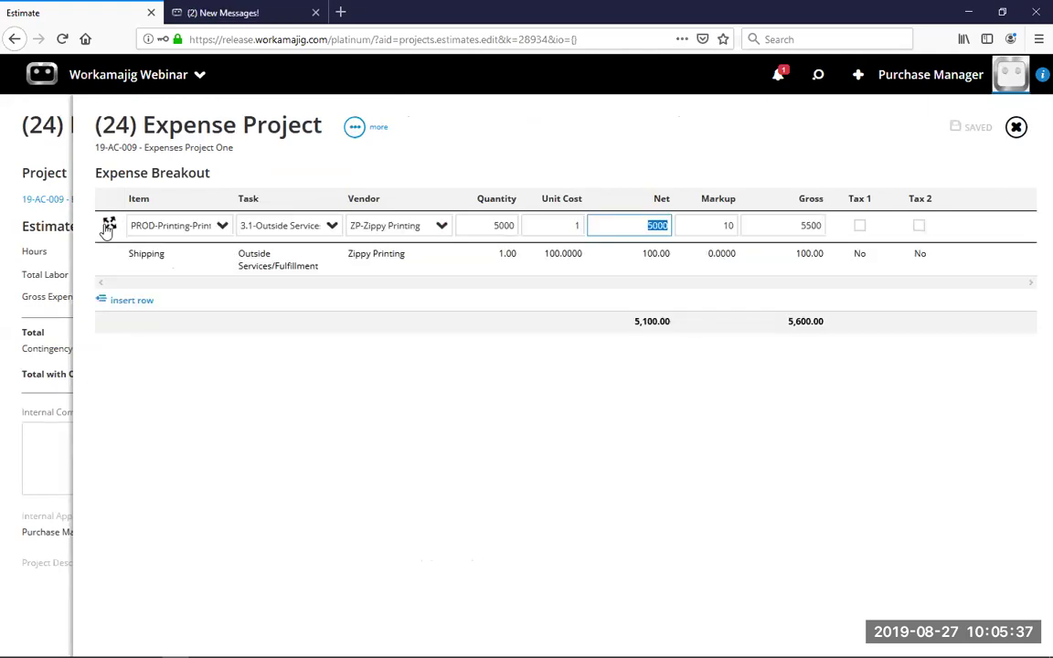
left_click(107, 226)
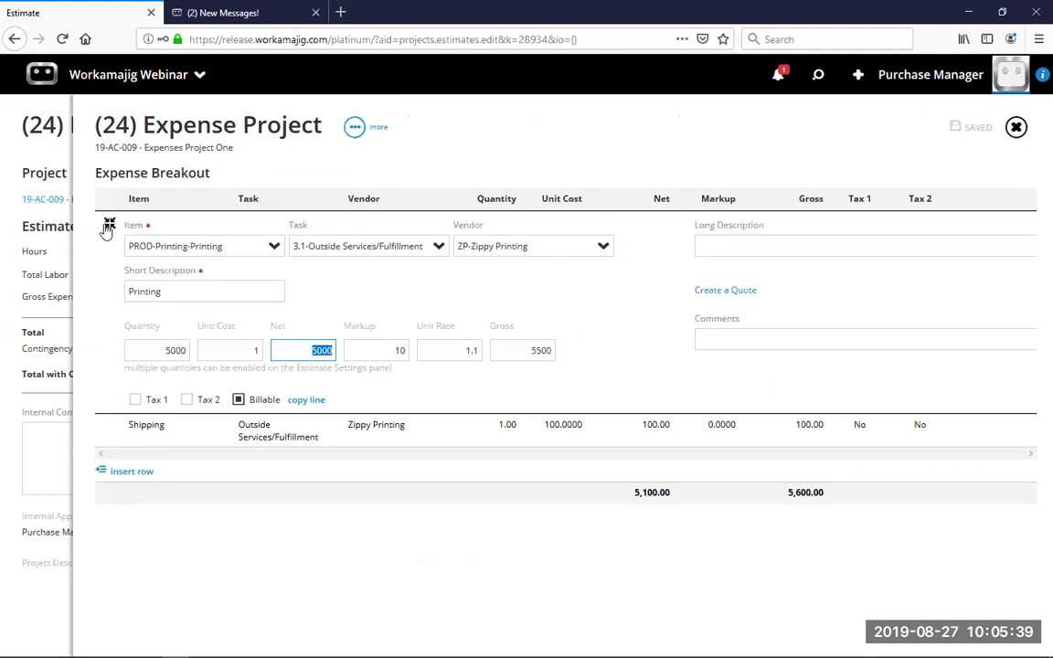
left_click(108, 226)
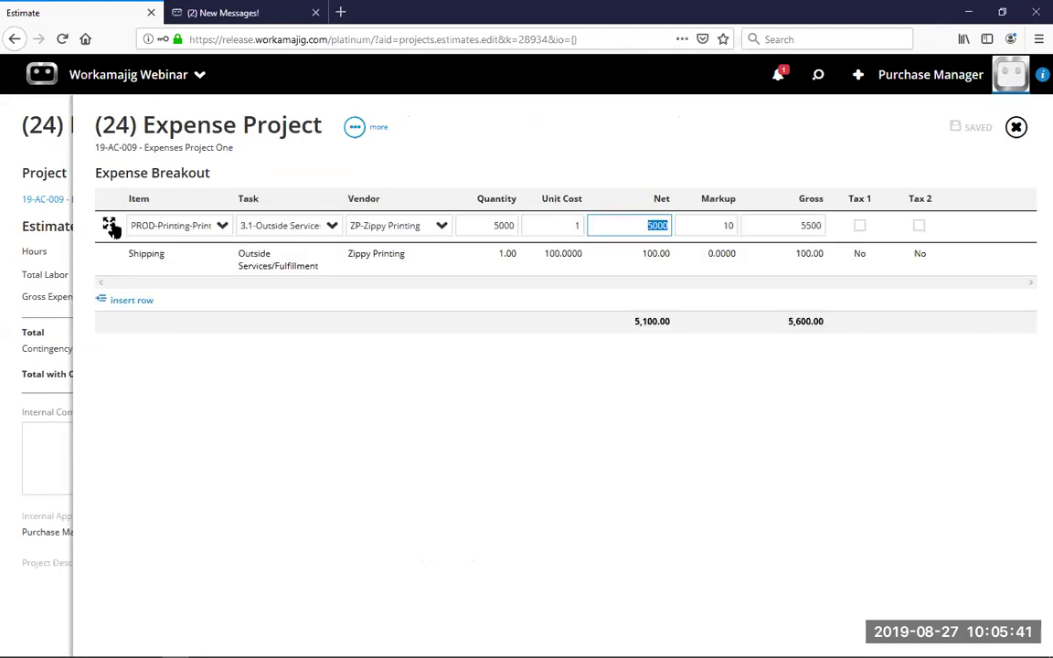
Go through the Printing line's item, task, vendor and quantity fields, view its expanded details, and leave the line
left_click(161, 223)
key("Tab")
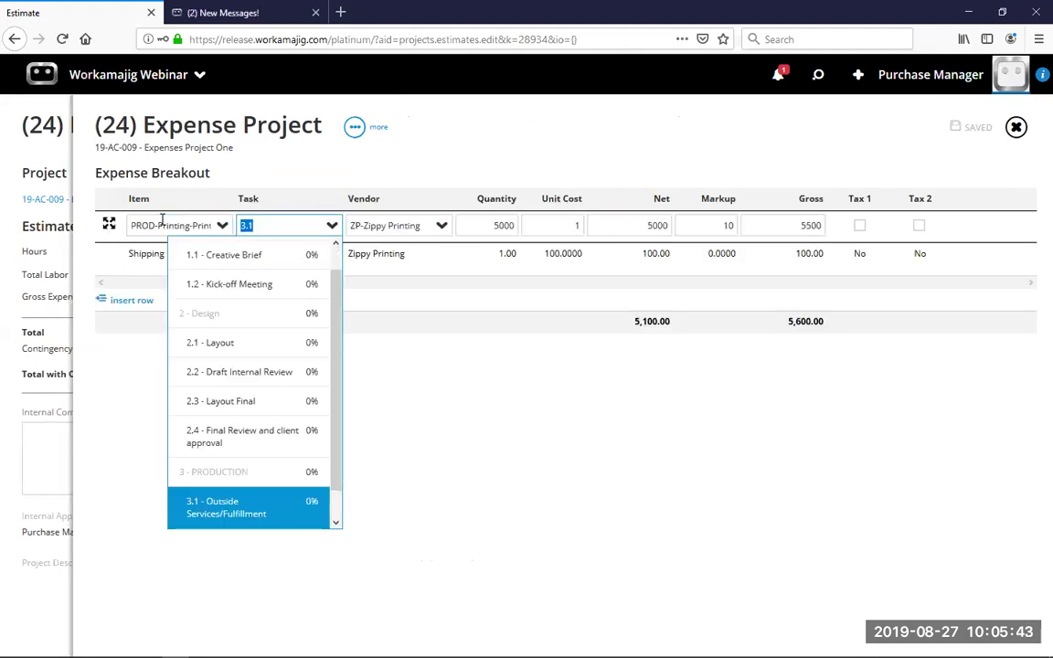
key("Tab")
key("Tab")
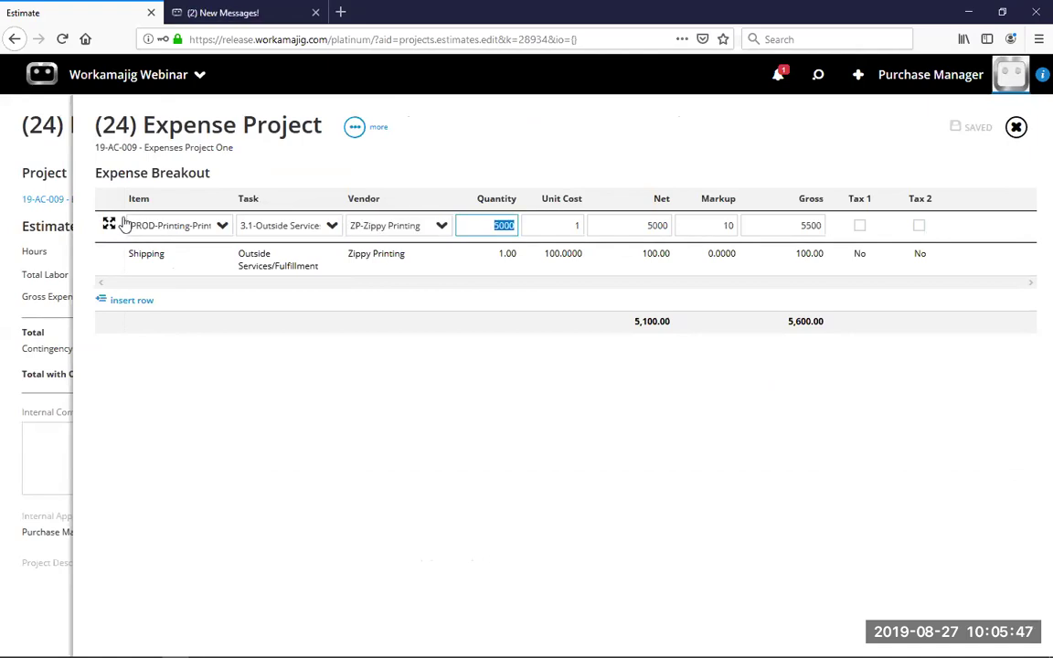
left_click(108, 225)
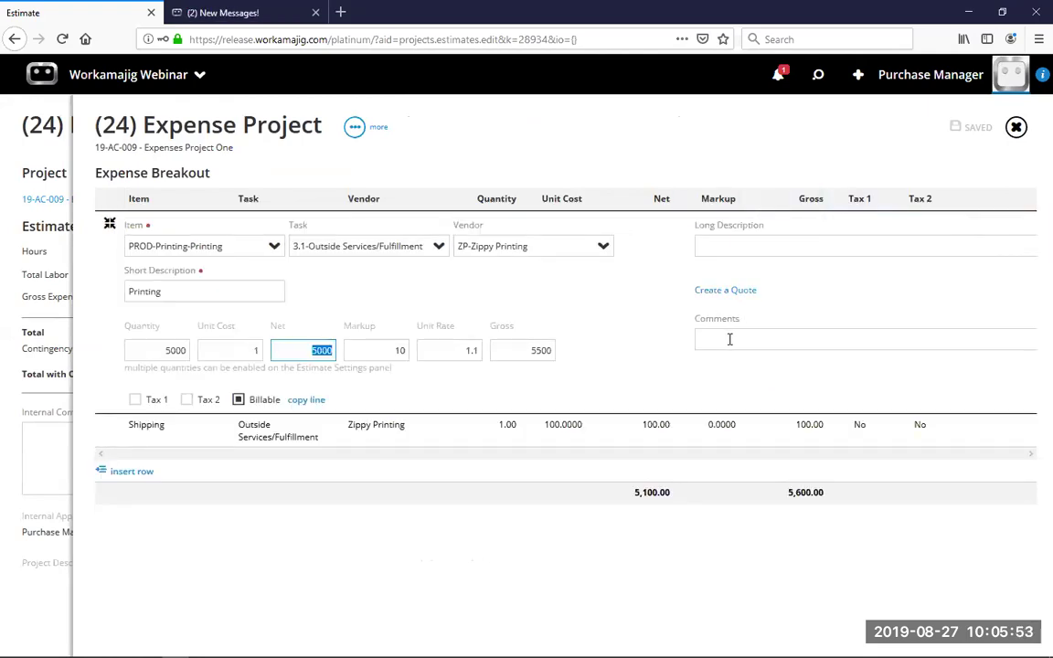
left_click(685, 156)
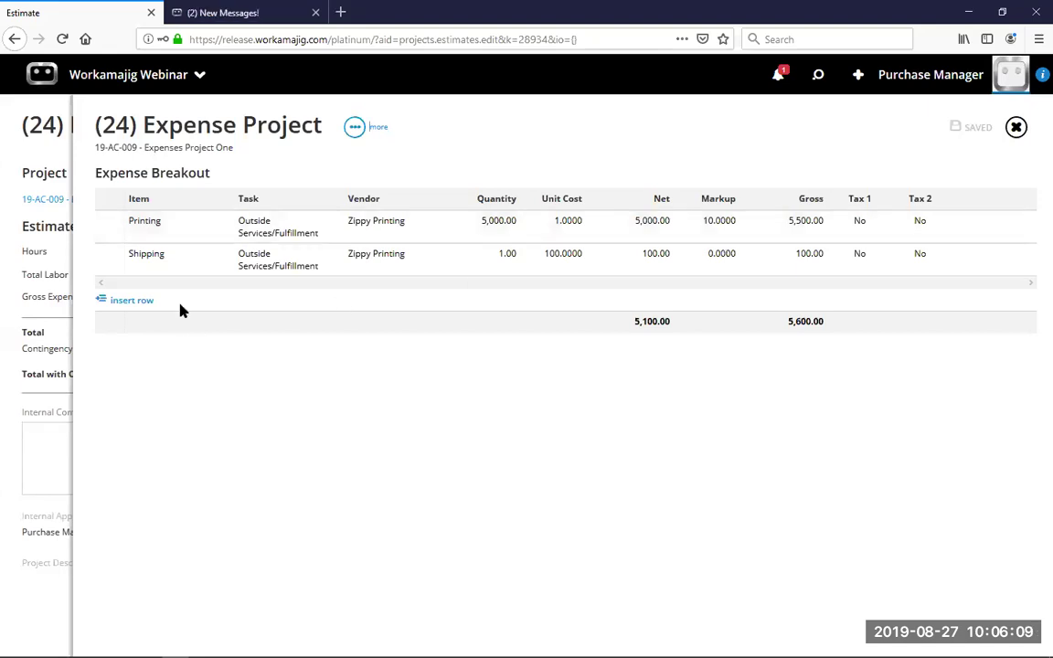
Insert an expense row for the item MILEAGE-Mileage Expense and assign it to task 2.4 - Final Review and client approval
left_click(145, 301)
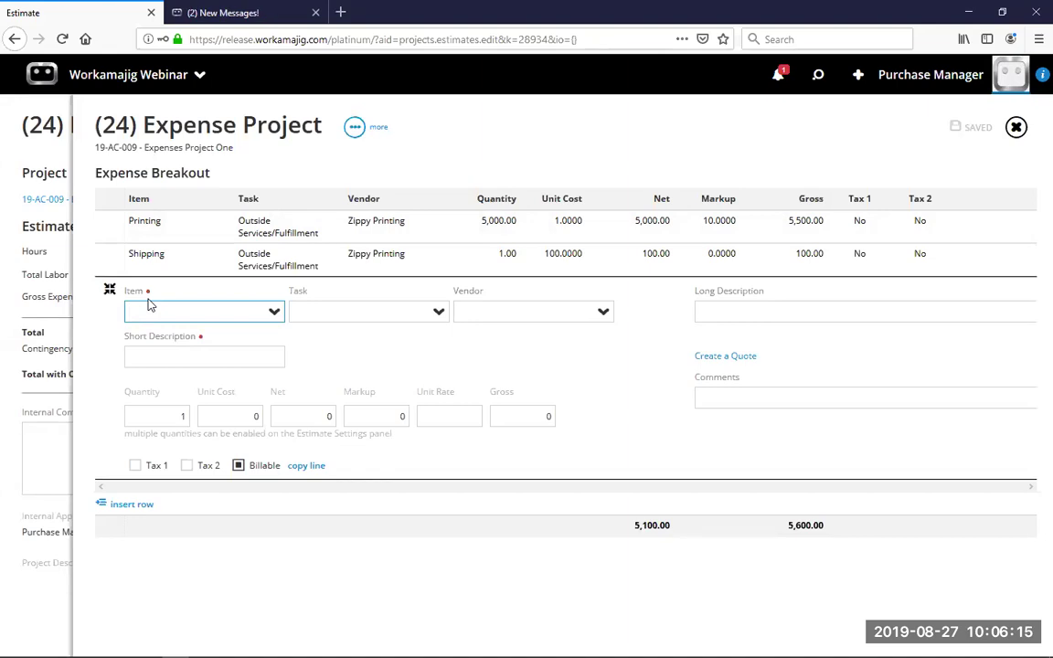
type("mile")
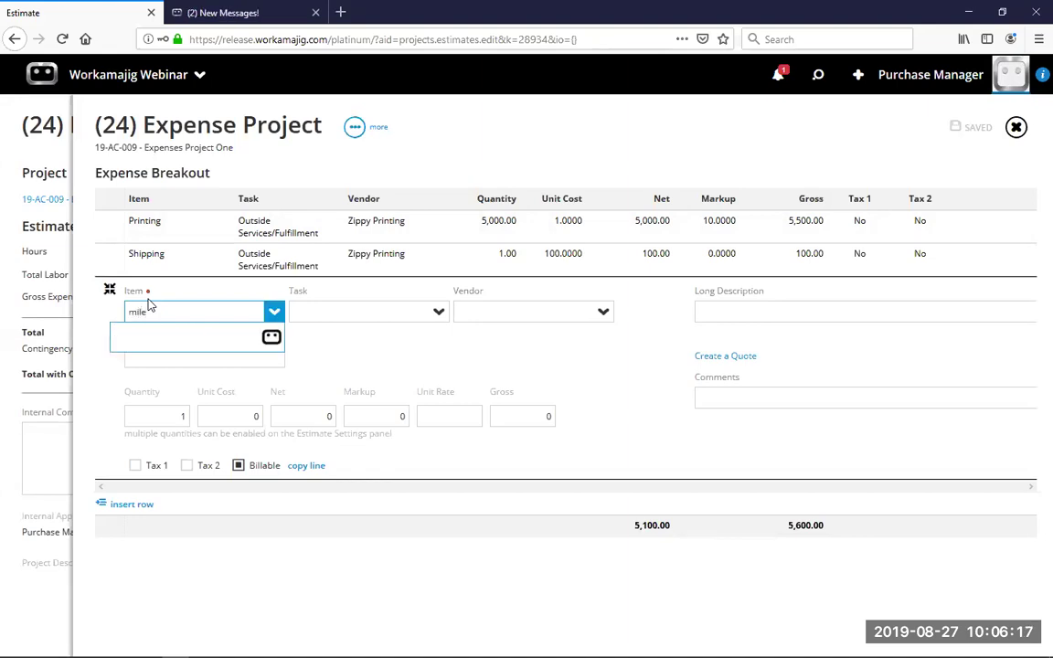
left_click(155, 345)
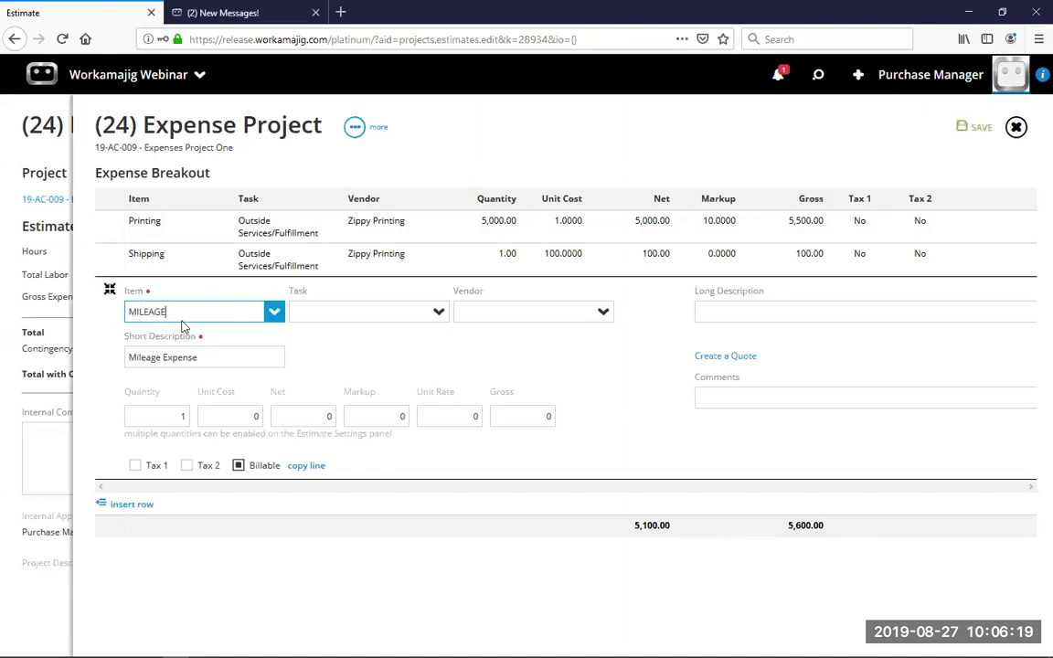
left_click(356, 316)
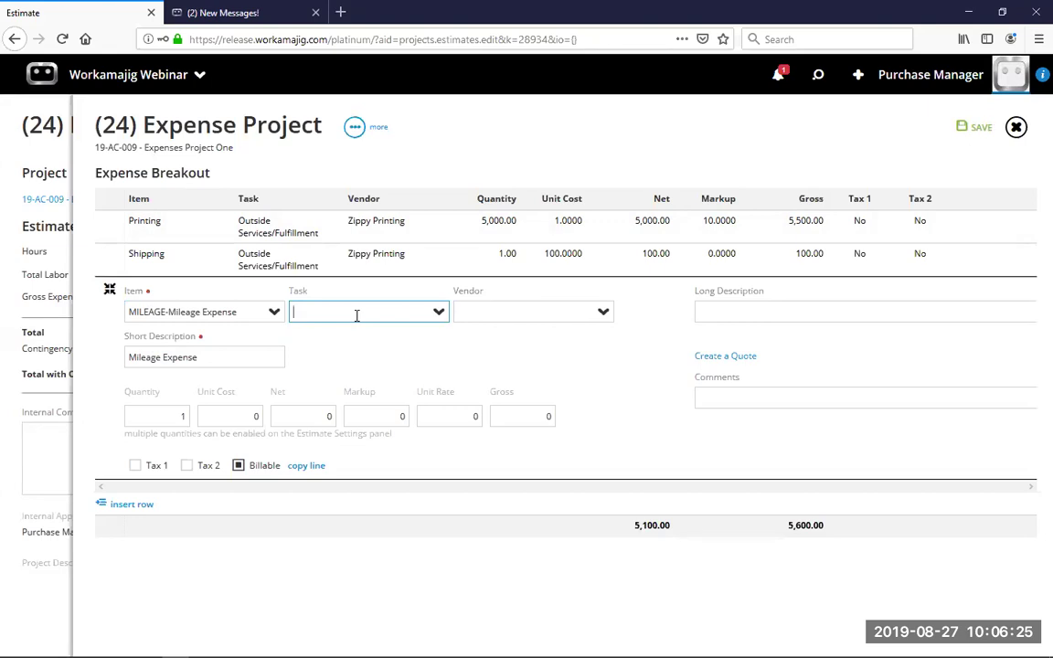
left_click(438, 312)
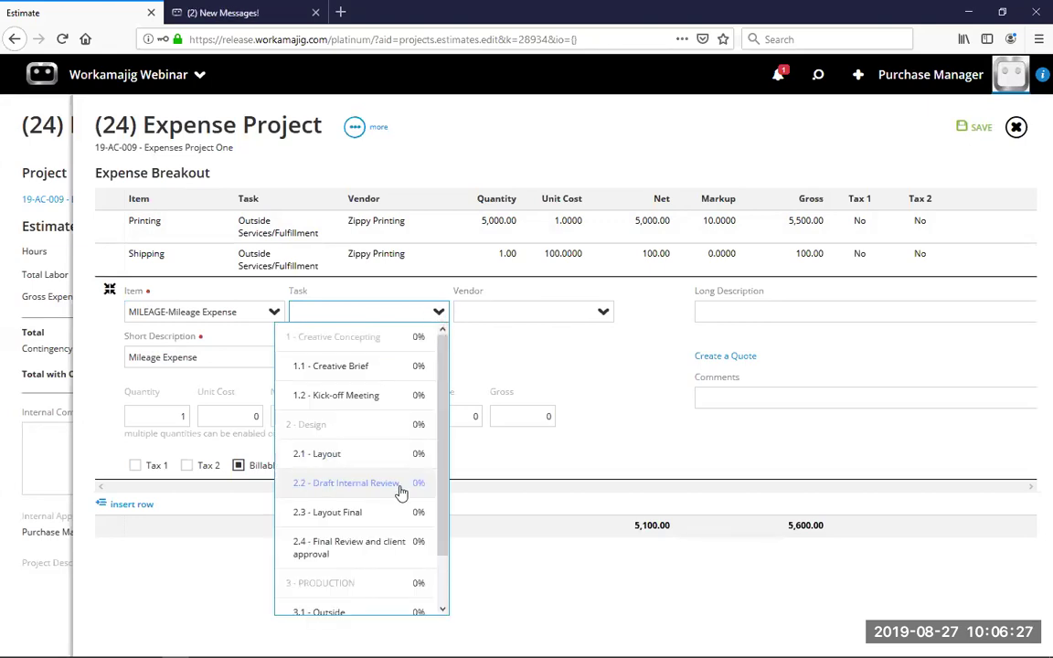
left_click(359, 548)
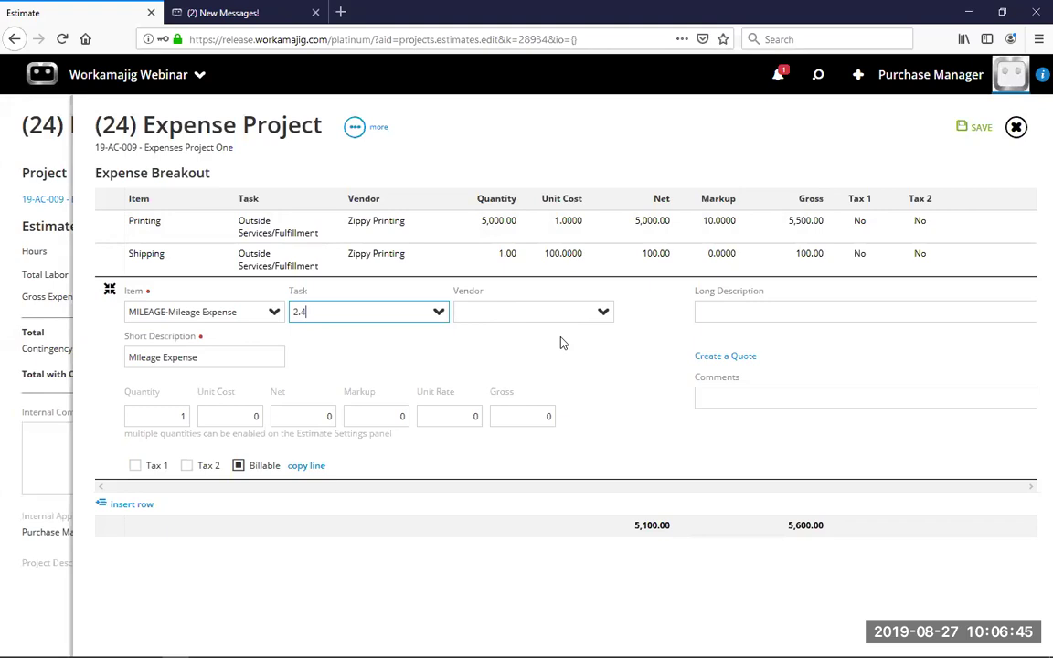
Set the mileage line's quantity to 50 and unit cost to 0.75, and save the expense breakout
left_click(174, 416)
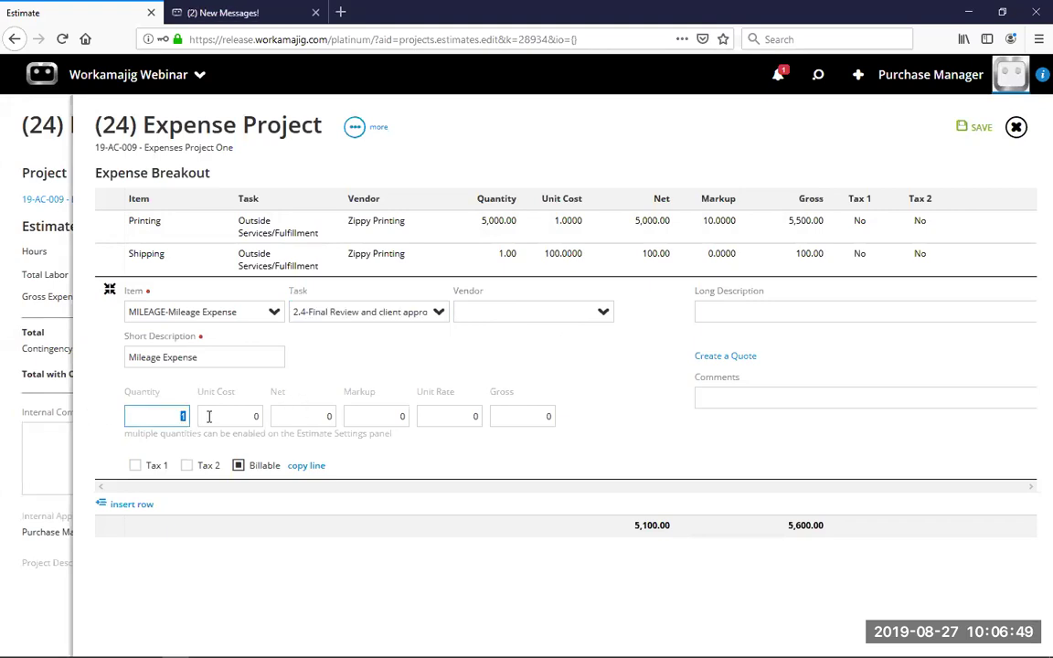
type("50")
key("Tab")
type(".")
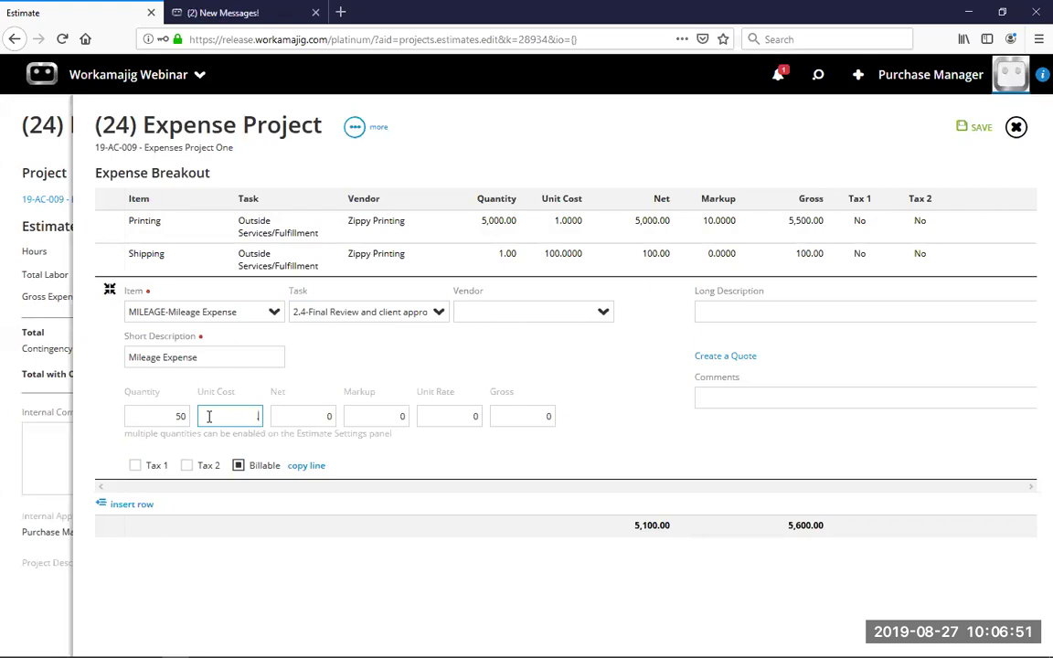
type("75")
key("Tab")
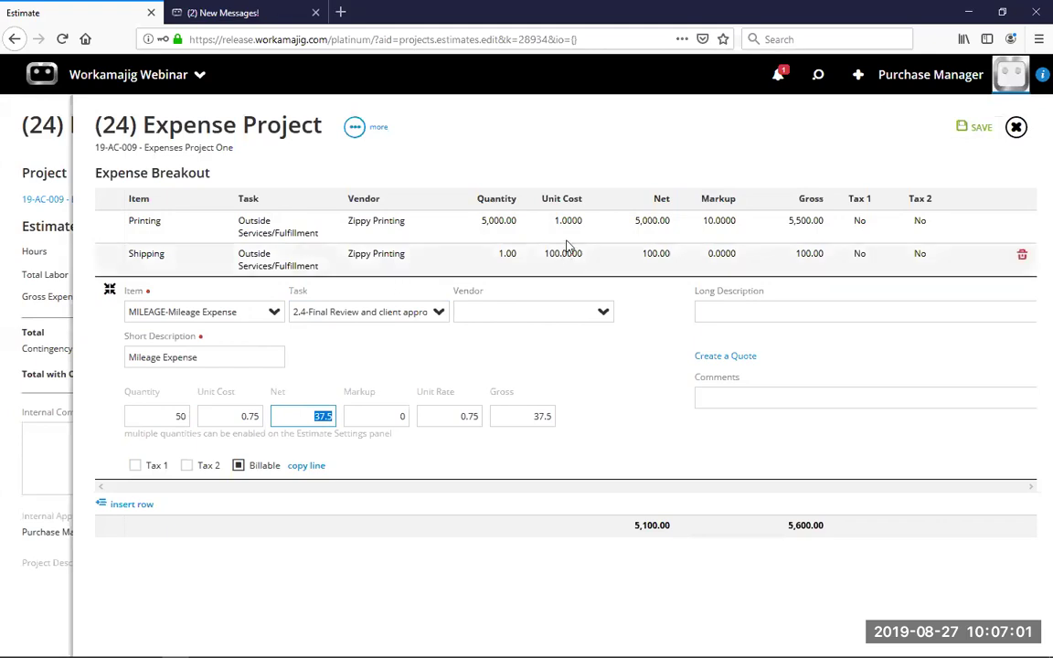
left_click(967, 136)
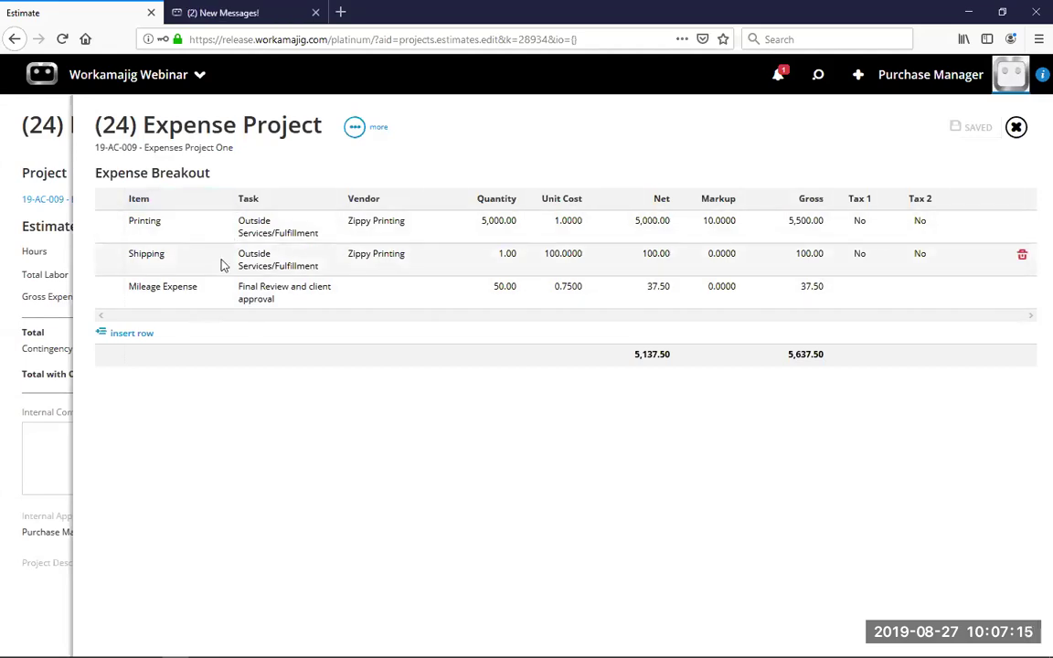
Check the Printing line, leave the expense breakout, and approve the Expense Project estimate without comments
left_click(263, 234)
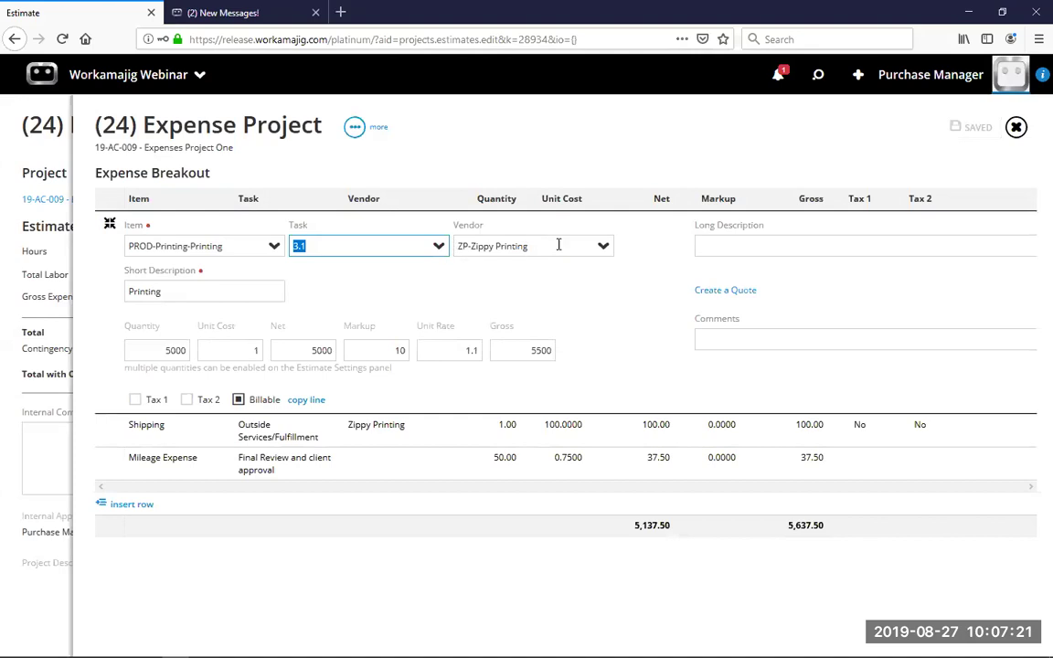
left_click(585, 162)
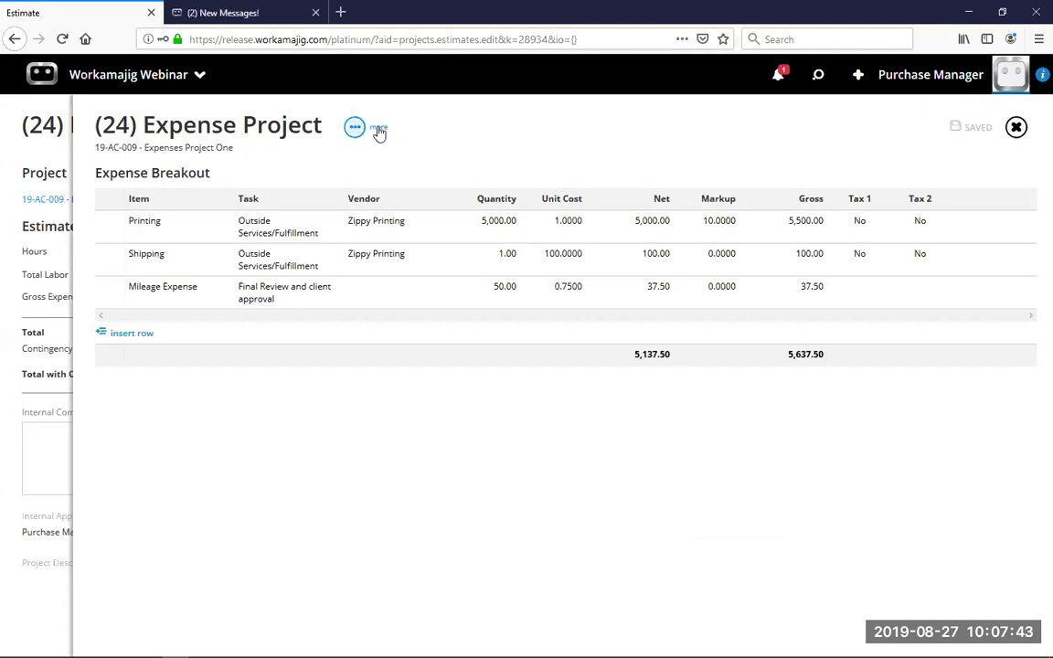
left_click(1015, 129)
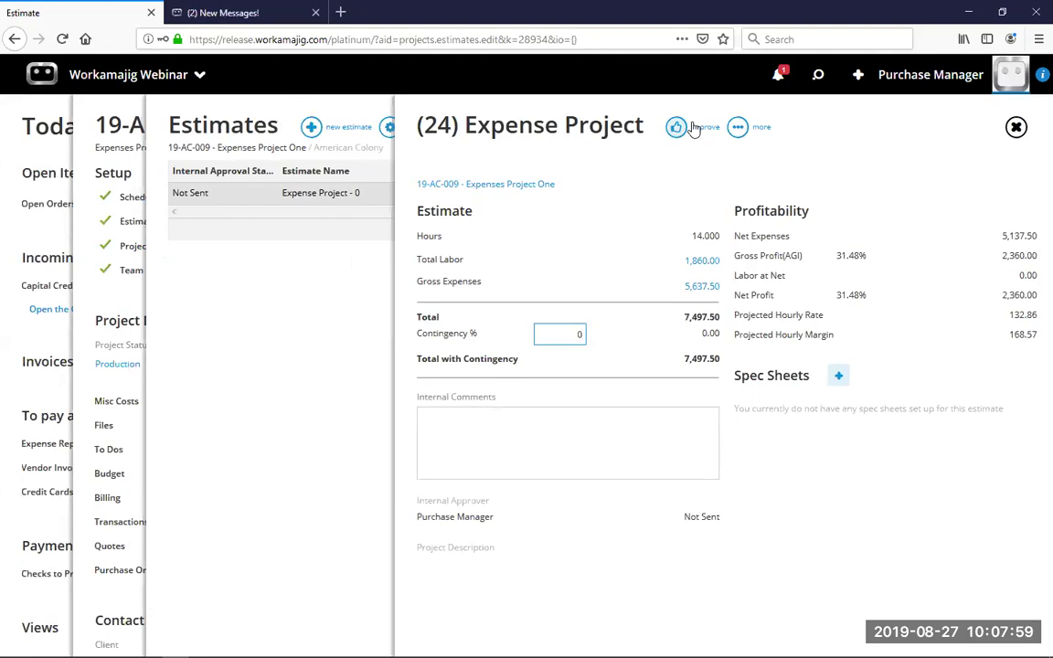
left_click(694, 128)
left_click(883, 254)
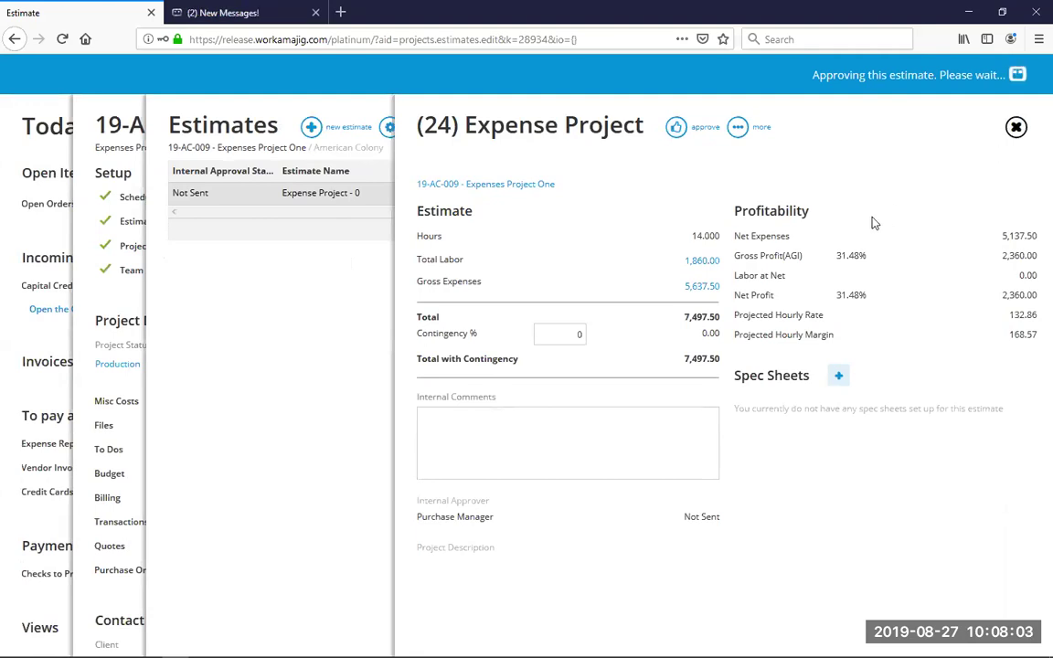
Create a purchase order from the approved estimate's expense breakout, including both the Printing and Shipping lines
left_click(692, 292)
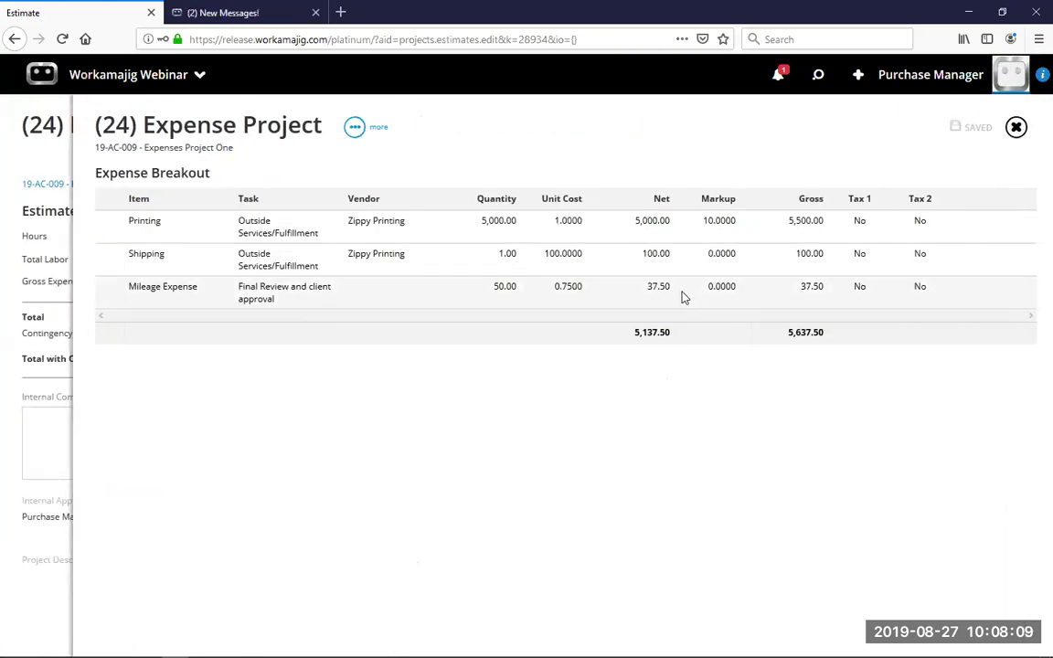
left_click(373, 129)
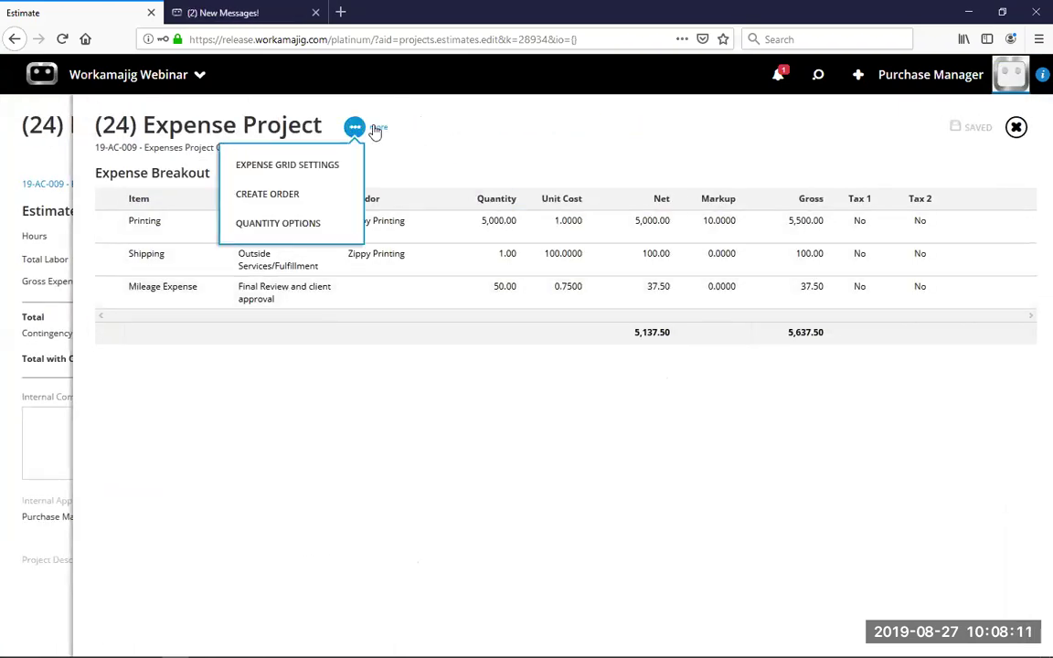
left_click(332, 193)
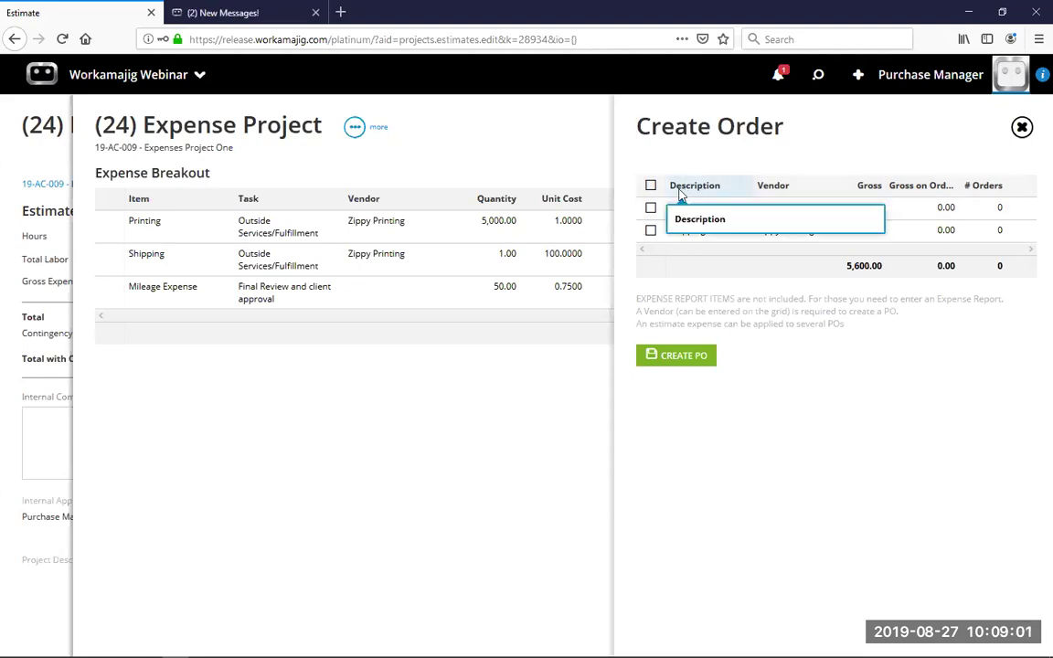
left_click(651, 187)
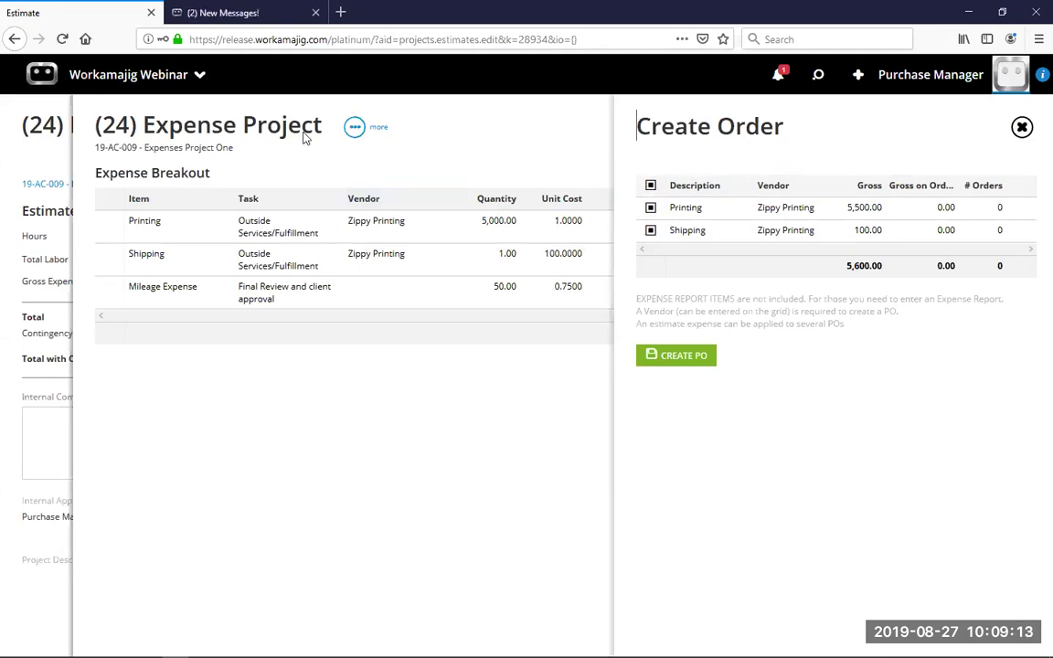
left_click(691, 363)
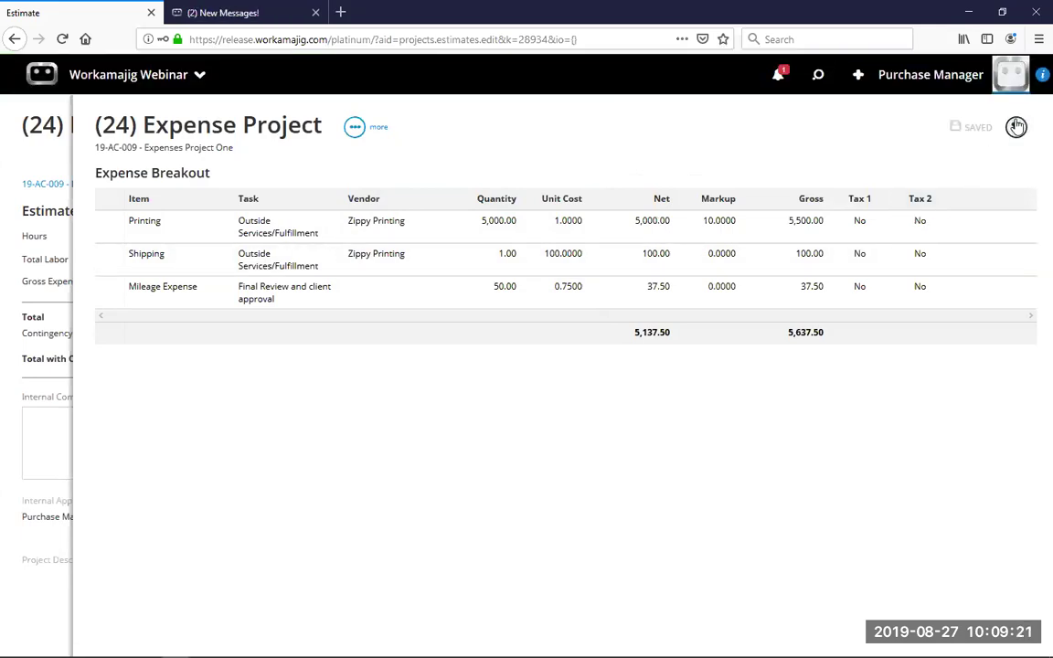
Return to project 19-AC-009 and open its unsent Zippy Printing purchase order
left_click(1017, 127)
left_click(1017, 126)
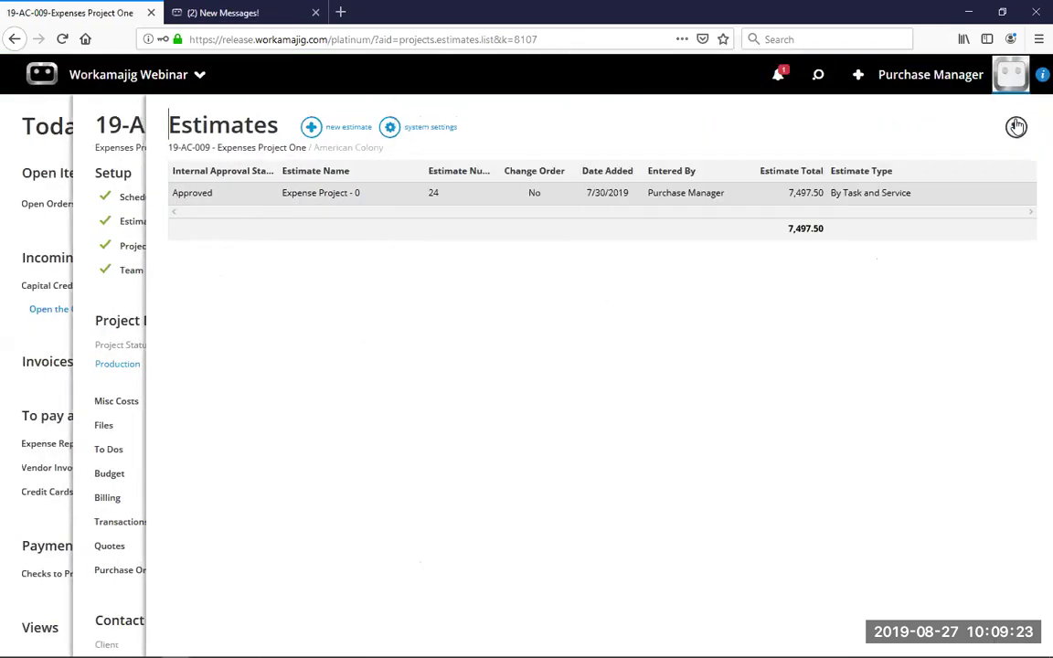
left_click(1017, 126)
left_click(487, 573)
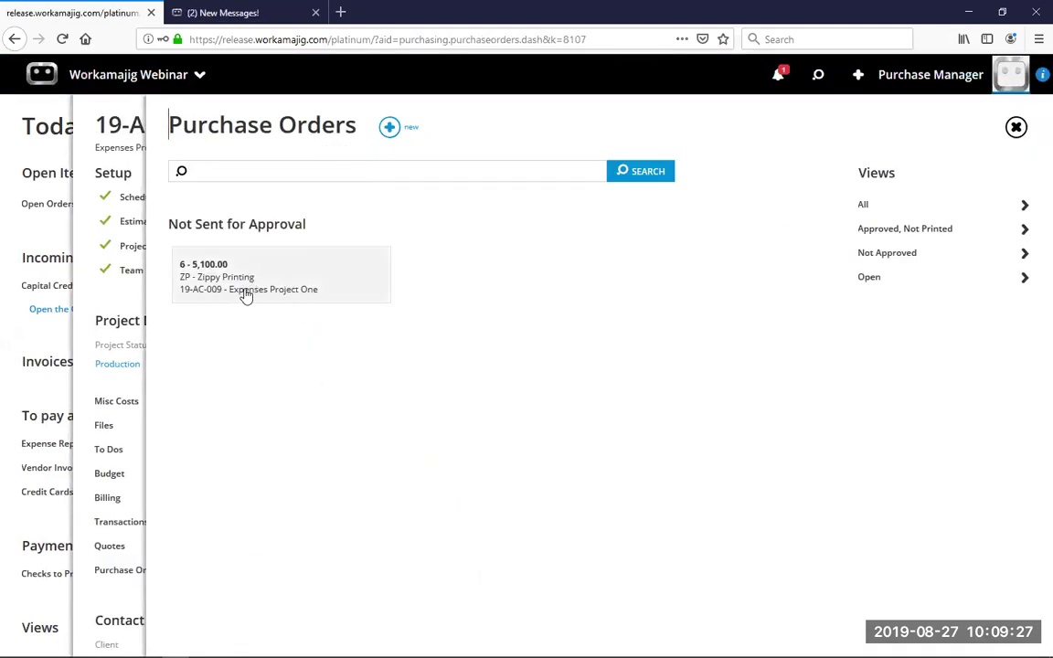
left_click(254, 281)
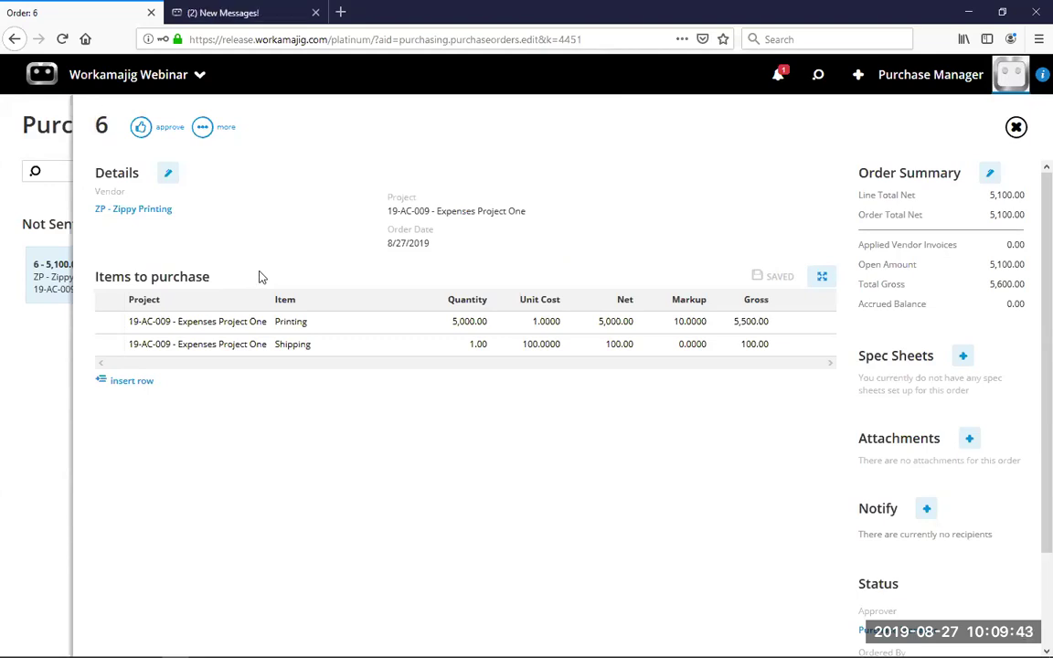
Link the project's Printing Specs spec sheet to the purchase order
left_click(964, 357)
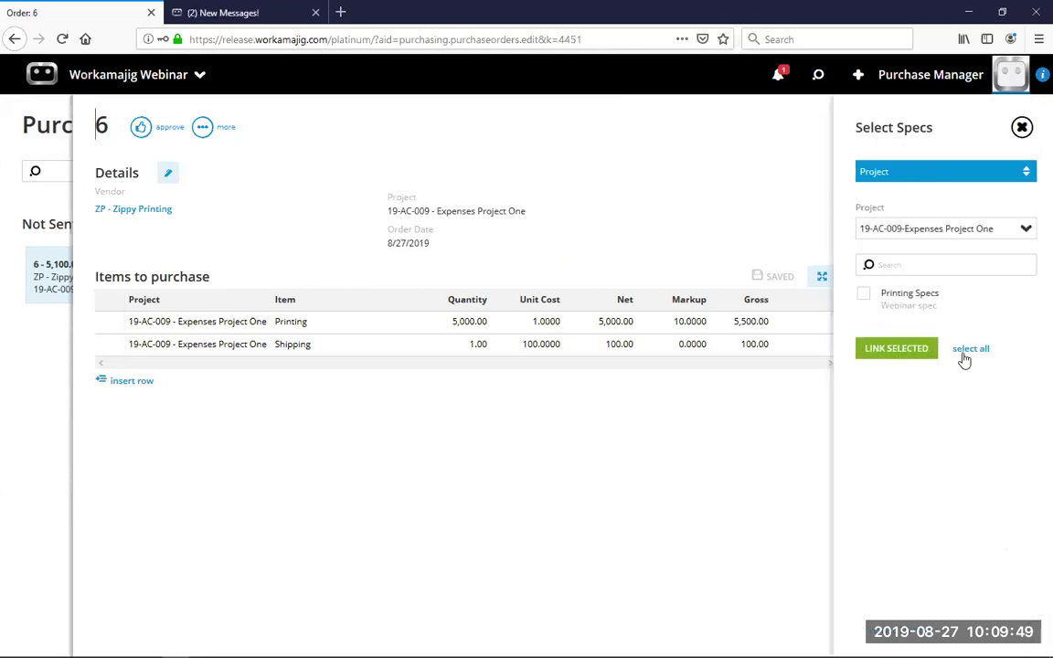
left_click(865, 295)
left_click(906, 348)
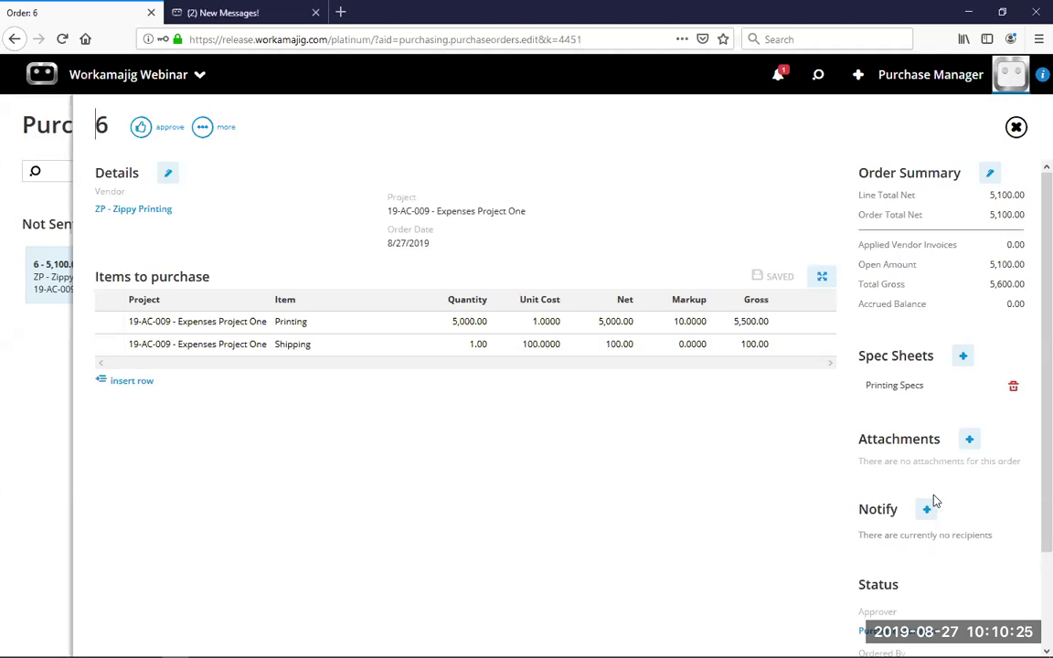
Preview the printable version of the Zippy Printing purchase order and return to the order
scroll(934, 501, "down", 1)
scroll(935, 500, "up", 1)
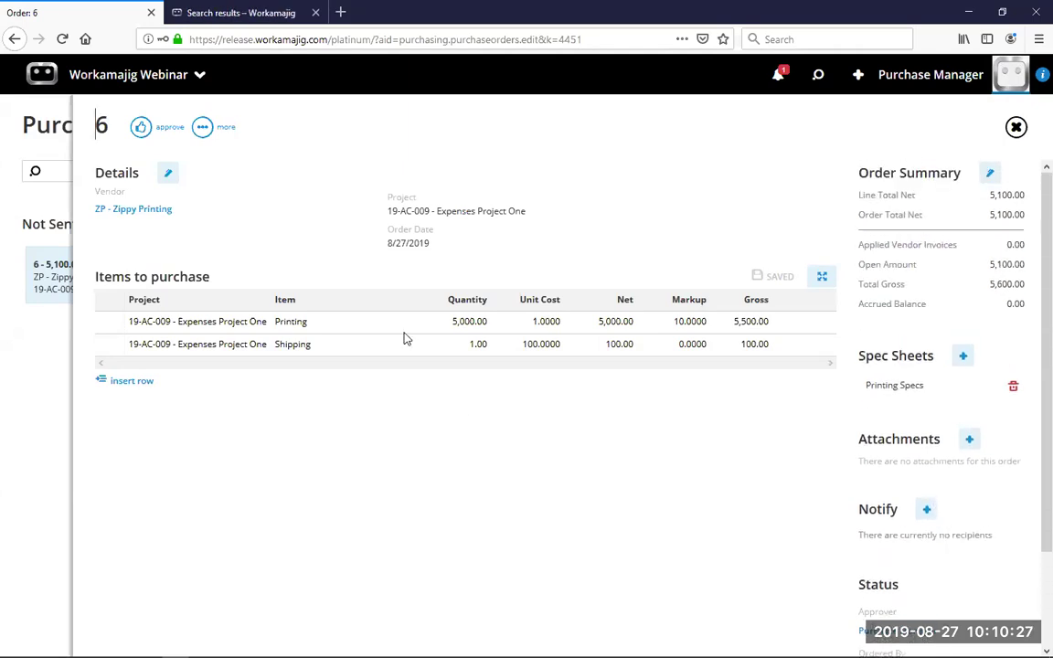
left_click(213, 131)
left_click(197, 199)
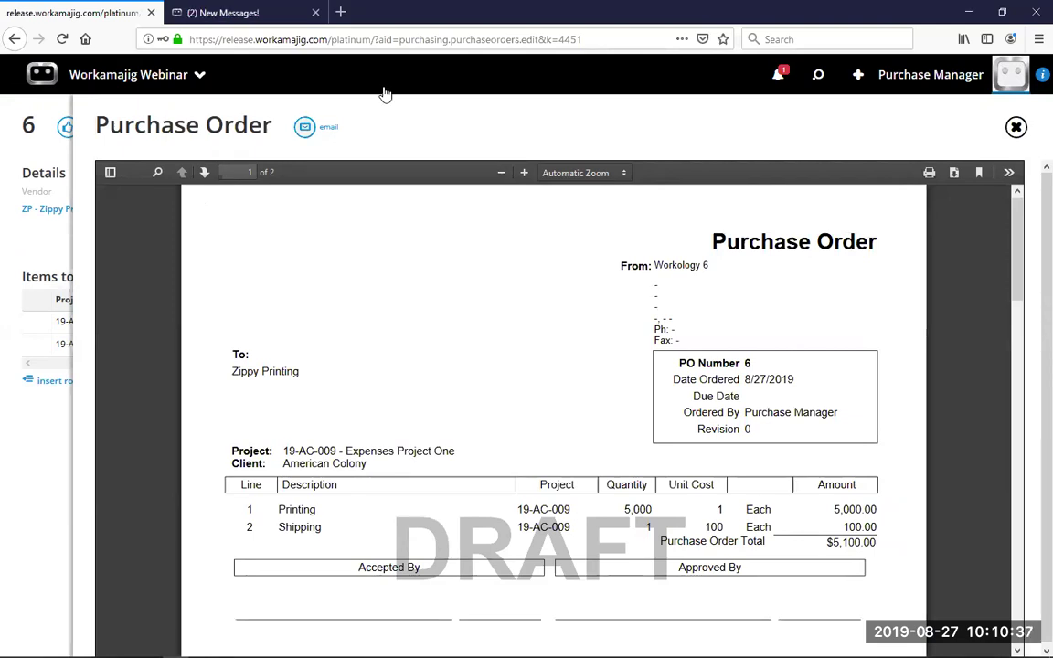
left_click(1016, 126)
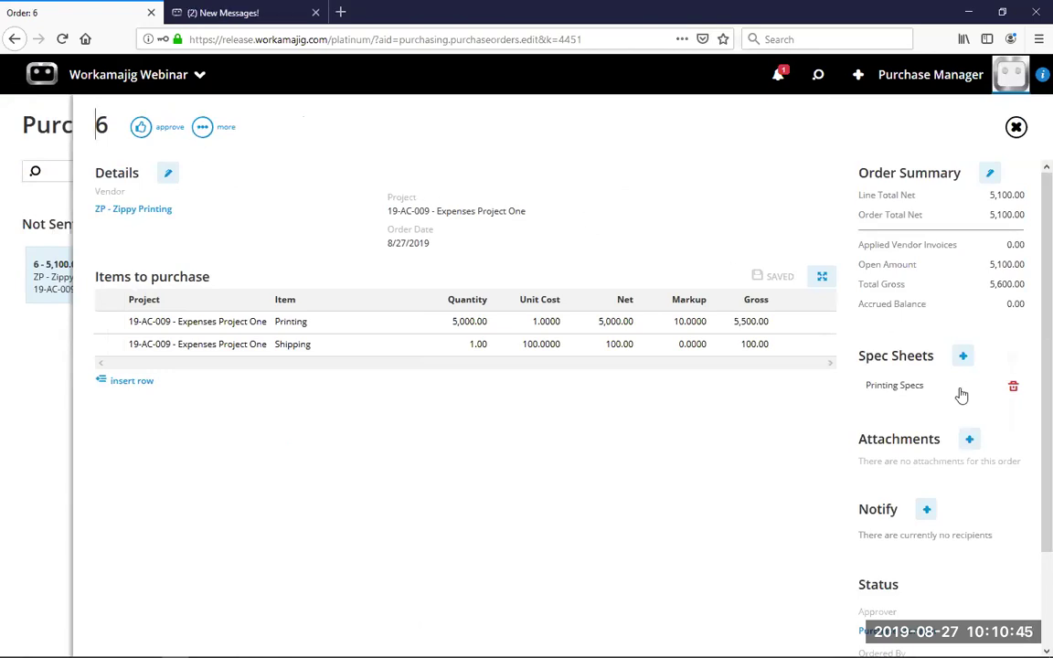
Look through the order's available approvers, switch to Anyone approved for this limit, and set the approver back to Purchase Manager
left_click(935, 635)
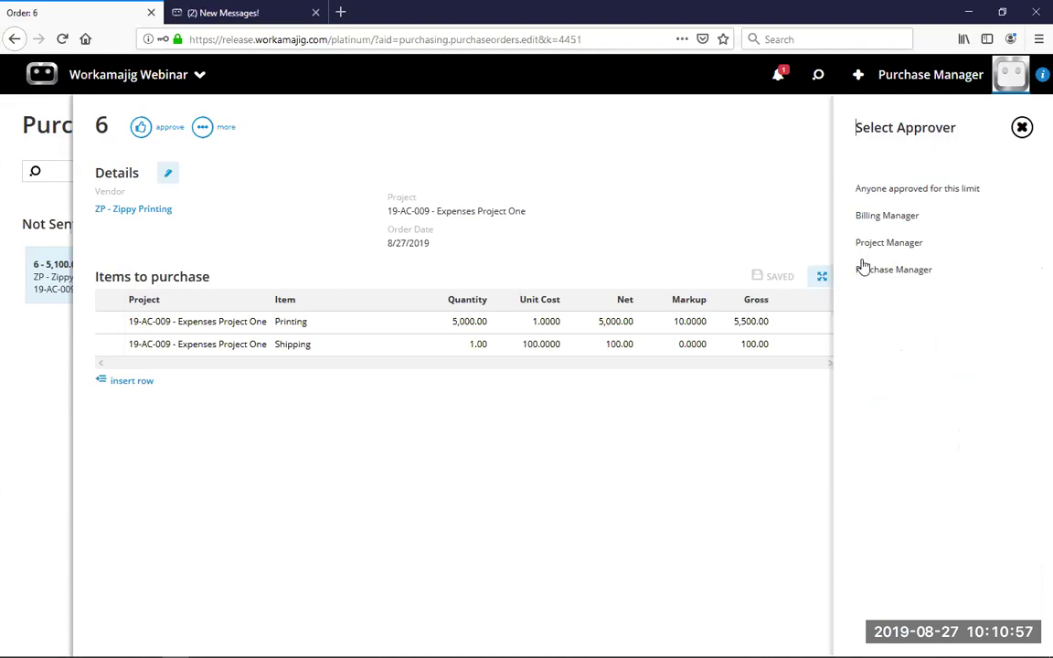
left_click(1020, 128)
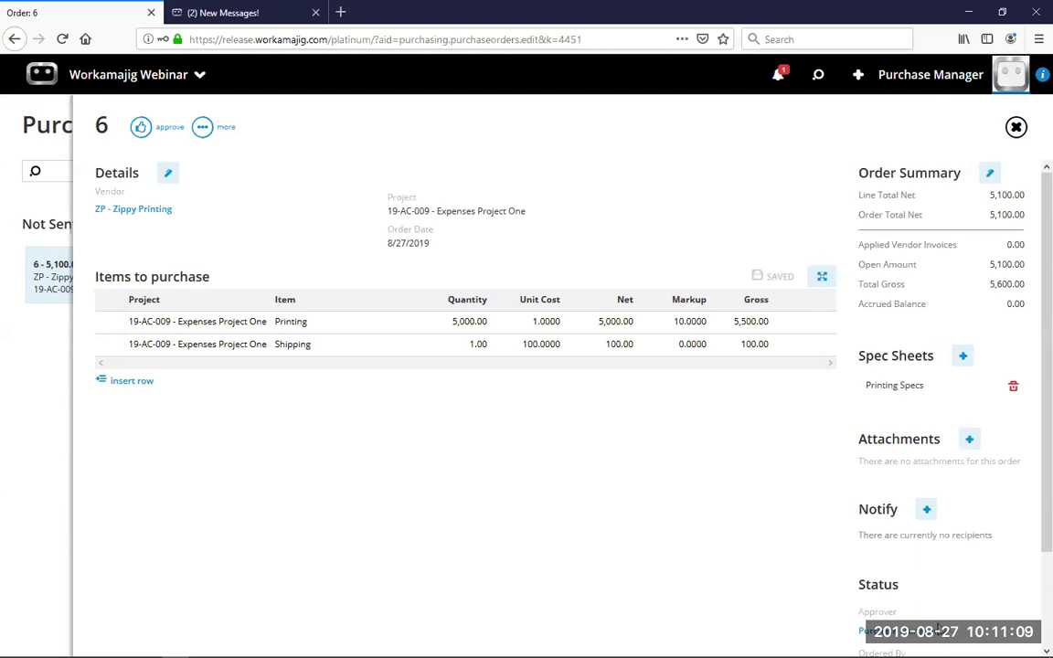
left_click(941, 632)
left_click(913, 190)
left_click(945, 640)
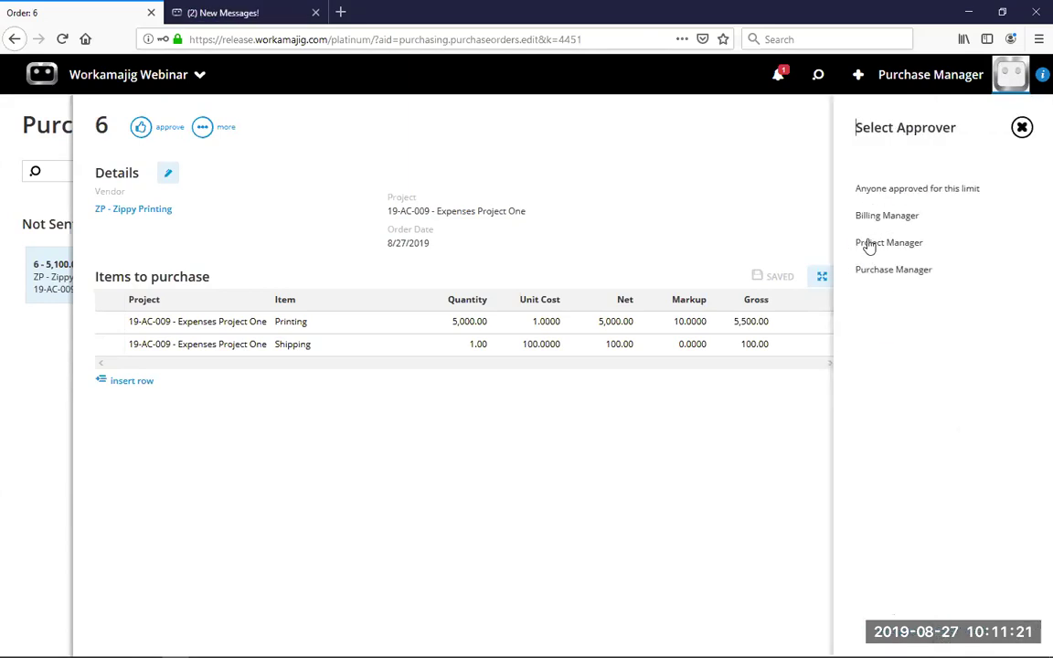
left_click(878, 270)
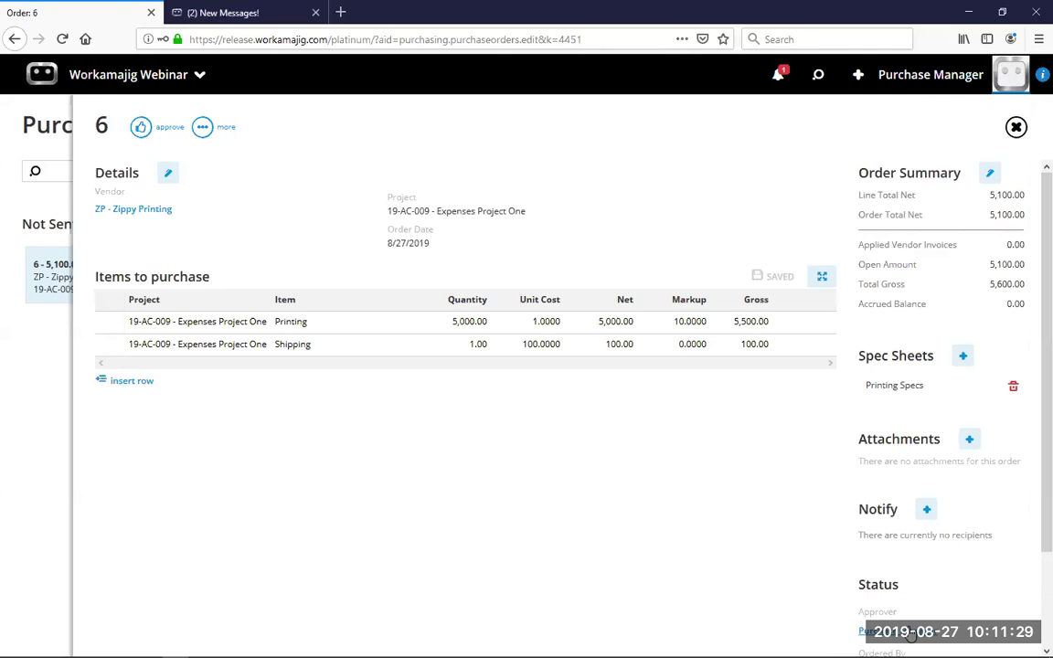
Approve the Zippy Printing purchase order without comments and return to the project dashboard
left_click(157, 132)
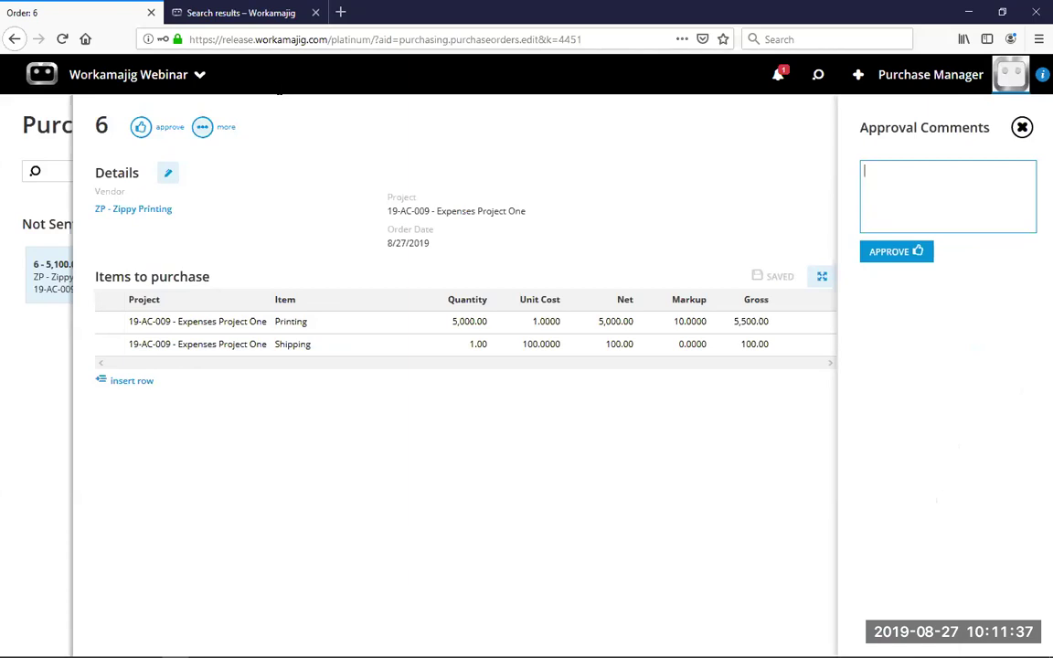
left_click(885, 255)
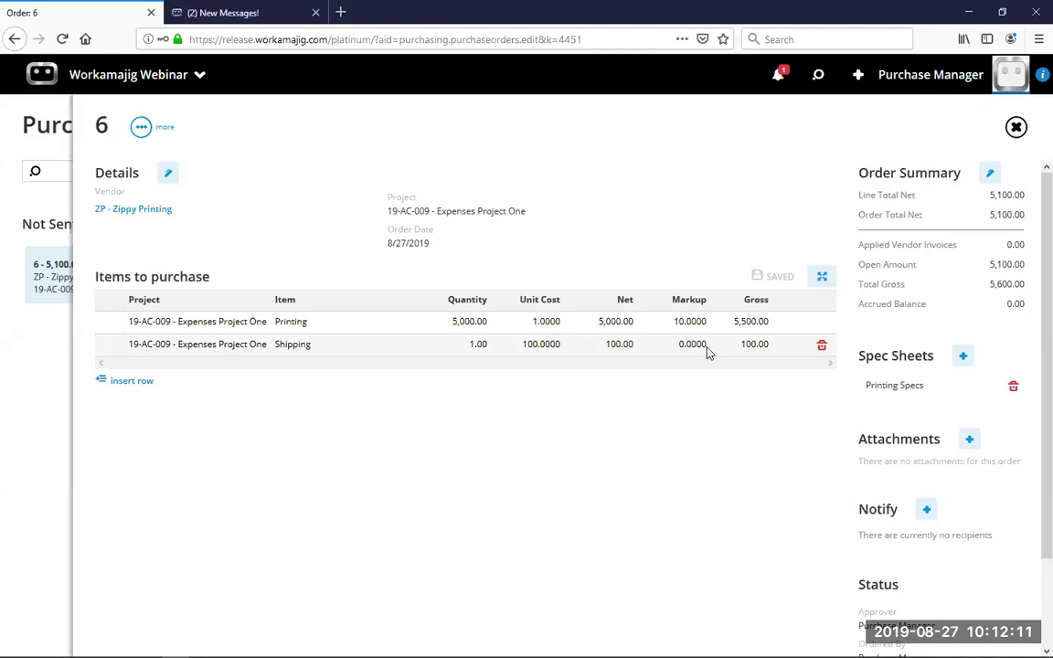
left_click(1016, 129)
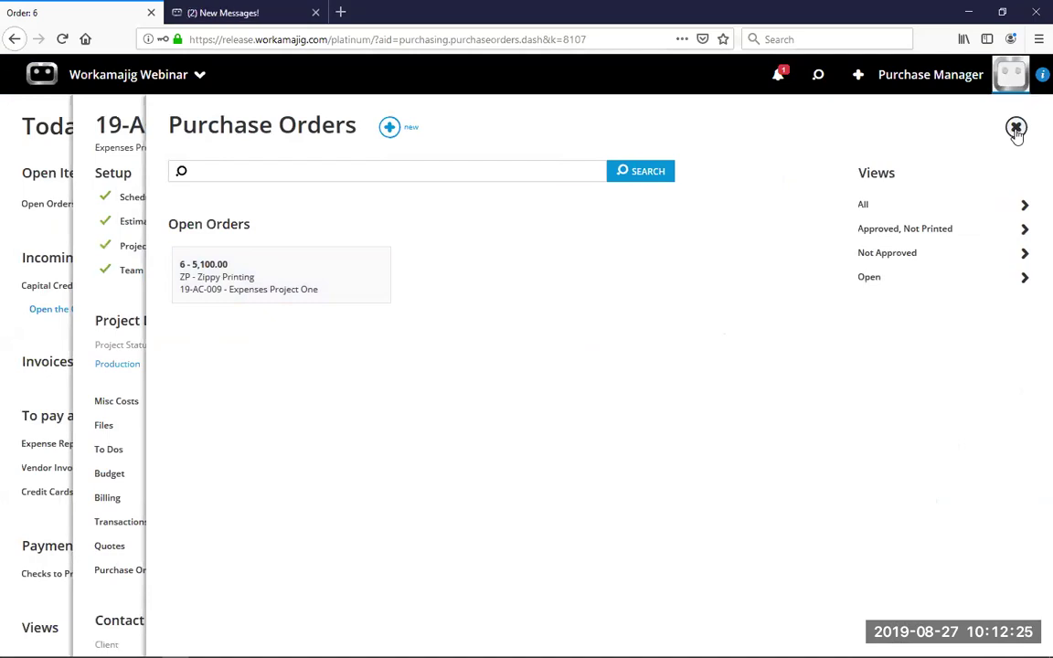
left_click(1016, 129)
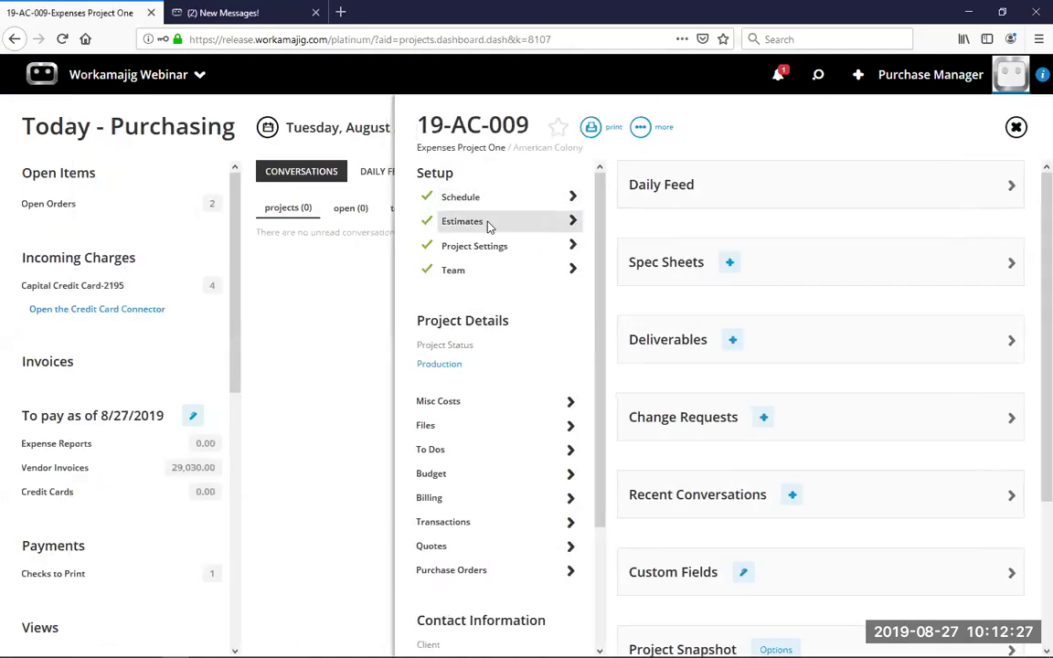
Expand the Printing line in the Expense Project estimate's expense breakout and create another purchase order from that line alone
left_click(489, 224)
left_click(557, 196)
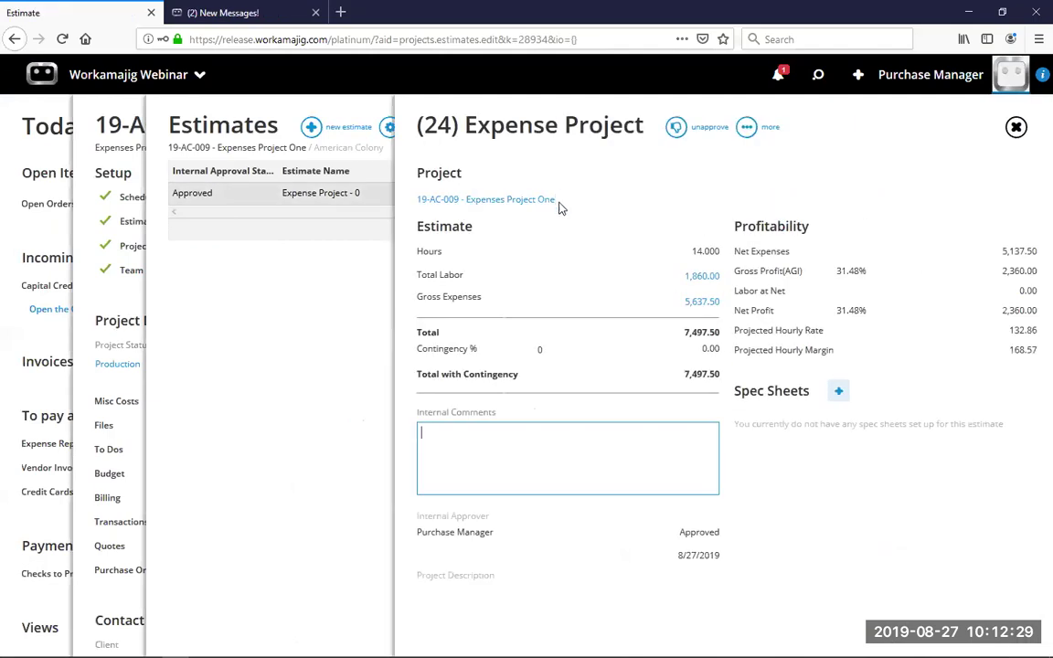
left_click(687, 305)
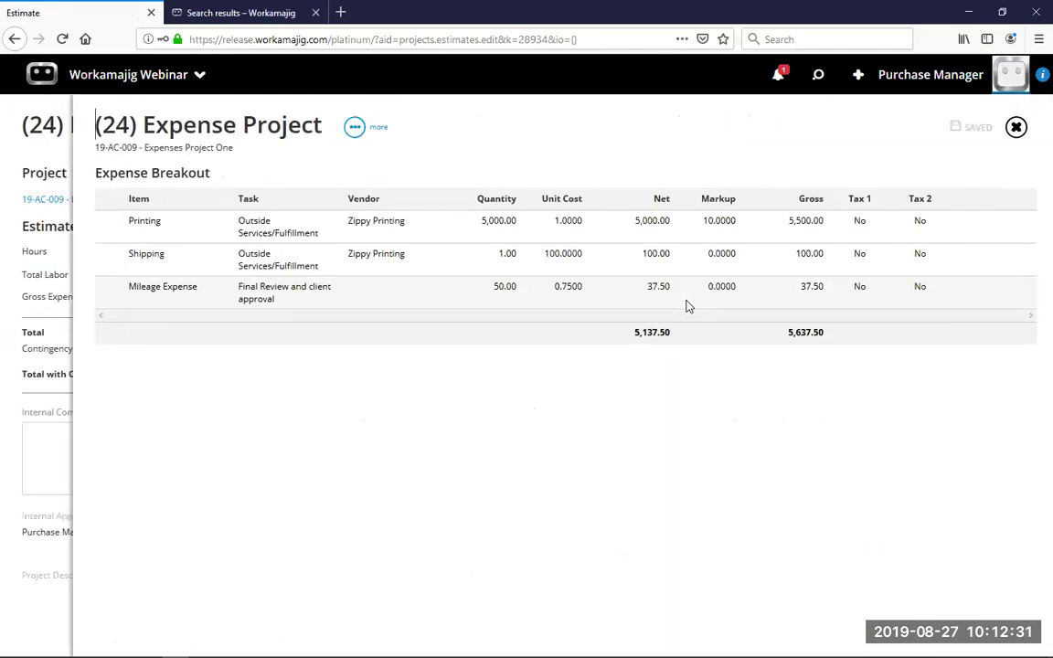
left_click(625, 231)
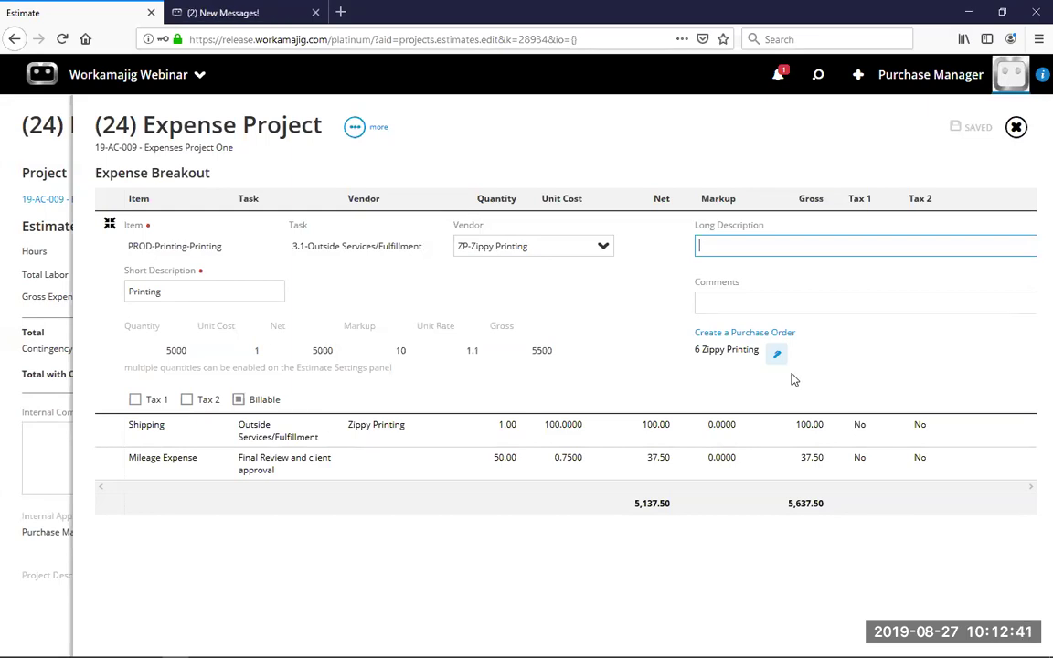
left_click(765, 333)
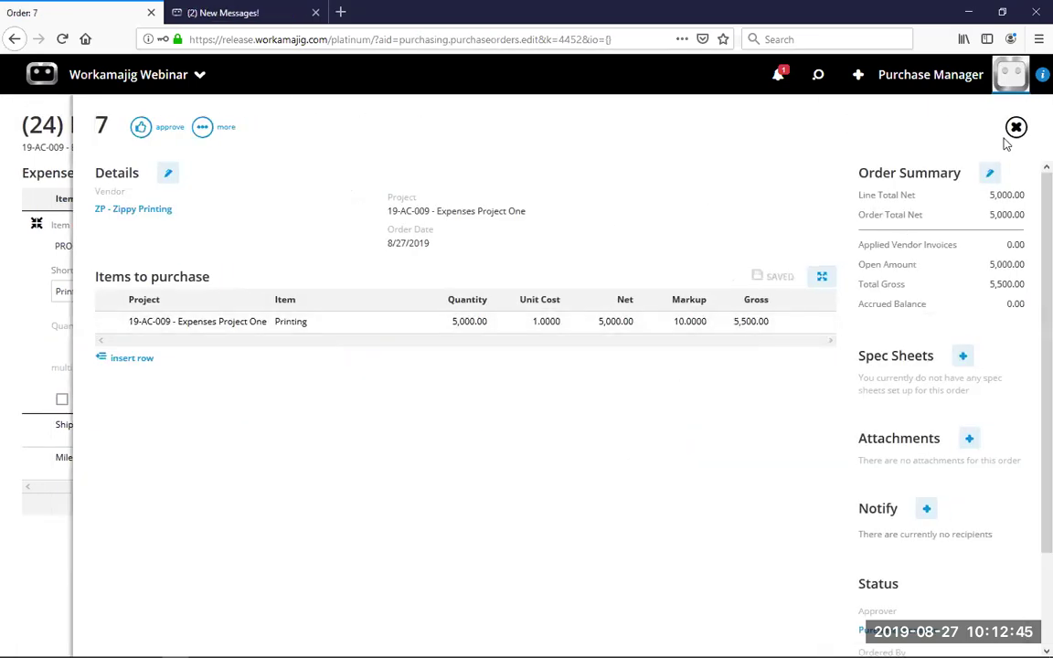
left_click(1015, 129)
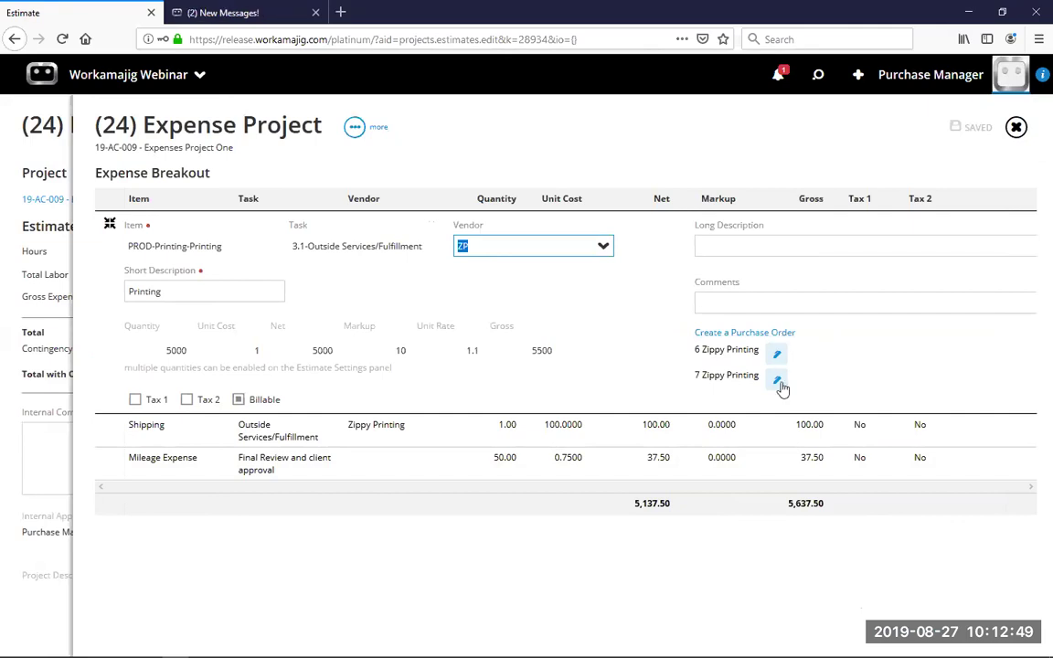
Delete Zippy Printing purchase order 7 from the Printing line and return to the Expense Project estimate
left_click(778, 381)
left_click(202, 127)
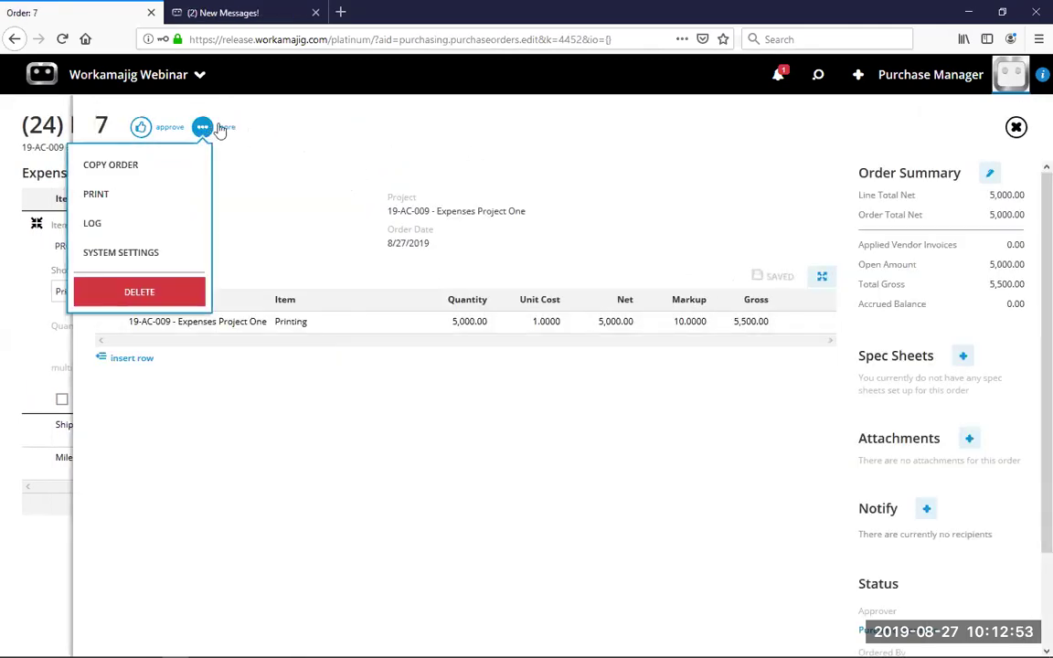
left_click(177, 292)
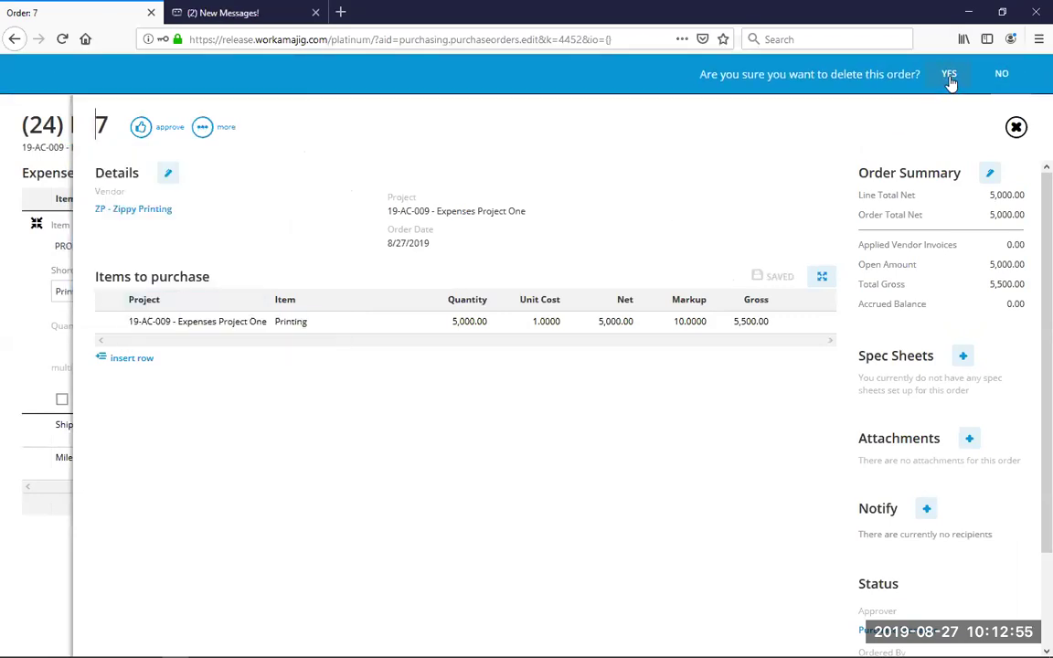
left_click(951, 77)
left_click(1017, 127)
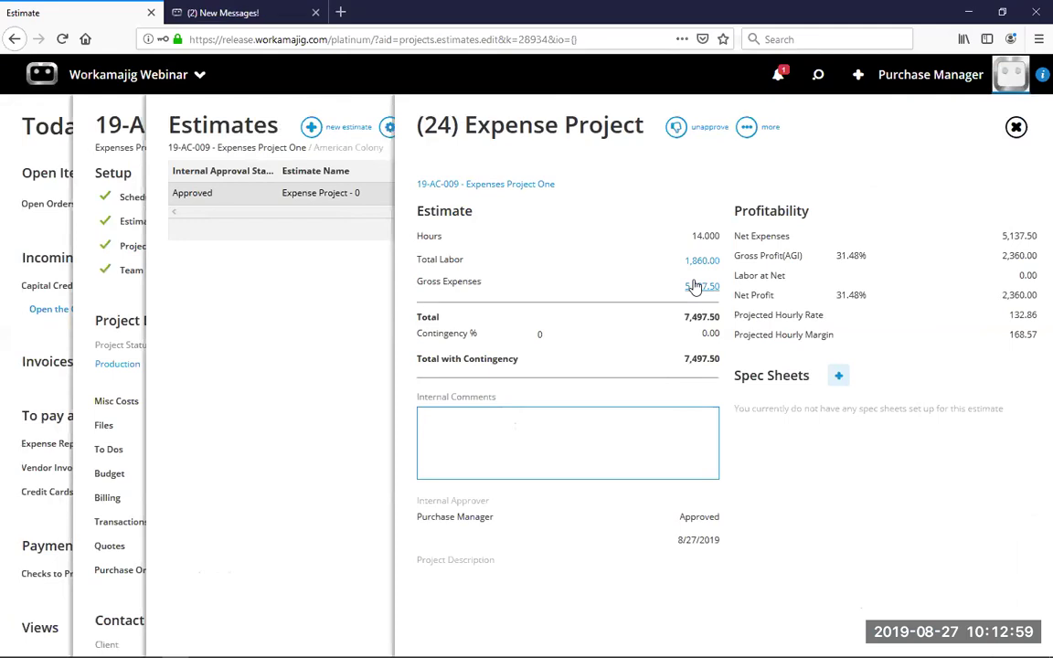
Check the Shipping line in the estimate's expense breakout for its linked purchase order and return to the project dashboard
left_click(701, 287)
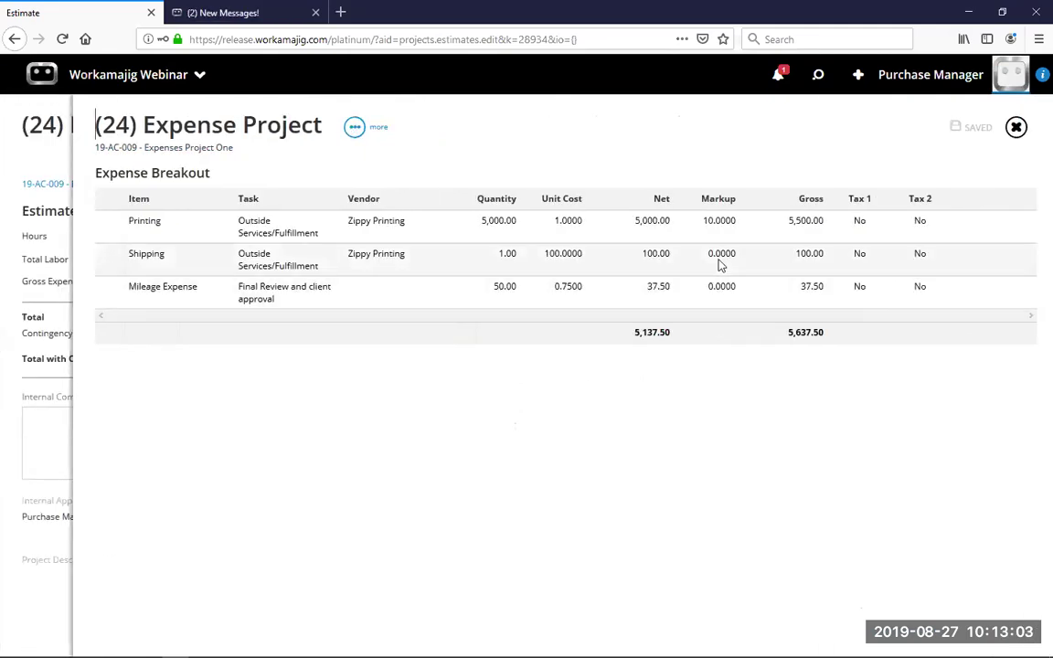
left_click(720, 263)
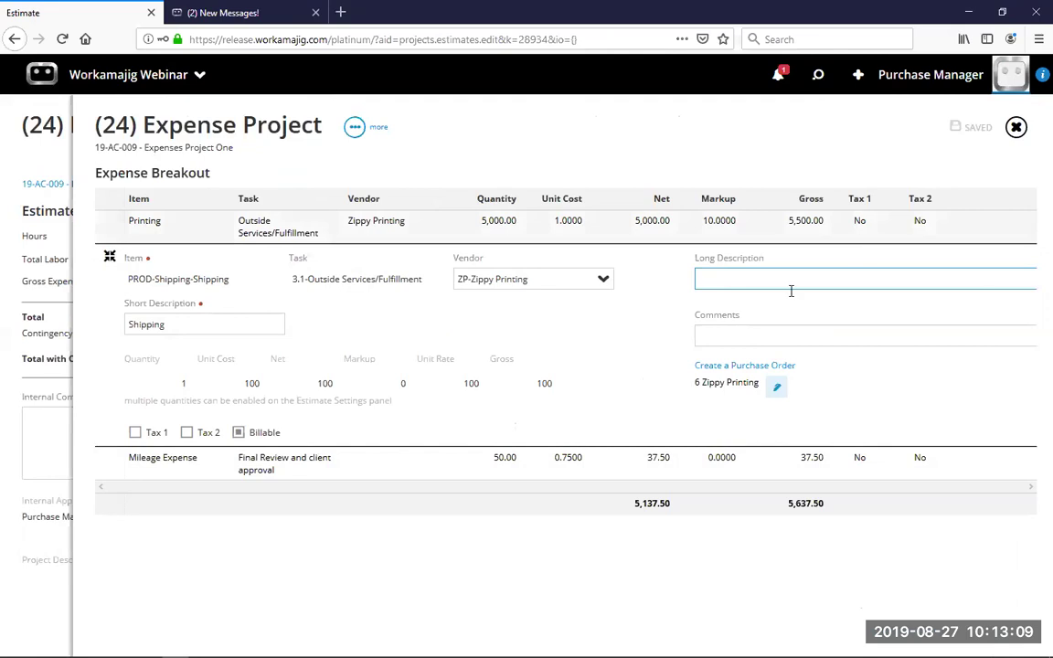
left_click(1015, 128)
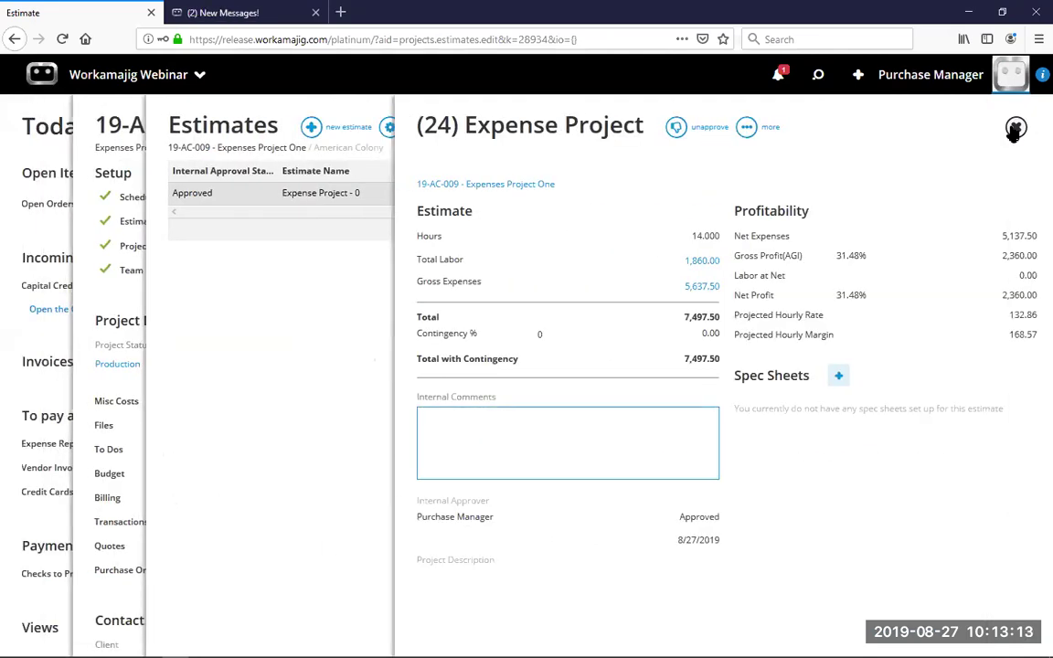
left_click(1015, 129)
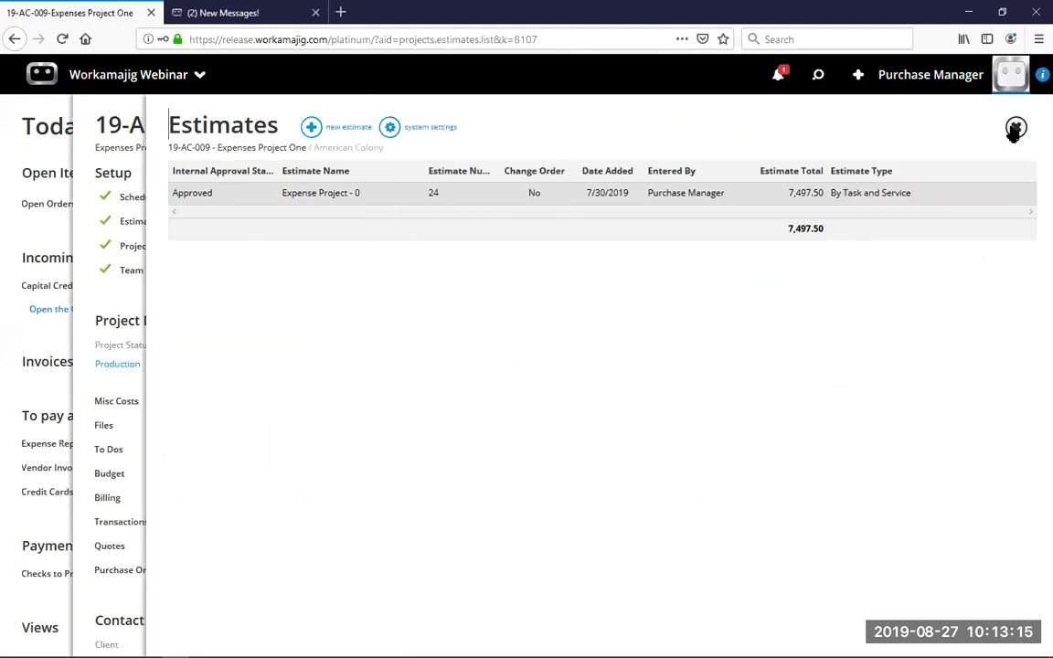
left_click(1013, 135)
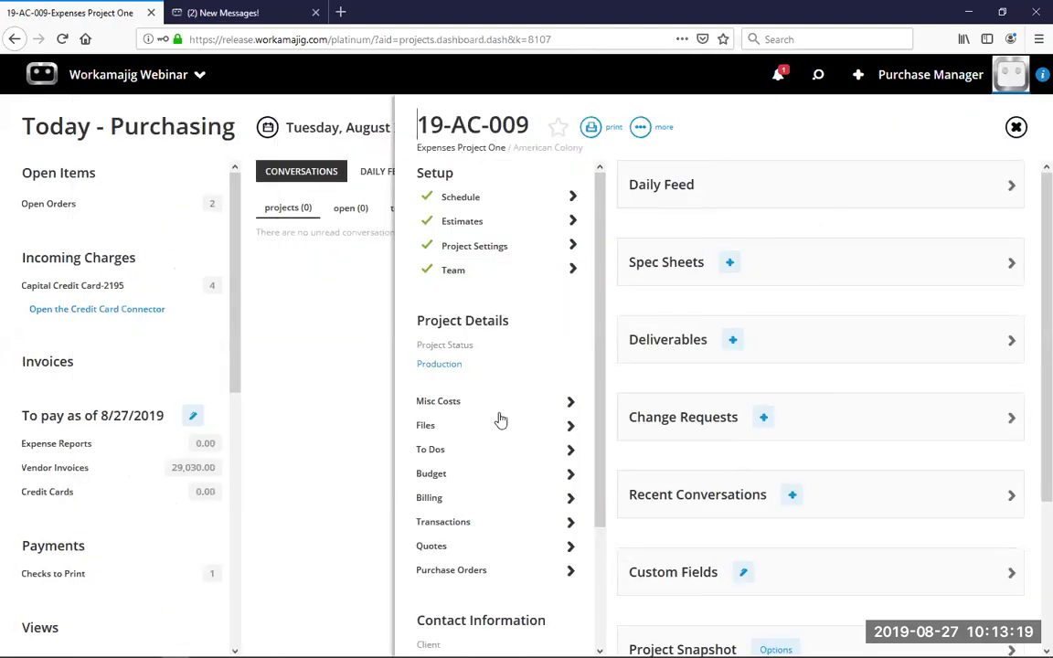
Review the project's budget by item, by type and by task, comparing budgeted expenses with total gross
left_click(476, 481)
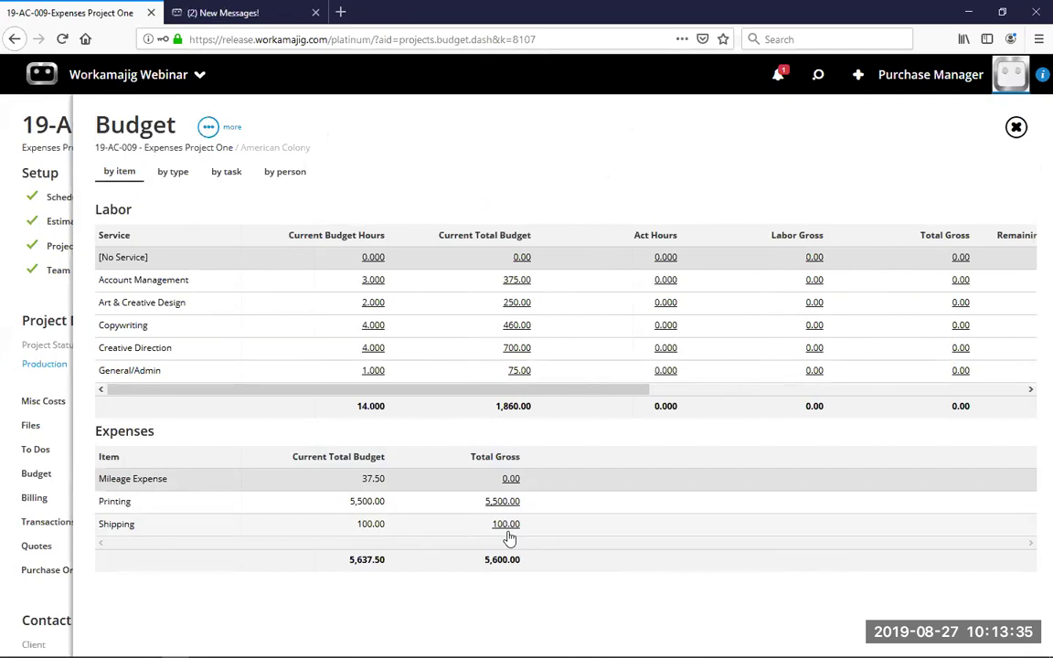
left_click(174, 172)
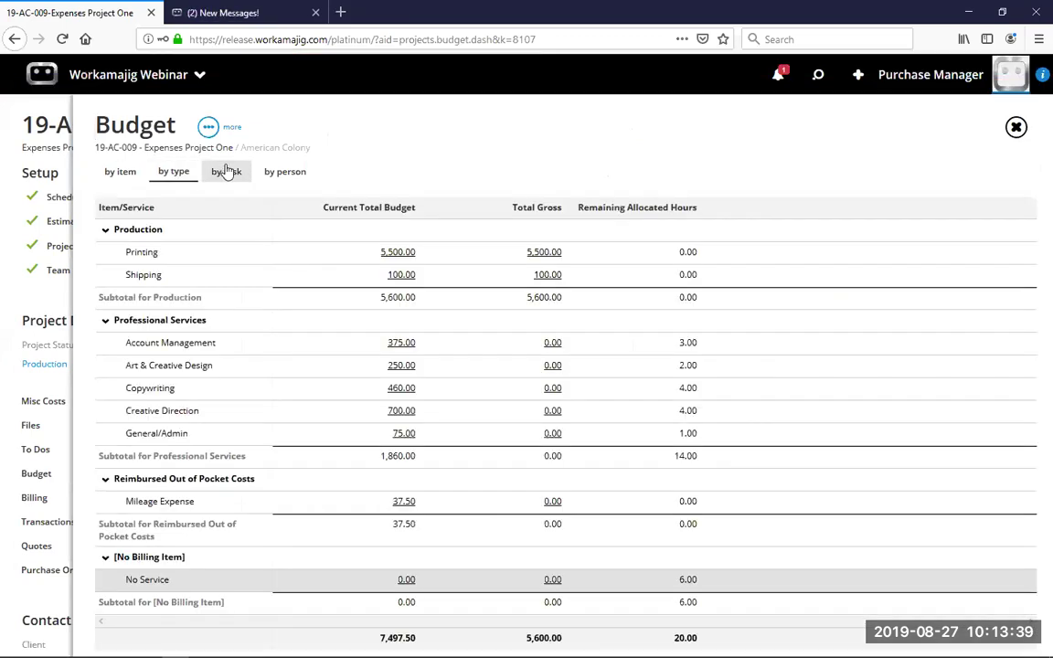
left_click(227, 171)
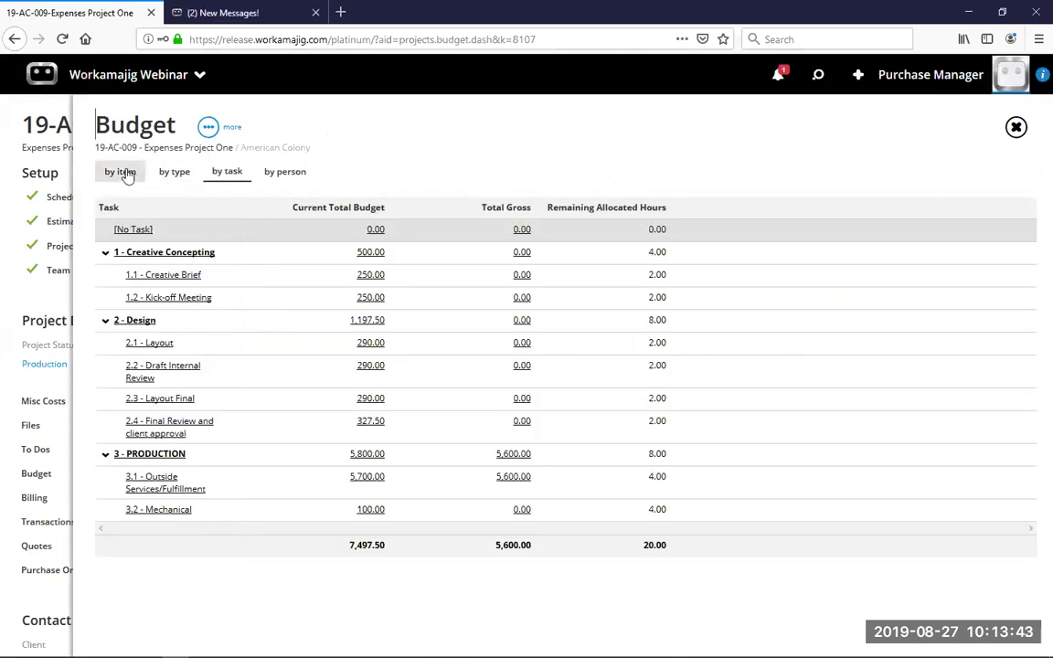
left_click(120, 172)
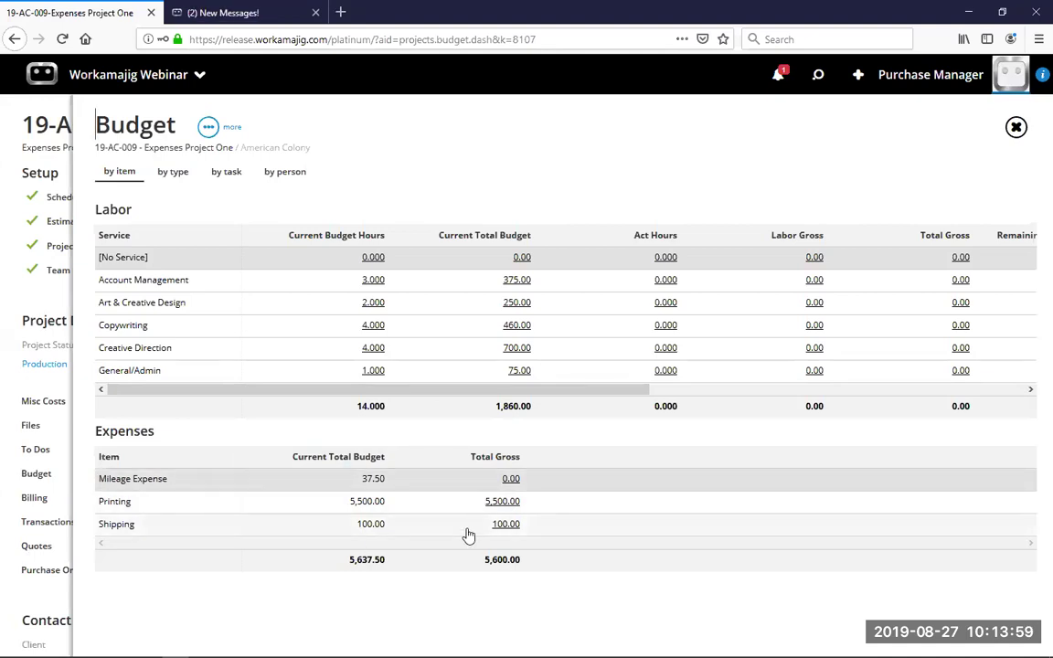
left_click(1017, 128)
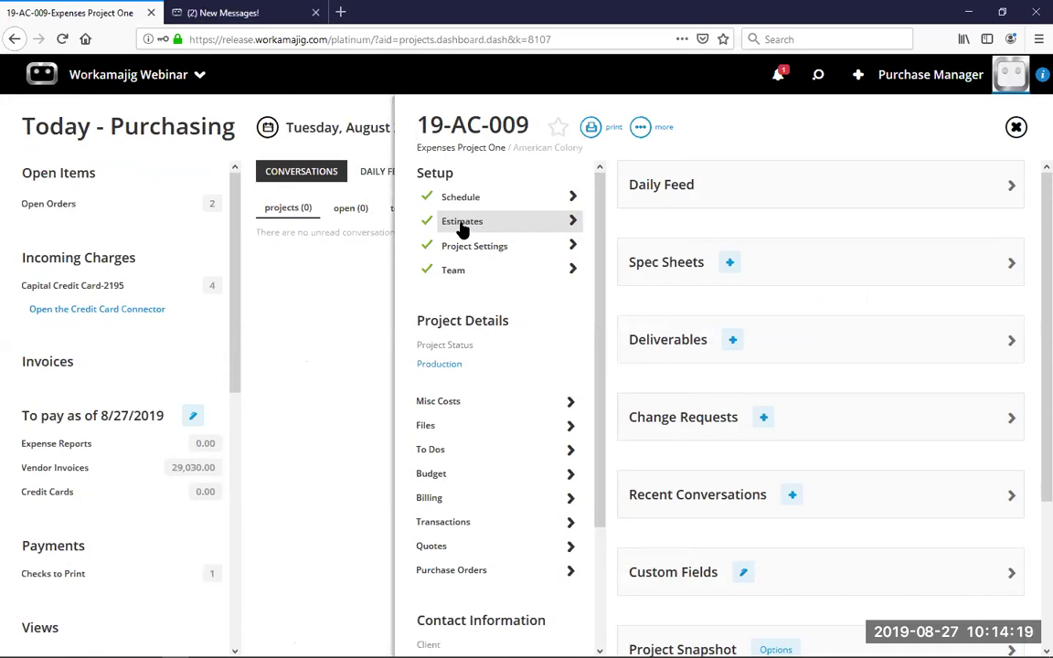
Start a new purchase order from the Today page with vendor Images-Image Supply Store and project 19-AC-009-Expenses Project One
left_click(358, 277)
left_click(467, 126)
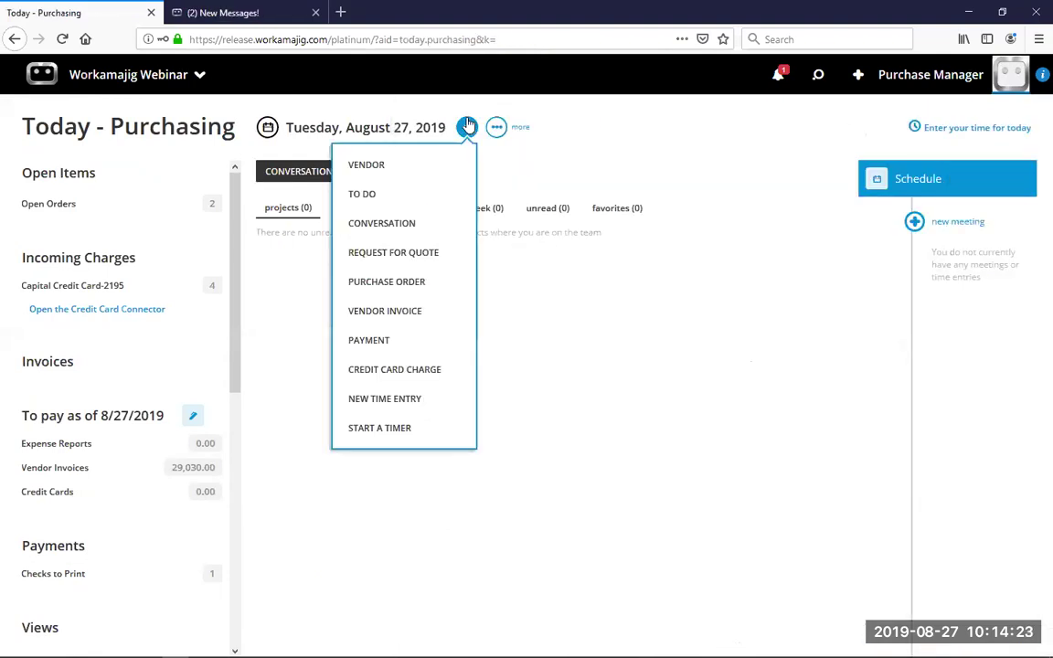
left_click(417, 282)
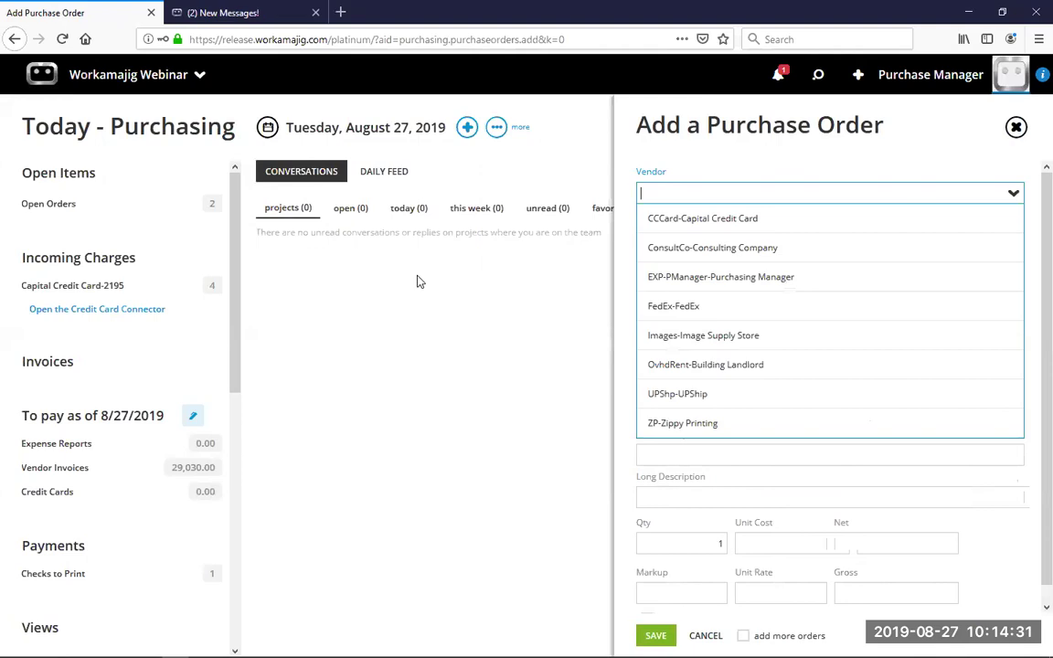
left_click(751, 340)
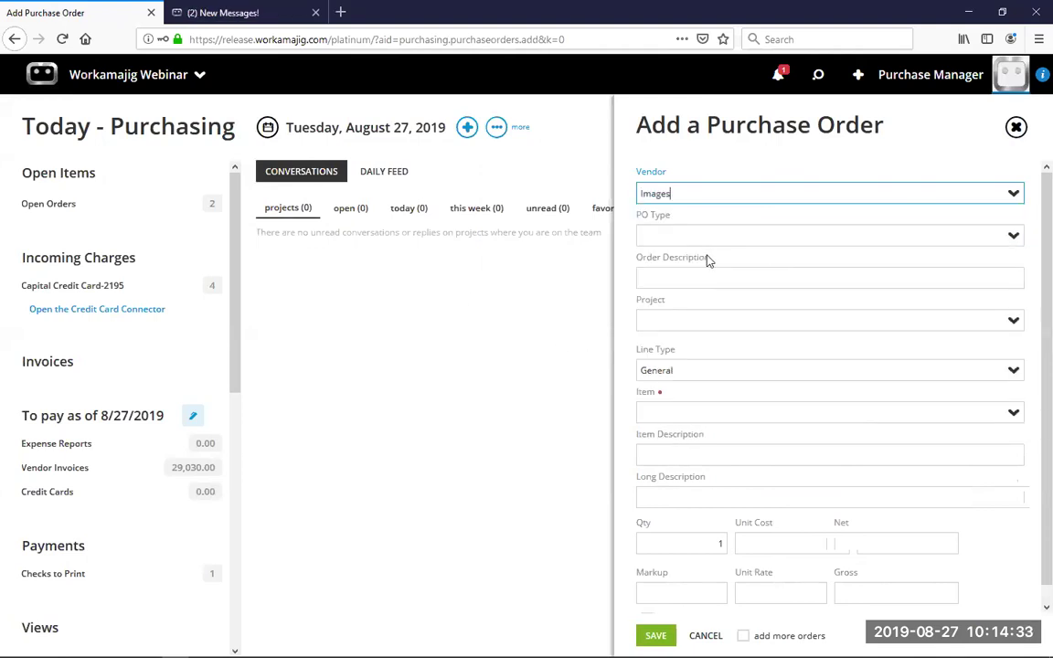
left_click(689, 320)
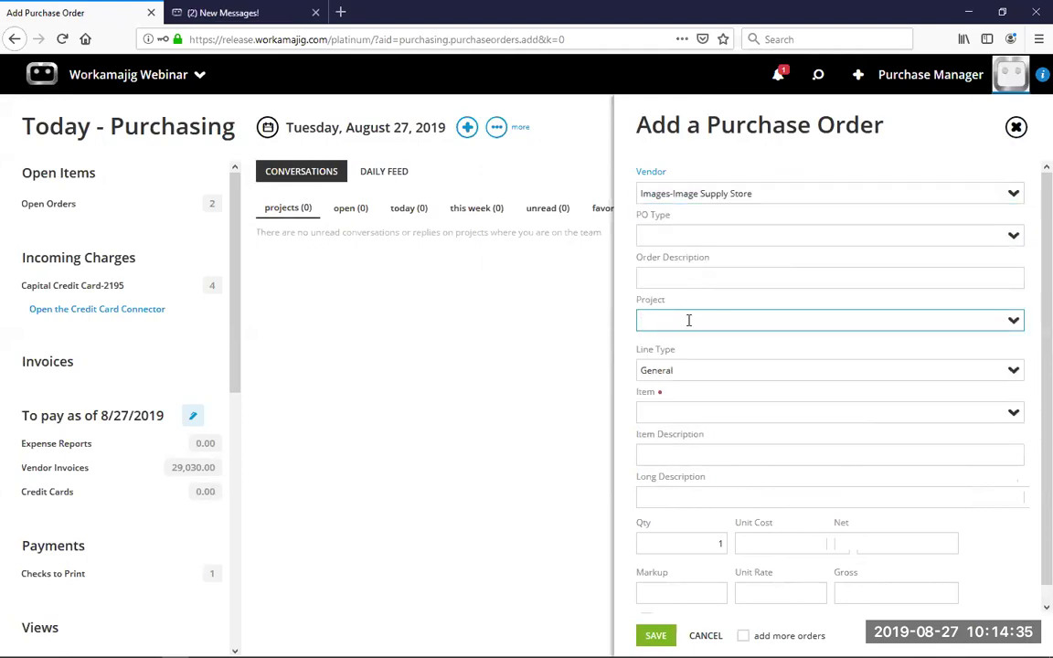
type("009")
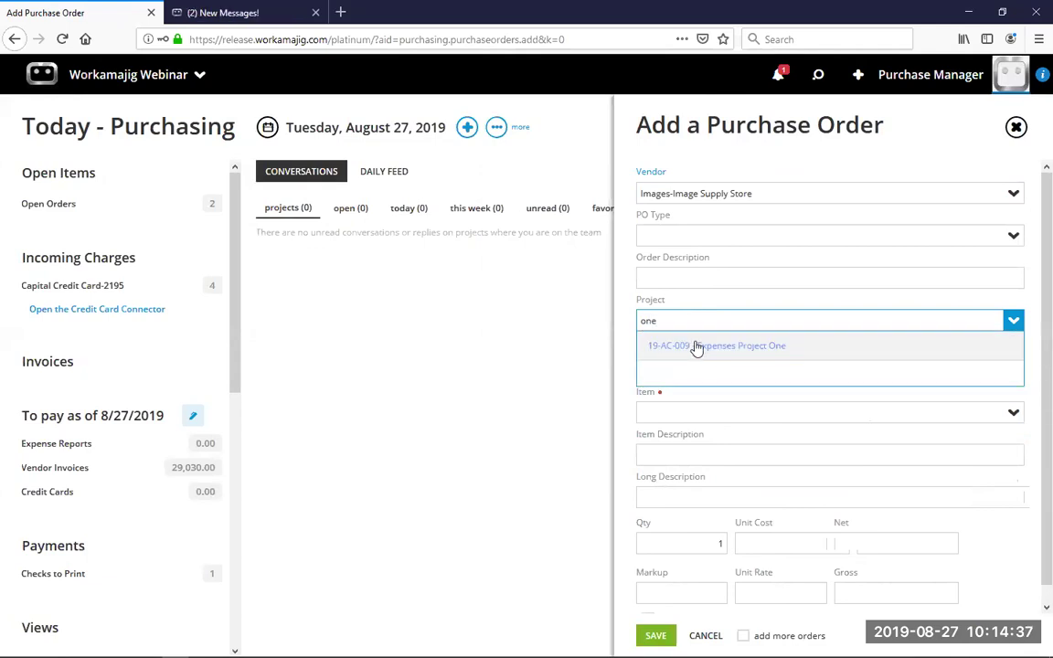
left_click(693, 348)
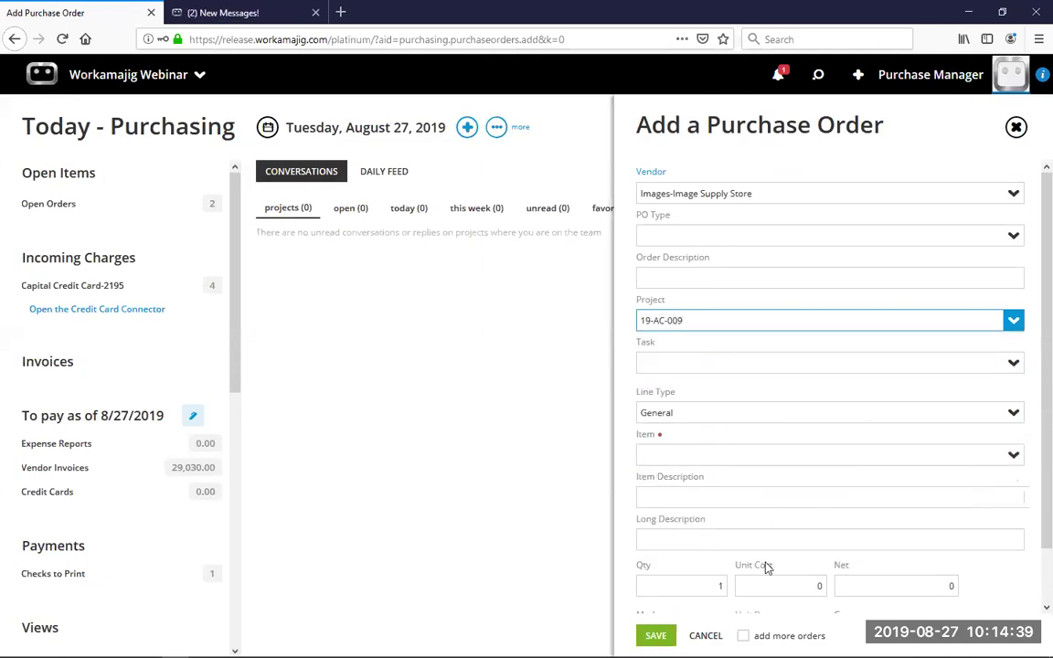
Set the new order line's quantity to 10 and its unit cost to 25
scroll(731, 548, "down", 1)
left_click_drag(715, 530, 729, 530)
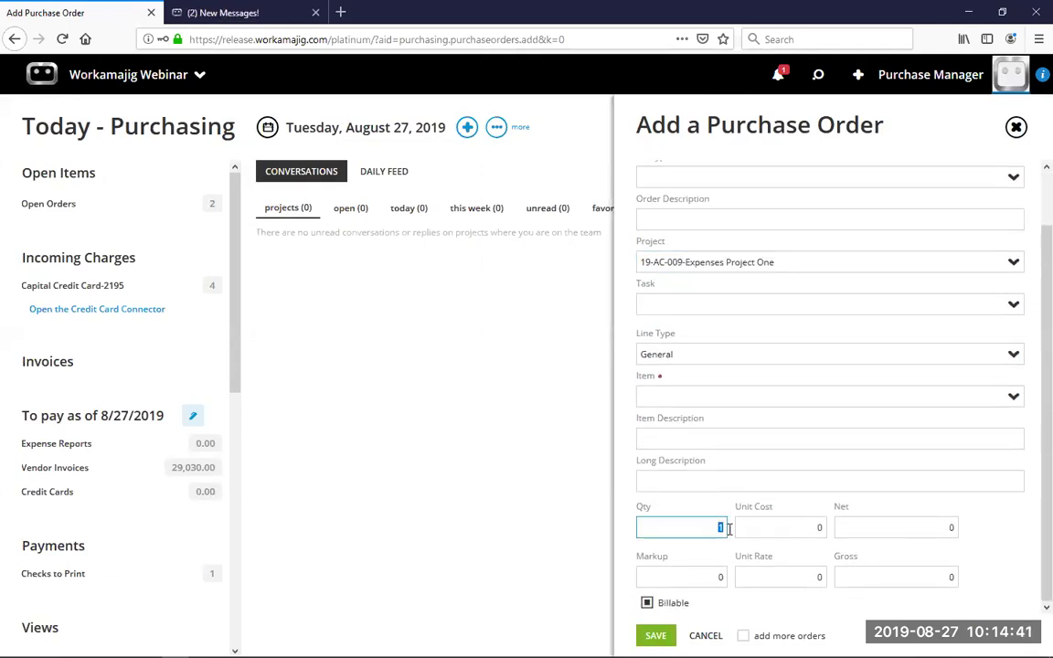
type("10")
key("Tab")
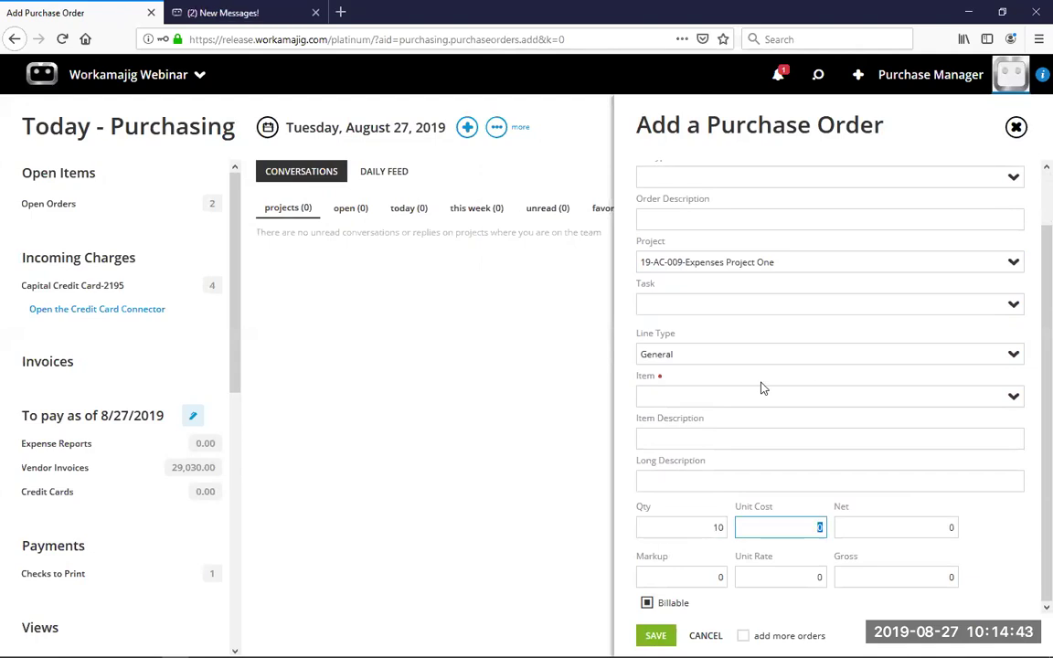
type("25")
key("Tab")
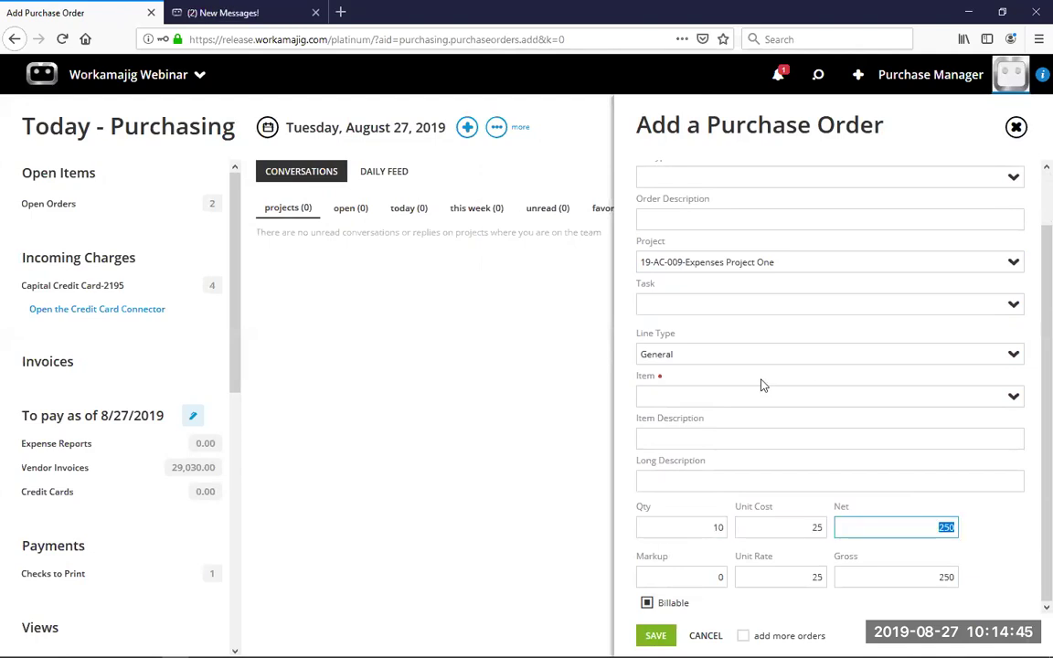
Choose the item PROD-Istock-Istock Photo Credits, save the purchase order and return to the Today page
left_click(742, 402)
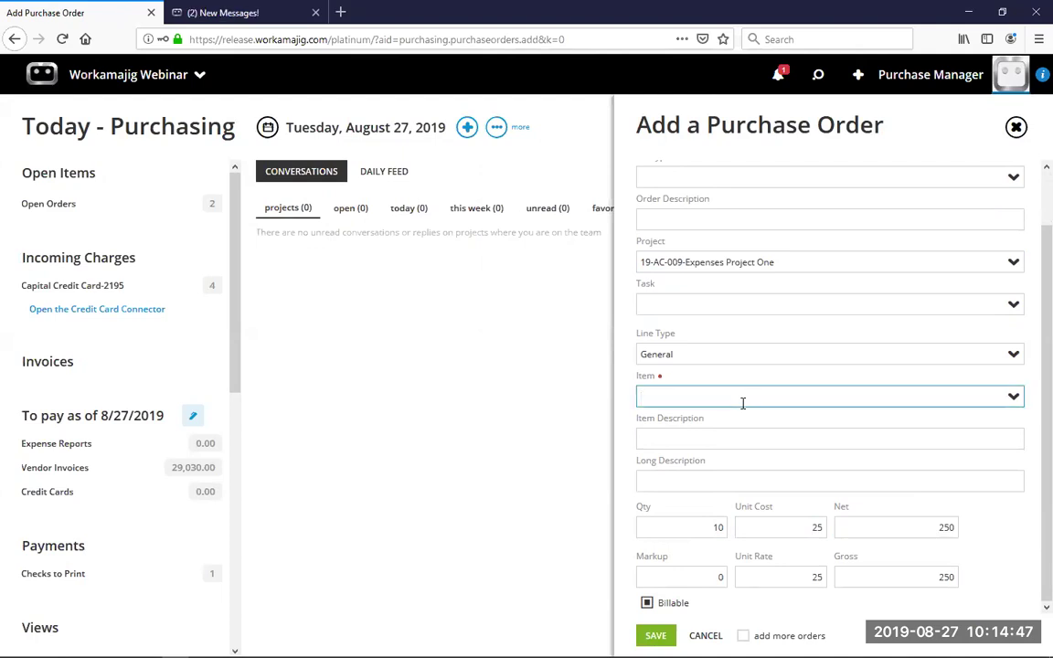
type("pho")
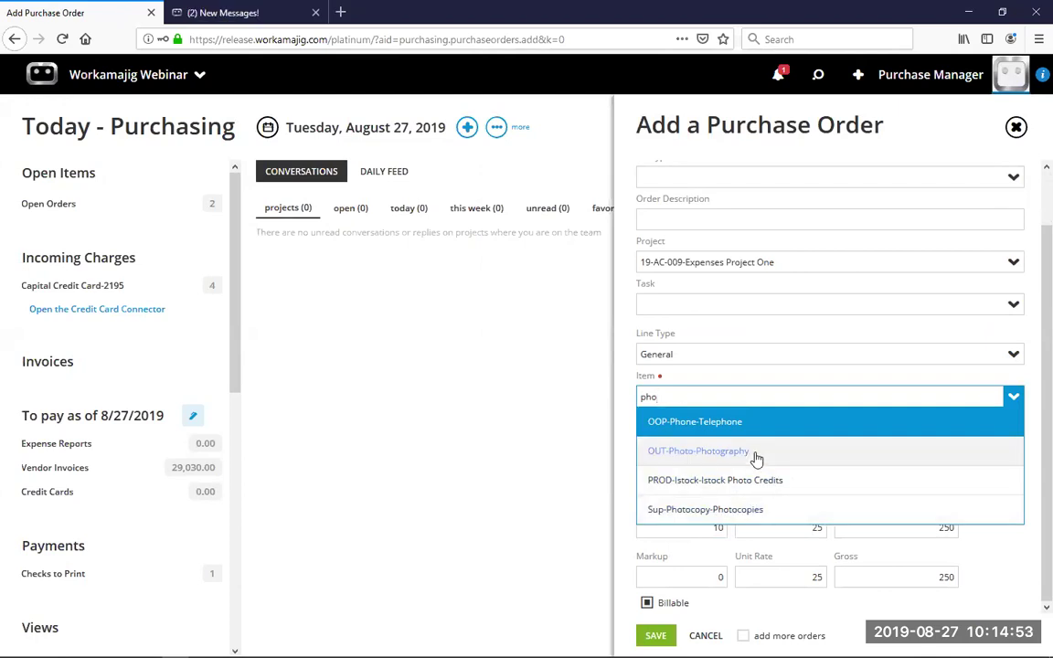
left_click(748, 482)
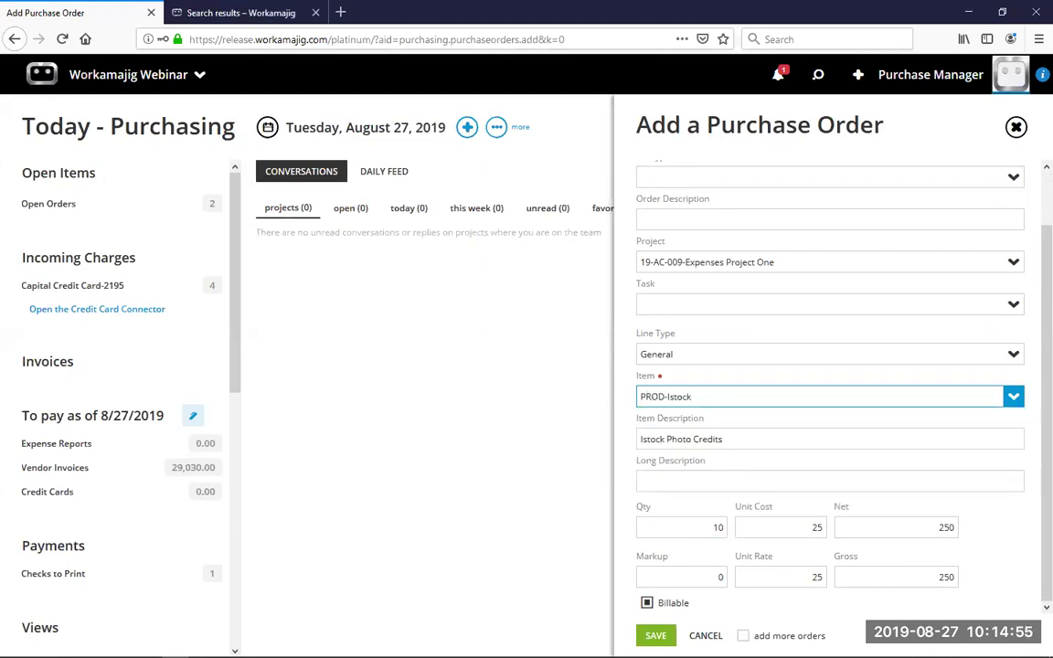
left_click(656, 635)
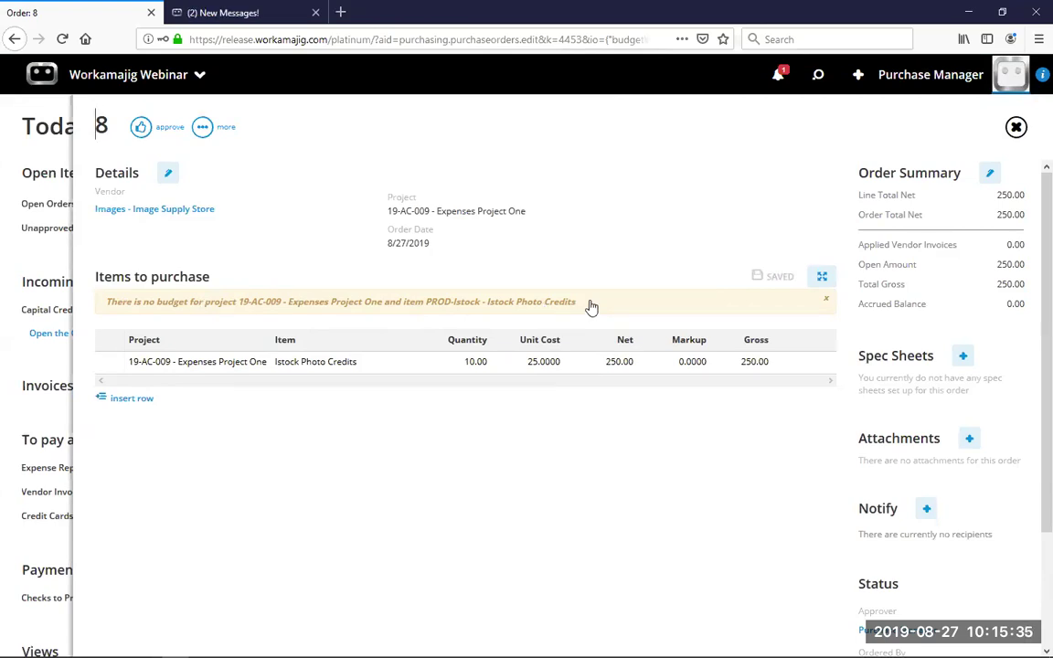
left_click(1015, 131)
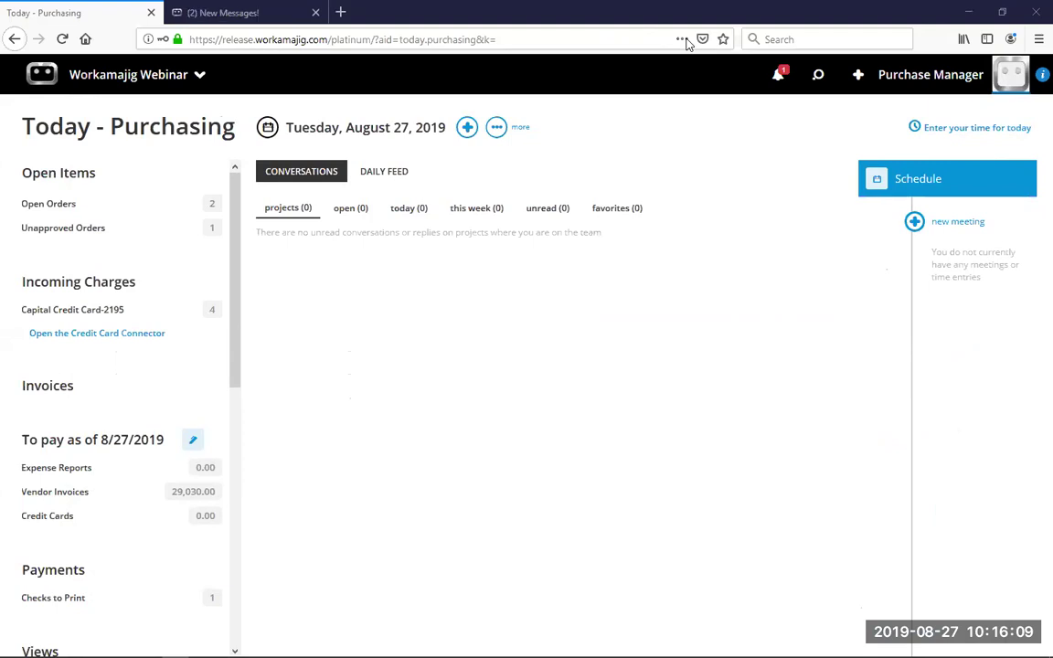
Open the recent project 19-AC-009, look at its project settings and return to the Today page
left_click(819, 77)
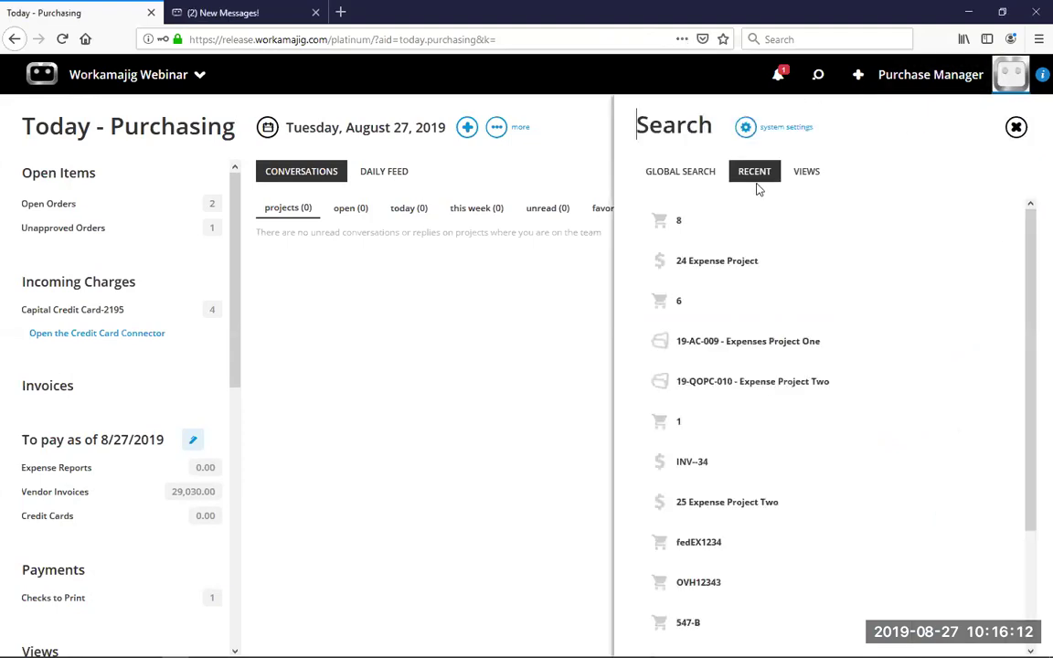
left_click(739, 348)
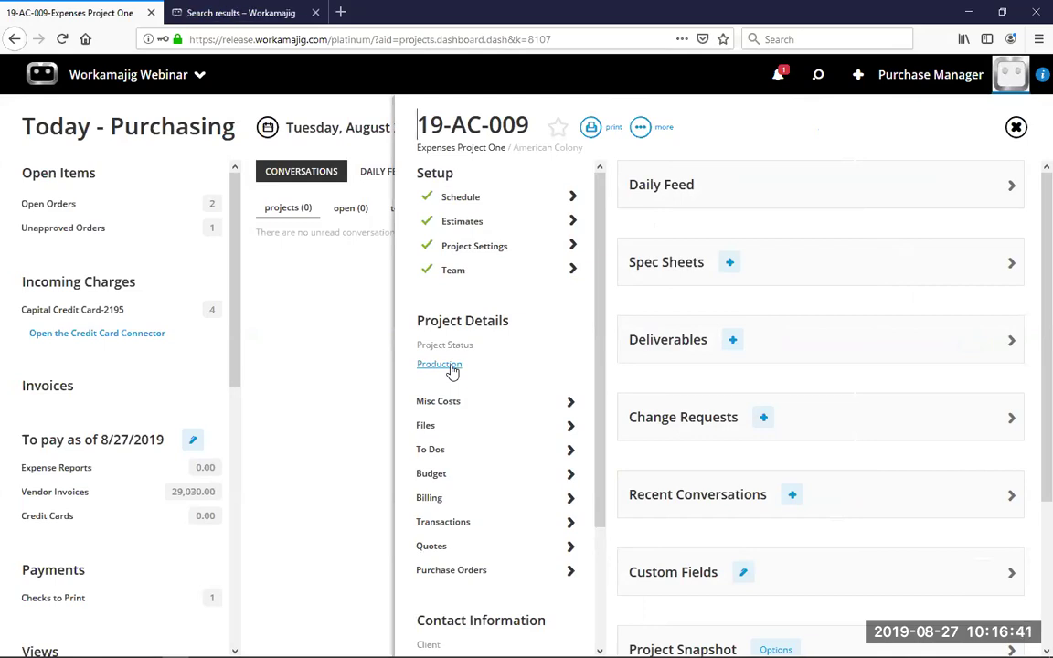
left_click(472, 247)
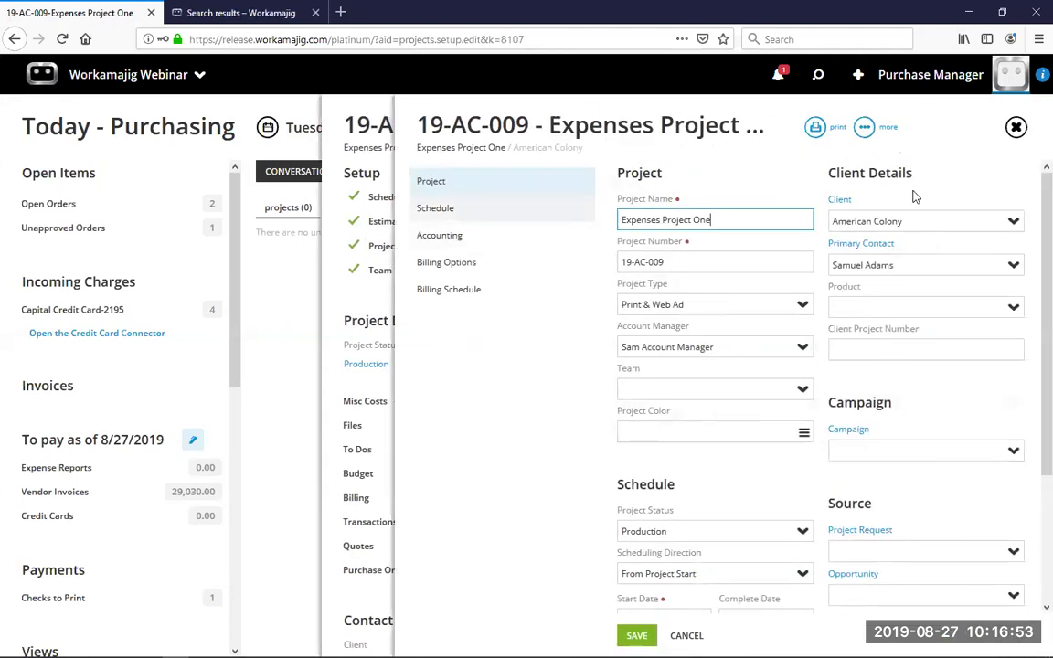
left_click(1017, 128)
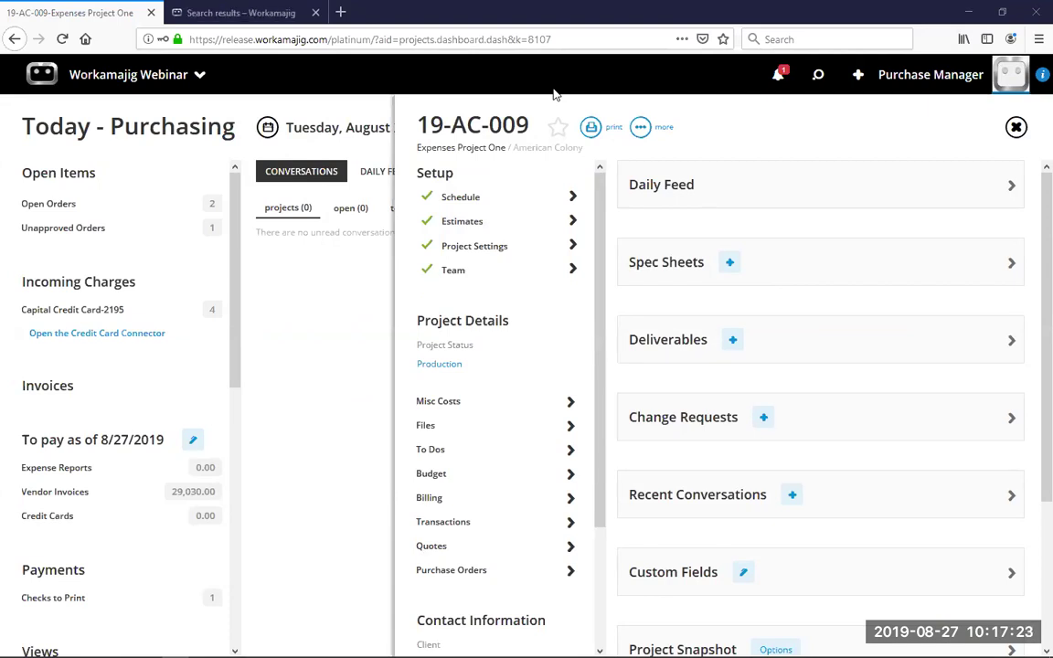
left_click(329, 289)
Create and save a new purchase order from the Today page with vendor ZP-Zippy Printing and item PROD-Printing-Printing
left_click(466, 127)
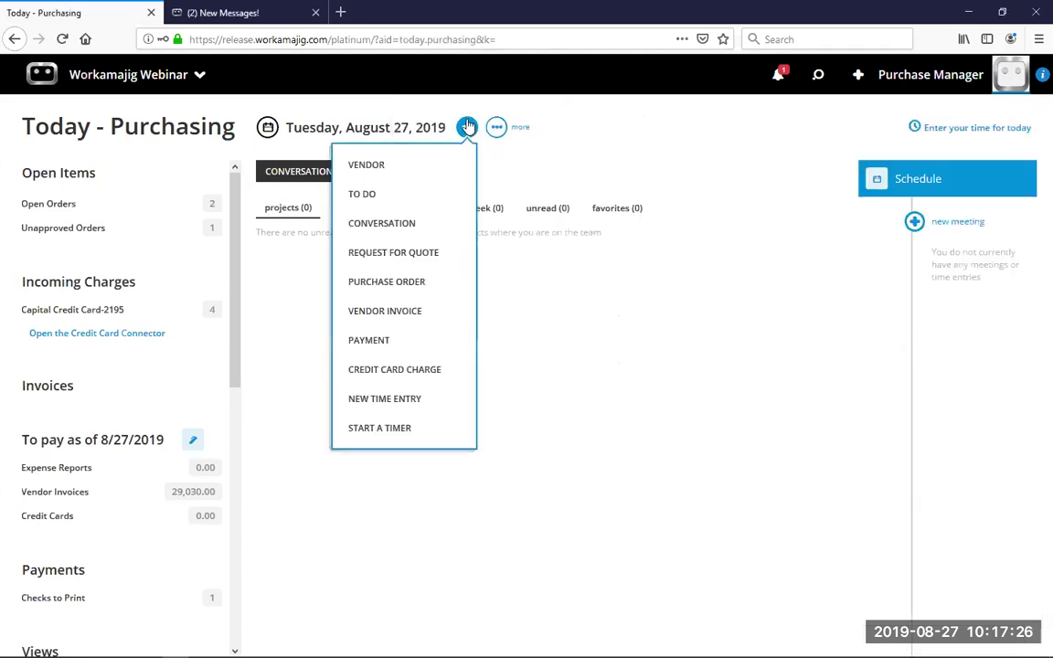
left_click(425, 279)
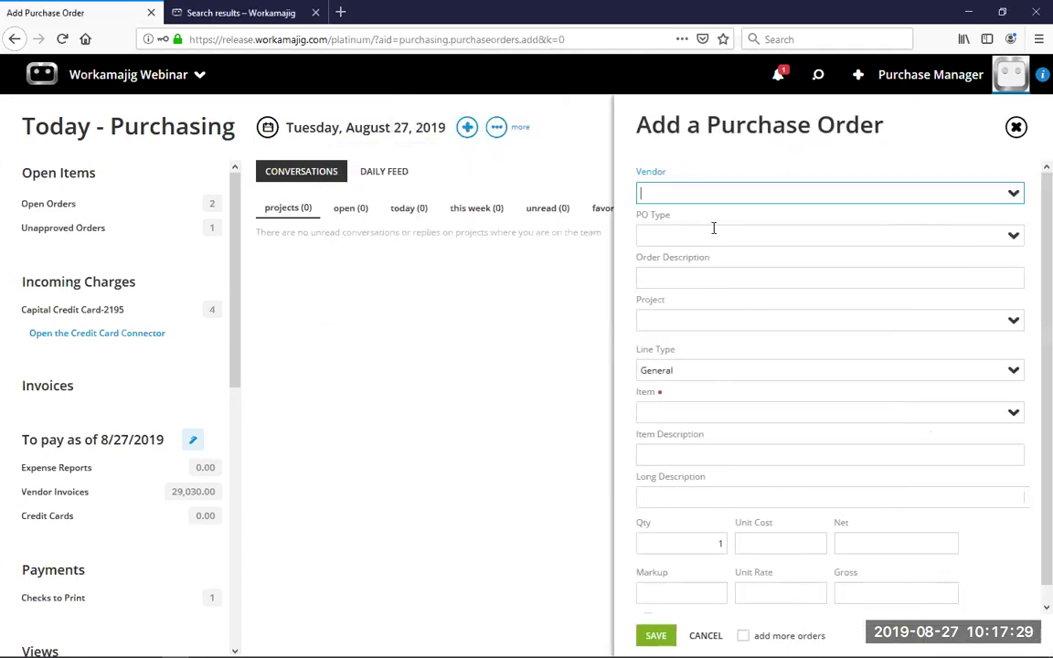
type("ZP")
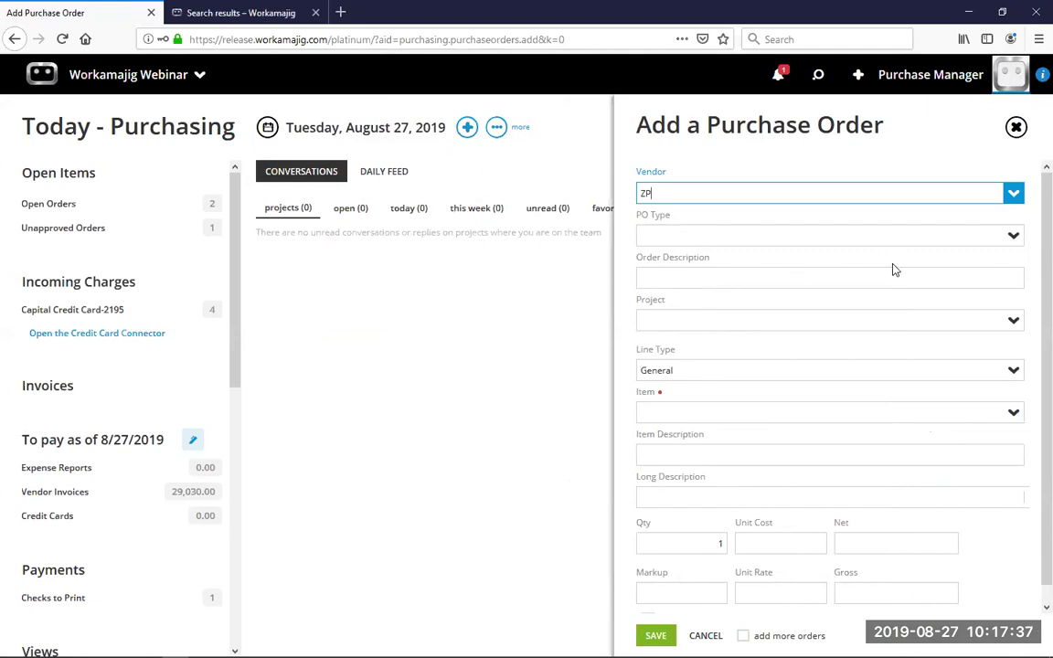
left_click(730, 315)
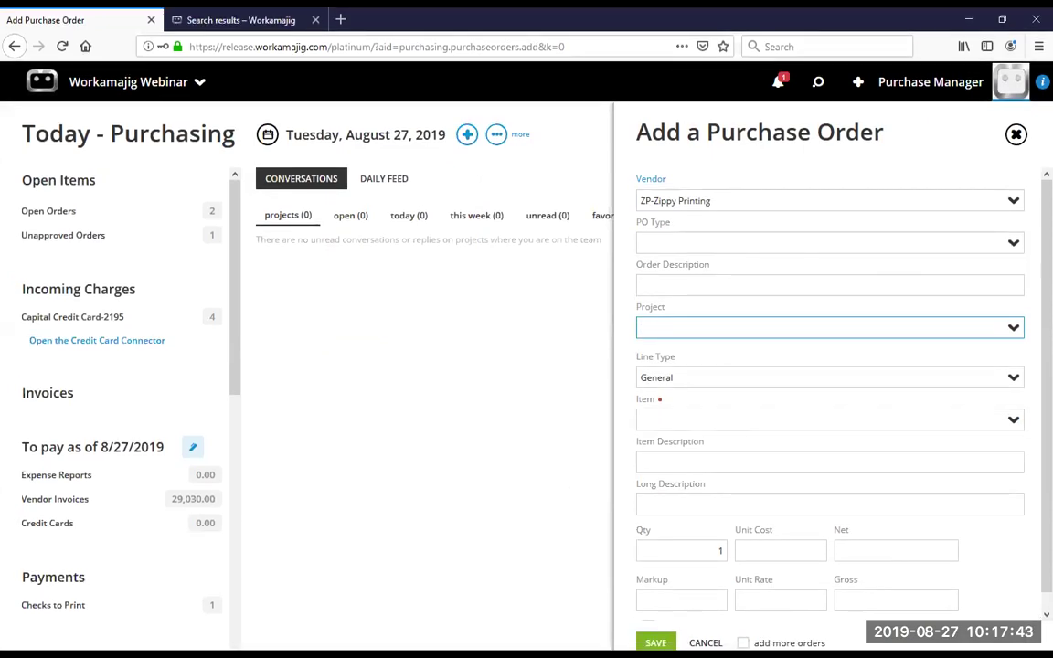
left_click(656, 635)
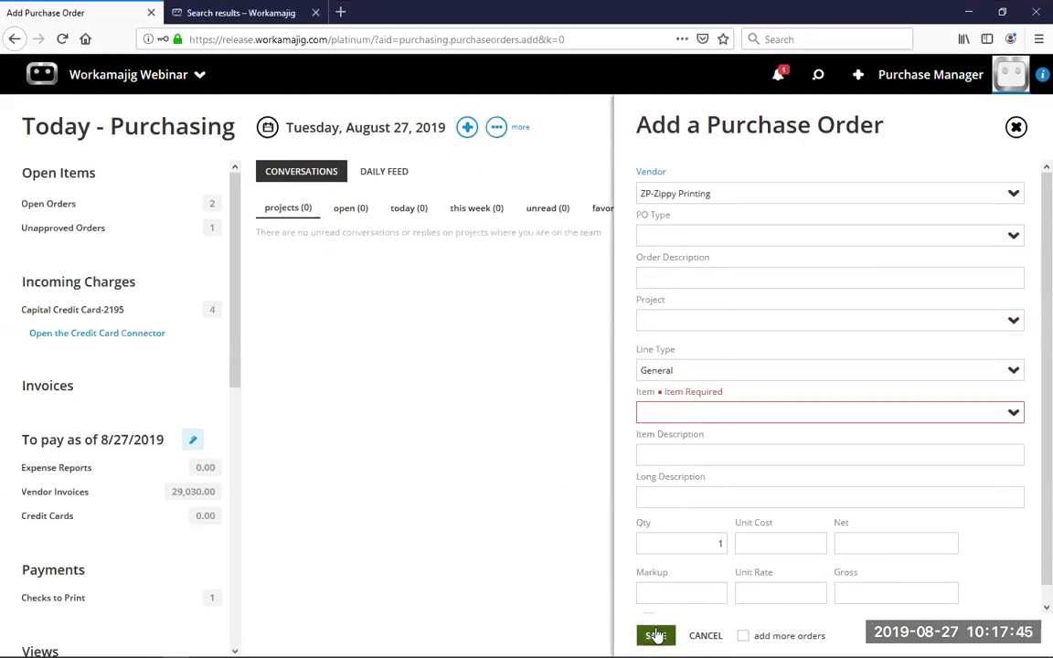
type("pr")
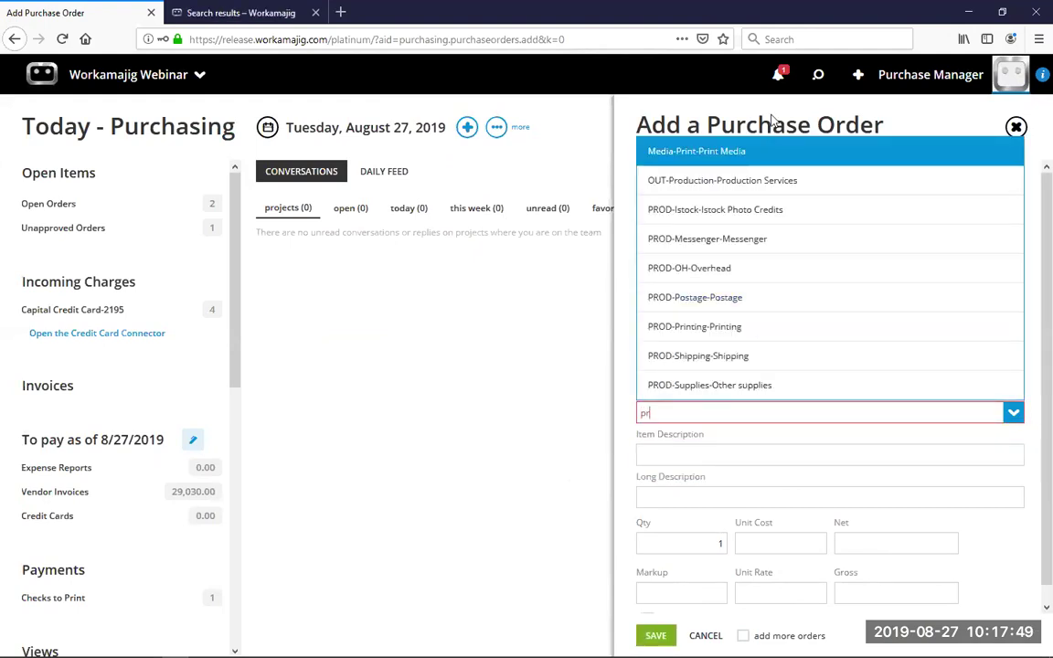
left_click(748, 327)
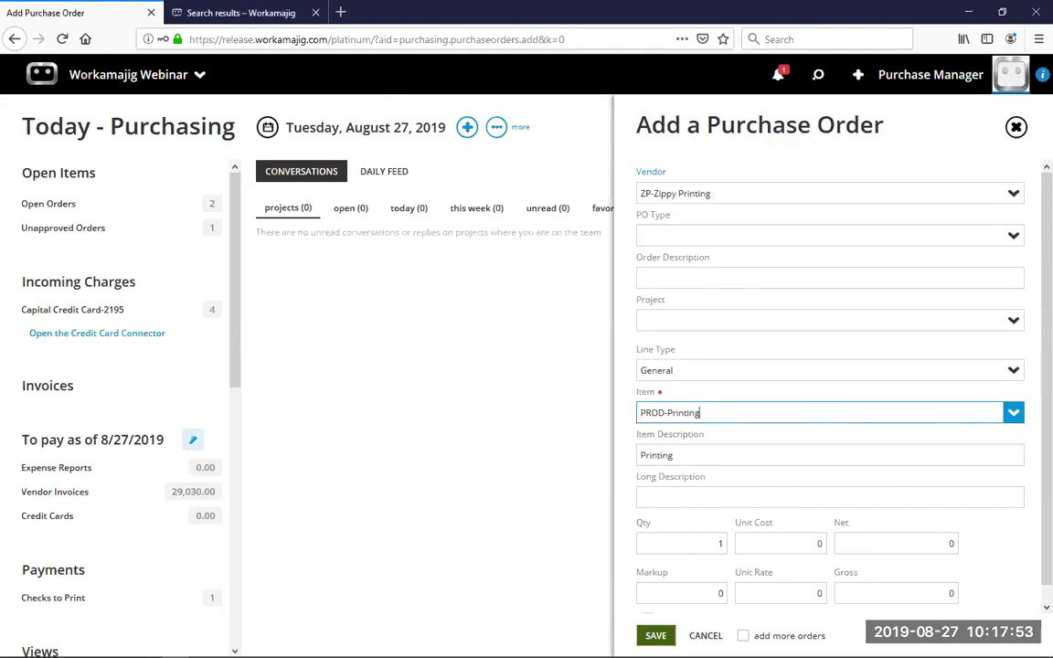
left_click(656, 636)
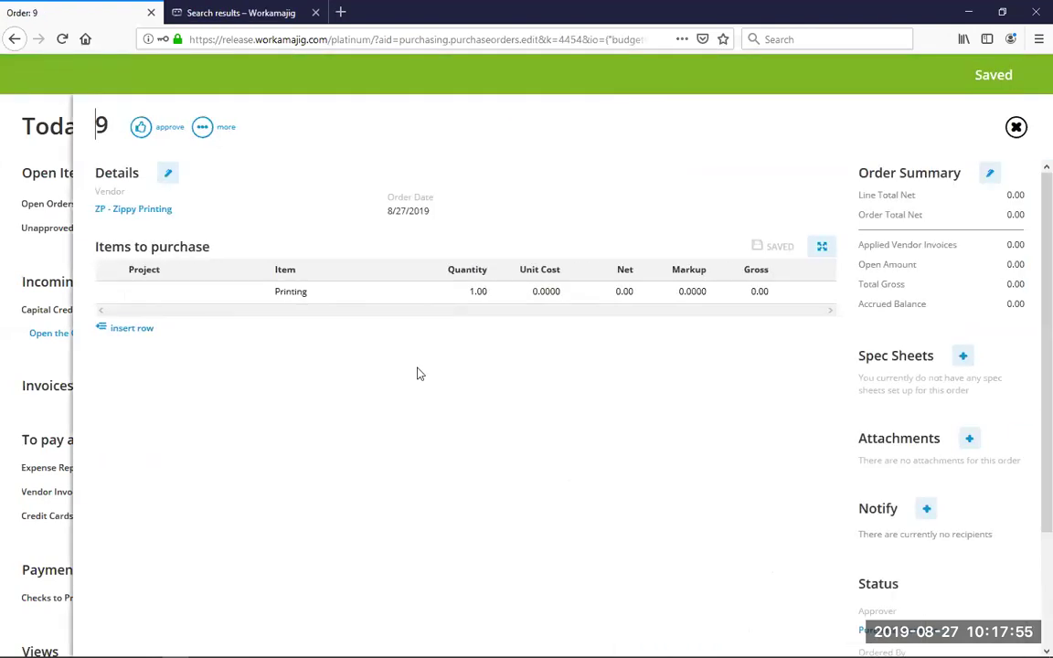
Assign the order's Printing line to project 19-AC-009-Expenses Project One
left_click(219, 296)
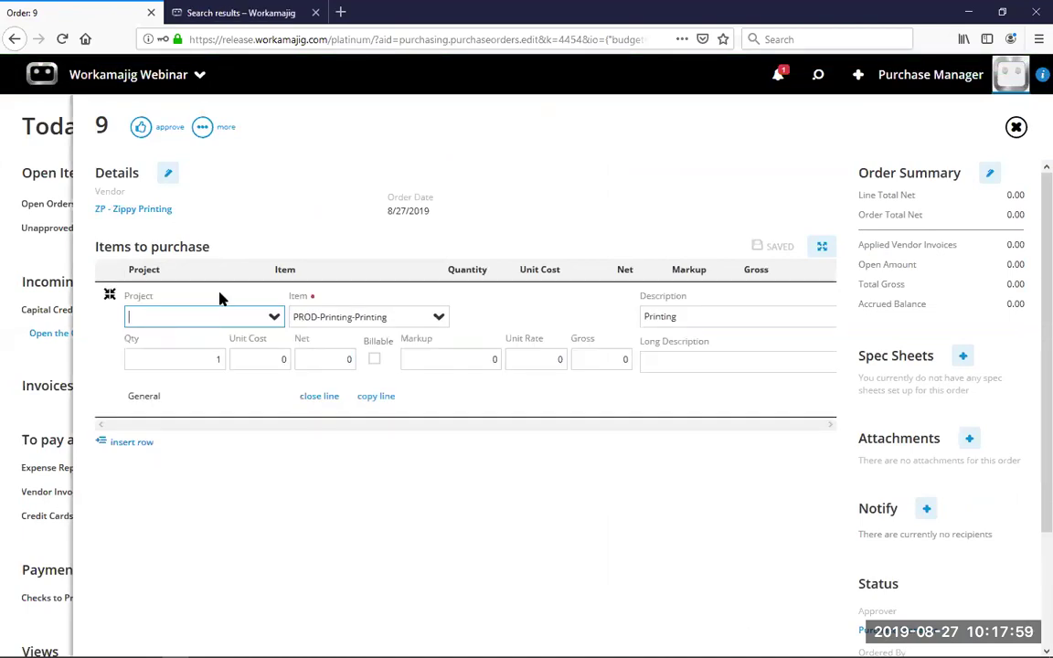
type("on")
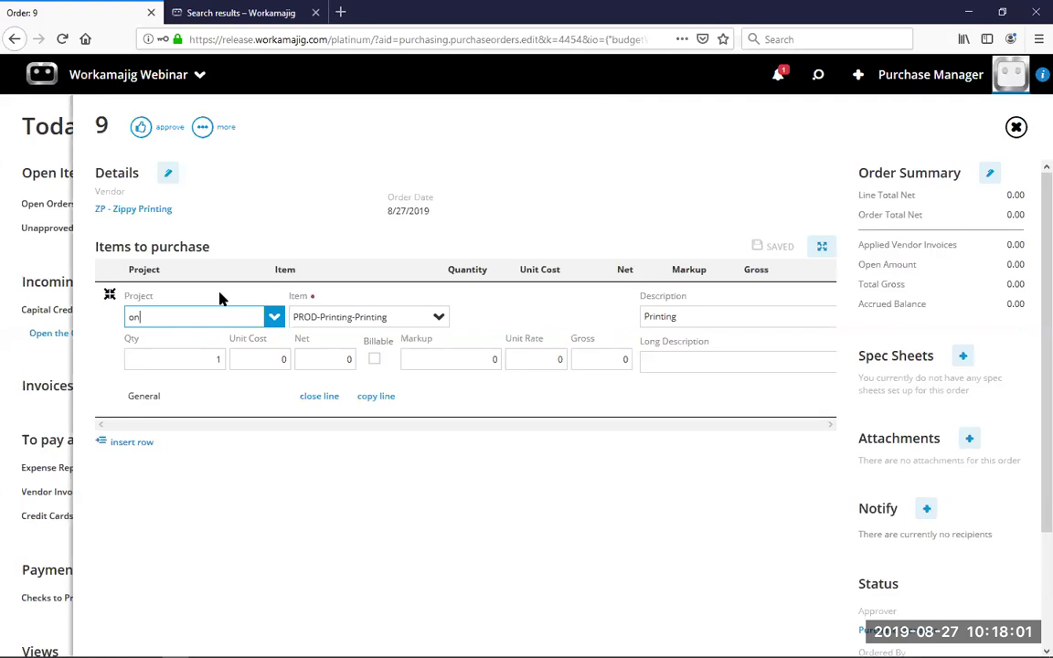
type("e")
left_click(225, 344)
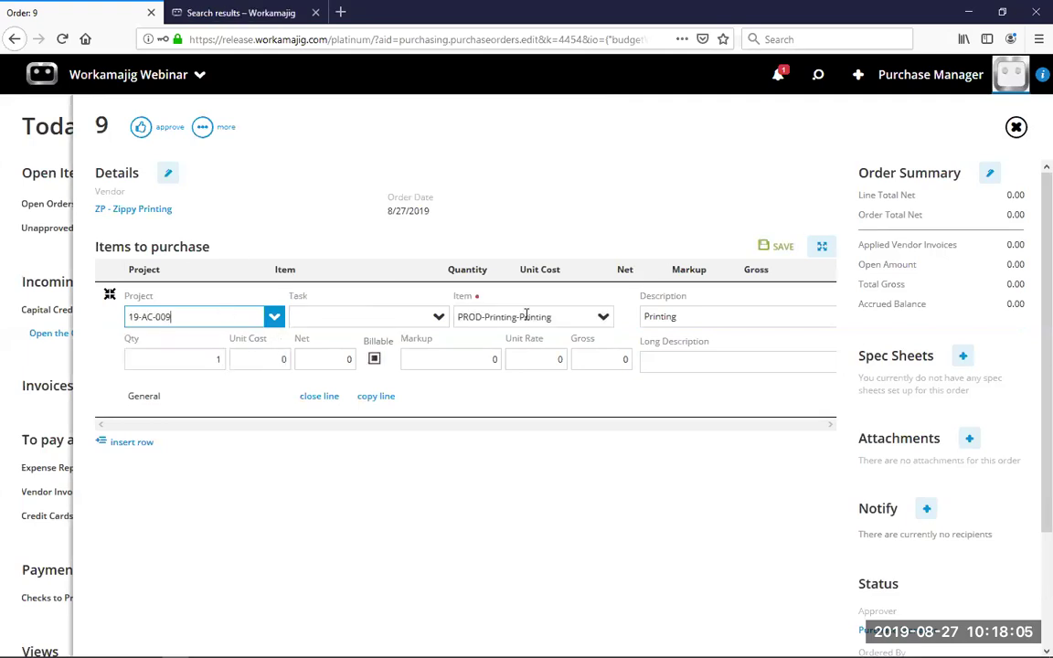
Set the Printing line's quantity to 5000 and its unit cost to 10
left_click(216, 357)
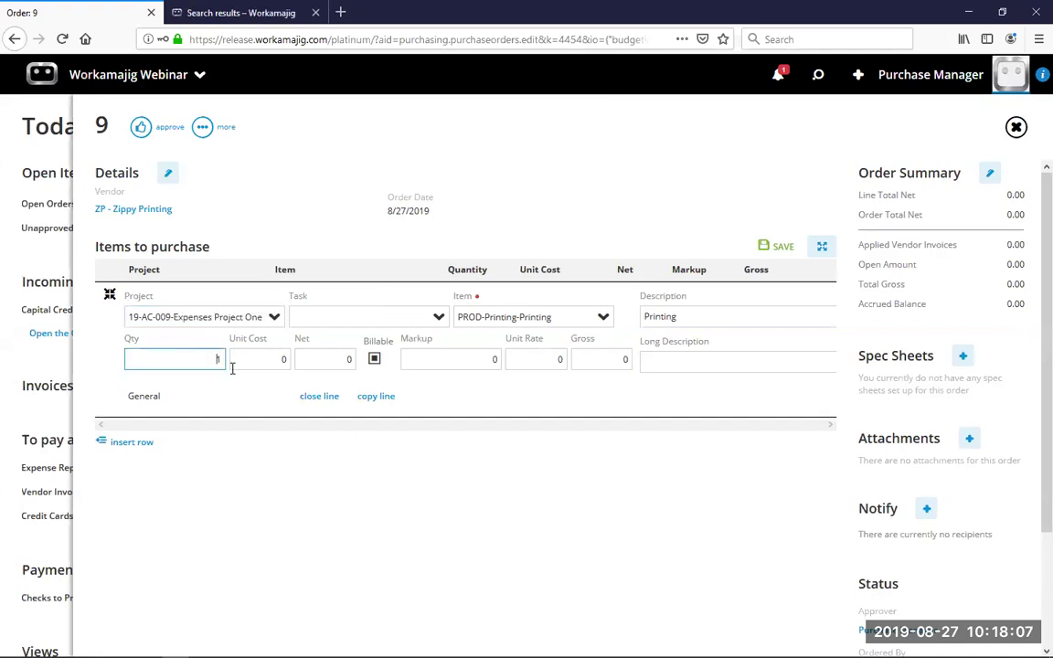
type("5000")
key("Tab")
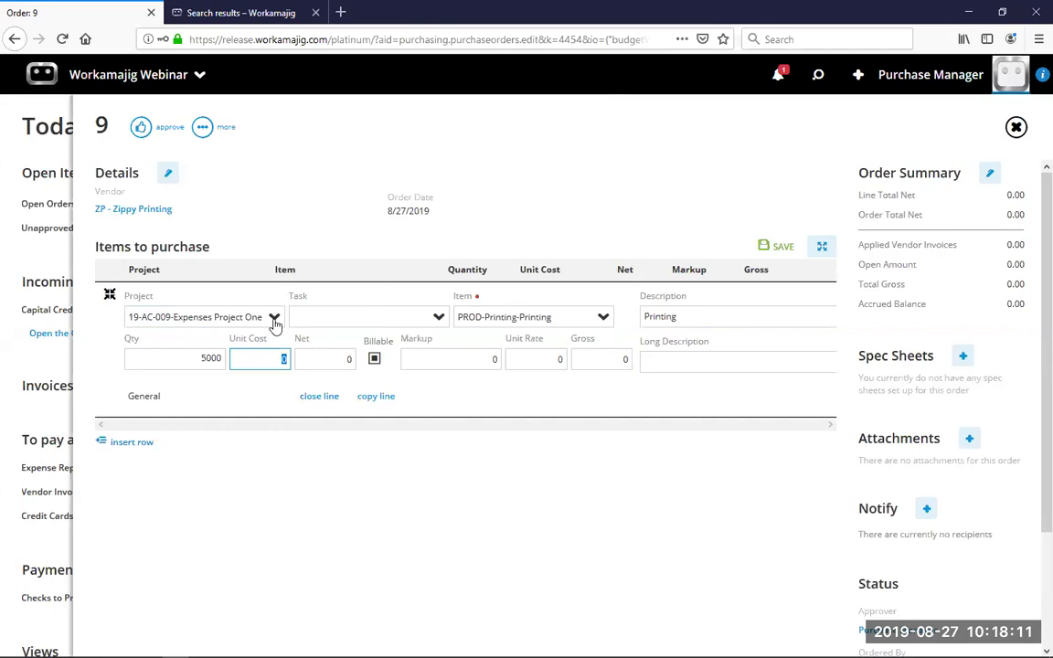
type("10")
key("Tab")
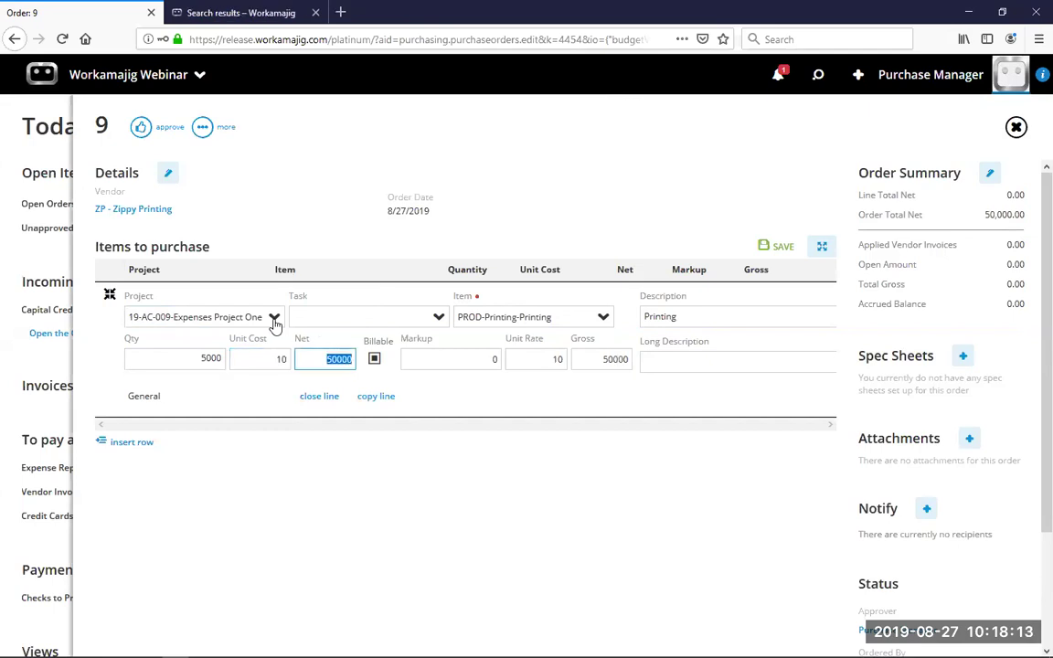
Change the Printing line's quantity to 500
left_click(212, 358)
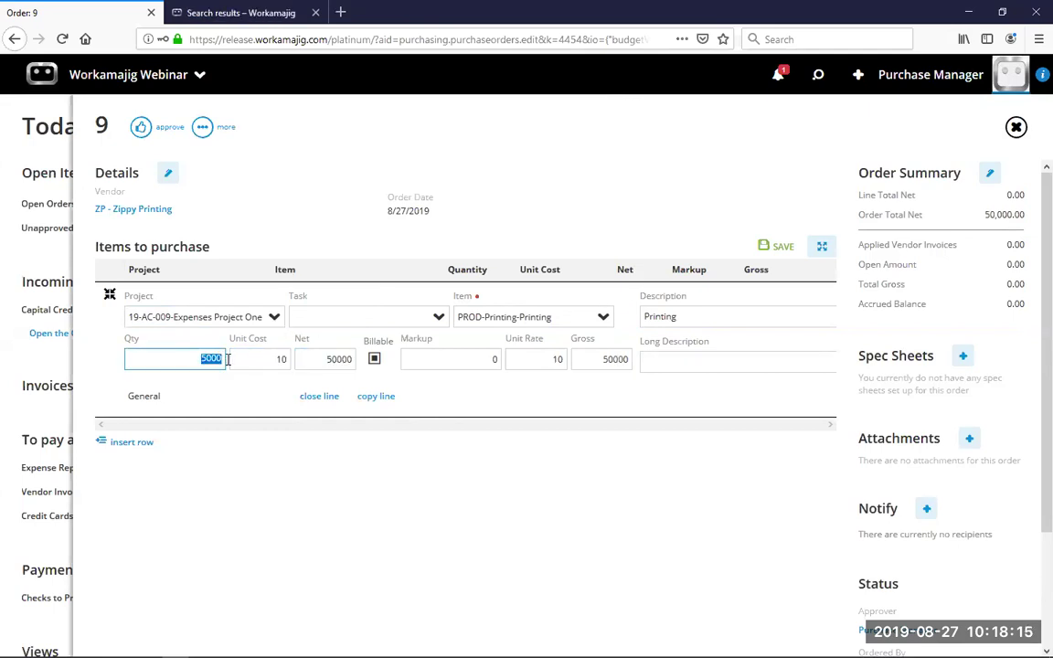
type("500")
key("Tab")
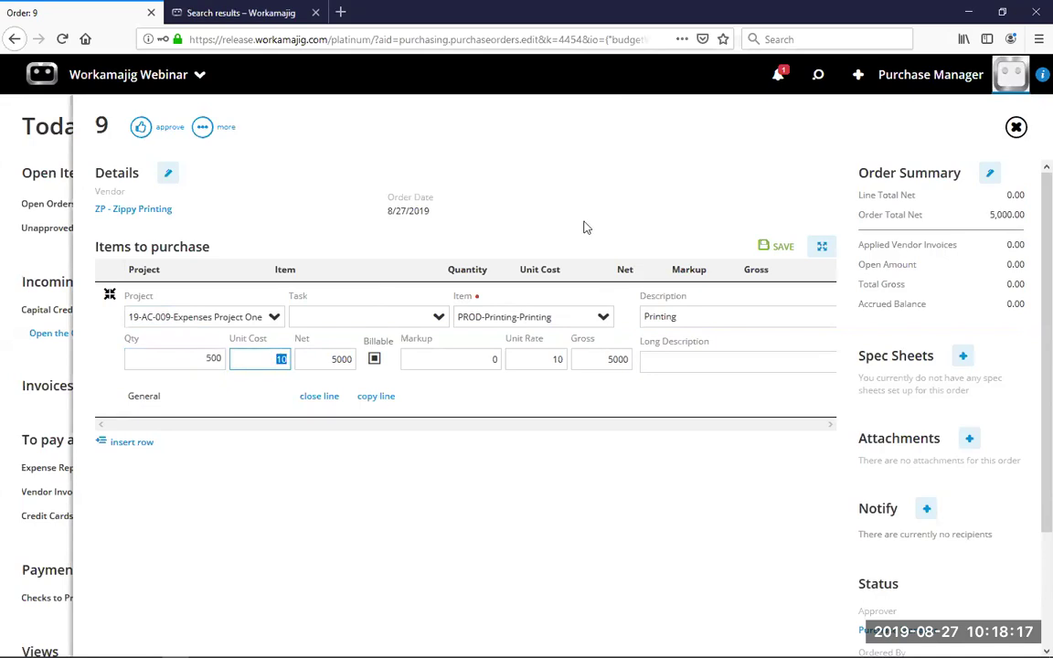
Add a second order line for project 19-QOPC-010-Expense Project Two with task 2.3-Client Revisions
left_click(138, 444)
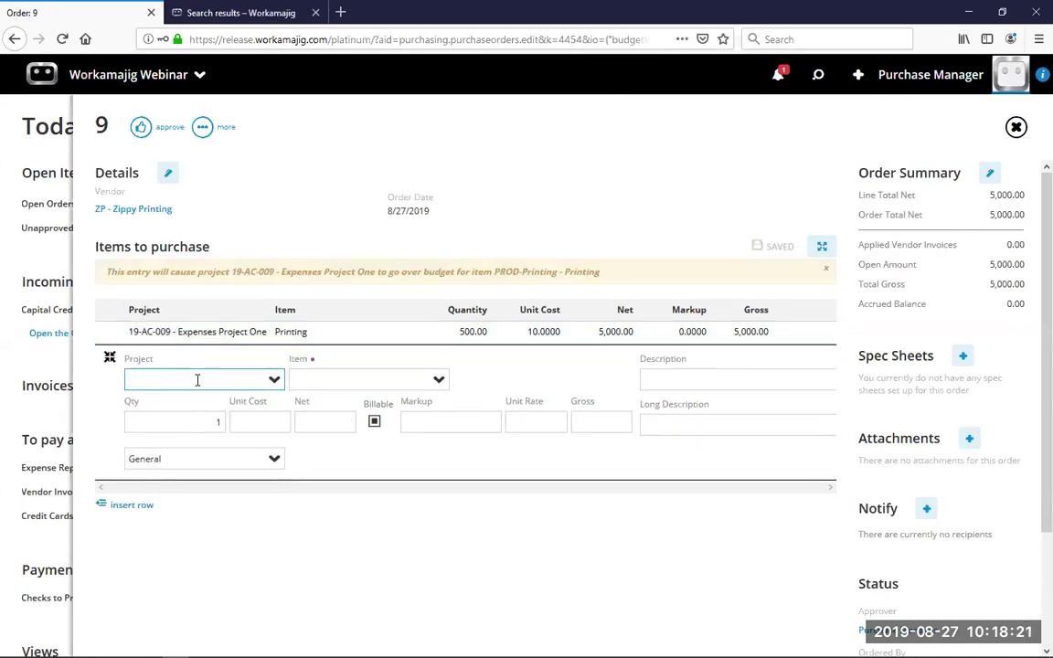
type("two")
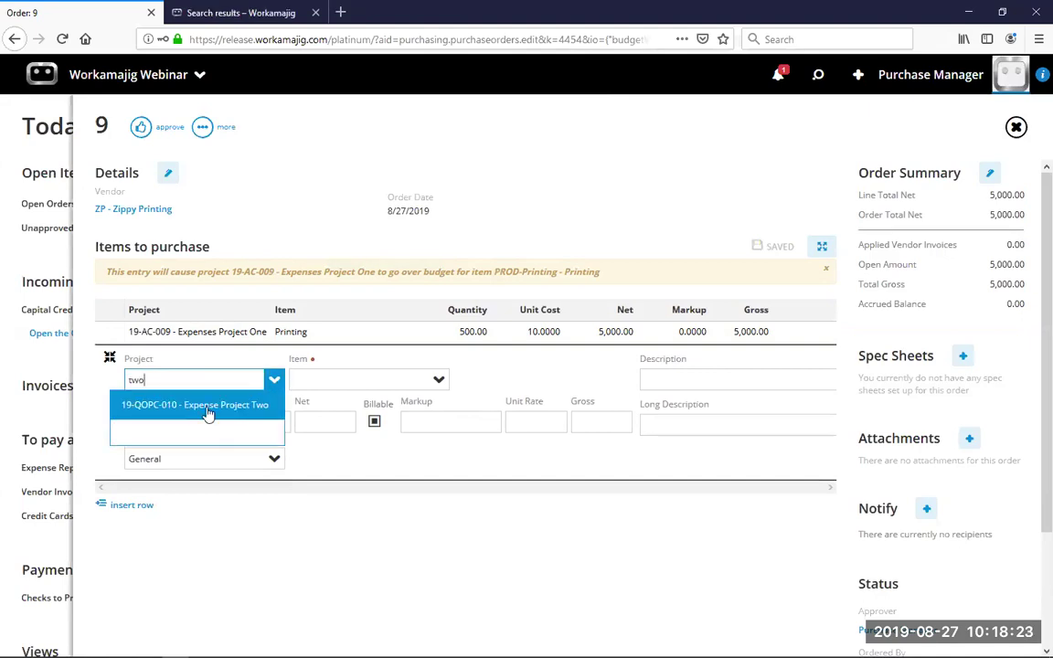
left_click(208, 409)
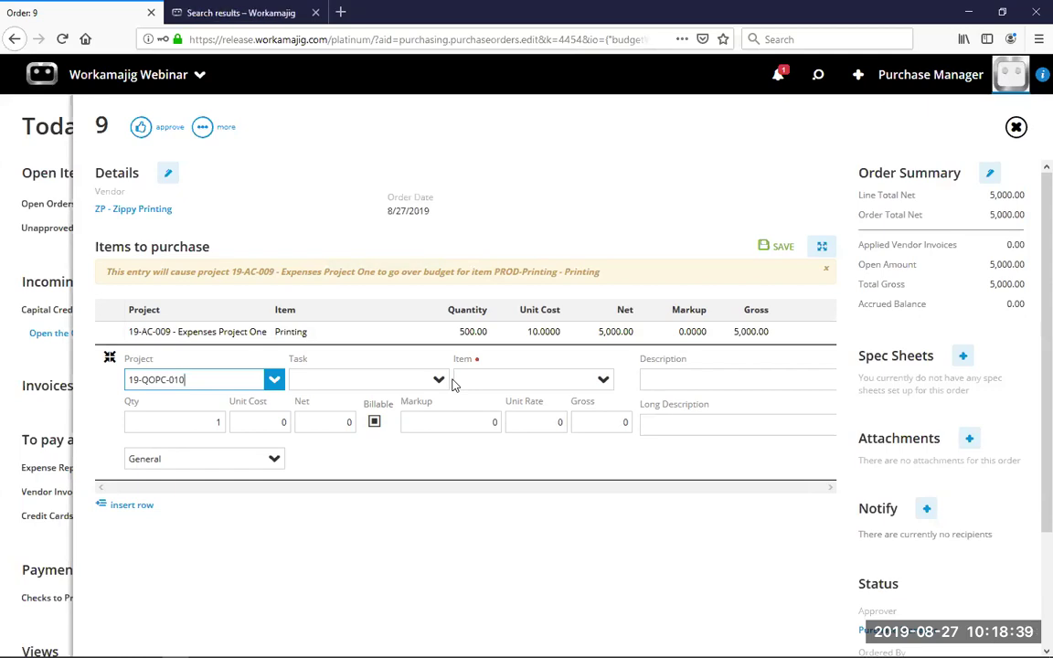
left_click(352, 377)
left_click(353, 344)
Look up the hotel item for the second line, but choose PROD-Printing-Printing instead
left_click(530, 379)
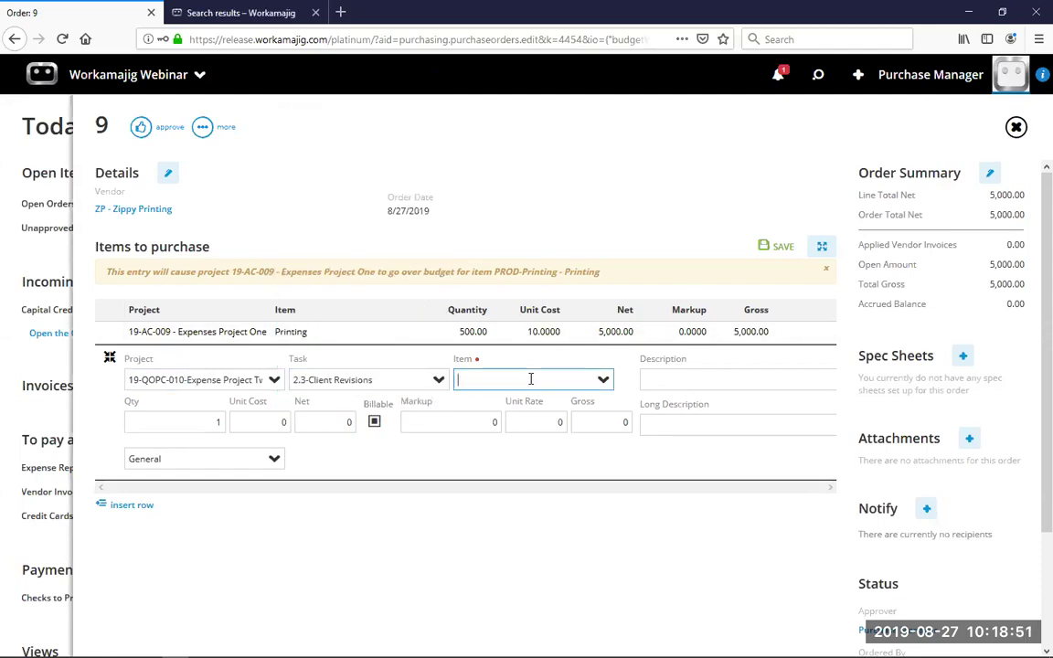
type("hotel")
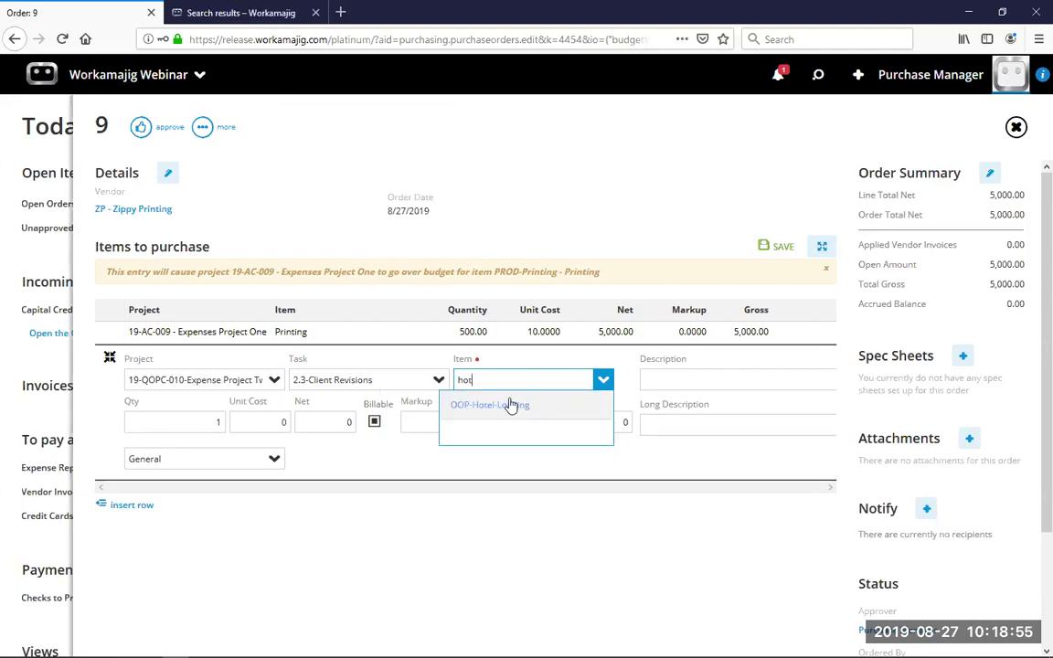
key("BackSpace")
key("BackSpace")
key("BackSpace")
type("print")
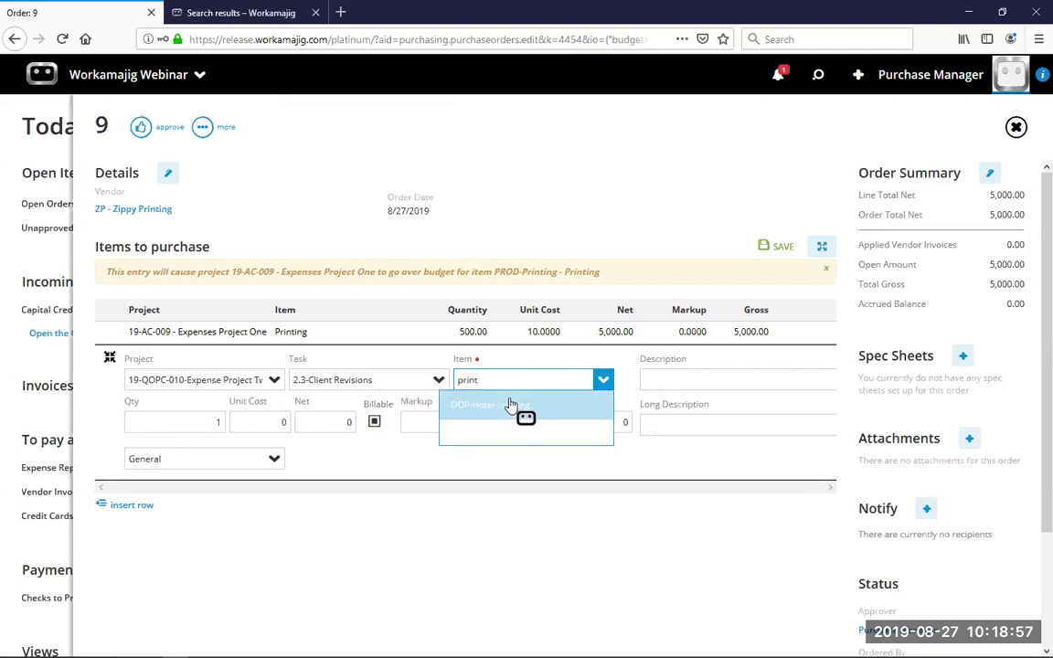
left_click(524, 435)
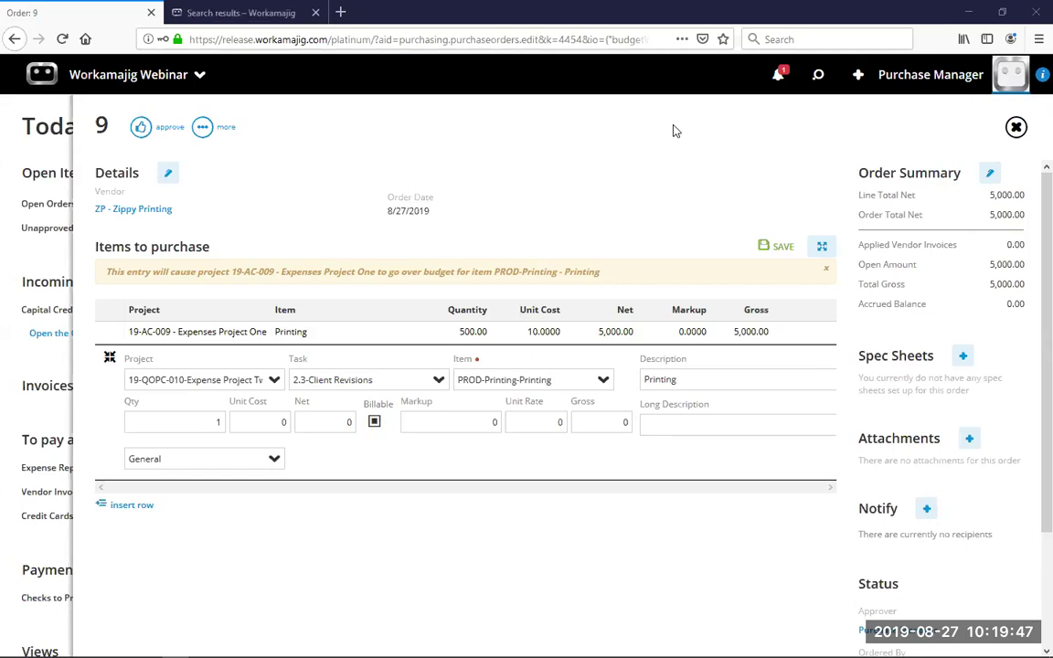
Delete the Zippy Printing purchase order and confirm the deletion
left_click(227, 133)
left_click(173, 294)
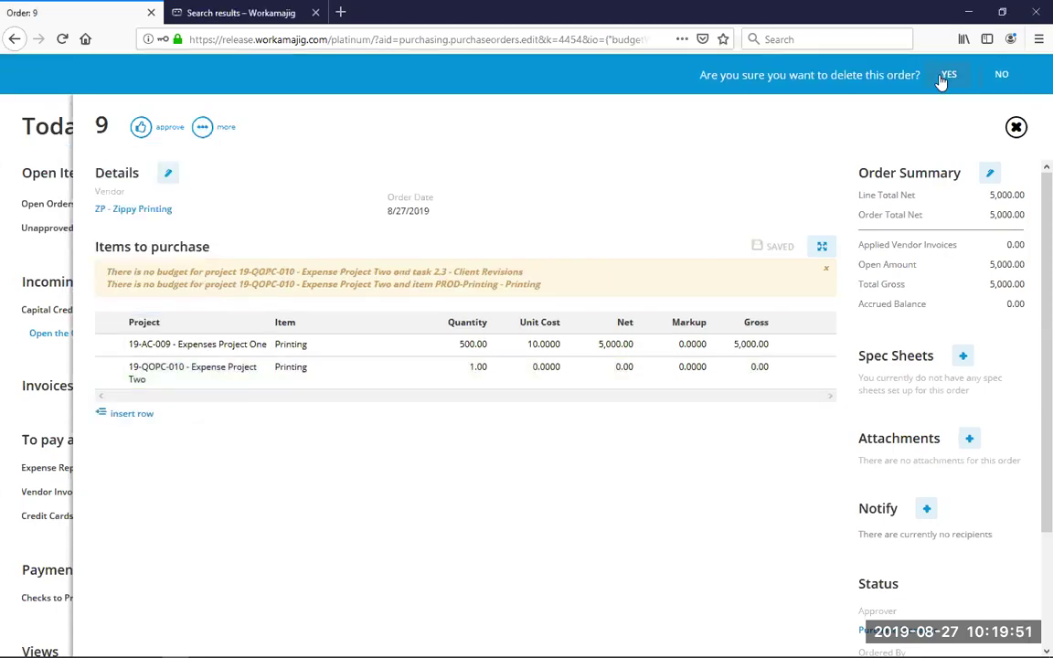
left_click(944, 77)
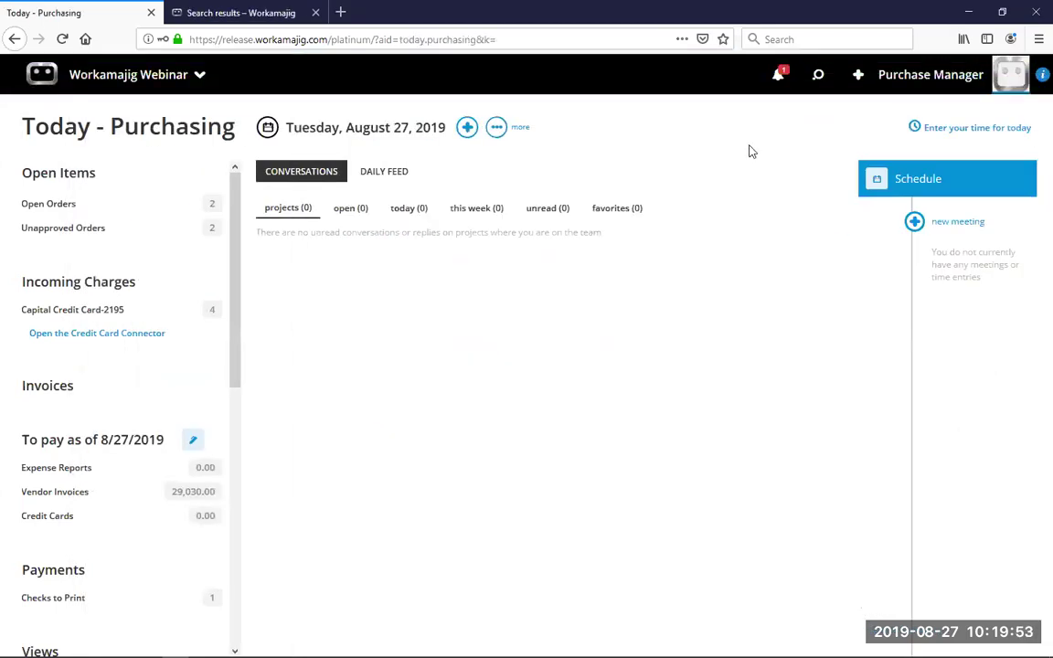
Open the recent project 19-QOPC-010-Expense Project Two and unapprove its estimate 25
left_click(819, 75)
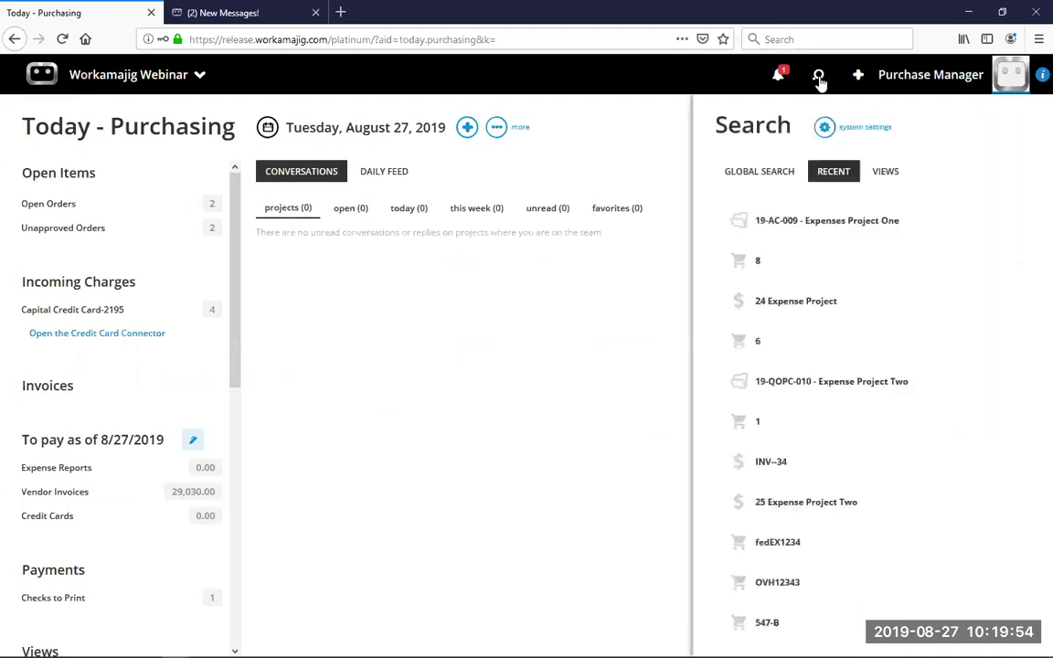
left_click(780, 386)
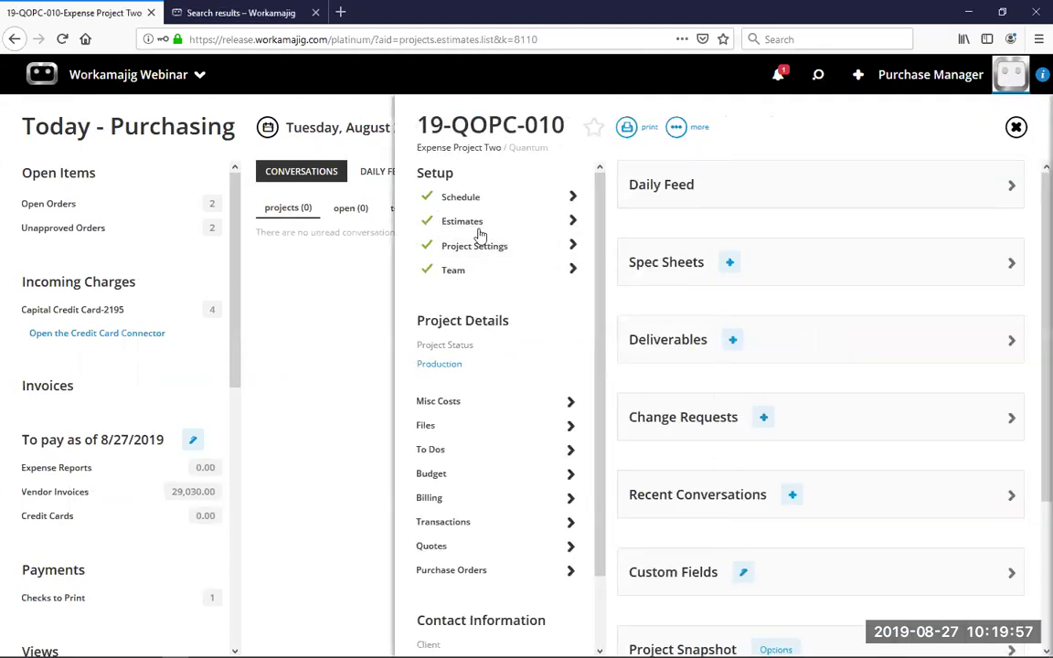
left_click(478, 229)
left_click(550, 202)
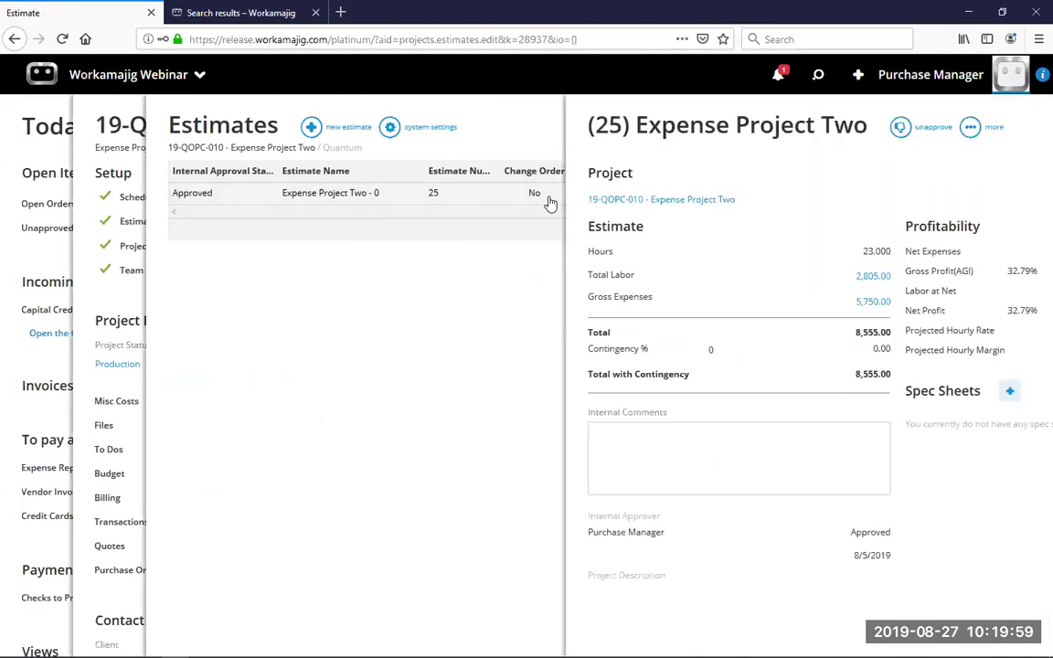
left_click(766, 137)
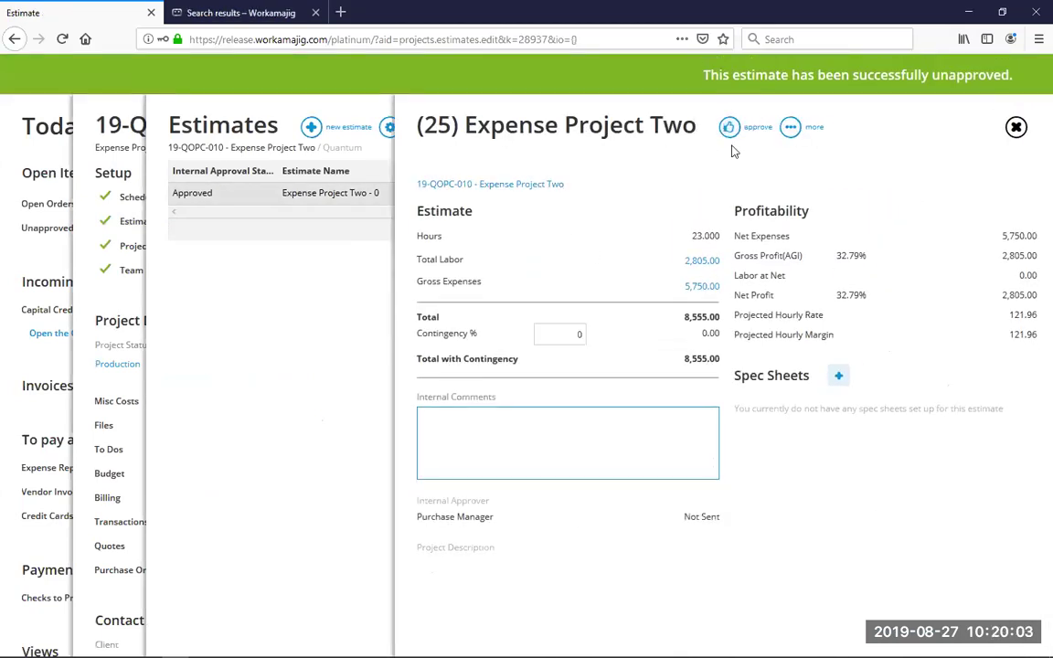
Clear the vendor from the Talent line in the estimate's expense breakout and return to the project's estimates list
left_click(700, 287)
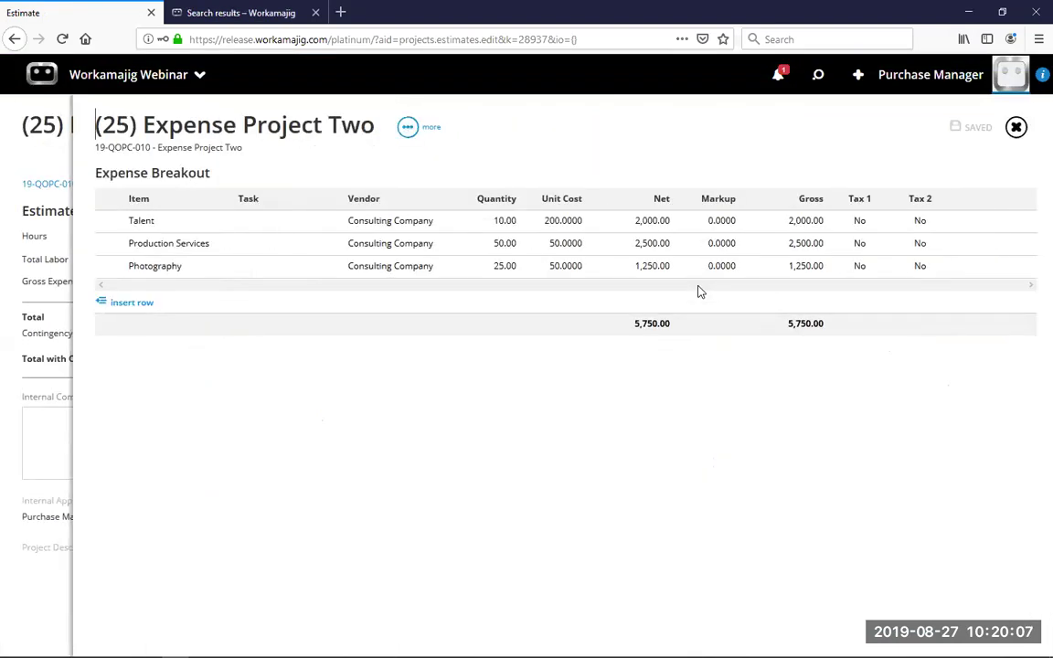
left_click(408, 221)
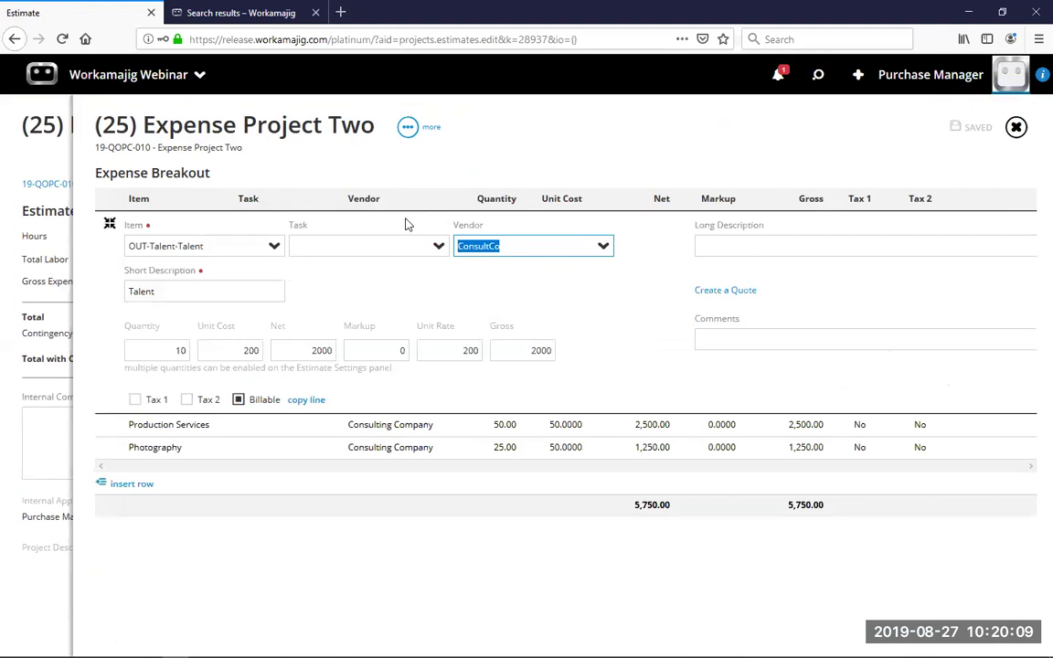
key("BackSpace")
left_click(473, 173)
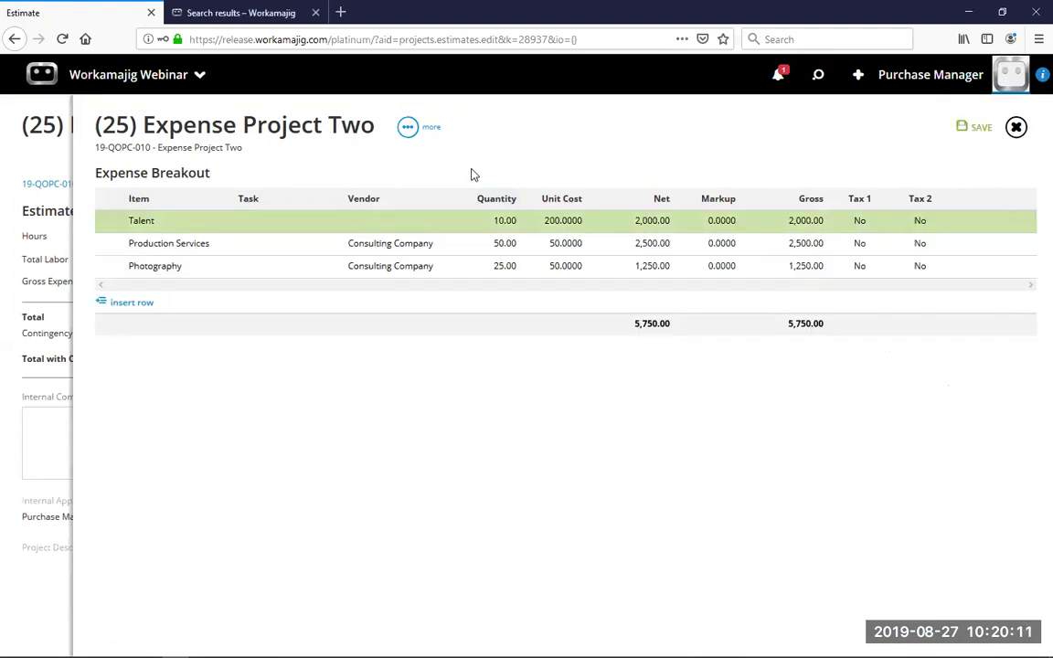
left_click(514, 220)
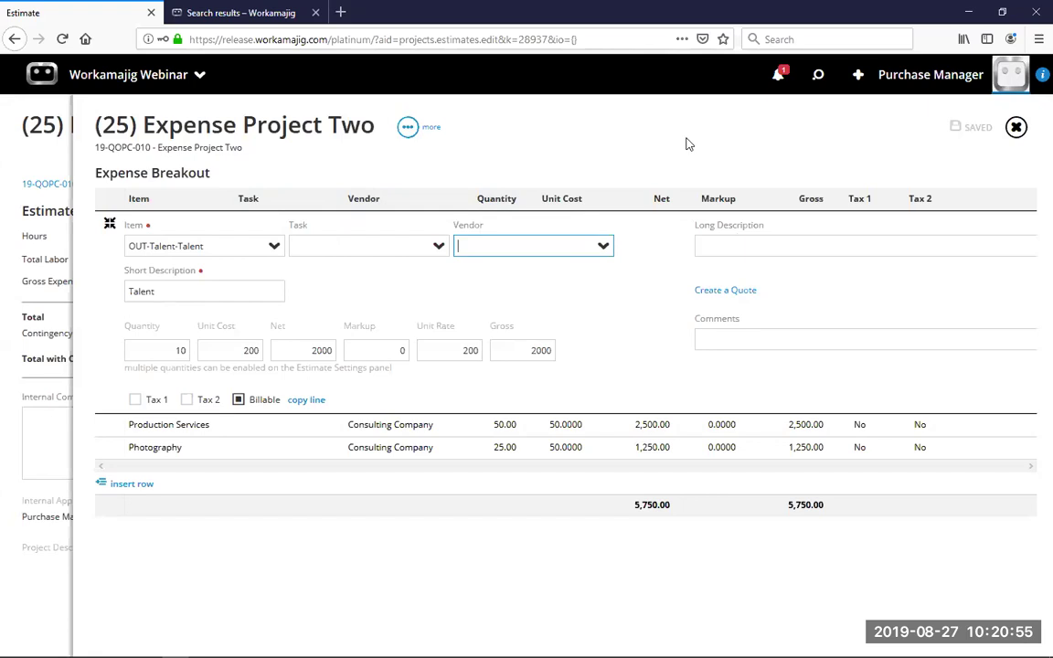
left_click(1015, 128)
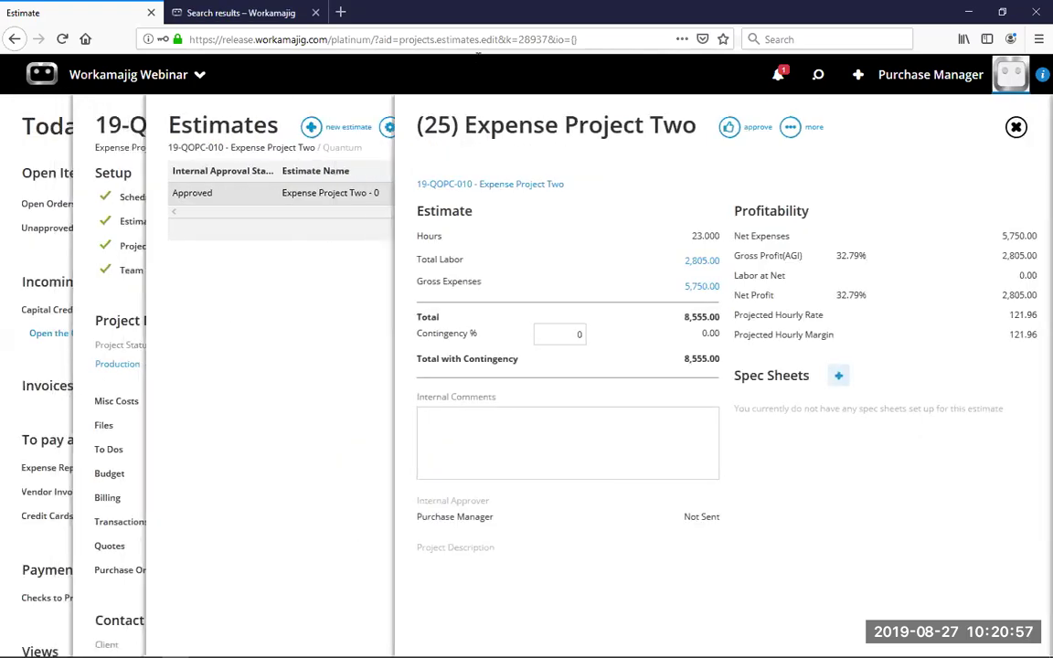
left_click(1016, 127)
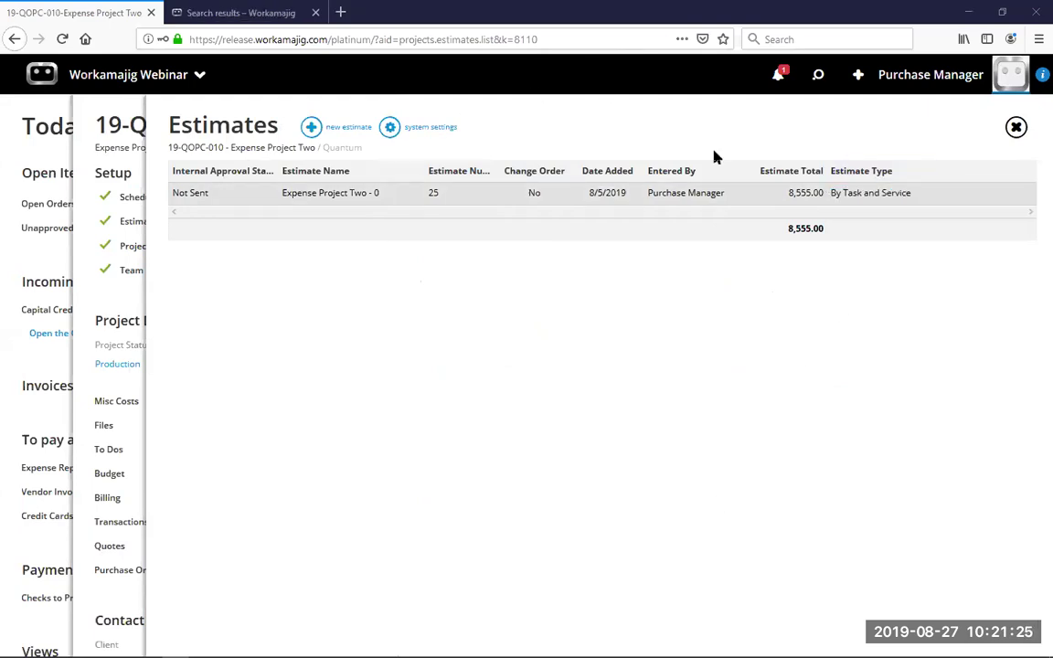
Close the estimates list and project 19-QOPC-010, and open the recent project 19-AC-009 - Expenses Project One
left_click(1016, 127)
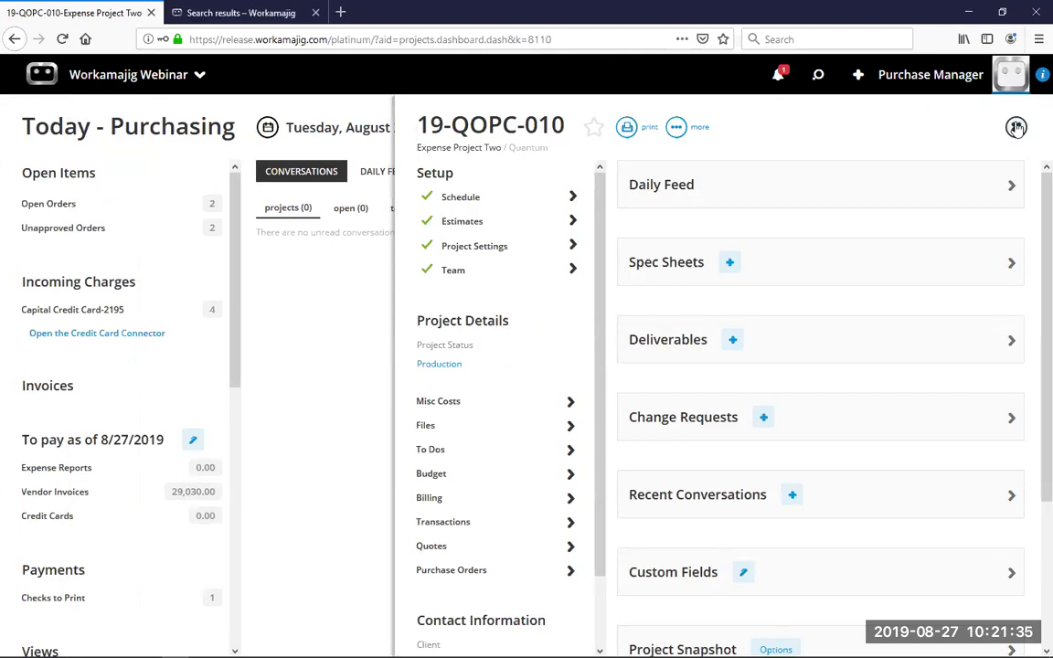
left_click(1017, 128)
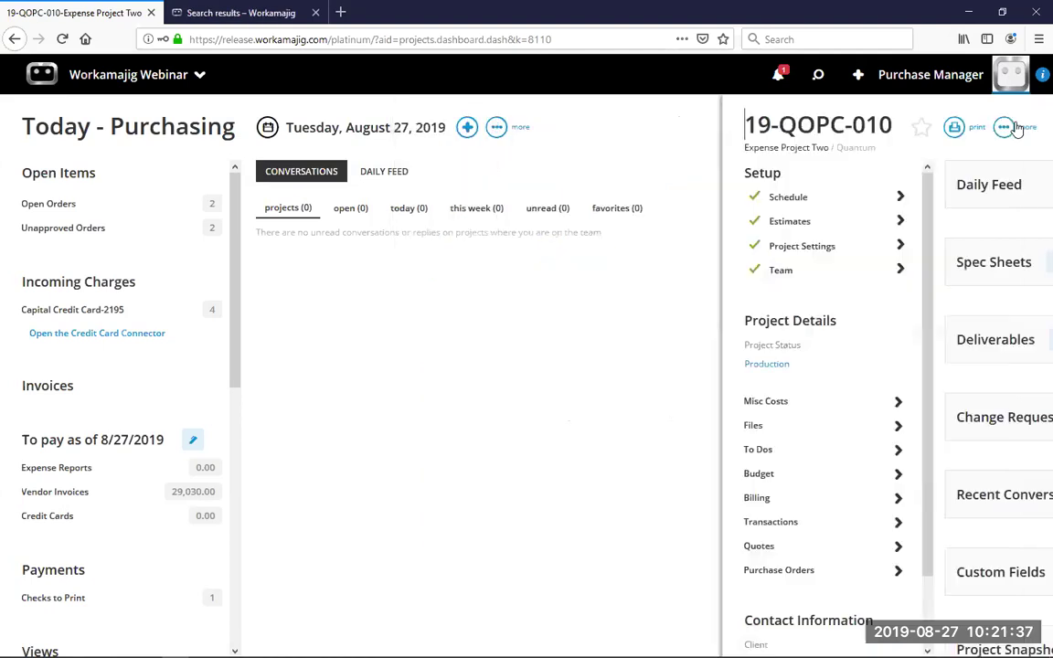
left_click(819, 78)
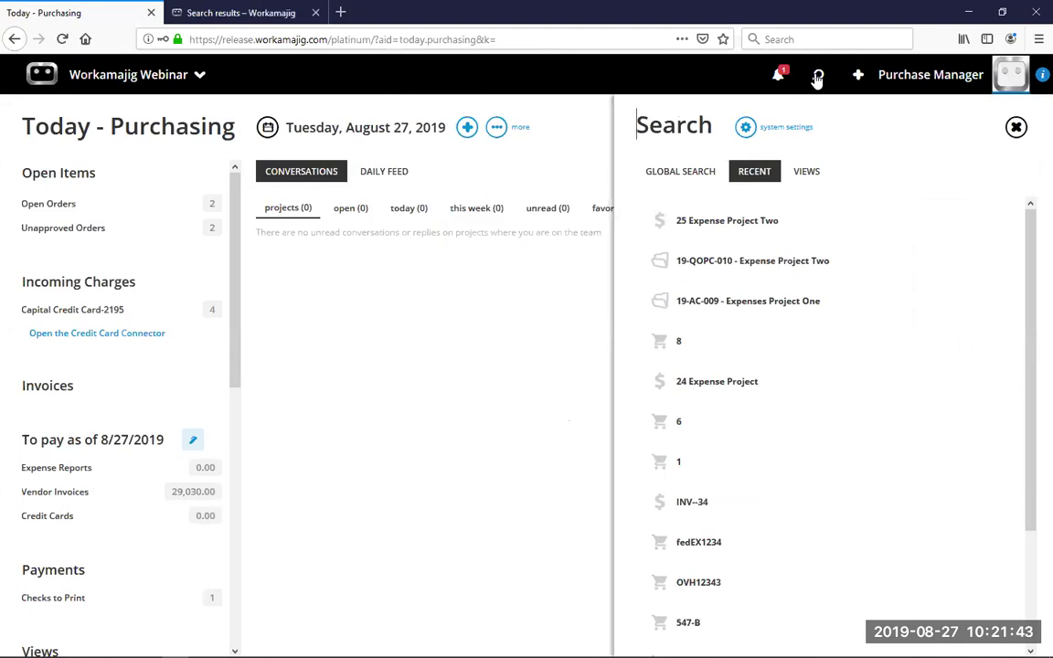
left_click(717, 301)
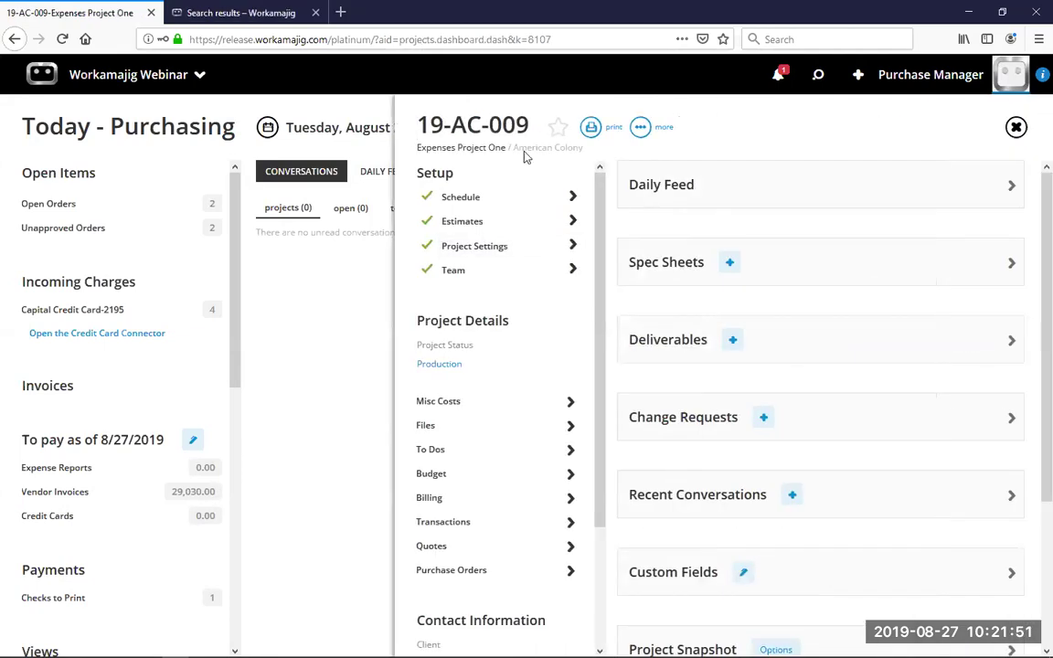
Review all transactions recorded on the Expenses Project One project and return to the Today - Purchasing page
left_click(480, 522)
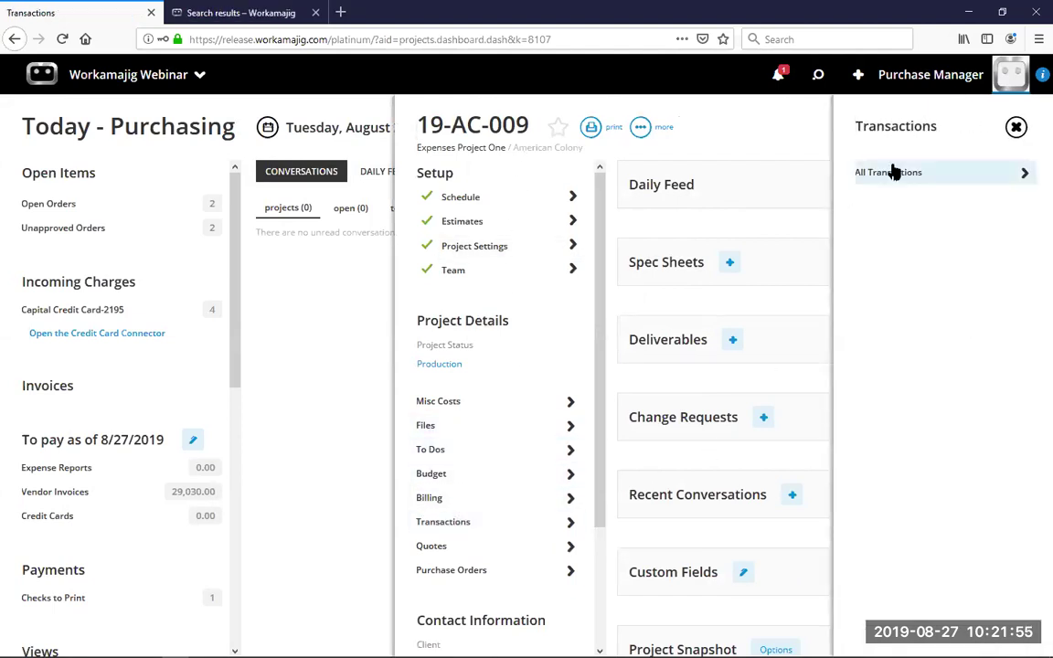
left_click(894, 173)
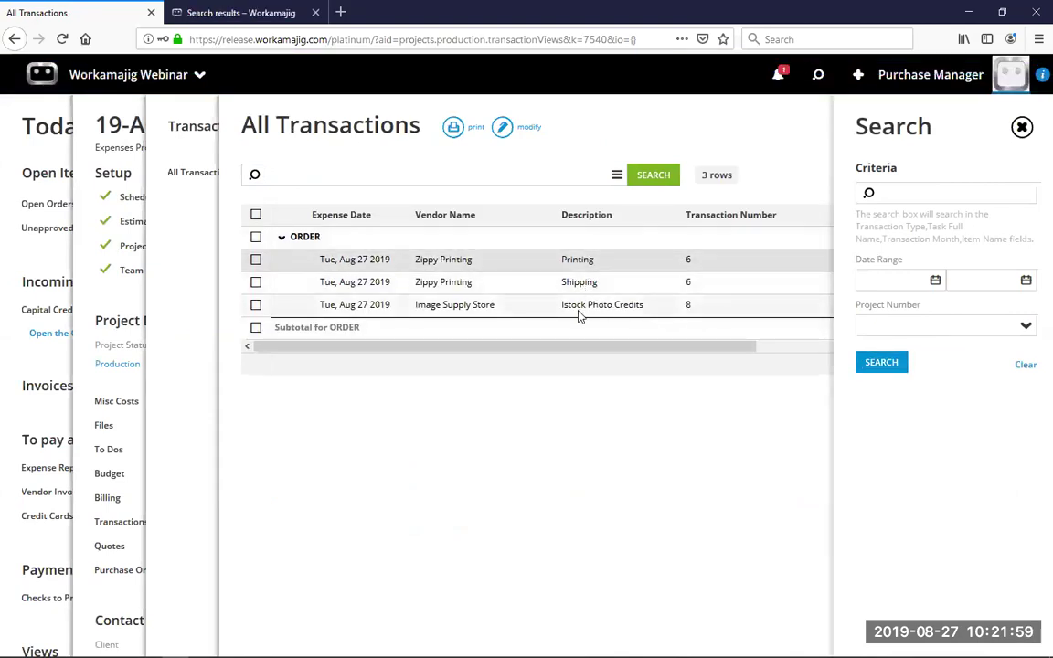
left_click(1022, 128)
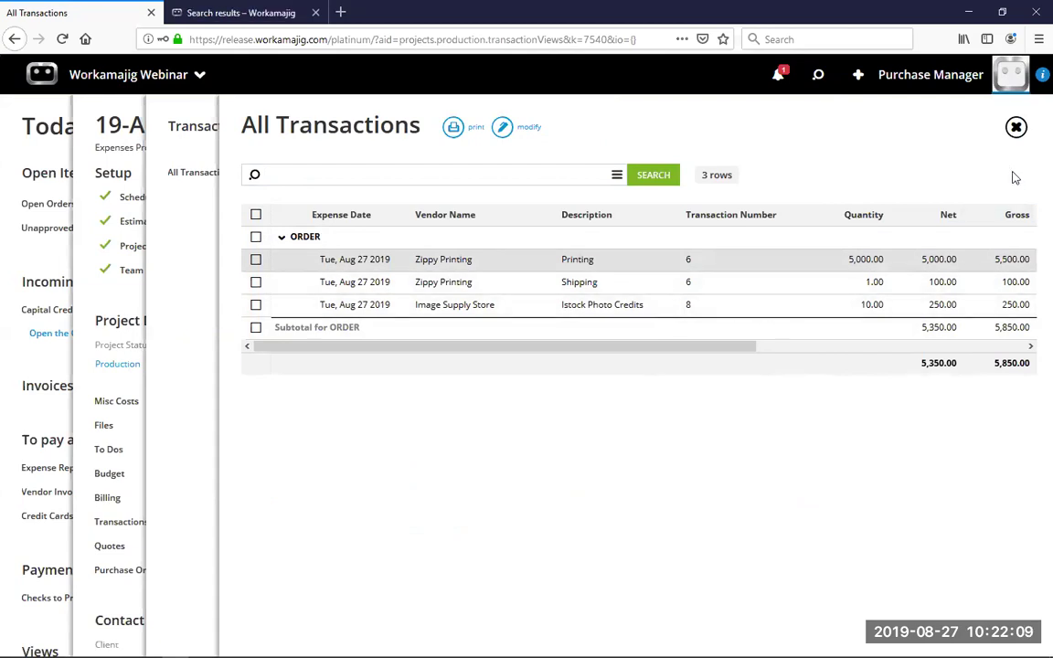
left_click(1017, 127)
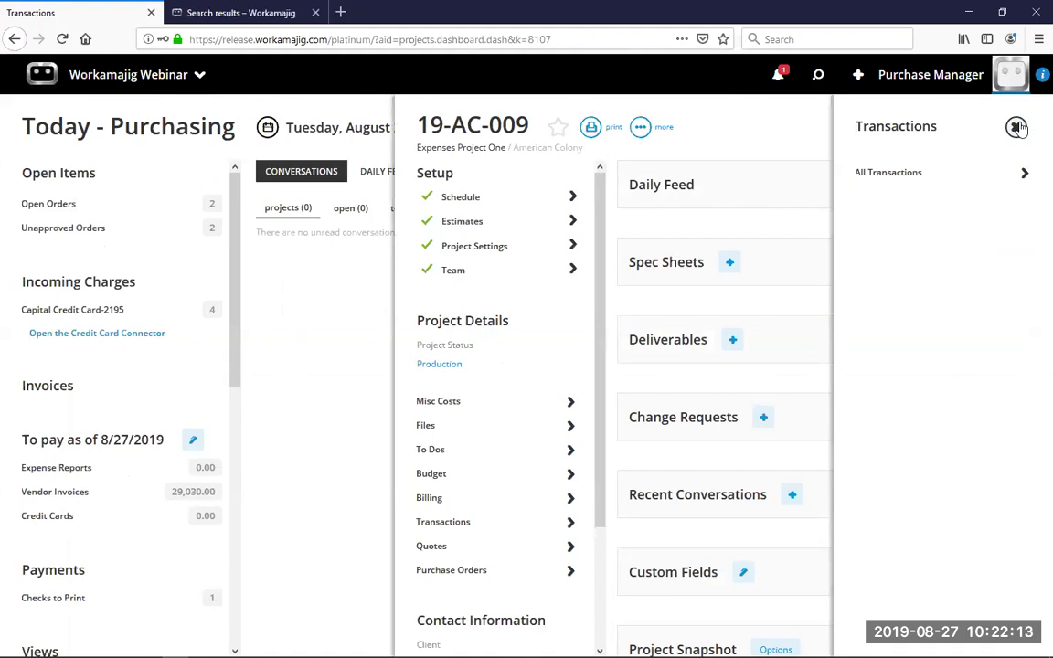
left_click(1018, 127)
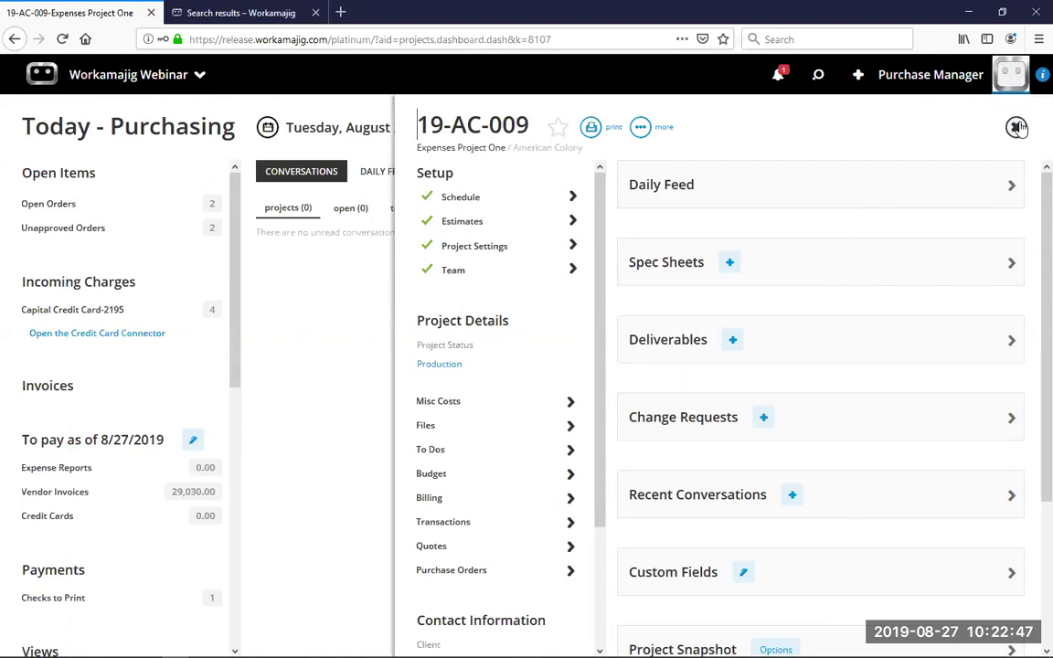
left_click(329, 281)
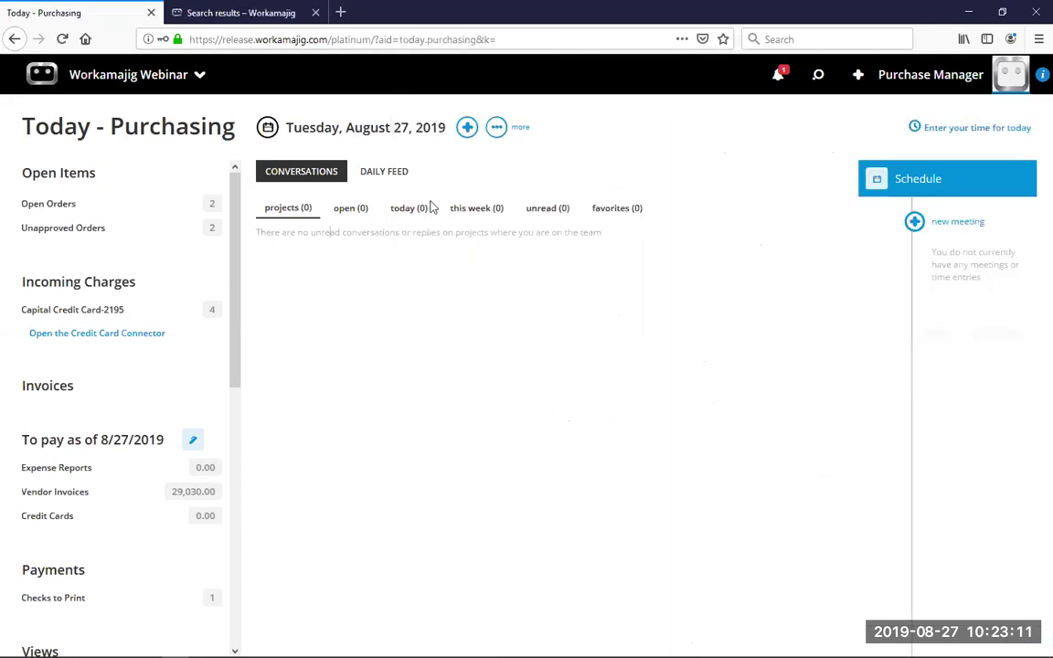
Start a new vendor invoice for the vendor ZP-Zippy Printing and check which purchase orders can be linked, leaving the order blank
left_click(466, 128)
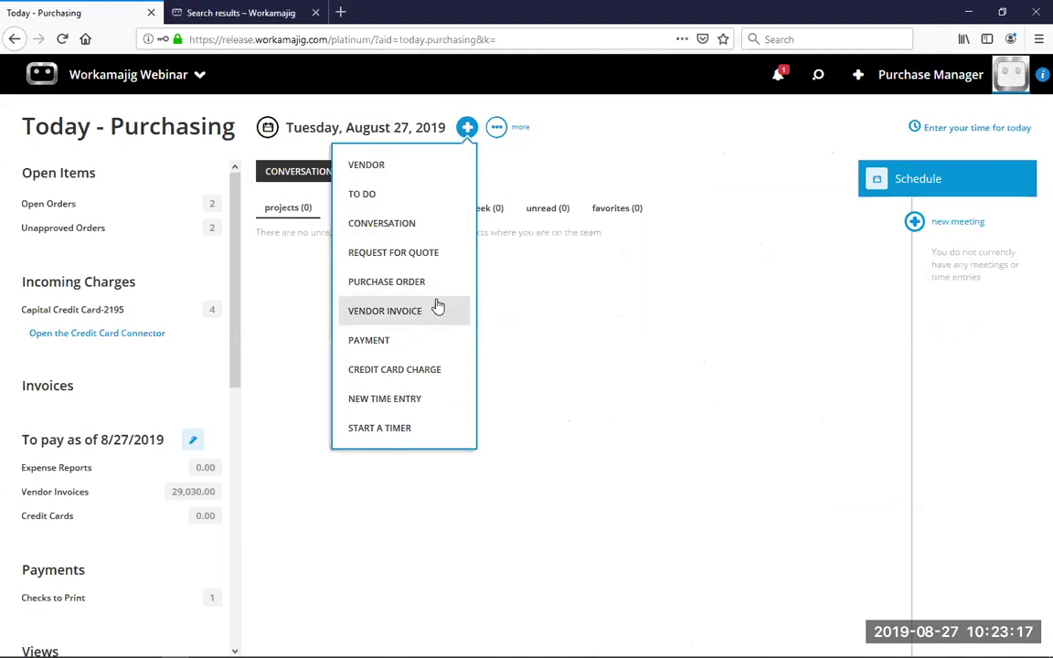
left_click(385, 311)
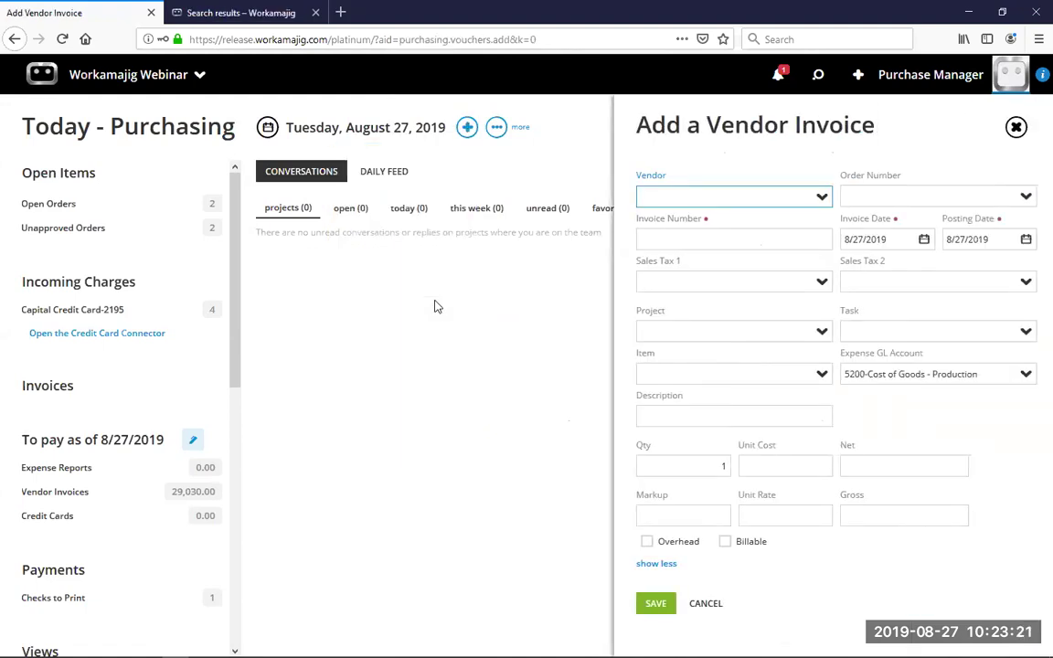
type("zip")
left_click(717, 222)
left_click(1021, 201)
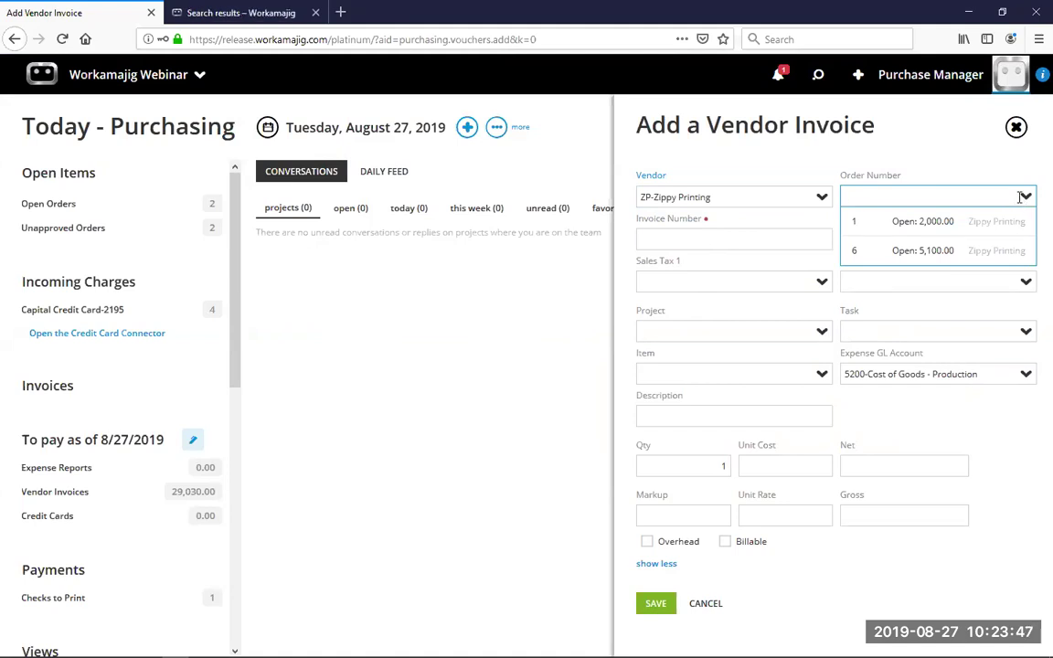
left_click(958, 167)
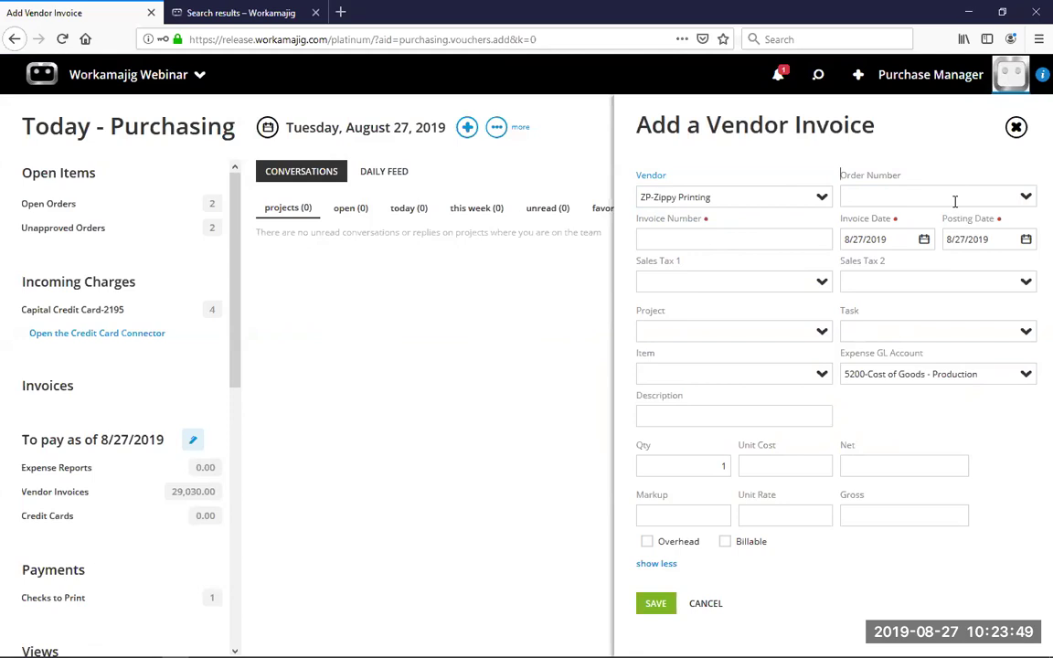
Enter the vendor's invoice number and set the invoice date to 8/28/2019
left_click(781, 236)
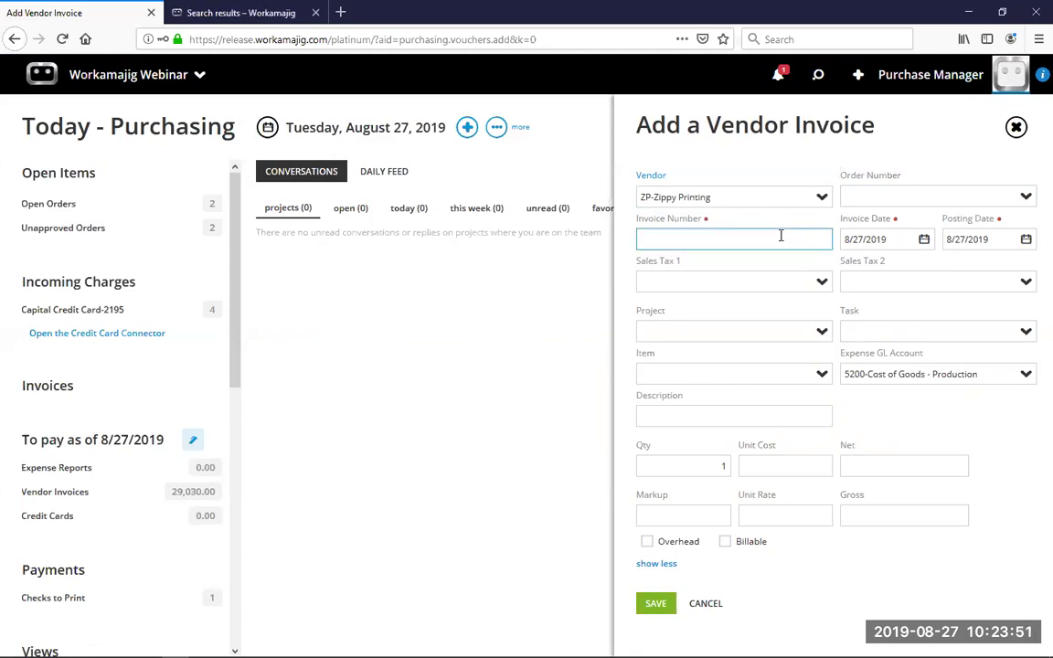
type("ZP 23489343")
left_click(924, 240)
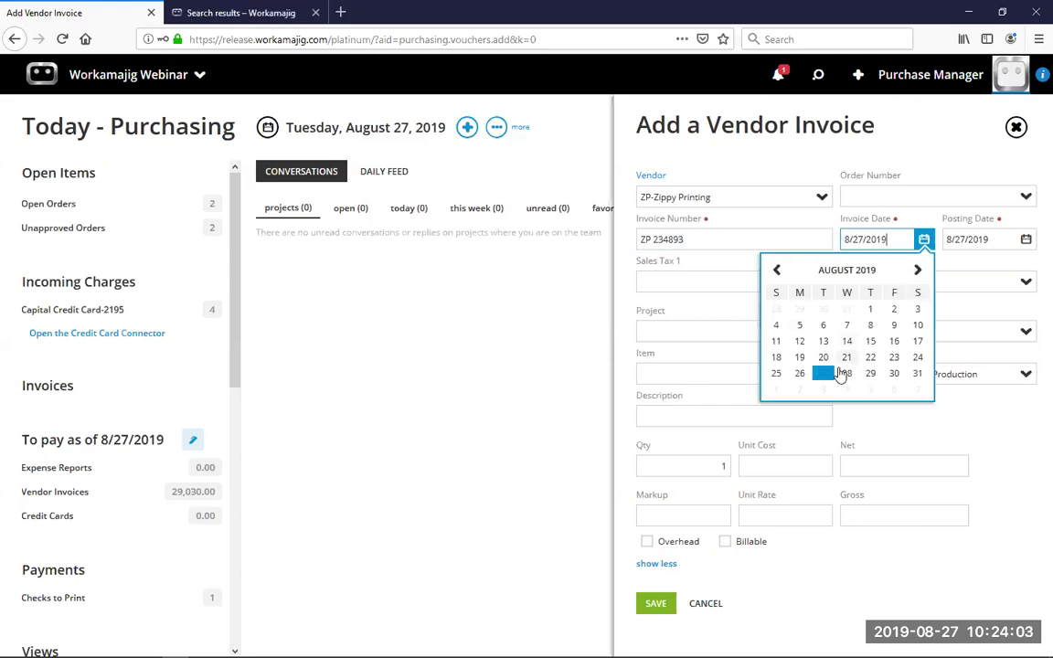
left_click(823, 373)
left_click(847, 373)
Set the posting date to 8/28/2019 and save the vendor invoice with a 0 amount
left_click(1024, 239)
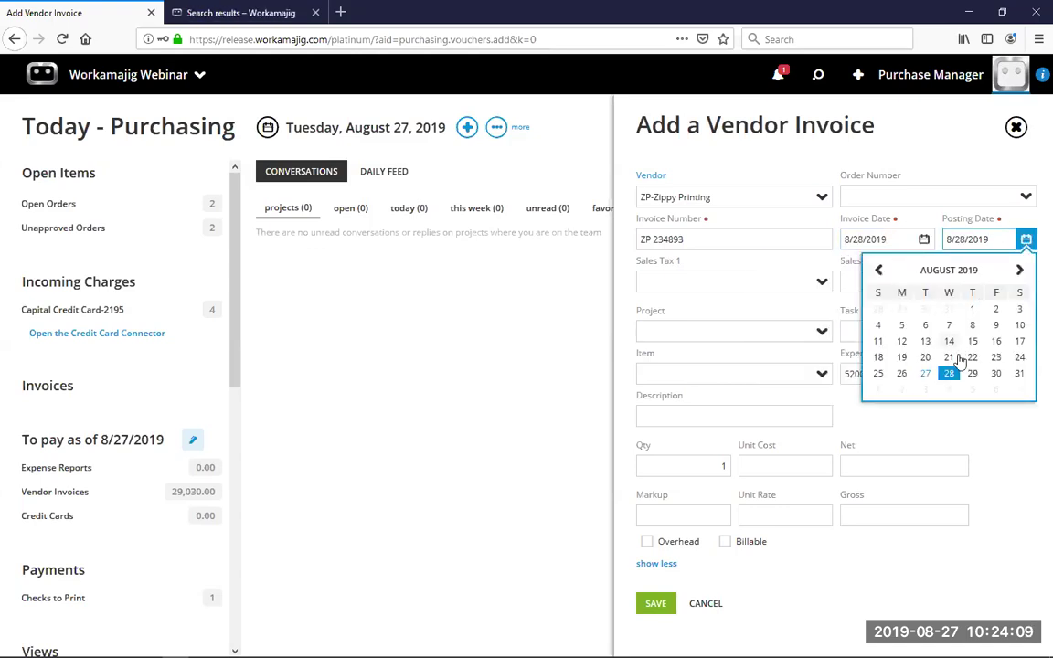
left_click(950, 356)
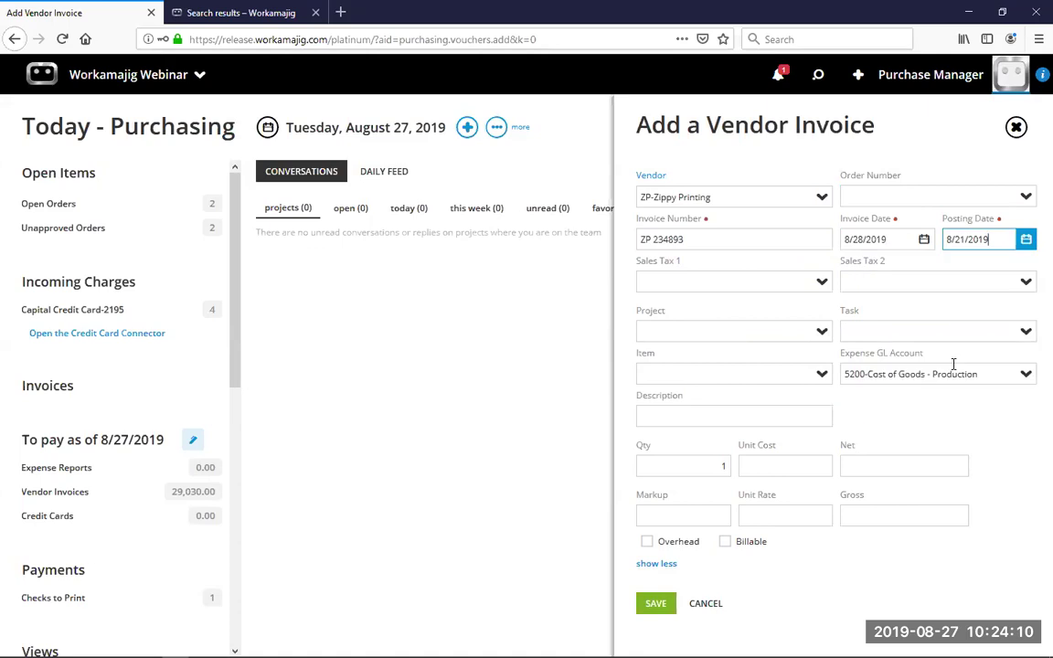
left_click(1026, 238)
left_click(949, 373)
left_click(659, 607)
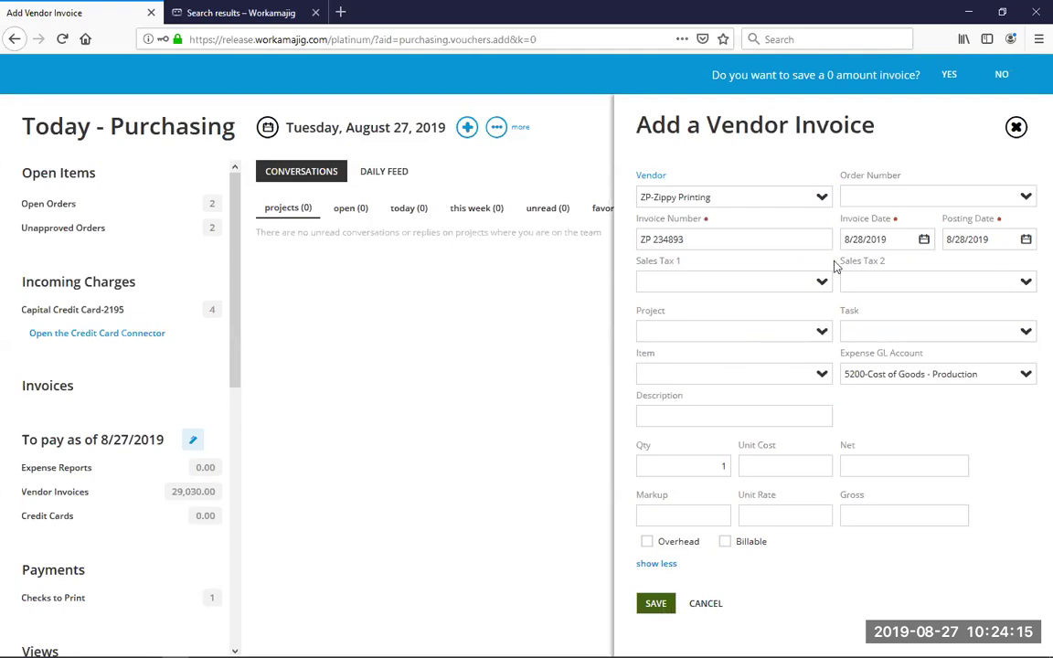
left_click(949, 76)
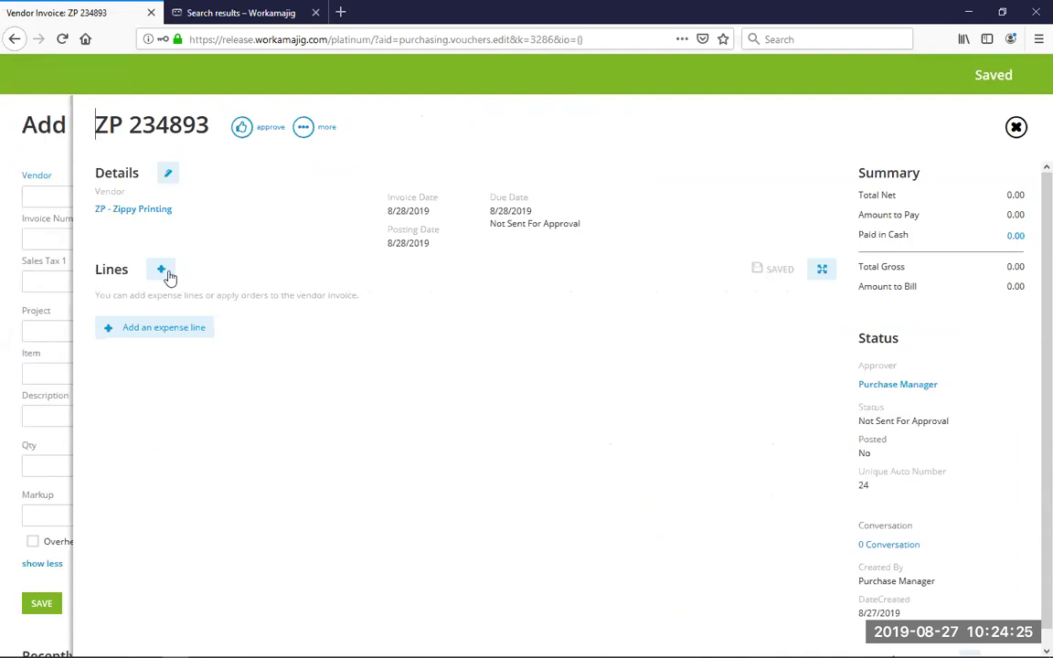
Open the purchase order selection for the invoice's lines and look at the available order number choices
left_click(162, 270)
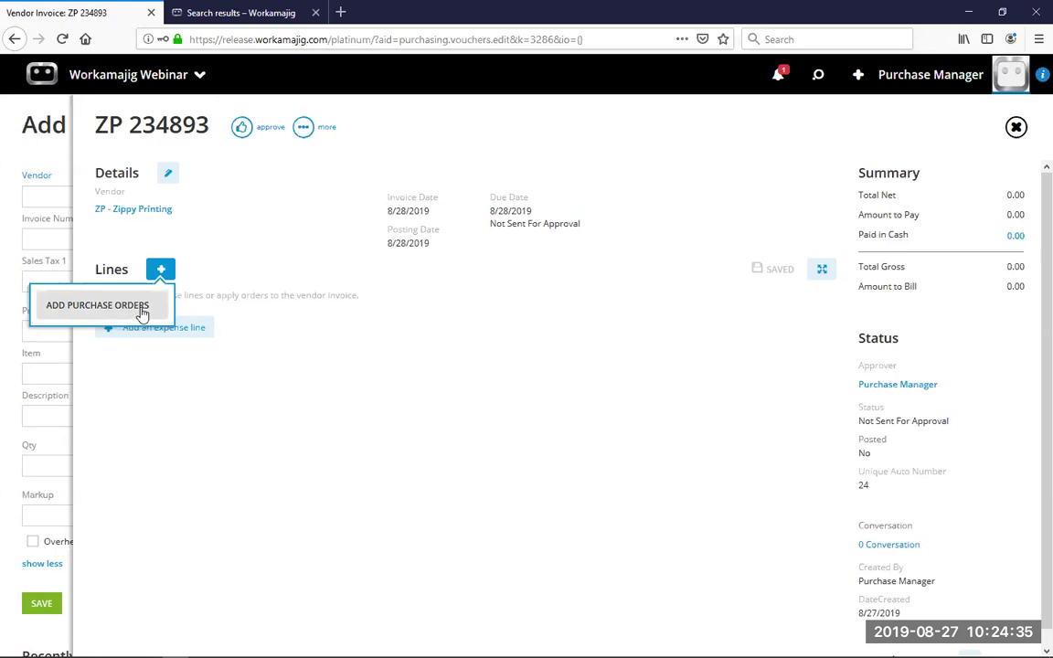
left_click(142, 309)
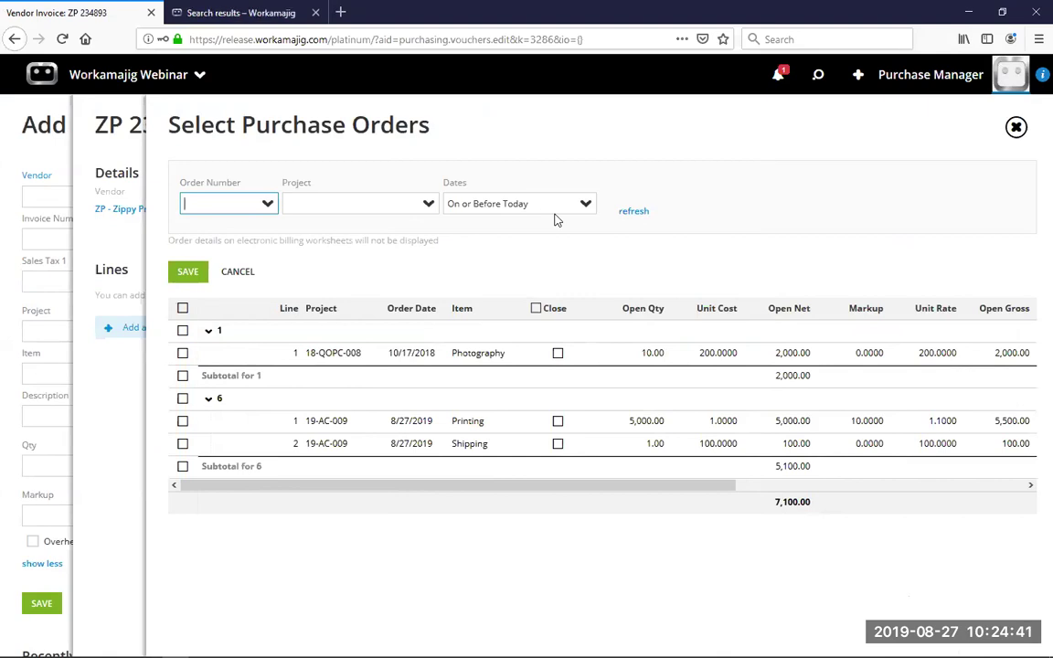
left_click(265, 205)
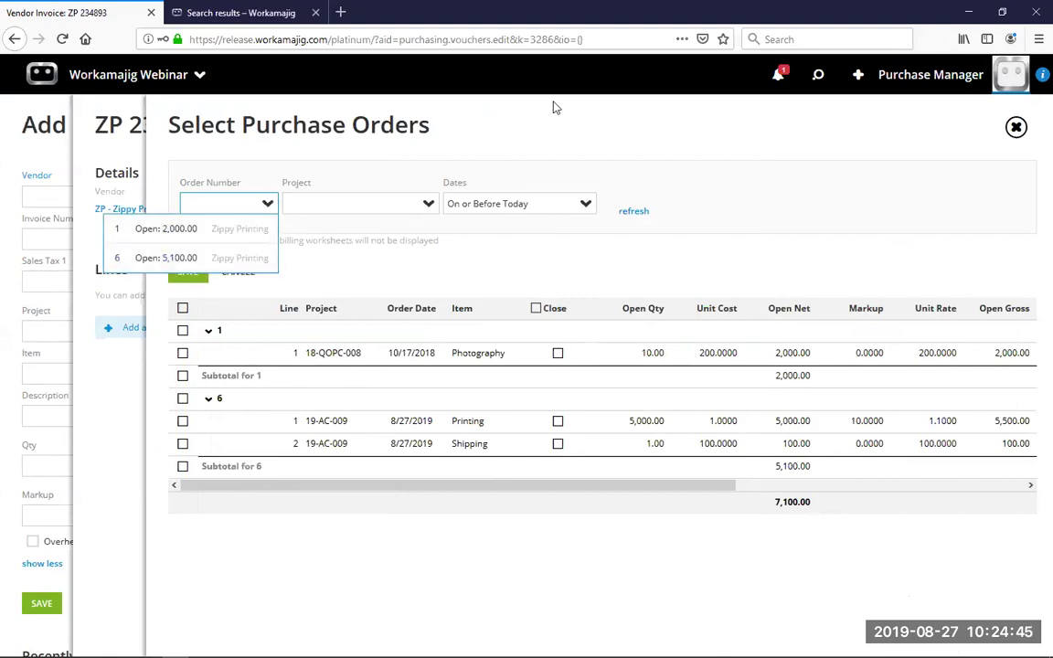
left_click(534, 140)
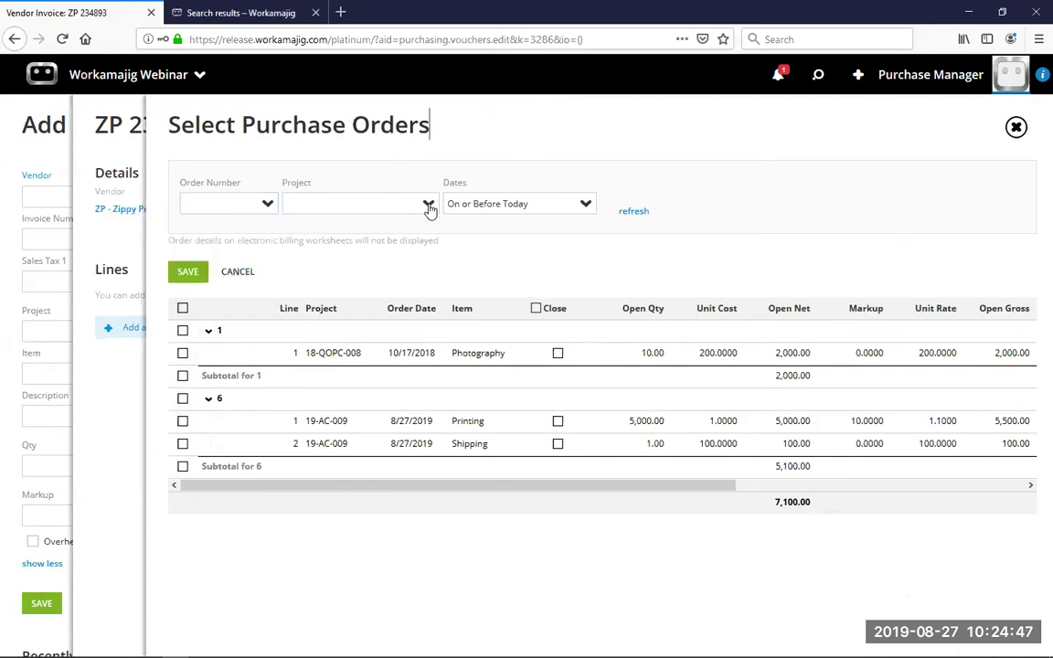
Filter the open purchase orders by project 19-AC-009, then clear the project filter and refresh the list
left_click(358, 203)
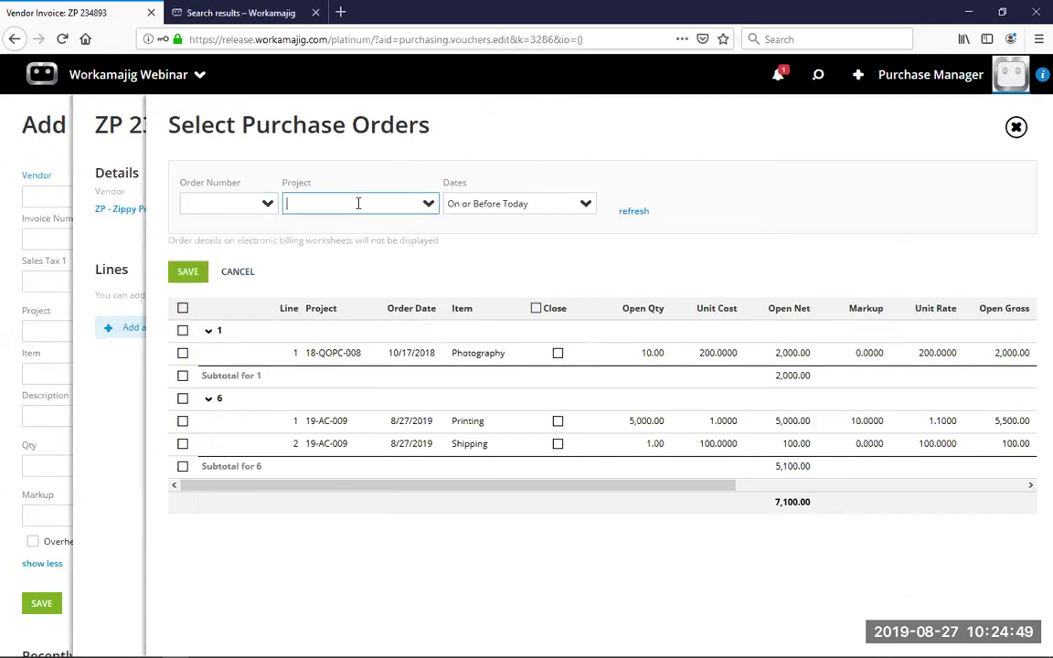
type("one")
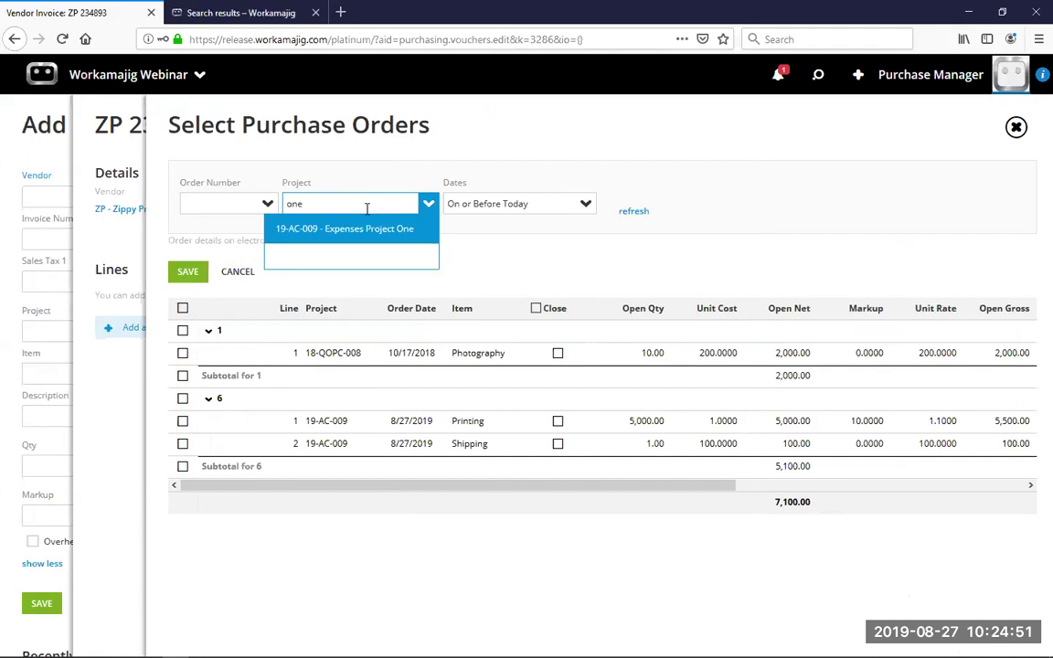
left_click(366, 229)
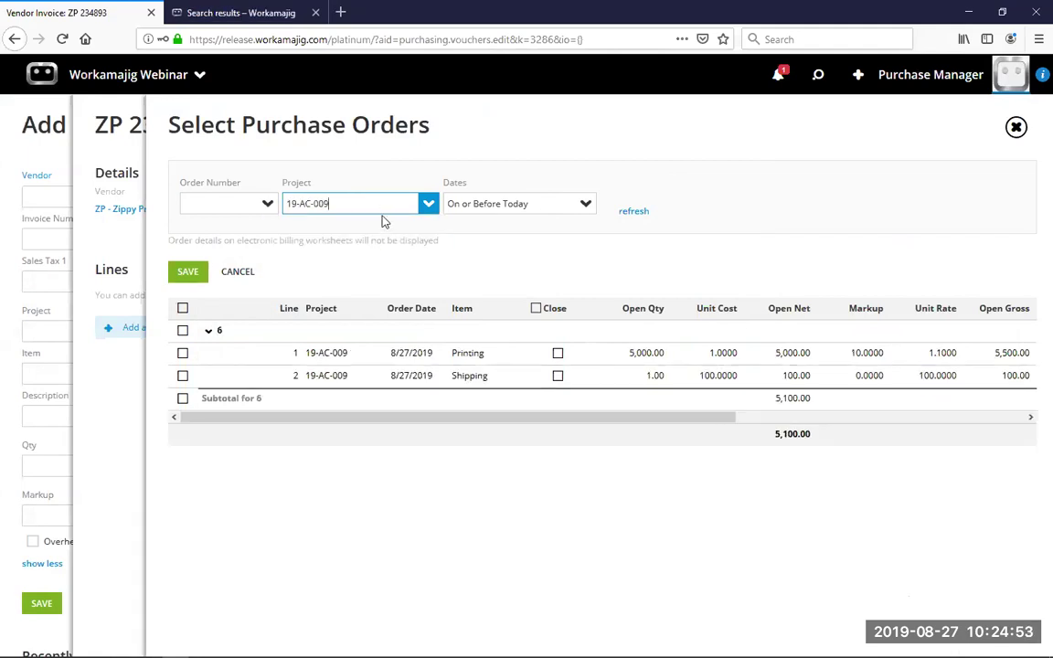
key("BackSpace")
left_click(632, 212)
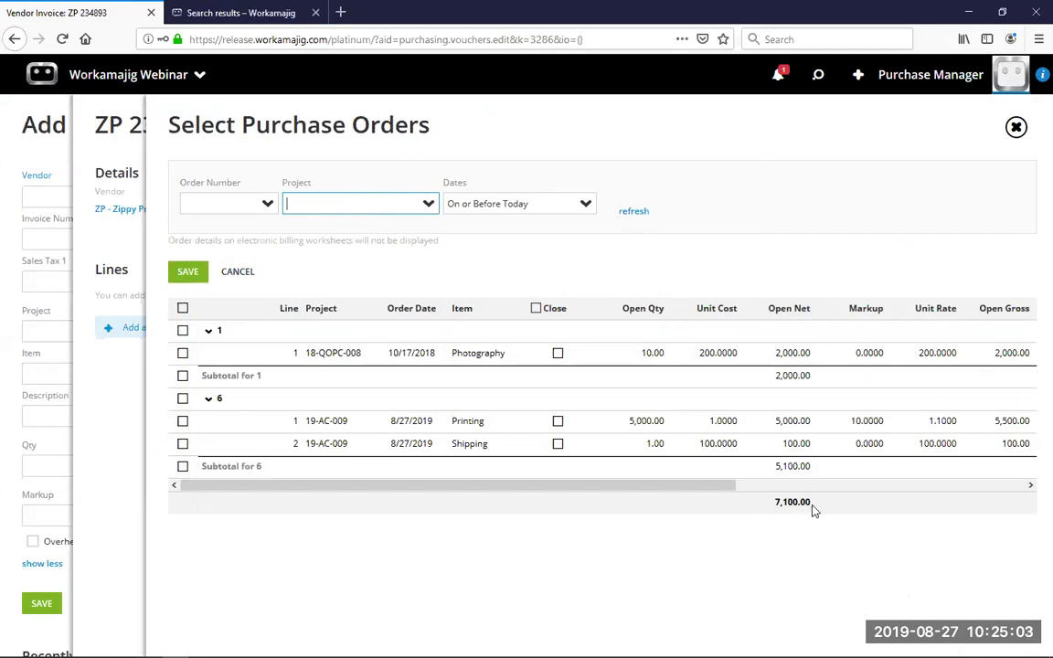
Select only the Printing line of the 19-AC-009 purchase order and set its open net to 3,000
left_click(182, 399)
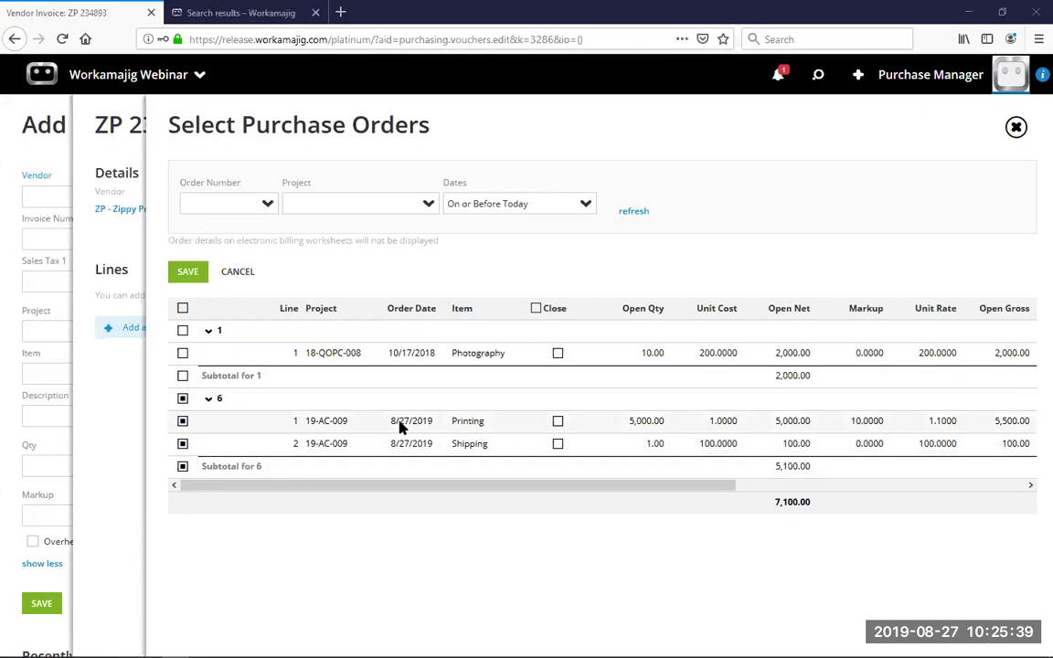
left_click(183, 445)
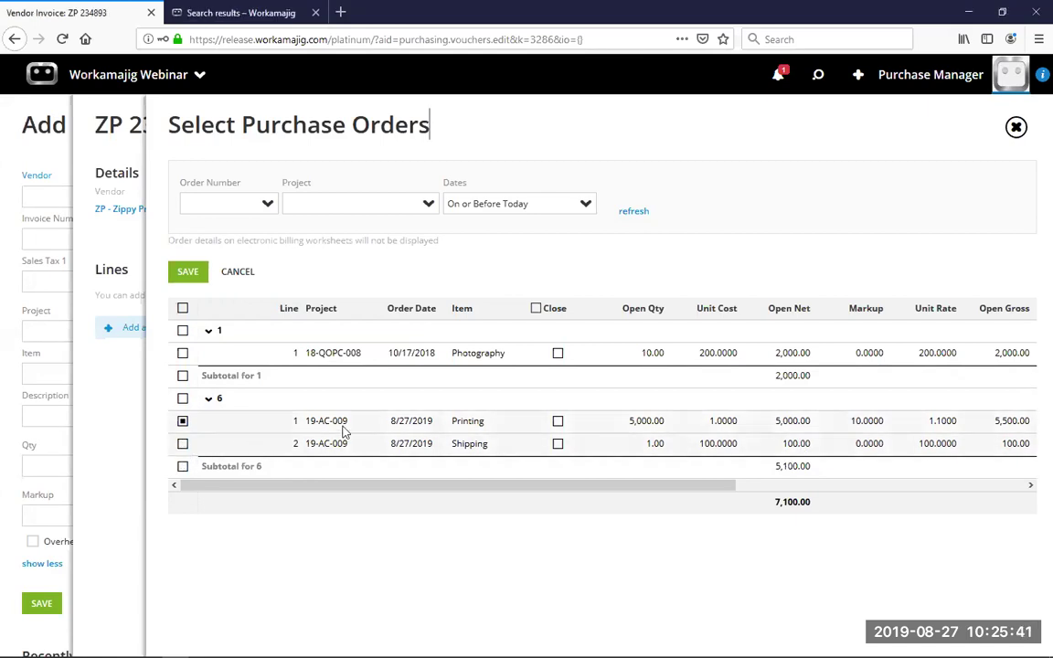
left_click(791, 422)
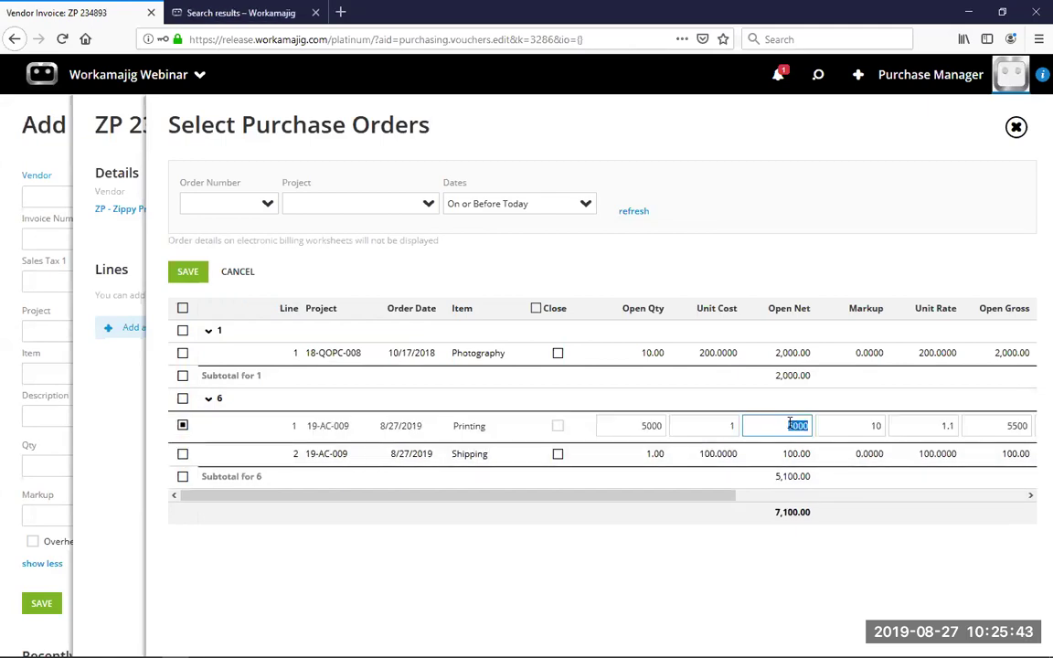
left_click(791, 425)
left_click(789, 262)
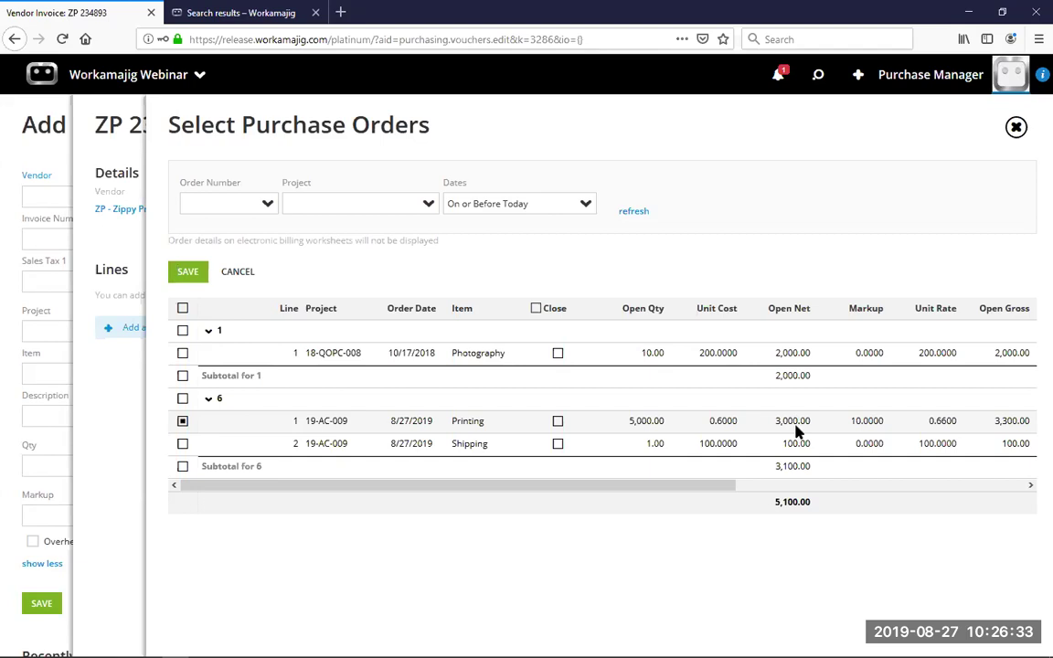
Set the Printing line's open net to 4900 and include the Shipping line in the selection
left_click(792, 426)
type("4900")
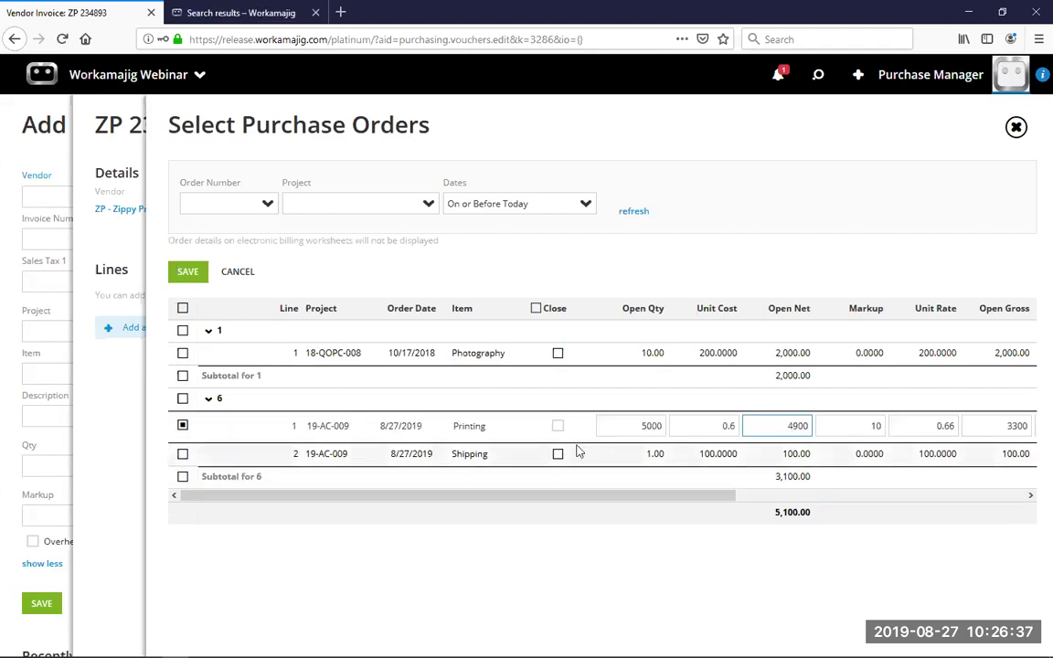
left_click(184, 455)
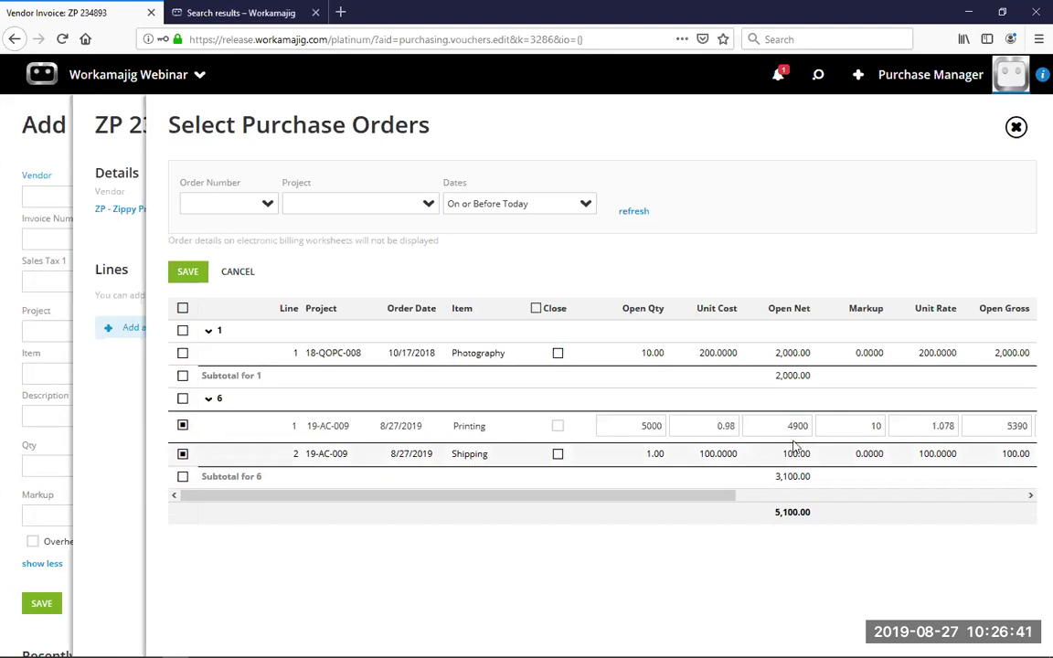
Mark the Printing and Shipping lines to close, then clear their marks and selections and leave the purchase order selection without saving
left_click(558, 427)
left_click(557, 454)
left_click(558, 426)
left_click(558, 453)
left_click(183, 426)
left_click(183, 454)
left_click(1015, 129)
Apply only the Printing line of the 19-AC-009 purchase order to the invoice with an open net of 3,000, save, and close the invoice
left_click(160, 272)
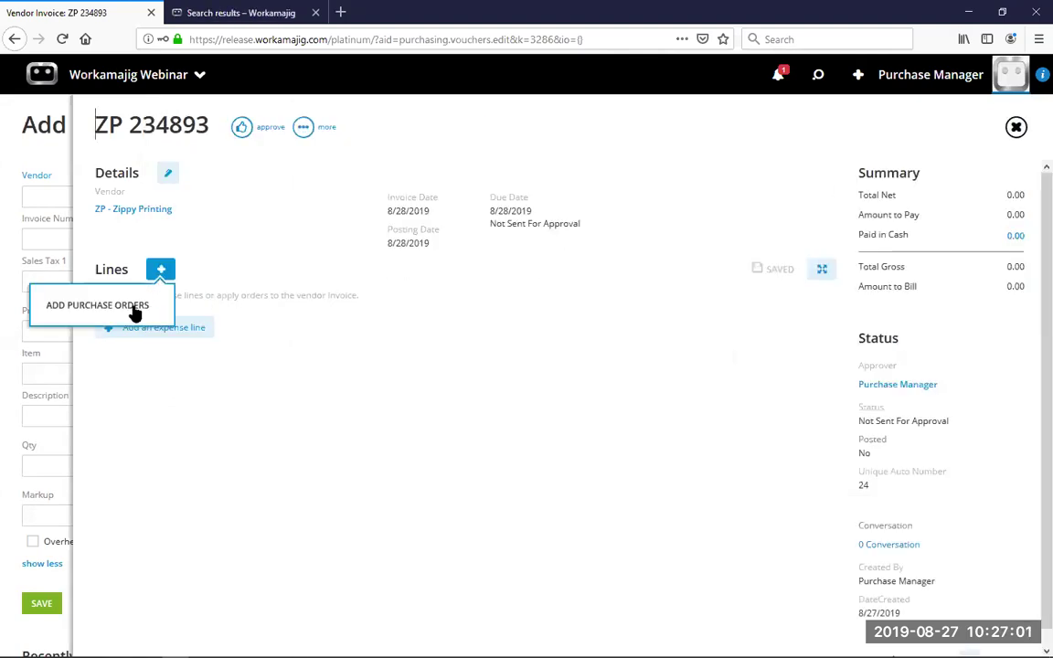
left_click(134, 311)
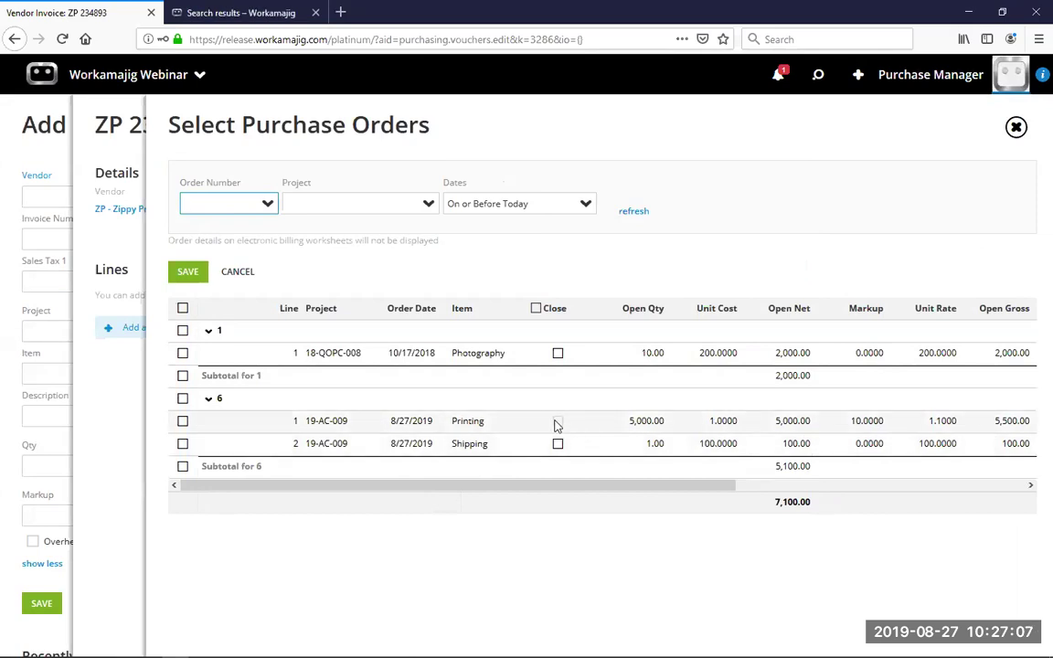
left_click(183, 421)
left_click(776, 423)
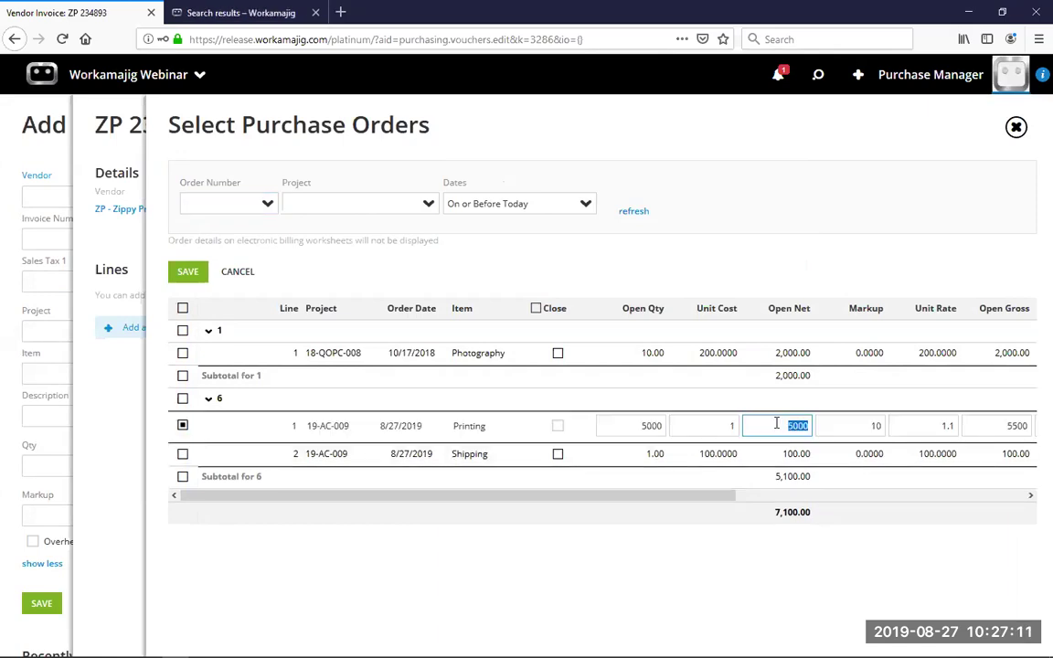
type("3,000")
left_click(912, 533)
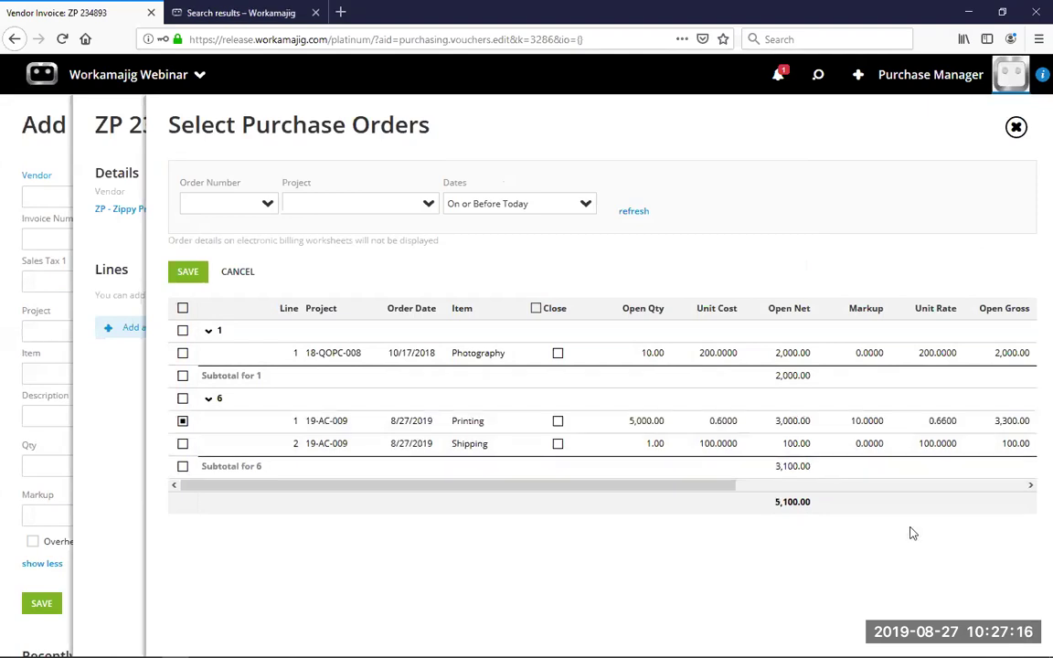
left_click(192, 274)
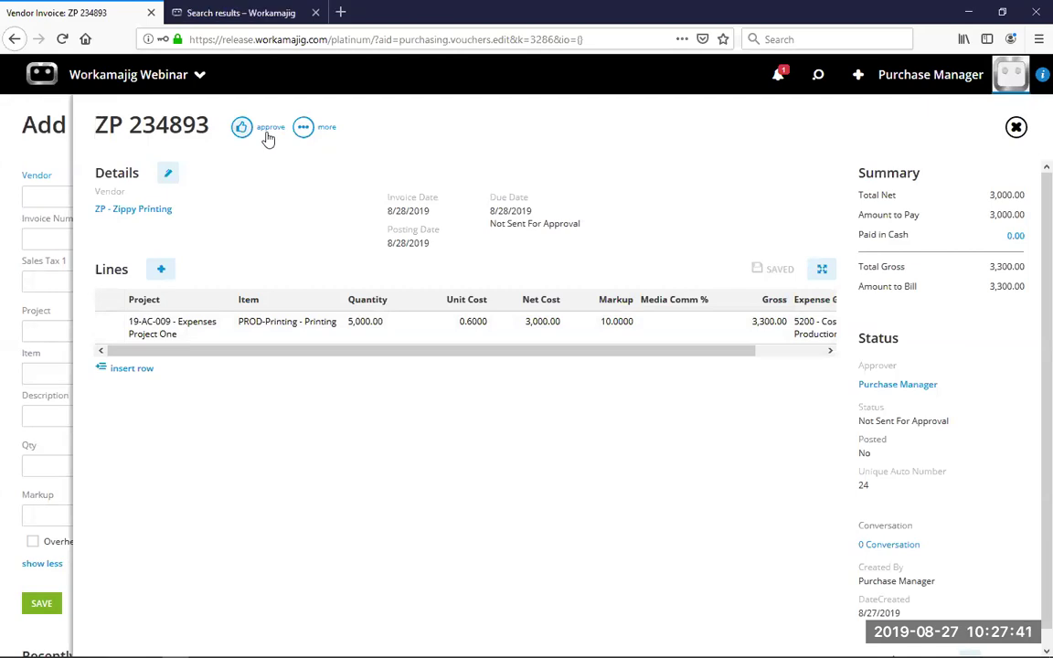
left_click(1016, 129)
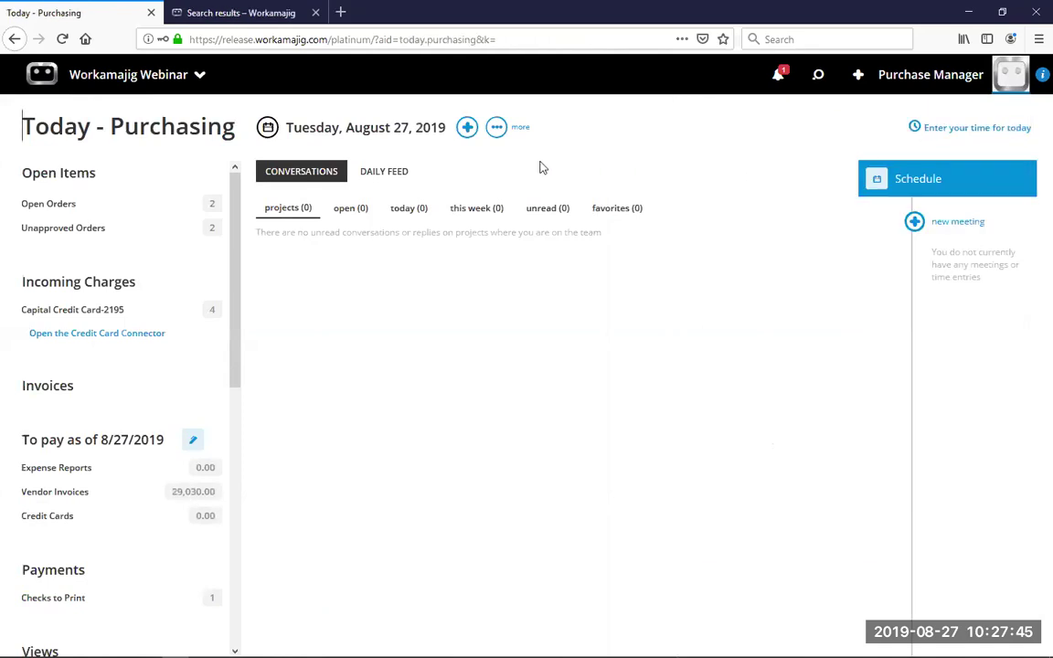
Start another vendor invoice and set its invoice date to 9/5/2019
left_click(466, 127)
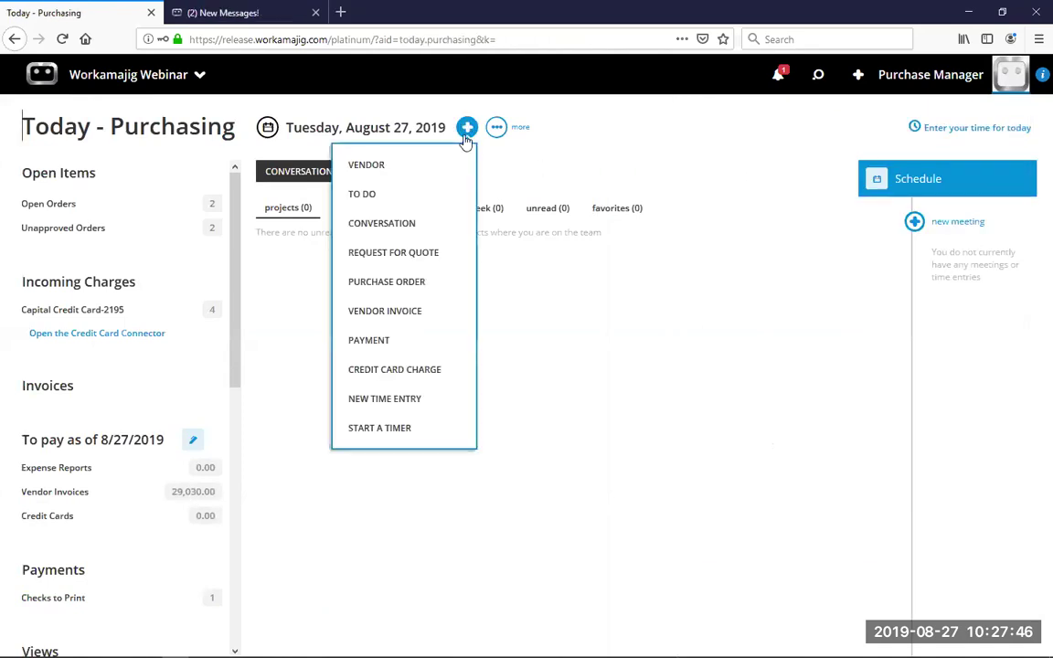
left_click(425, 308)
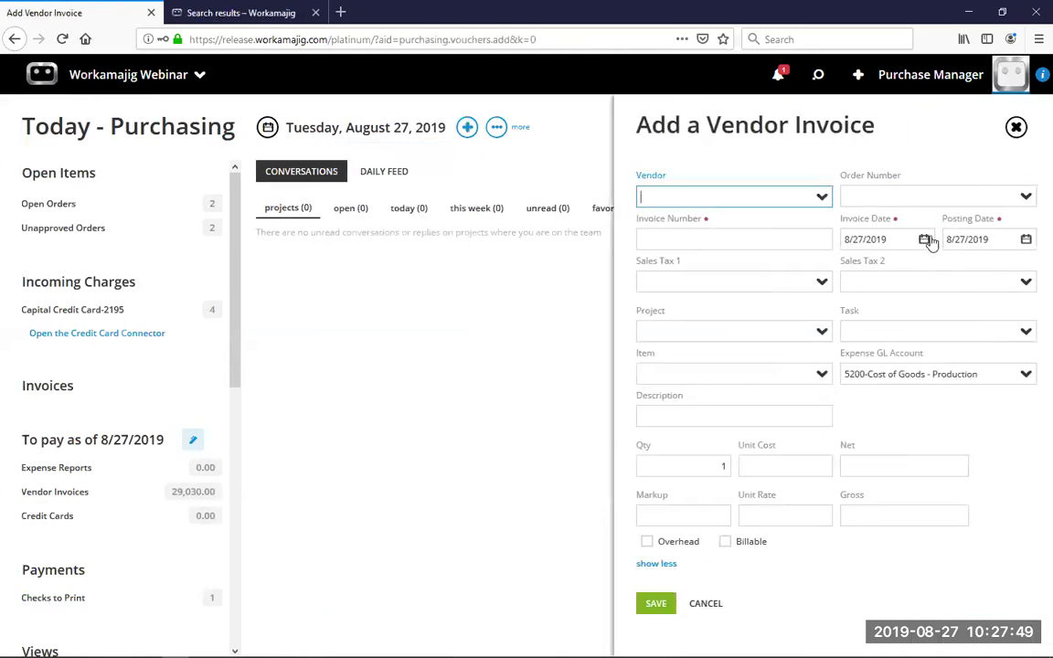
left_click(925, 239)
left_click(918, 272)
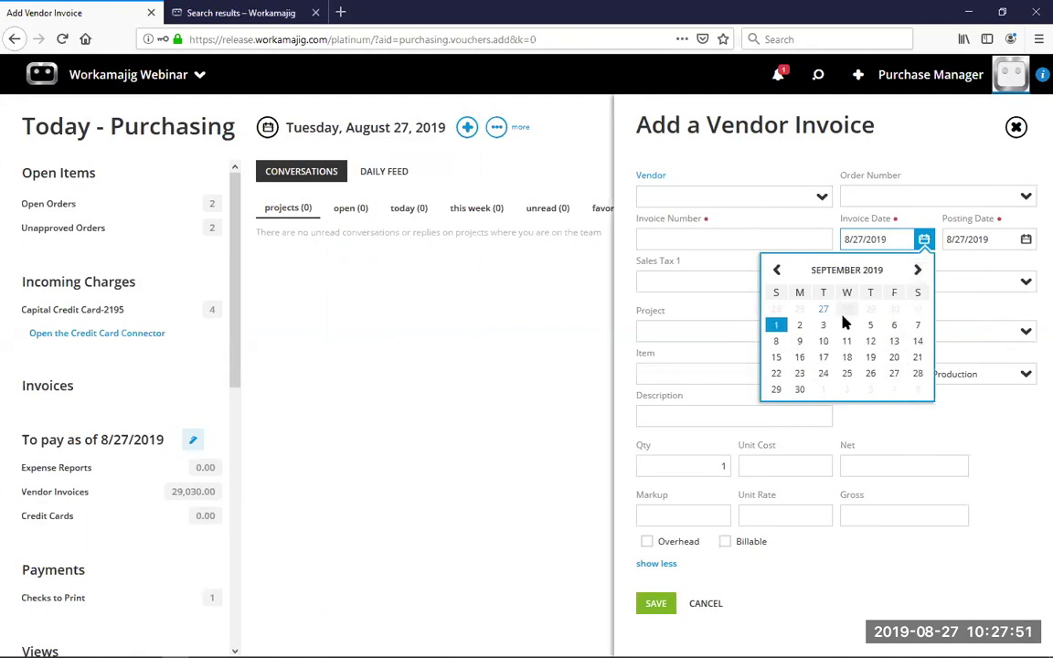
left_click(871, 325)
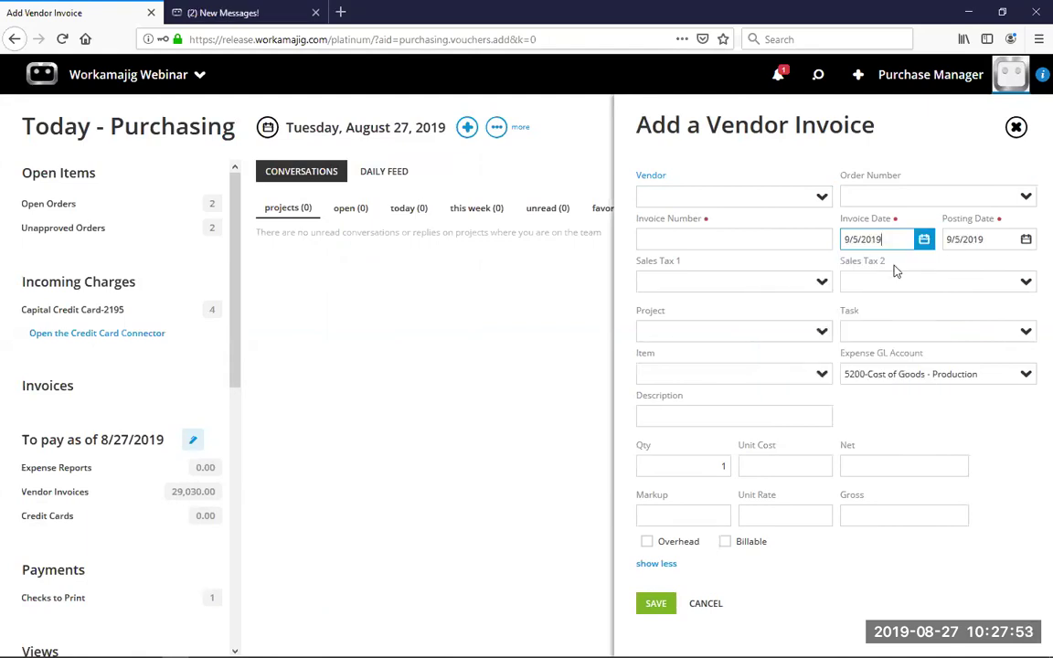
Assign vendor ZP-Zippy Printing to the invoice and choose its purchase order with 2,100.00 open
left_click(720, 198)
type("zp")
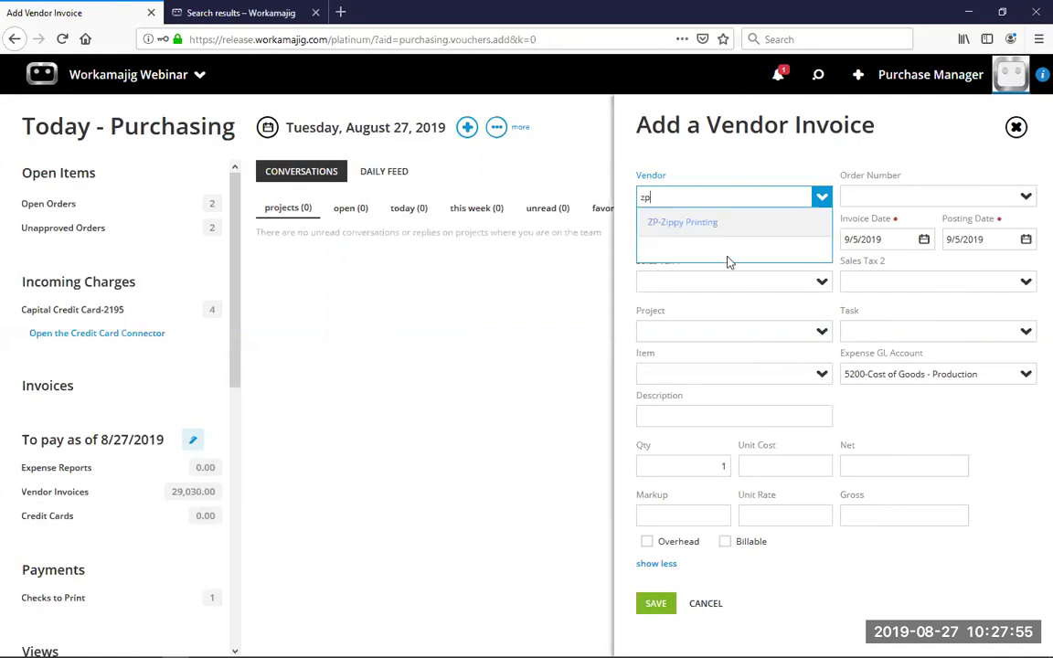
left_click(730, 291)
left_click(1025, 204)
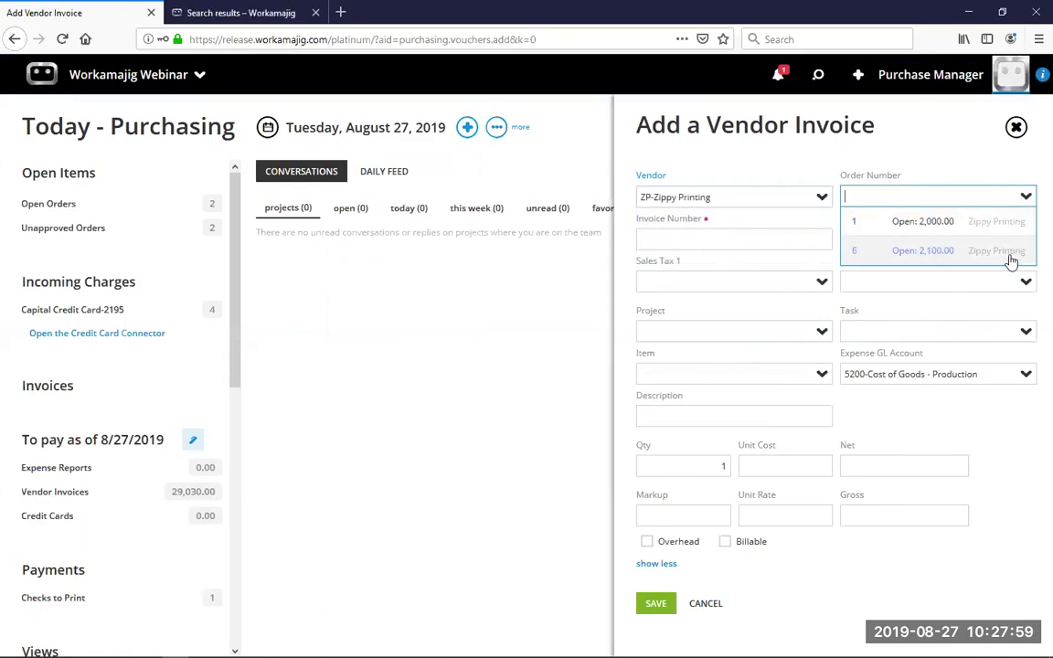
left_click(932, 253)
Save the vendor invoice as "ZP remaining" and apply all open lines of the chosen purchase order to it
left_click(738, 234)
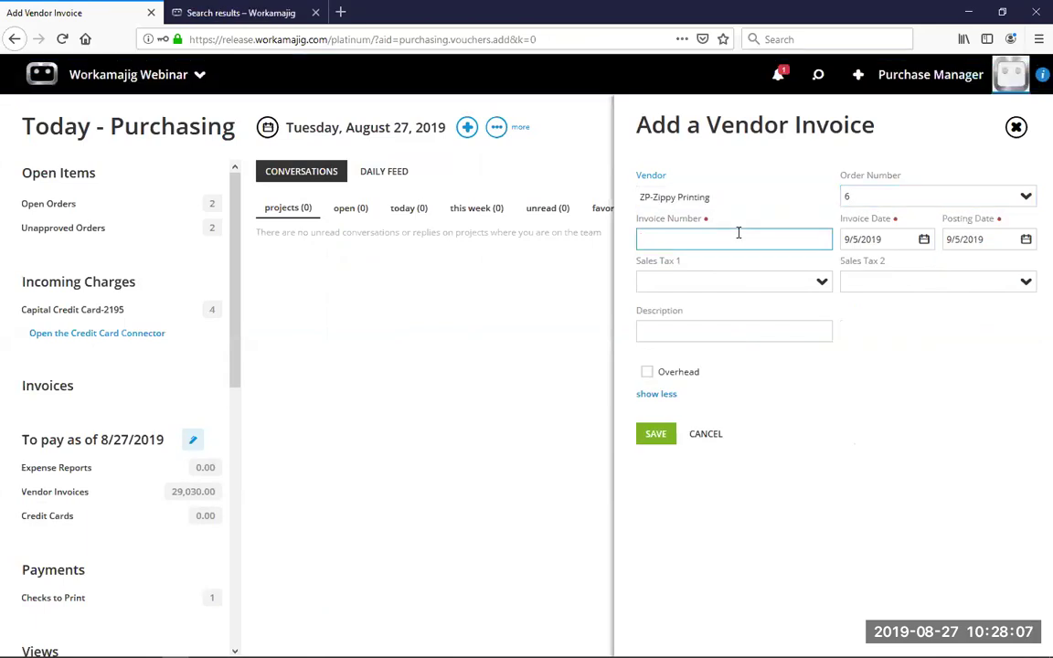
type("remaining")
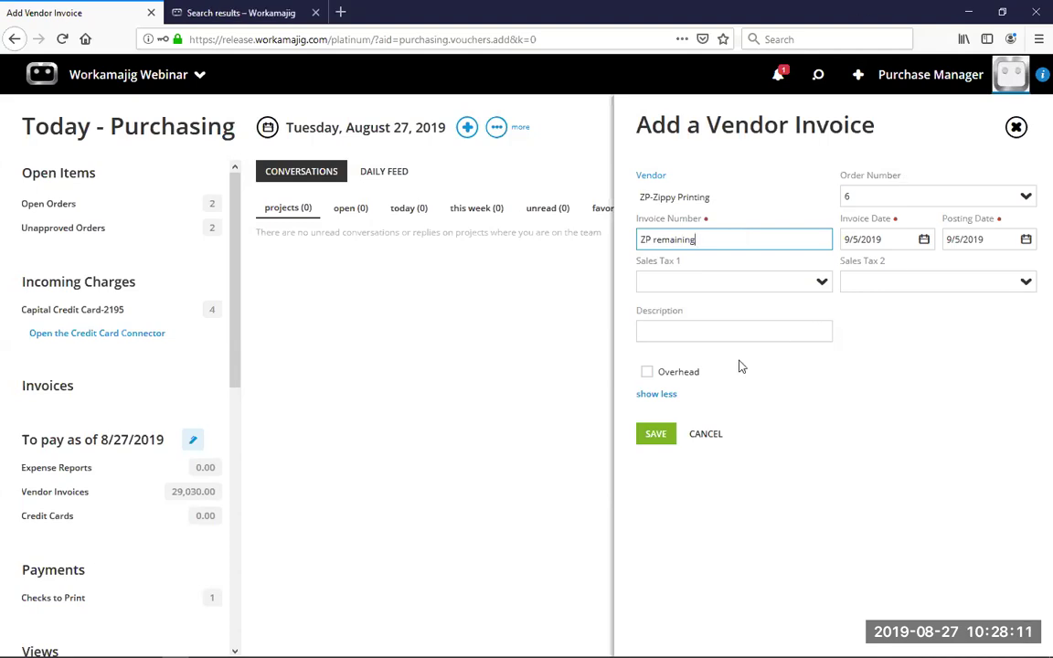
left_click(635, 433)
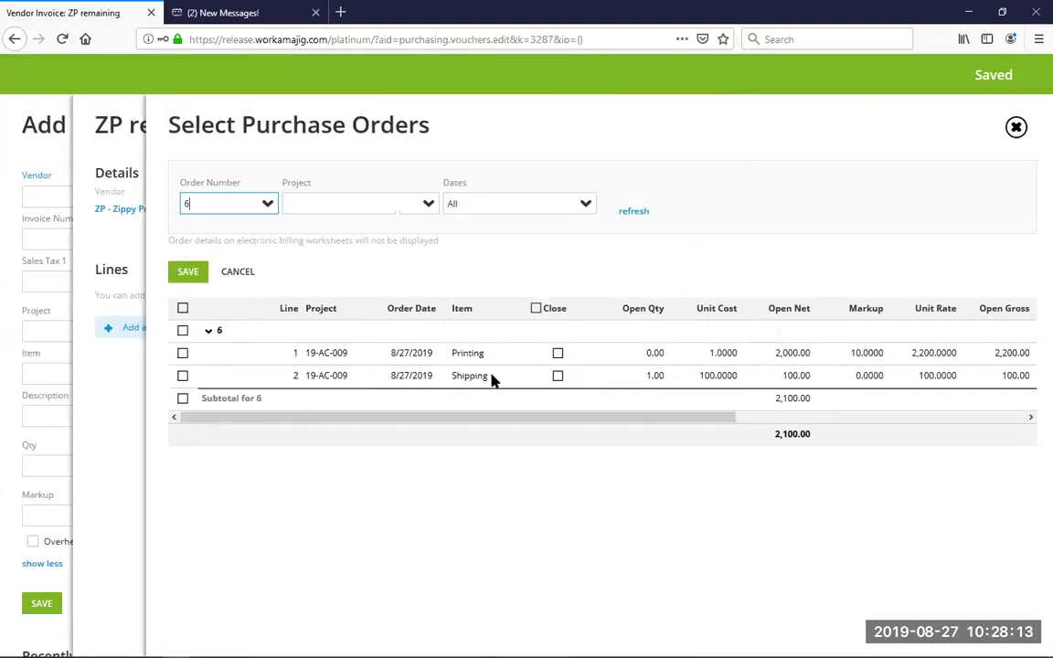
left_click(183, 308)
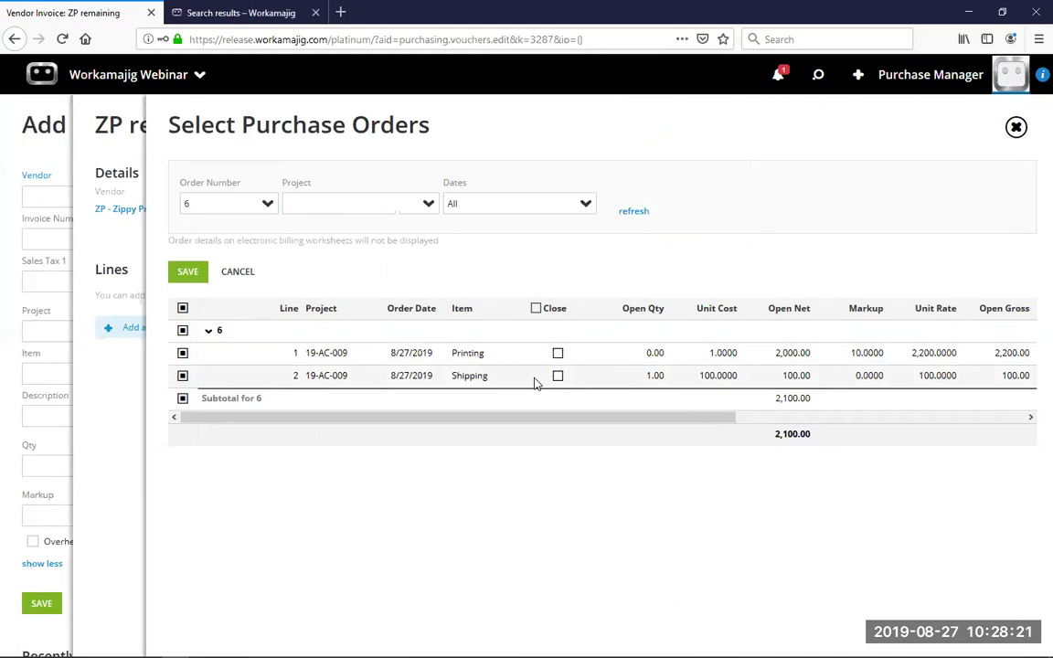
left_click(188, 272)
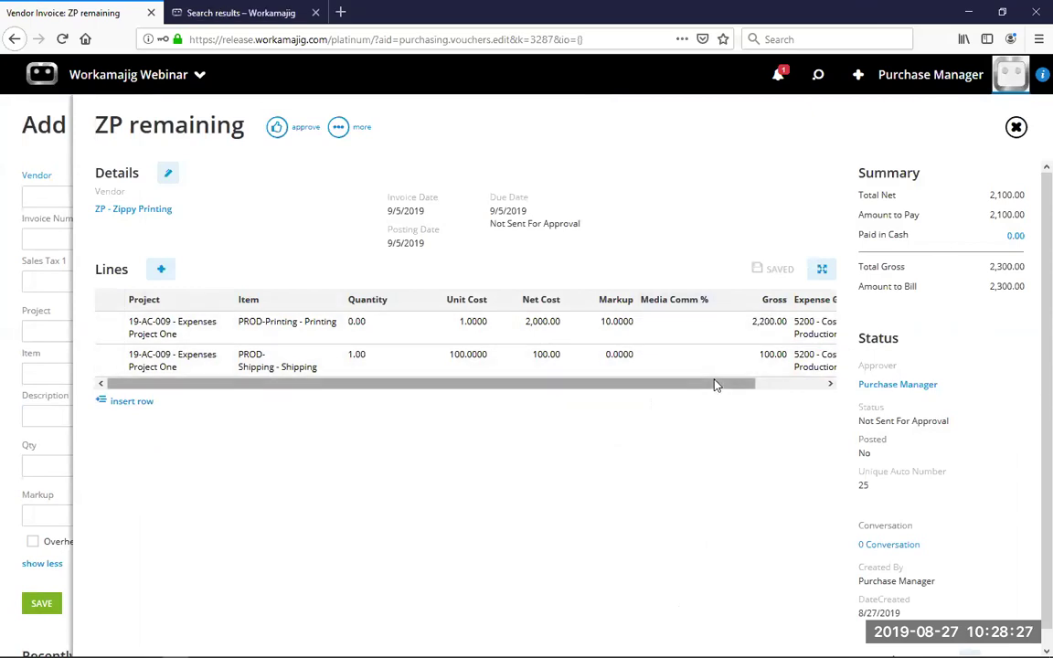
Review the order summary of the purchase order applied to the invoice's Printing line, then close the order and the invoice
left_click(707, 334)
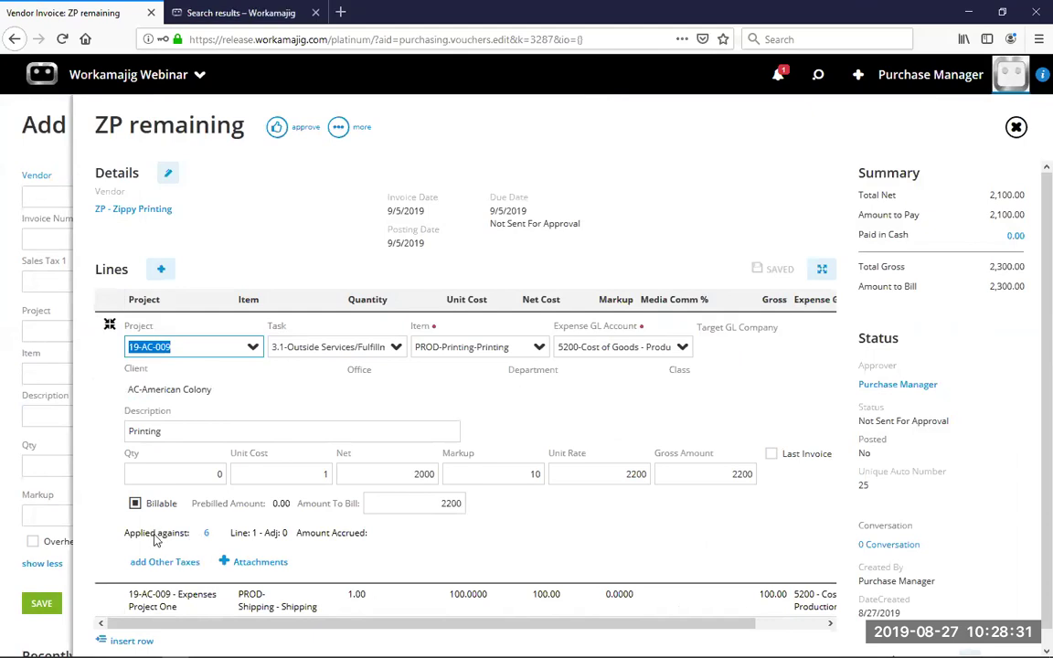
left_click(207, 537)
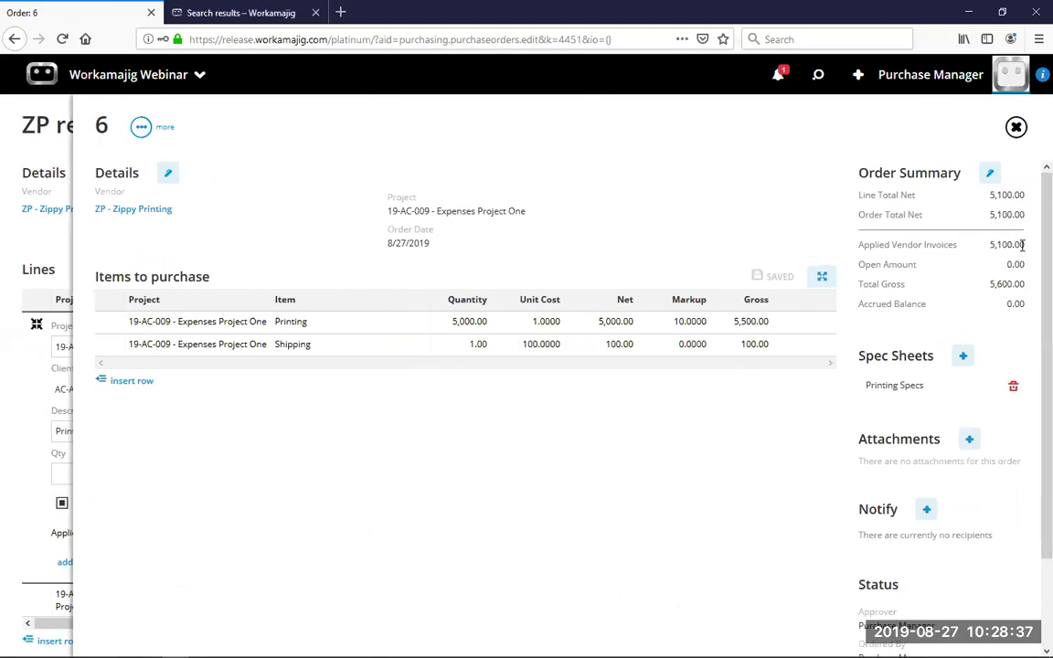
left_click(1016, 128)
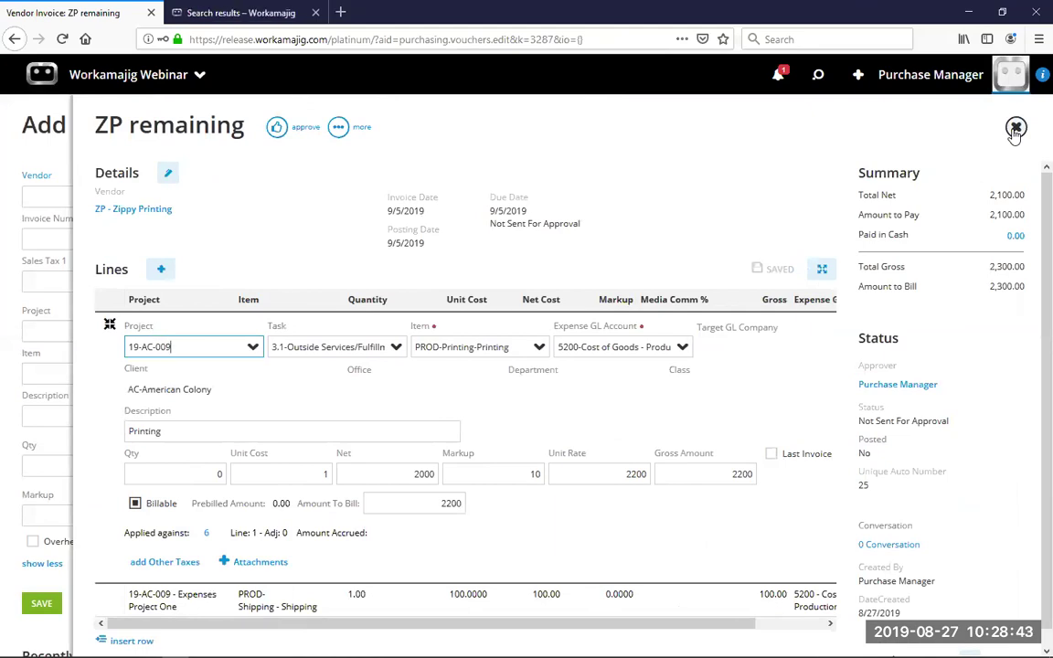
left_click(1016, 129)
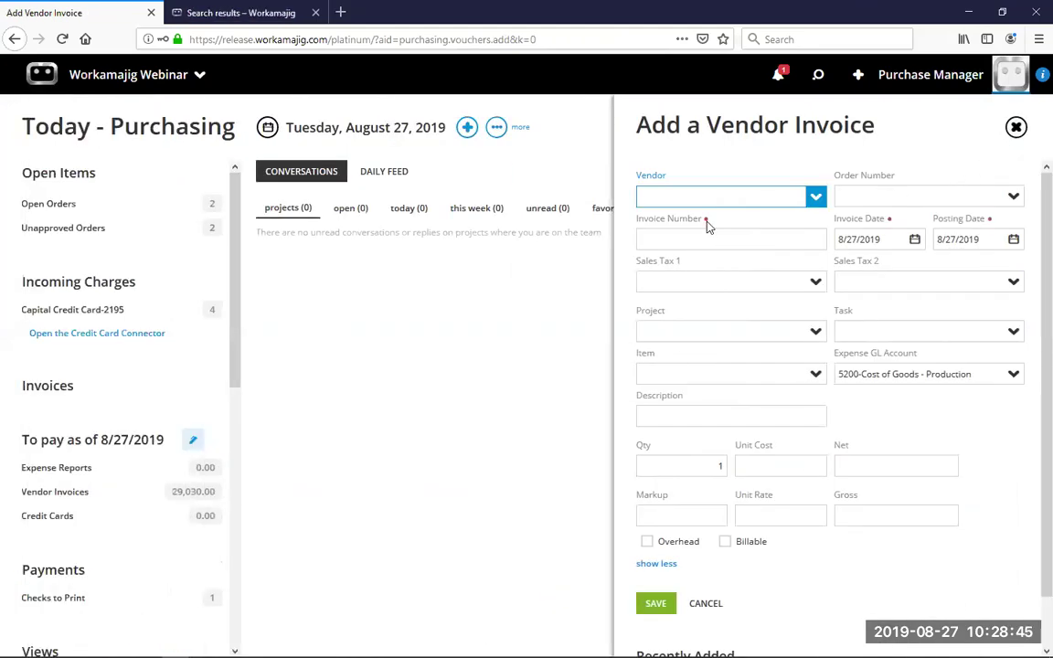
Try to save the blank vendor invoice form, then discard it
left_click(655, 607)
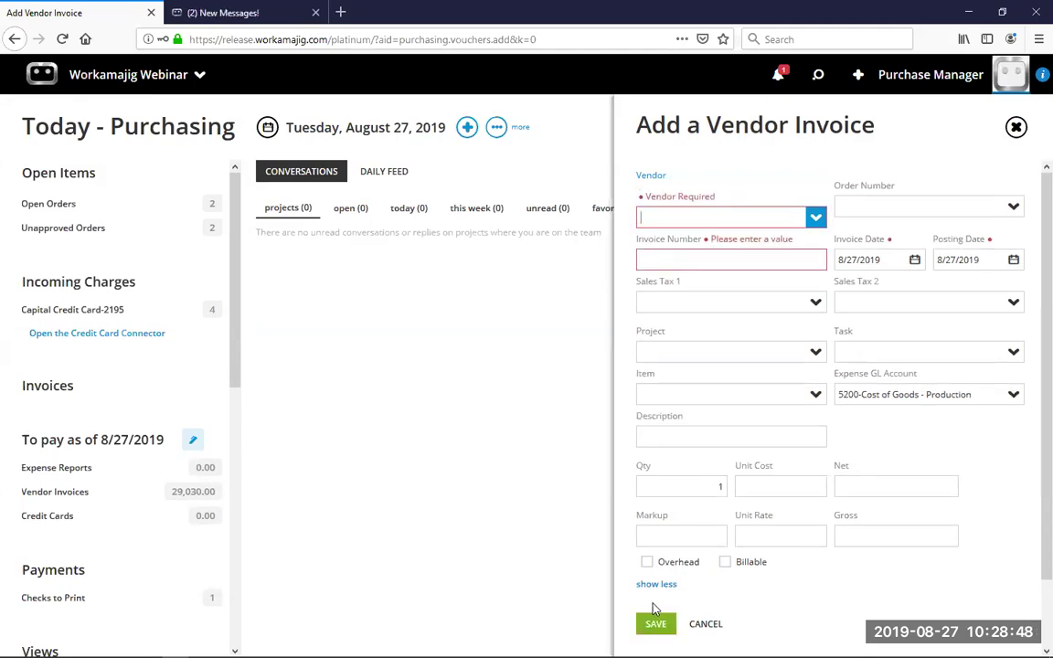
left_click(1014, 129)
left_click(947, 75)
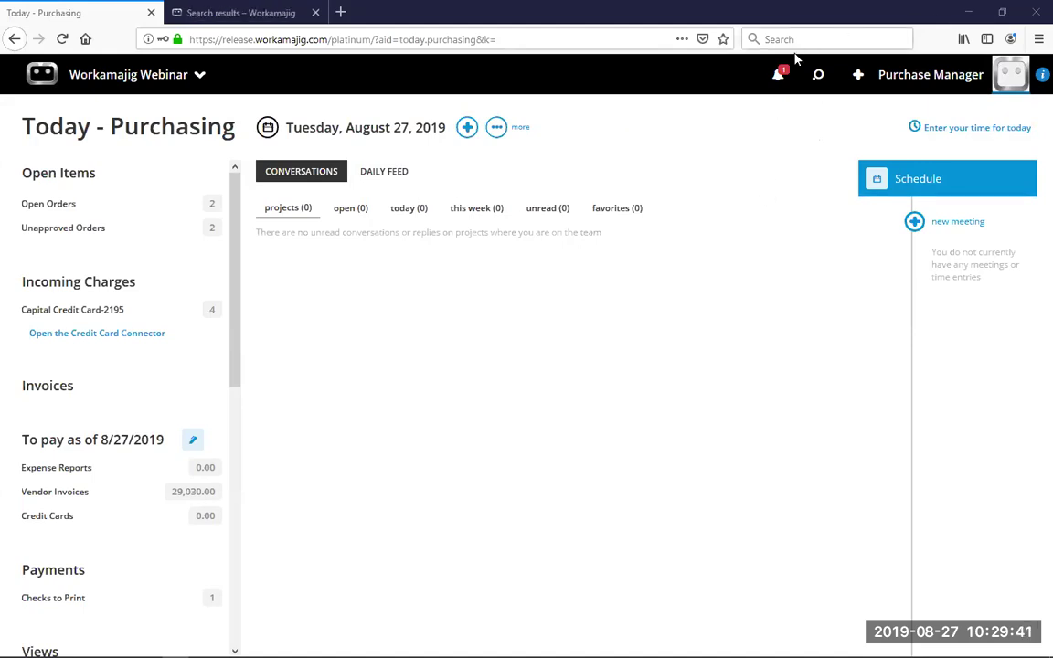
Open the expense breakout of the Expense Project Two estimate in project 19-QOPC-010
left_click(817, 76)
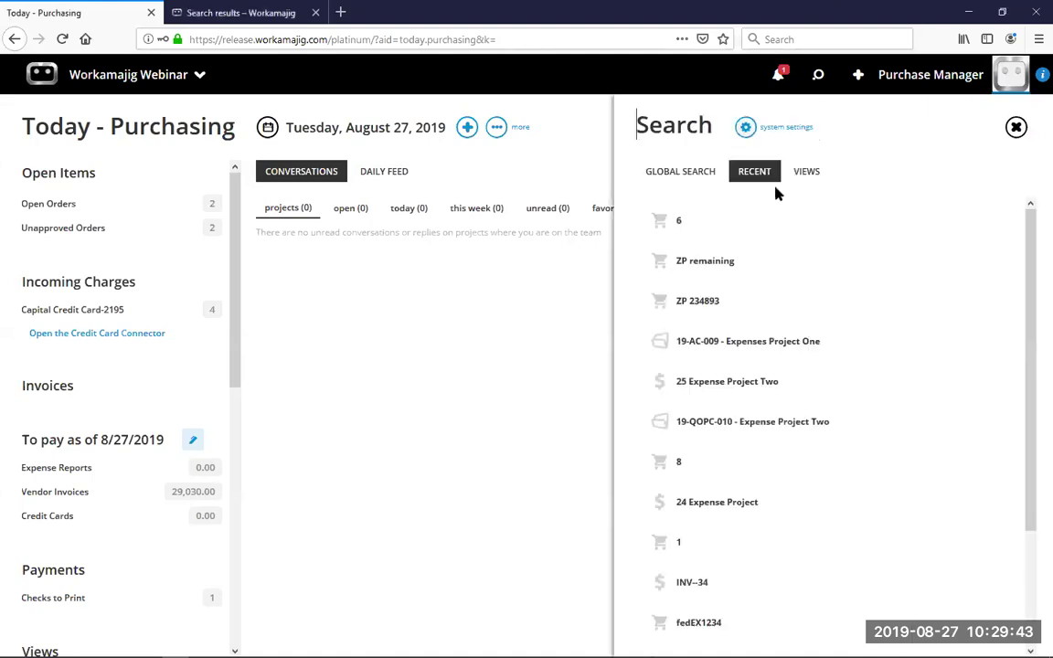
left_click(767, 427)
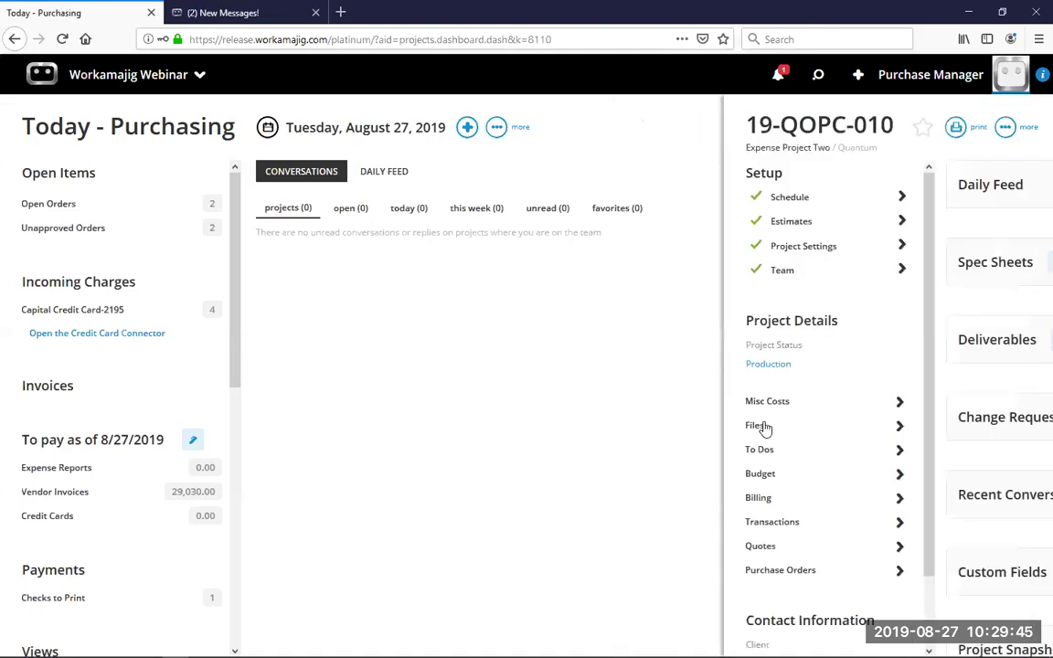
left_click(460, 223)
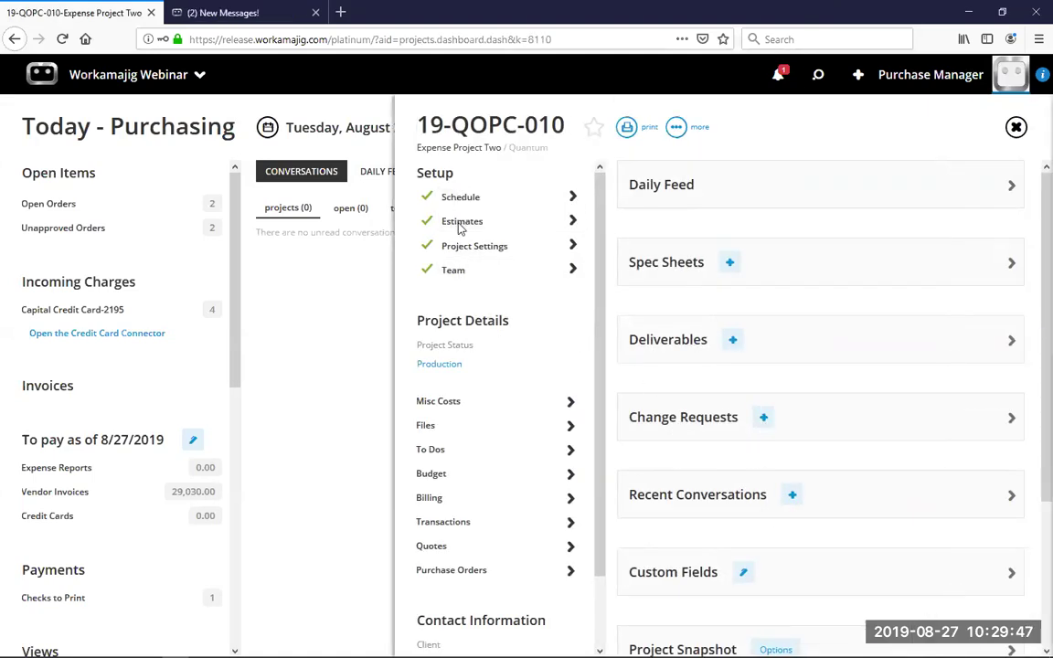
left_click(586, 201)
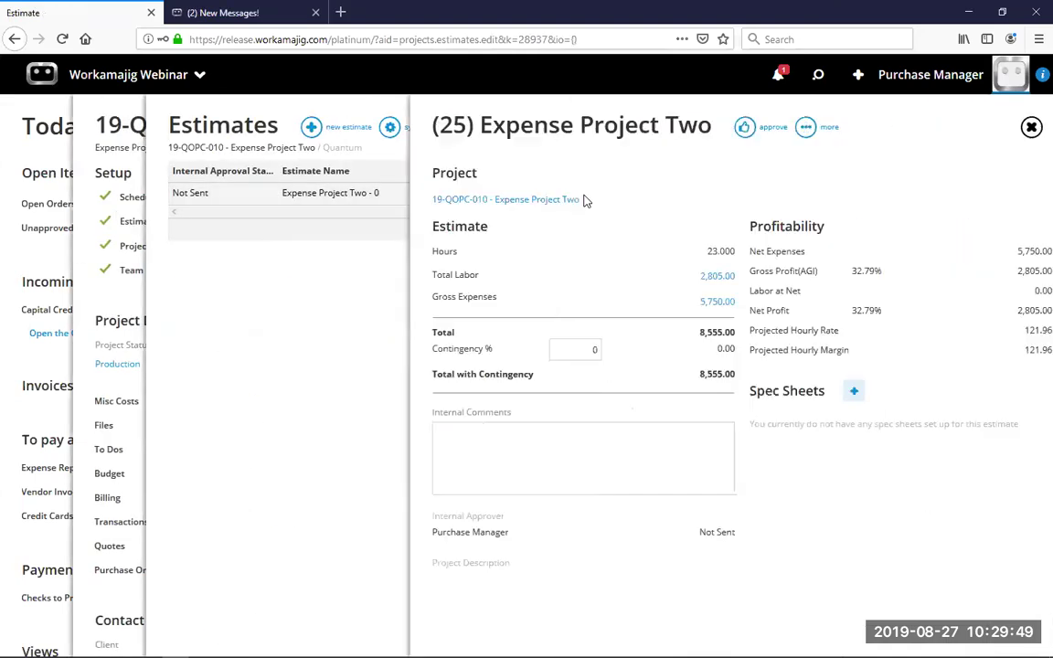
left_click(690, 302)
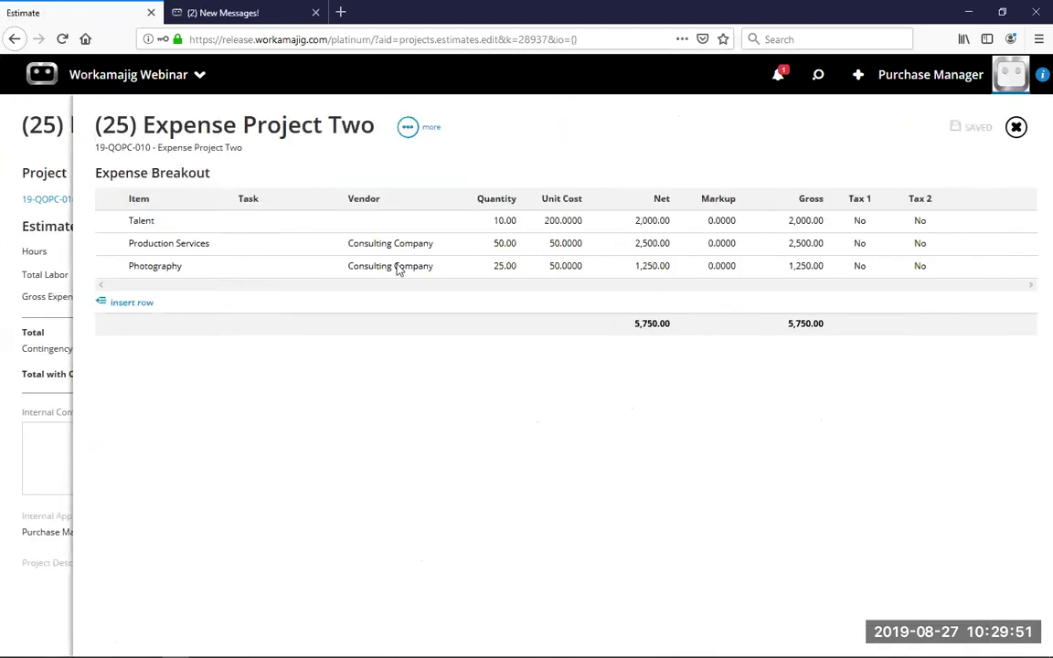
Set the vendor of the estimate's Talent expense line to ConsultCo and save the line
left_click(384, 222)
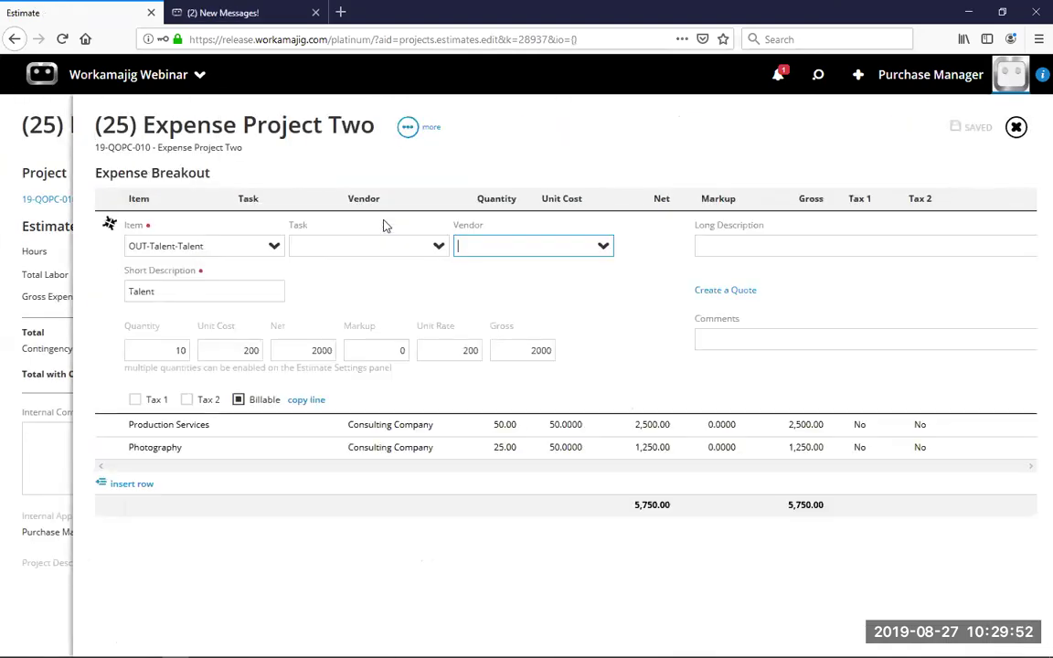
type("consut=")
key("BackSpace")
key("BackSpace")
type("lt")
left_click(499, 272)
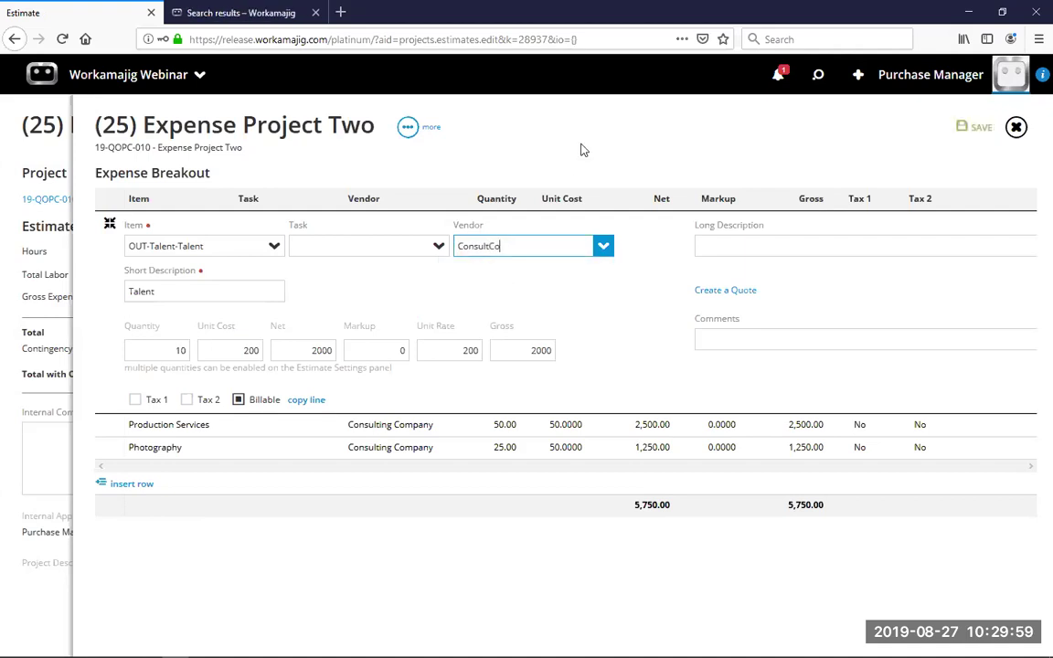
left_click(581, 145)
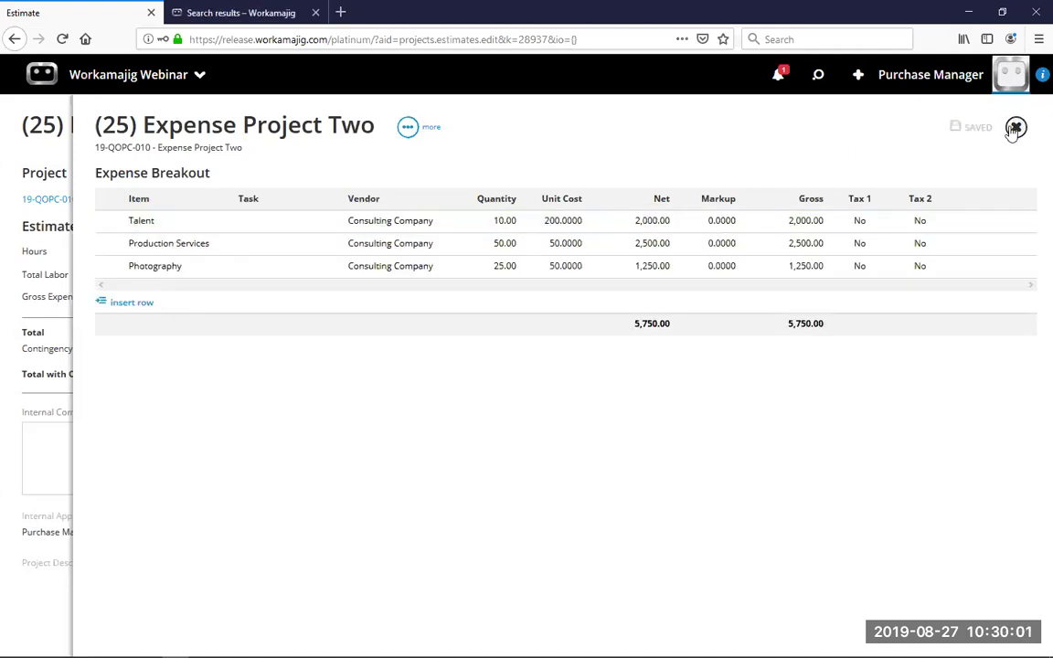
Leave the expense breakout and approve the Expense Project Two estimate without approval comments
left_click(1015, 128)
left_click(752, 135)
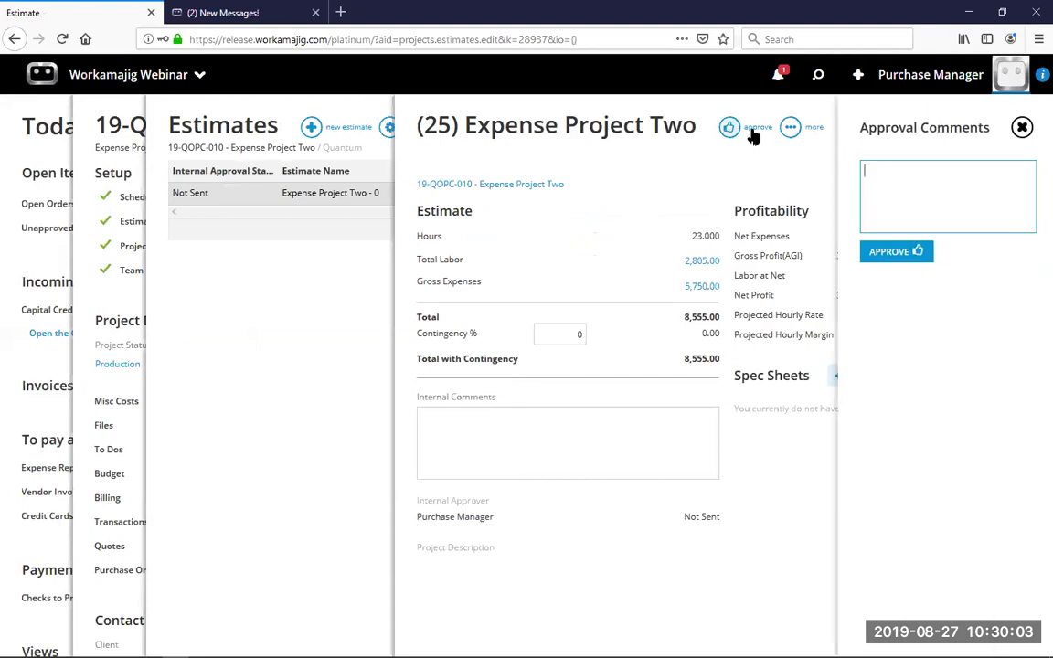
left_click(895, 256)
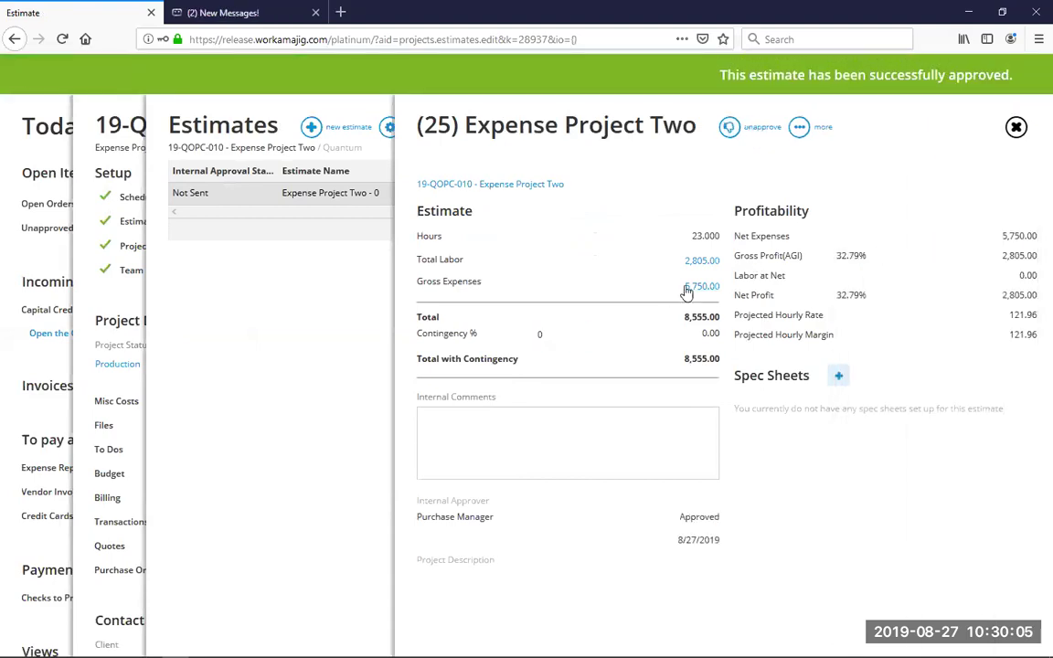
Open the Expense Project Two estimate's expense breakout and try selecting all expense lines for a new order, then leave the order creation
left_click(692, 289)
left_click(408, 127)
left_click(368, 201)
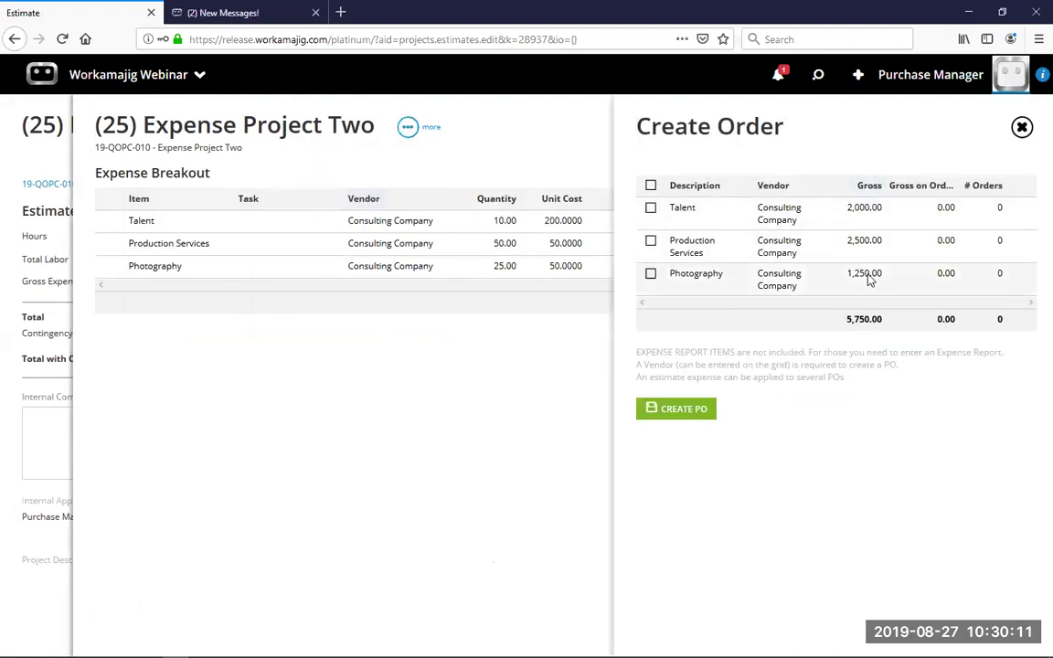
left_click(650, 187)
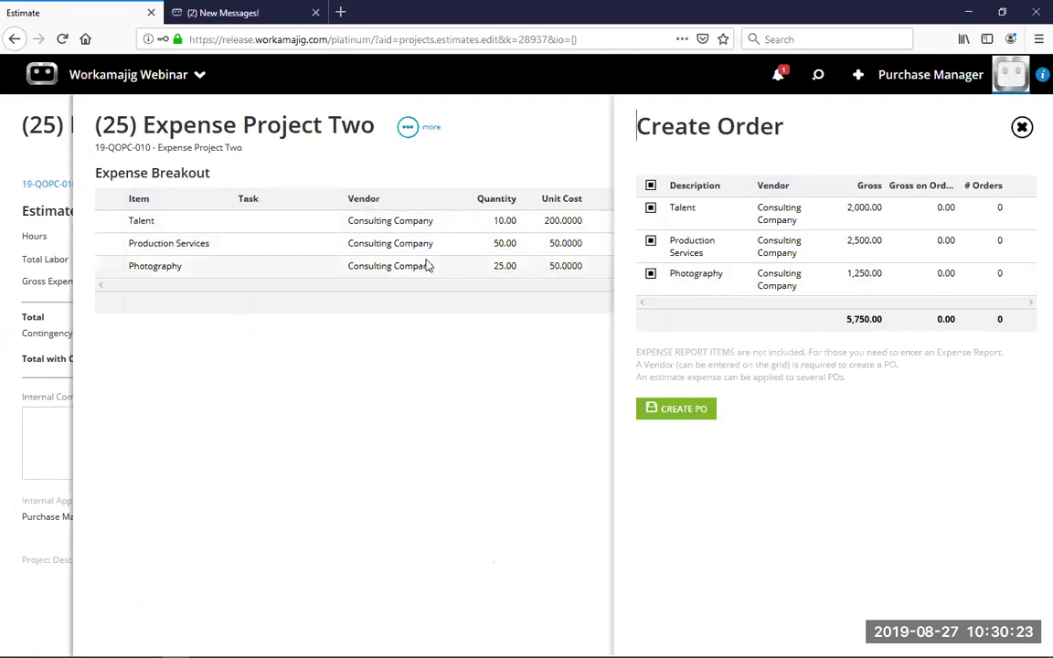
left_click(431, 130)
Create a purchase order from the Talent expense line in the breakout, then close the order
left_click(494, 219)
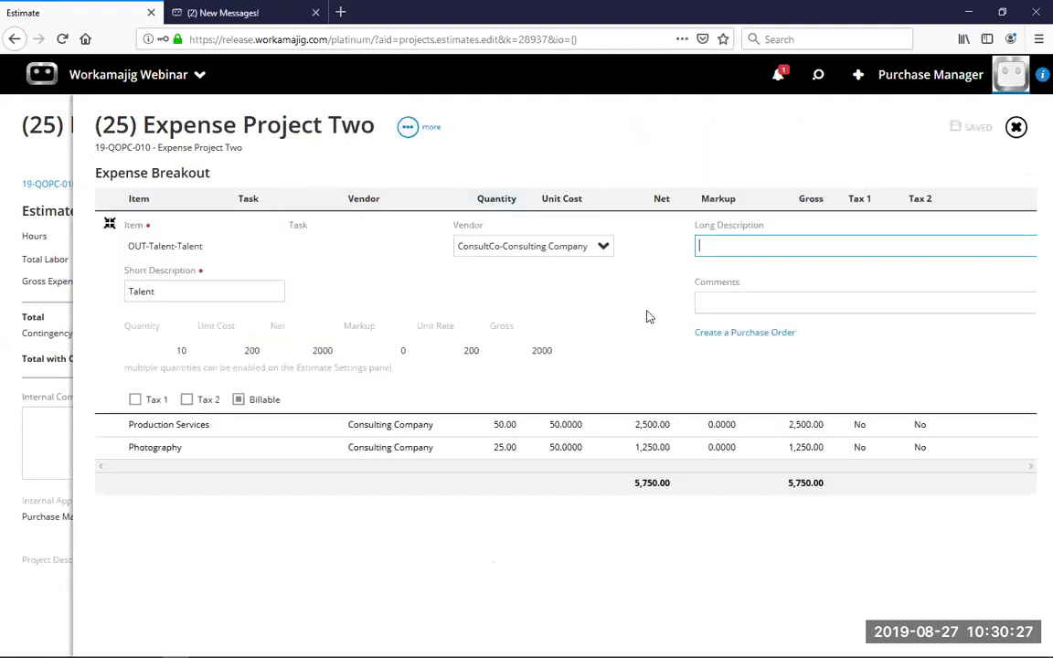
left_click(727, 333)
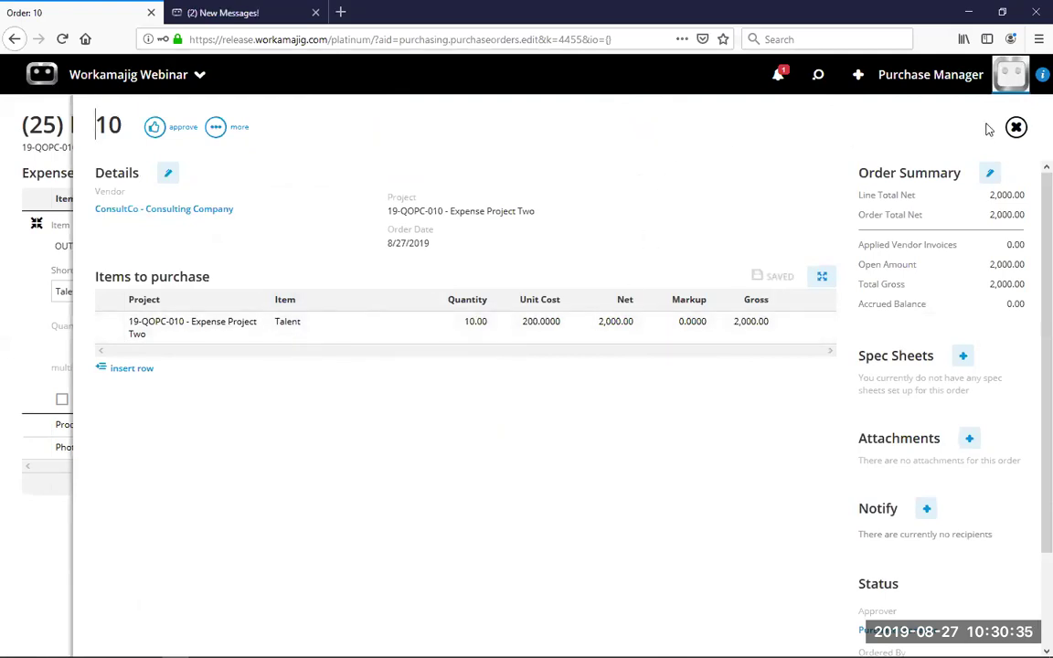
left_click(1016, 128)
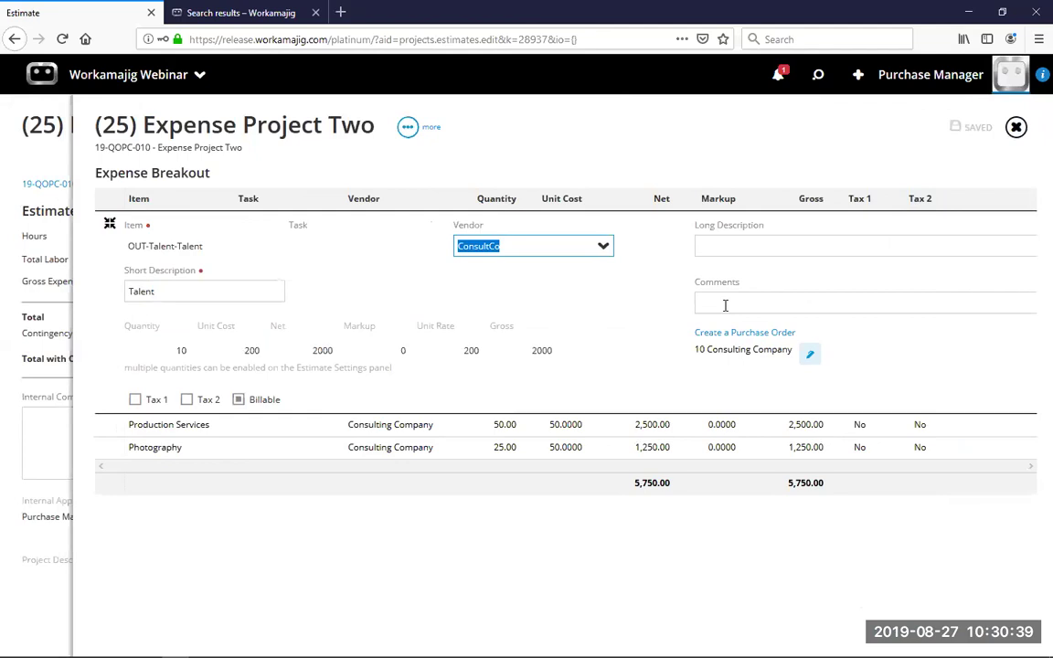
Check the gross on order and number of orders for each expense line in Create Order, then leave the estimate
left_click(416, 128)
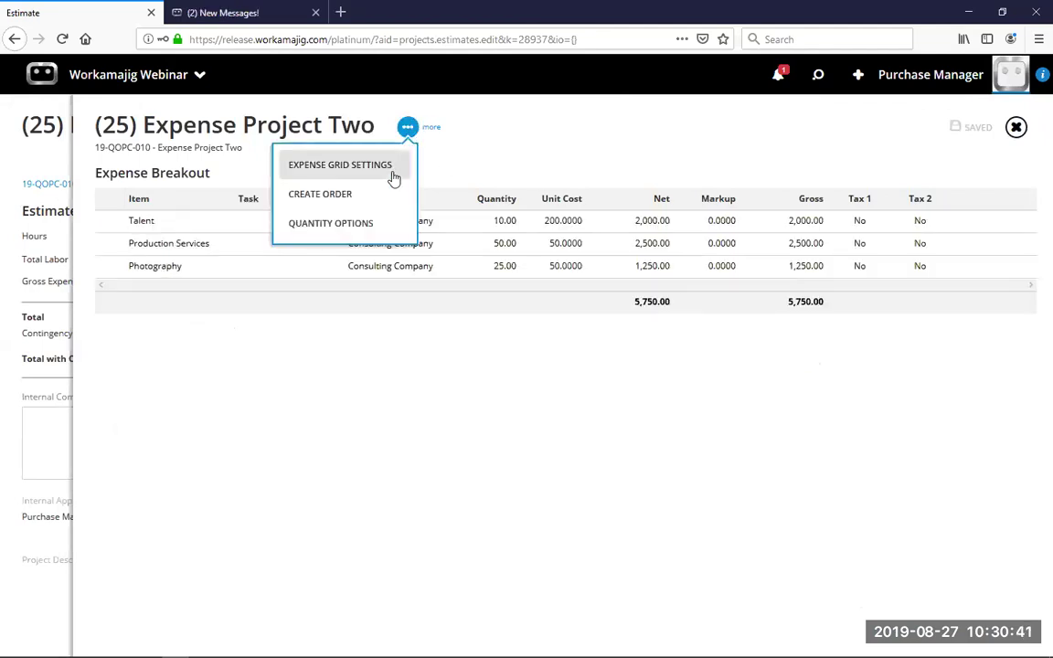
left_click(386, 195)
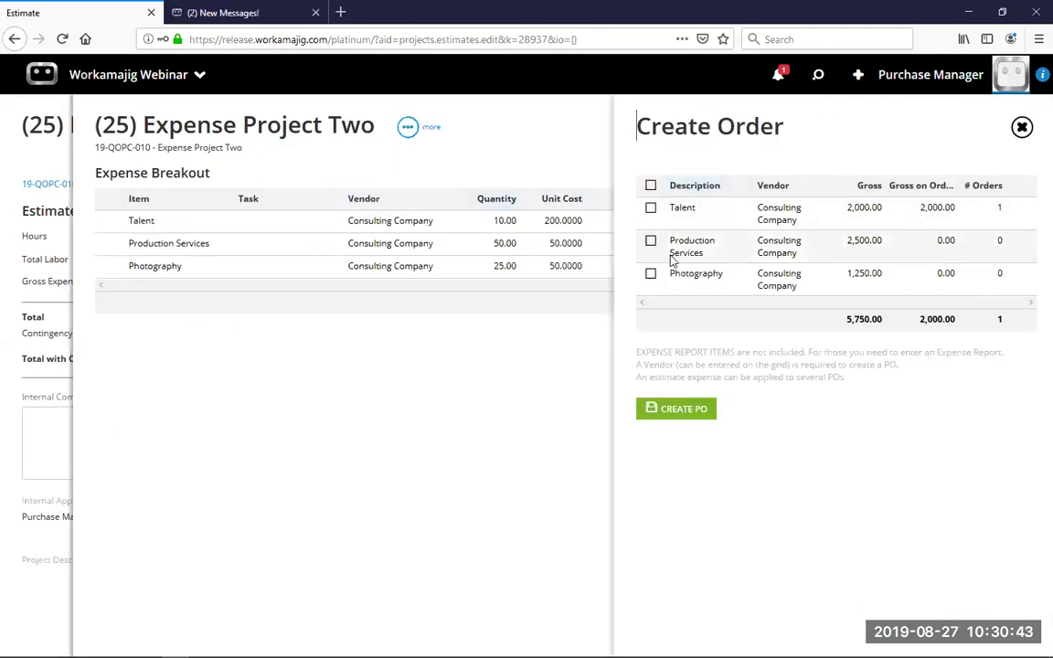
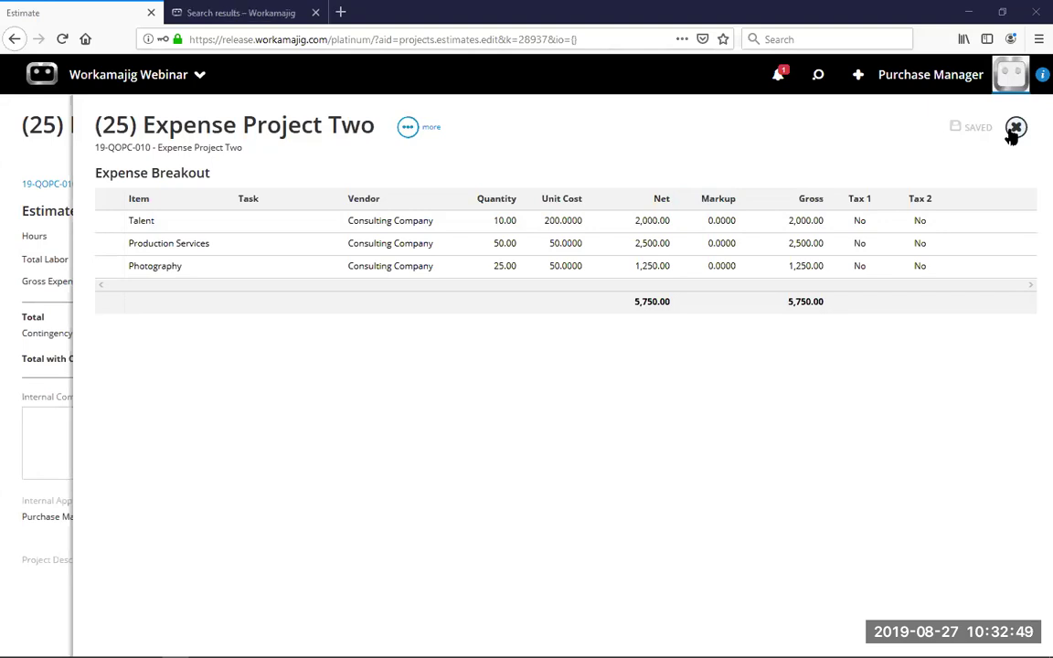
left_click(1013, 131)
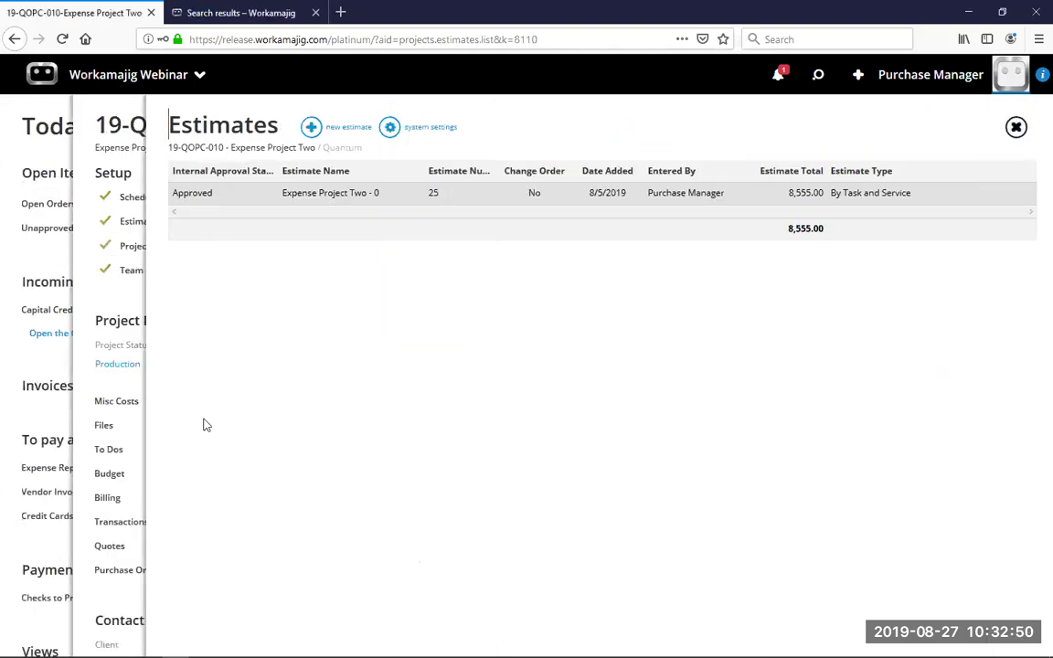
Open project 19-QOPC-010's purchase order for Consulting Company and approve it without approval comments
left_click(121, 570)
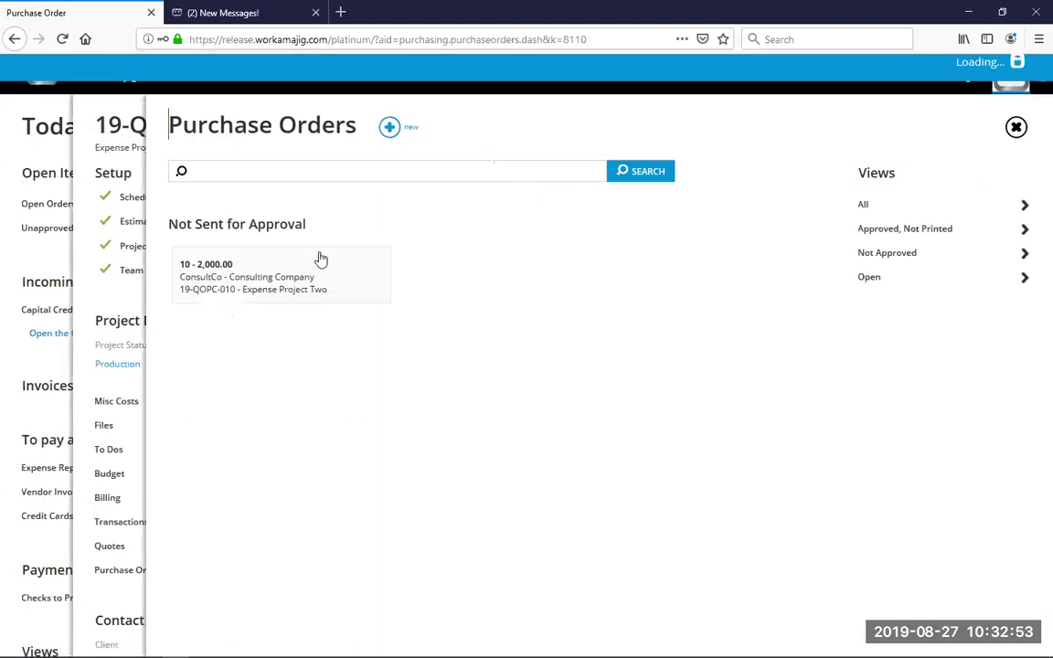
left_click(246, 276)
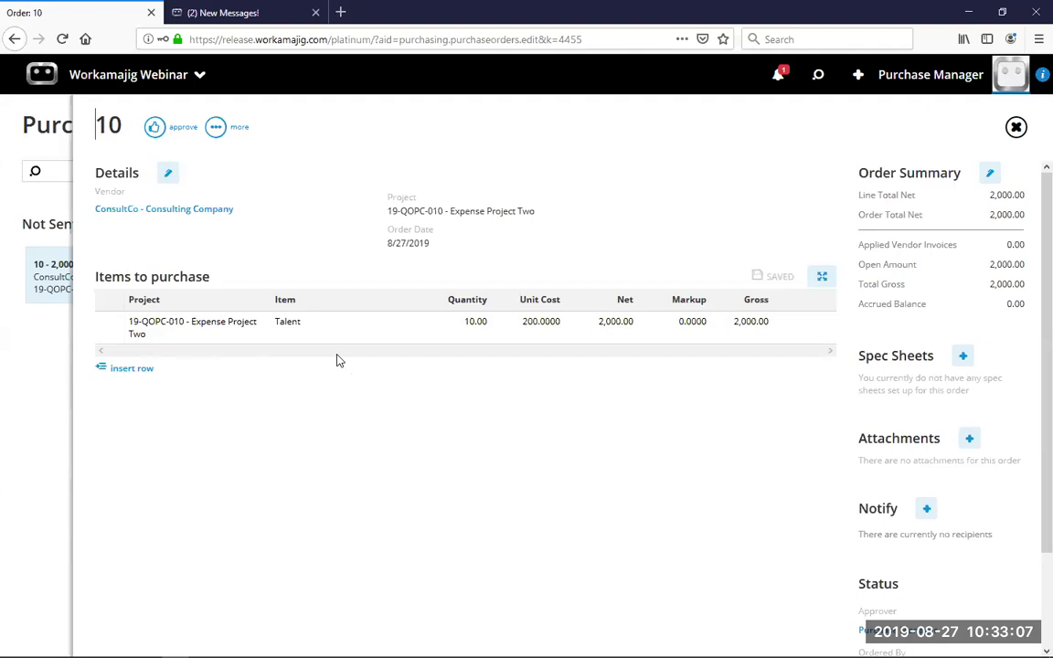
left_click(155, 128)
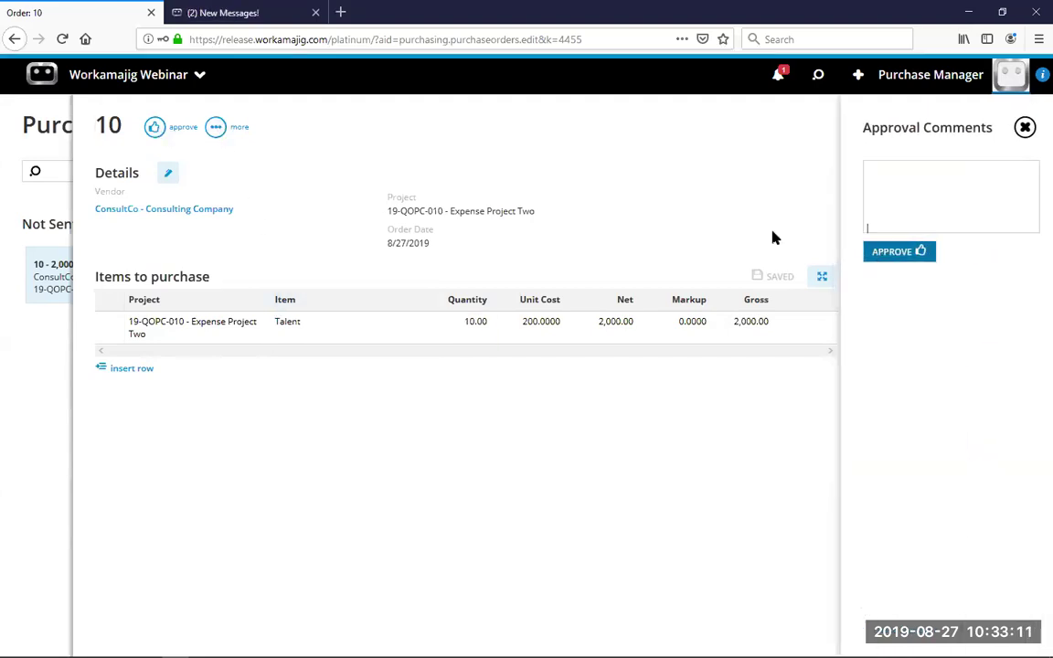
left_click(900, 250)
Look over the further actions available for the approved order, then return to the Today - Purchasing page
left_click(154, 127)
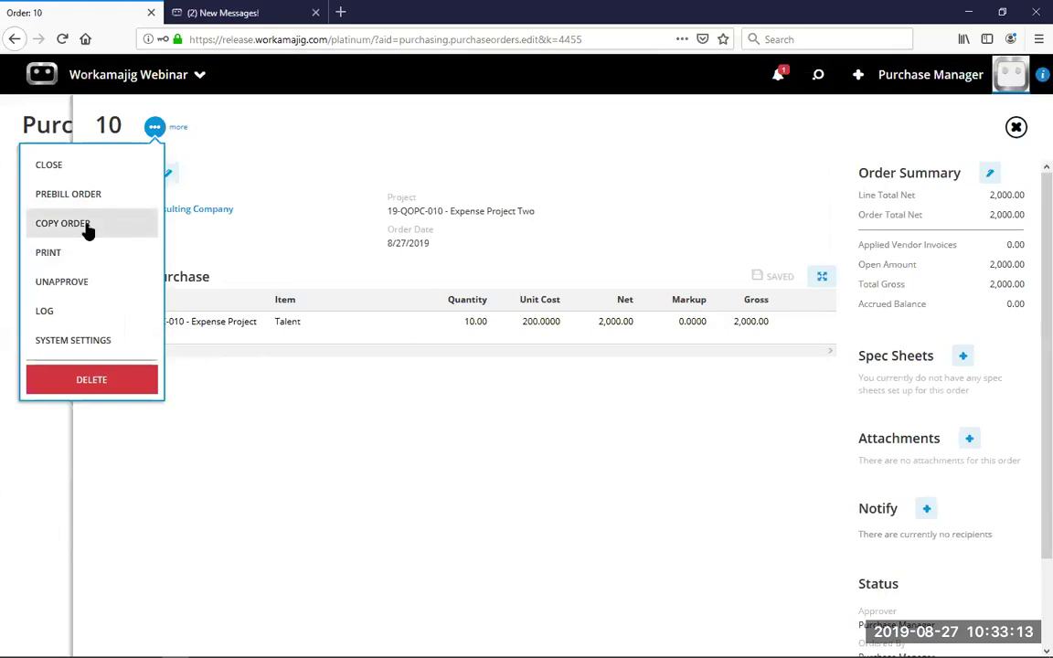
left_click(1018, 128)
left_click(1018, 128)
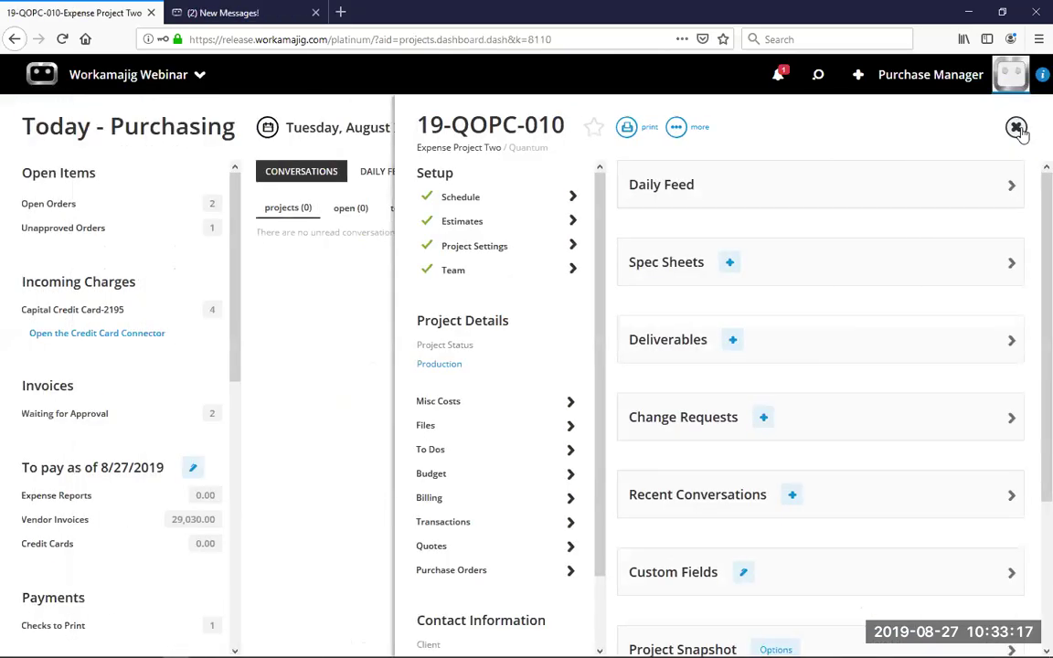
left_click(1018, 128)
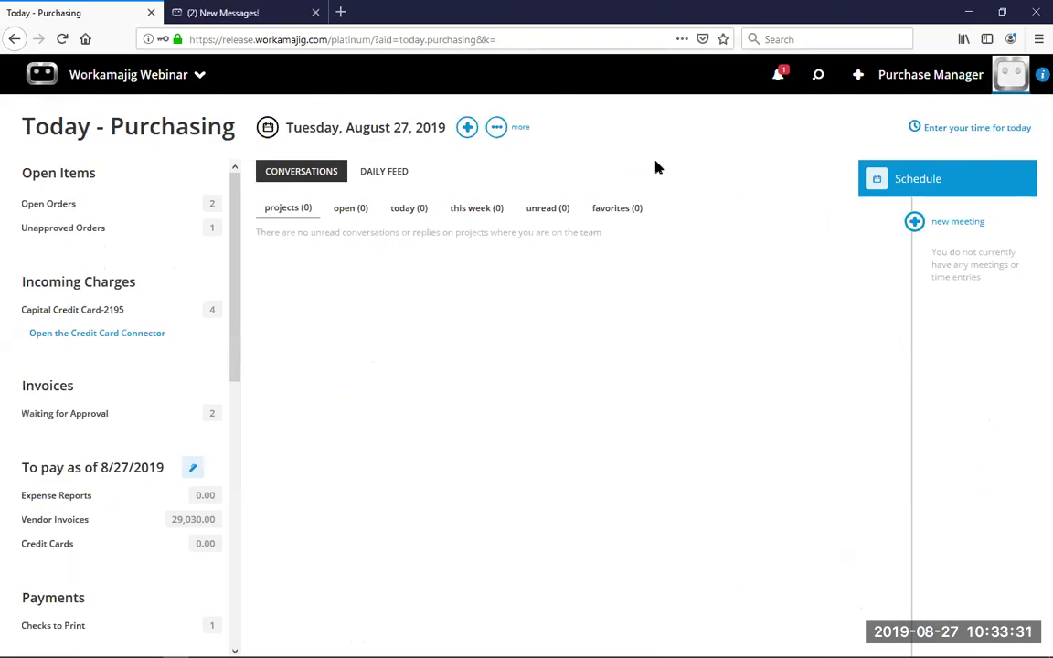
Open project 19-AC-009 - Expenses Project One from the recent items, then close it
left_click(818, 75)
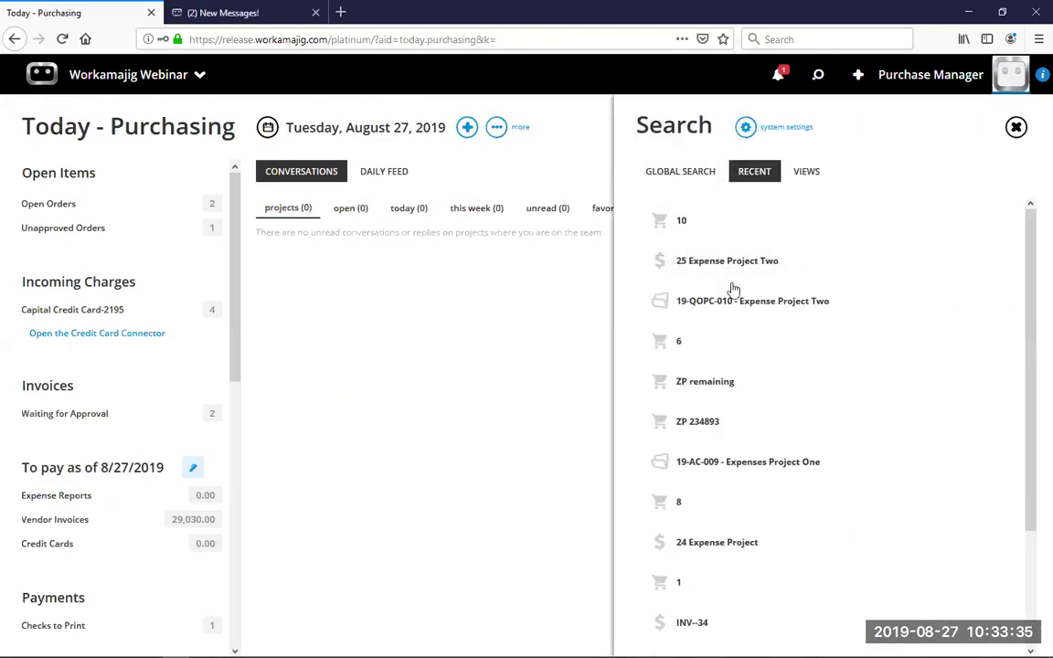
left_click(731, 462)
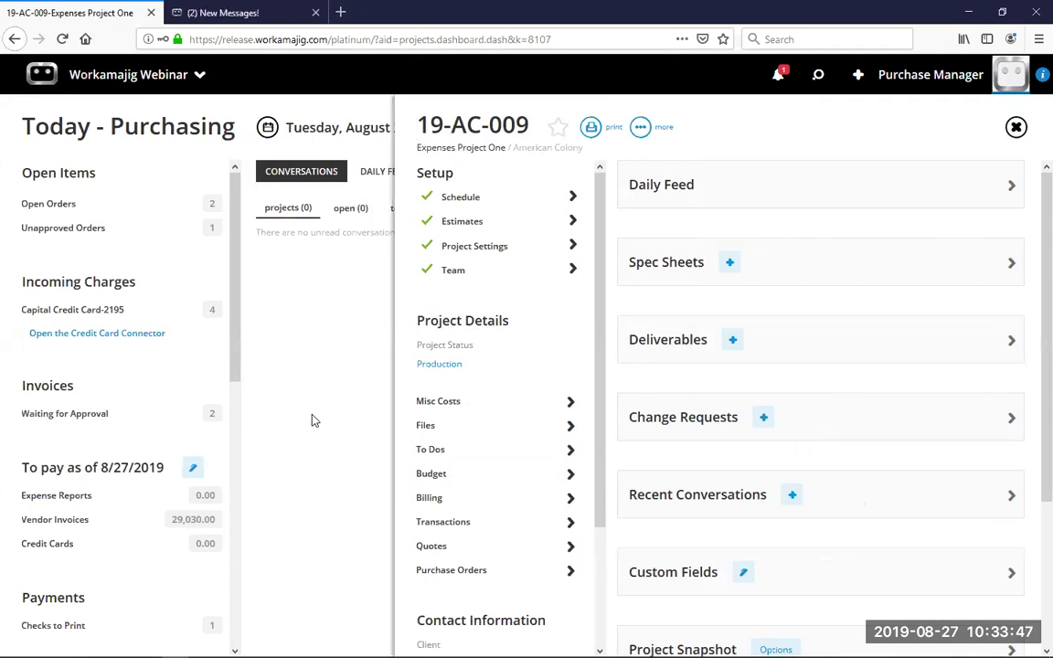
left_click(393, 294)
Start a new vendor invoice for the vendor OvhdRent-Building Landlord with invoice number weirere1223
left_click(467, 127)
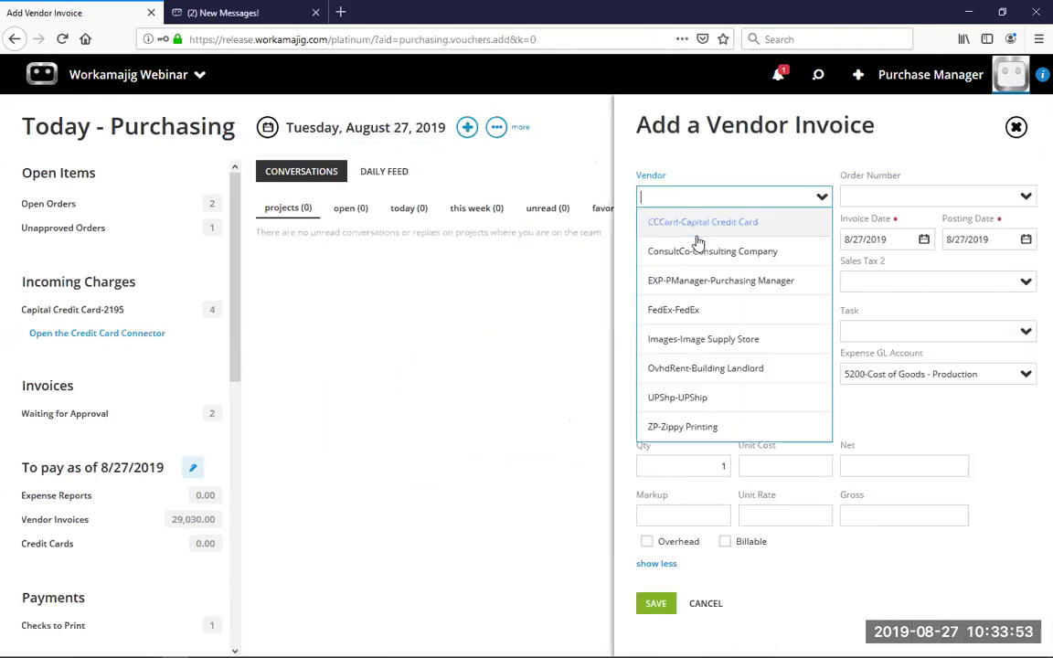
left_click(715, 368)
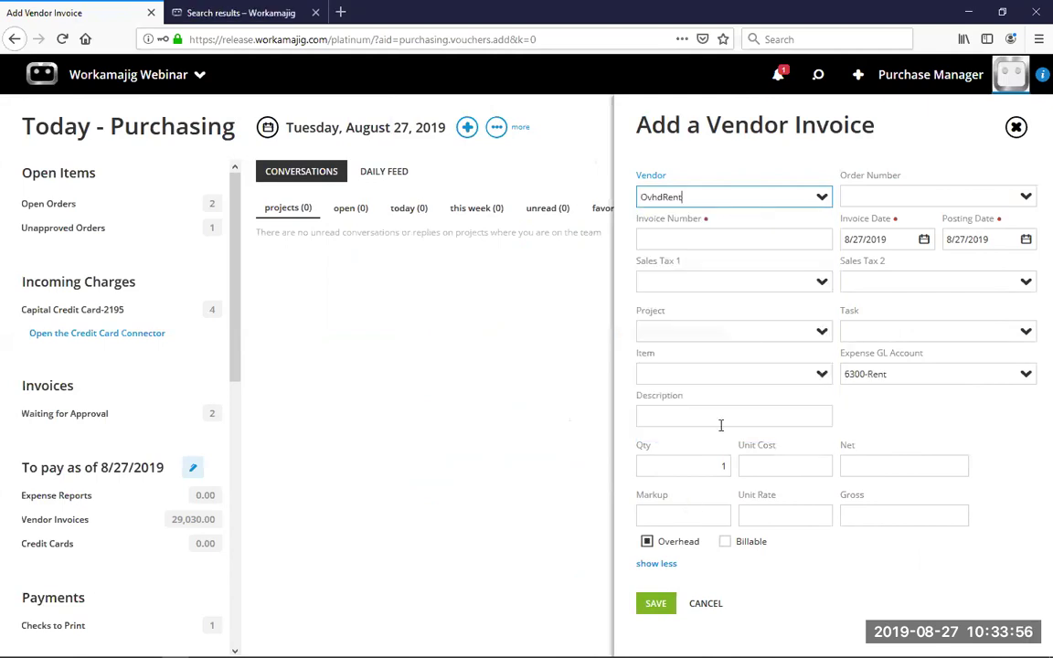
left_click(688, 240)
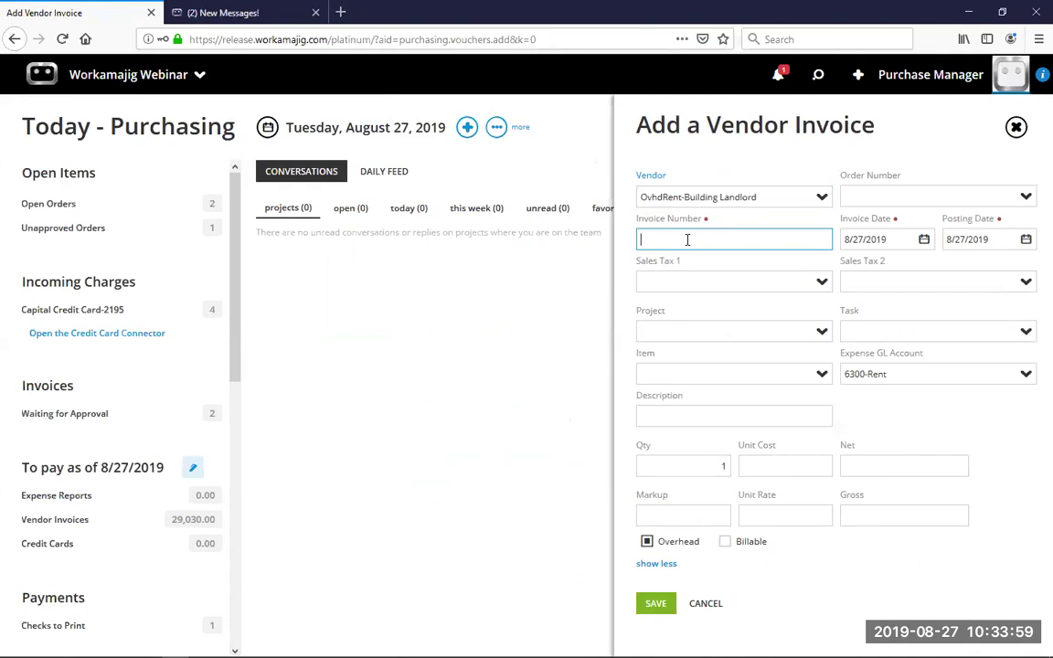
type("weirere1223")
Set the rent invoice's unit cost to 1000 with a quantity of 1 and save the invoice
left_click(666, 284)
left_click(718, 421)
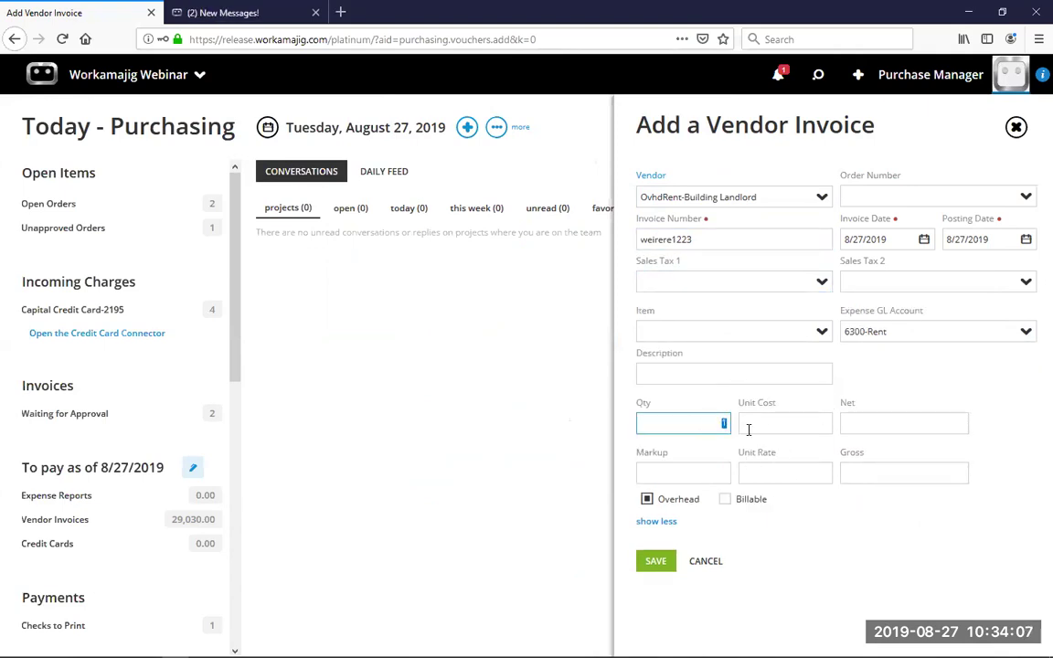
left_click(748, 430)
type("1000")
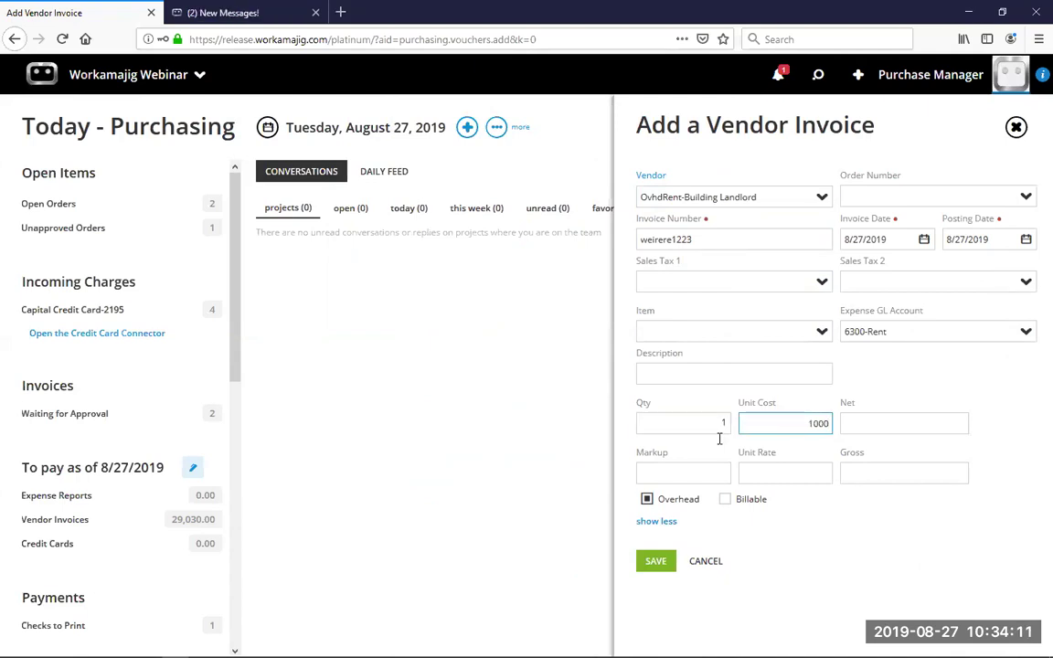
left_click(855, 545)
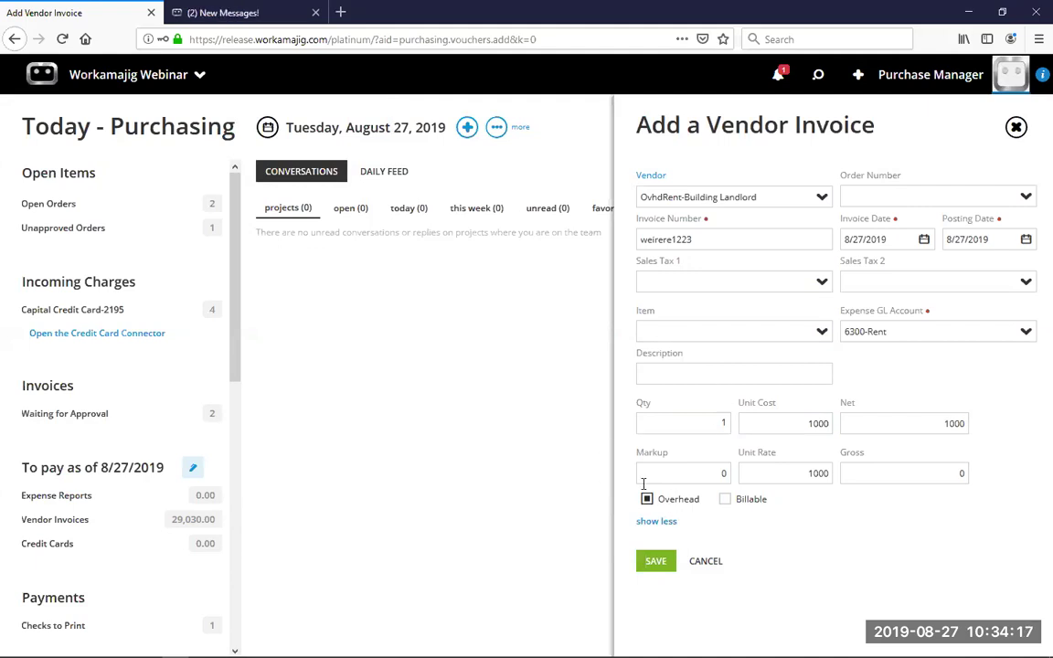
left_click(649, 563)
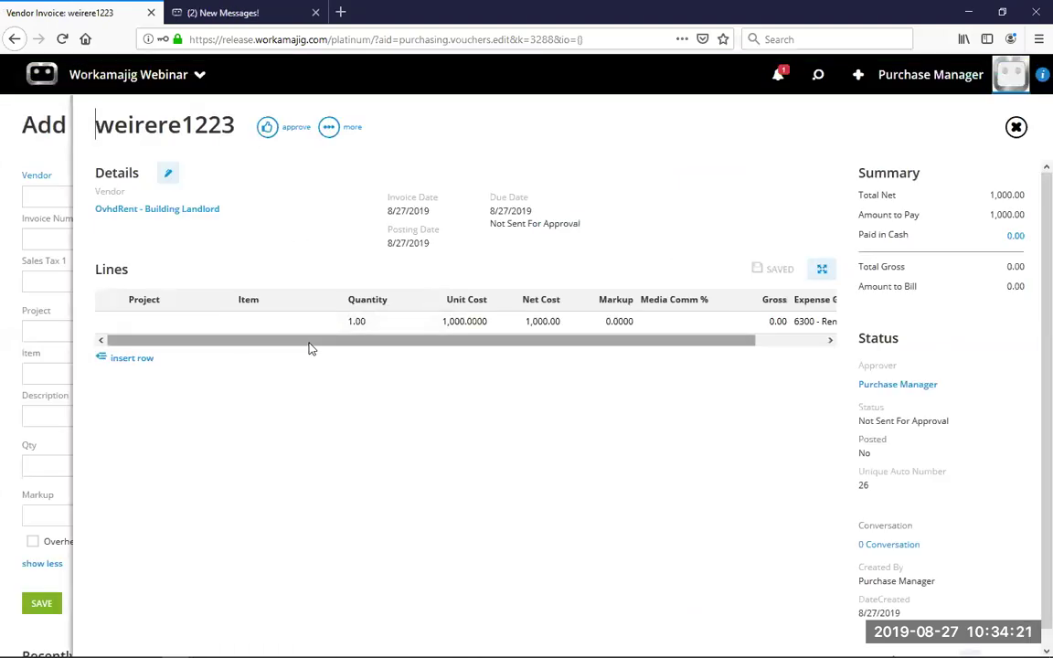
Look over the further actions available for the saved rent invoice, then close it and the blank invoice form
left_click(329, 128)
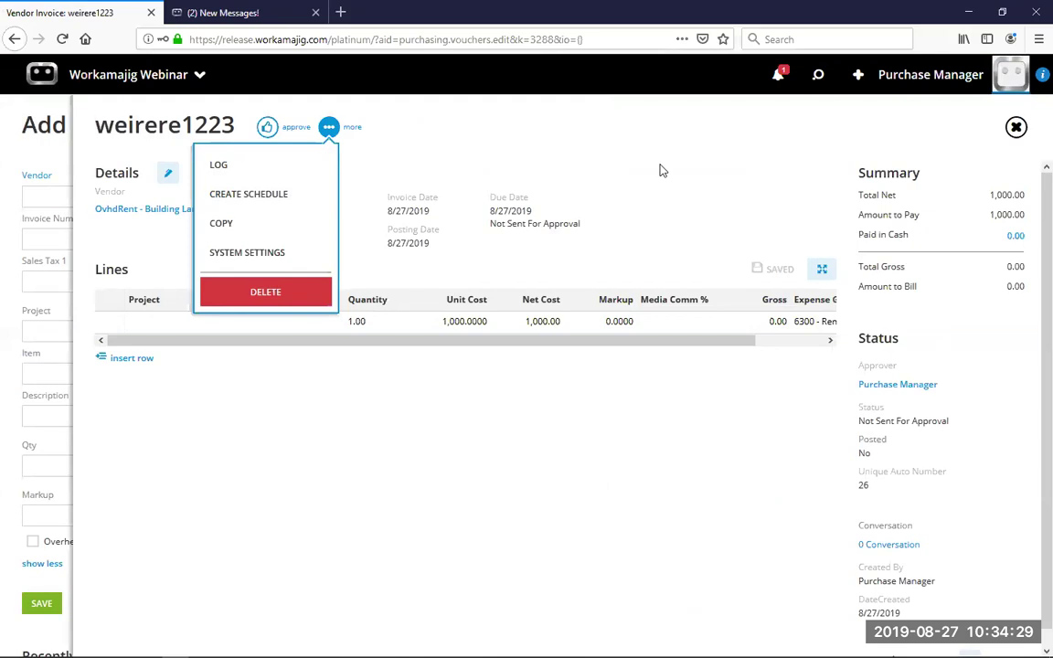
left_click(1015, 129)
left_click(1015, 129)
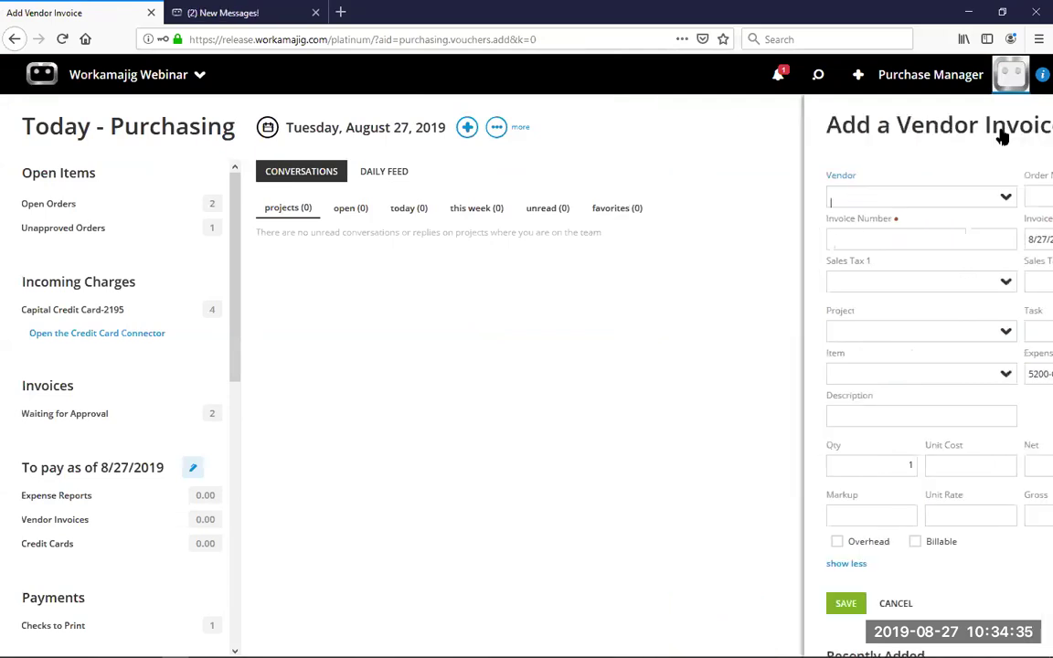
Start a new vendor invoice for ConsultCo-Consulting Company with invoice number 34343
left_click(467, 128)
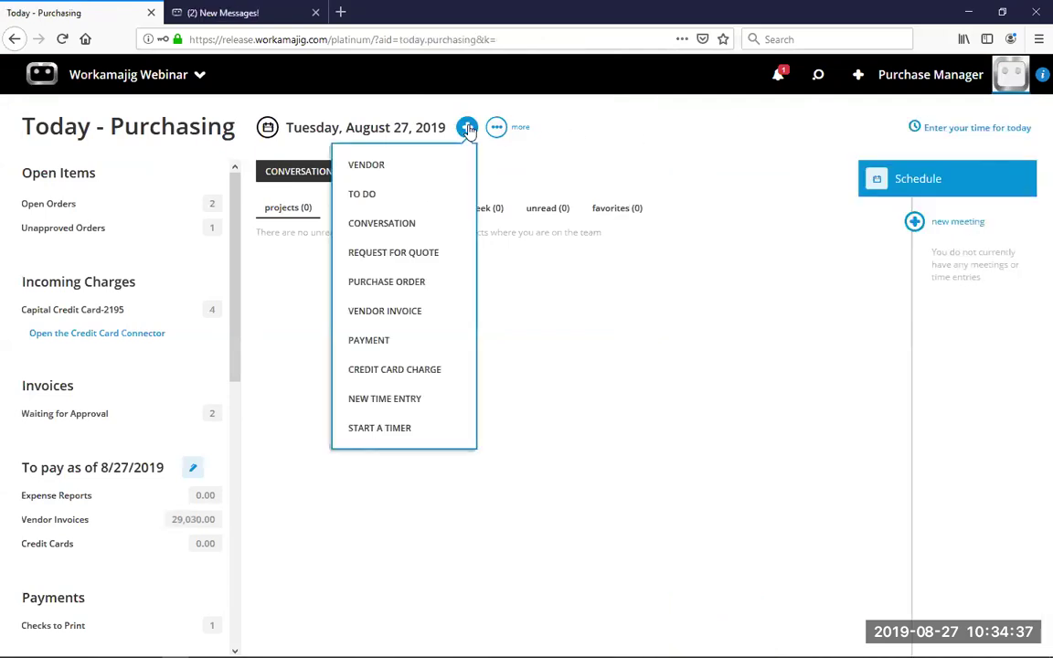
left_click(405, 313)
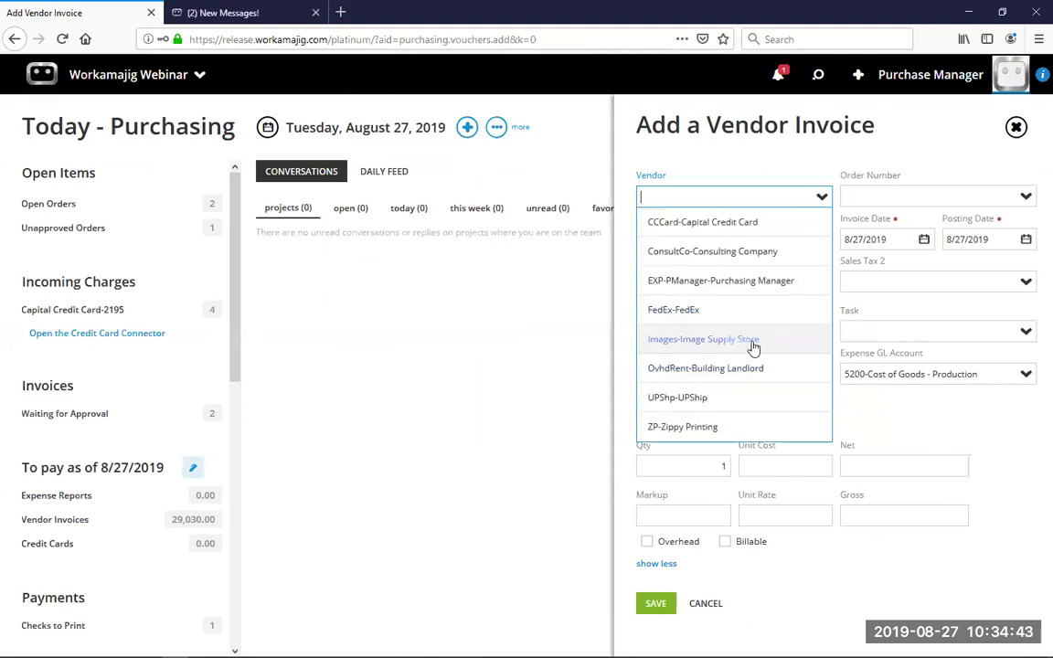
left_click(732, 252)
left_click(730, 236)
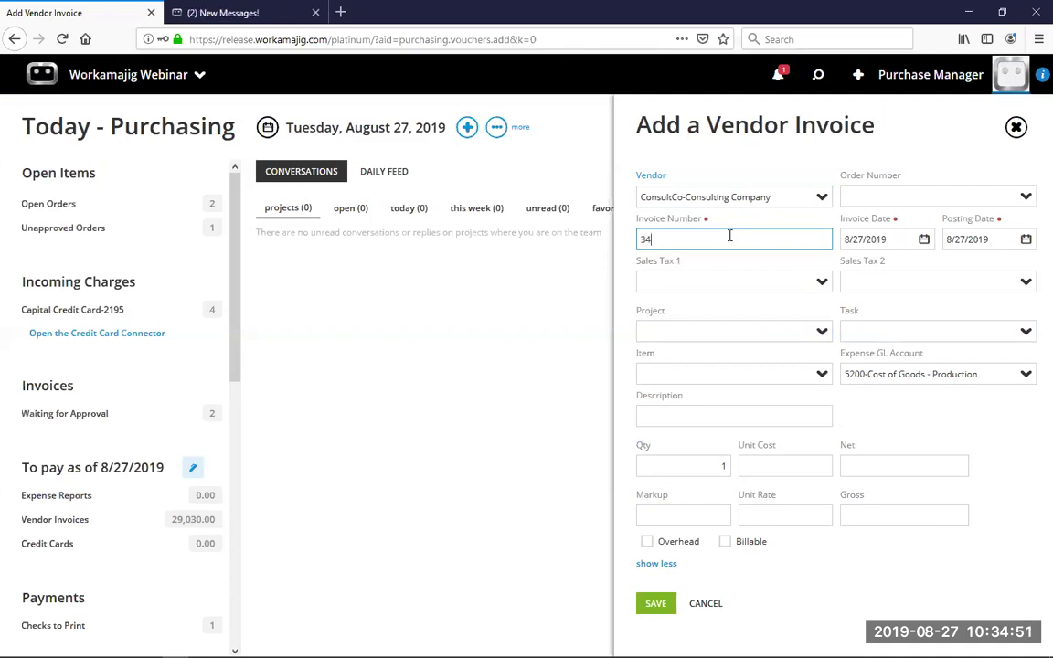
Set the ConsultCo invoice's quantity to 10, unit cost to 800 and markup to 10
left_click(722, 465)
type("0")
key("Tab")
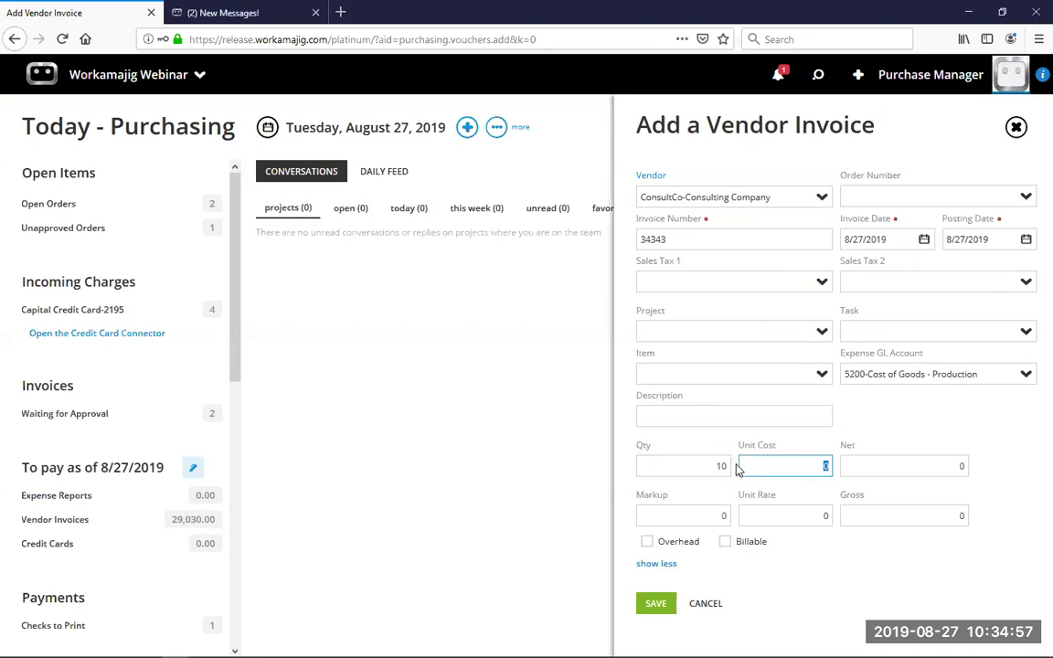
type("800")
key("Tab")
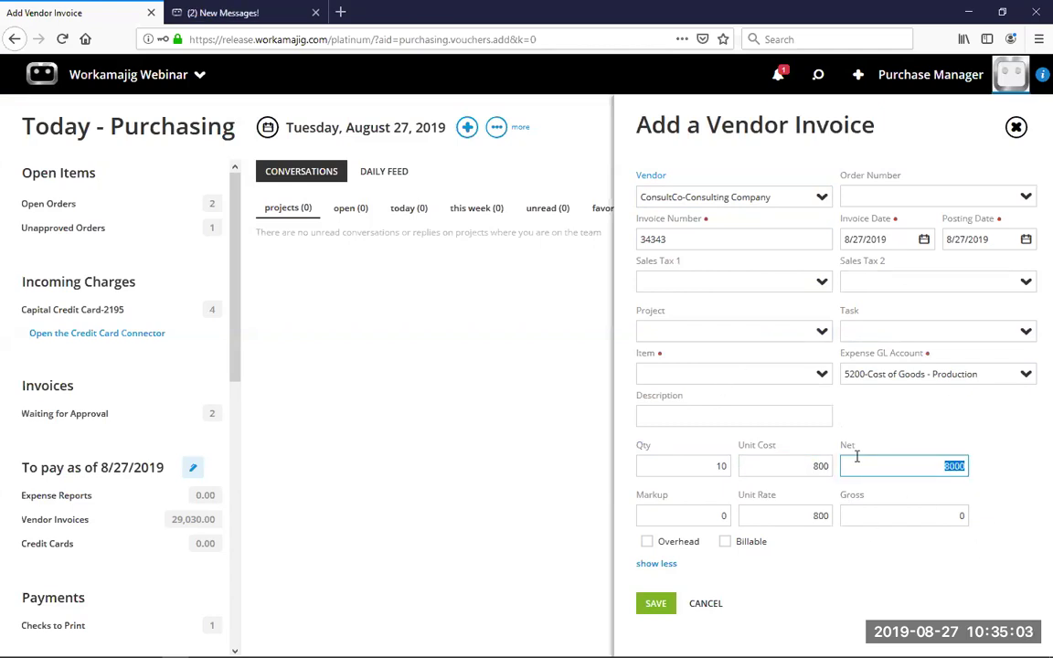
left_click(726, 517)
type("10")
key("Tab")
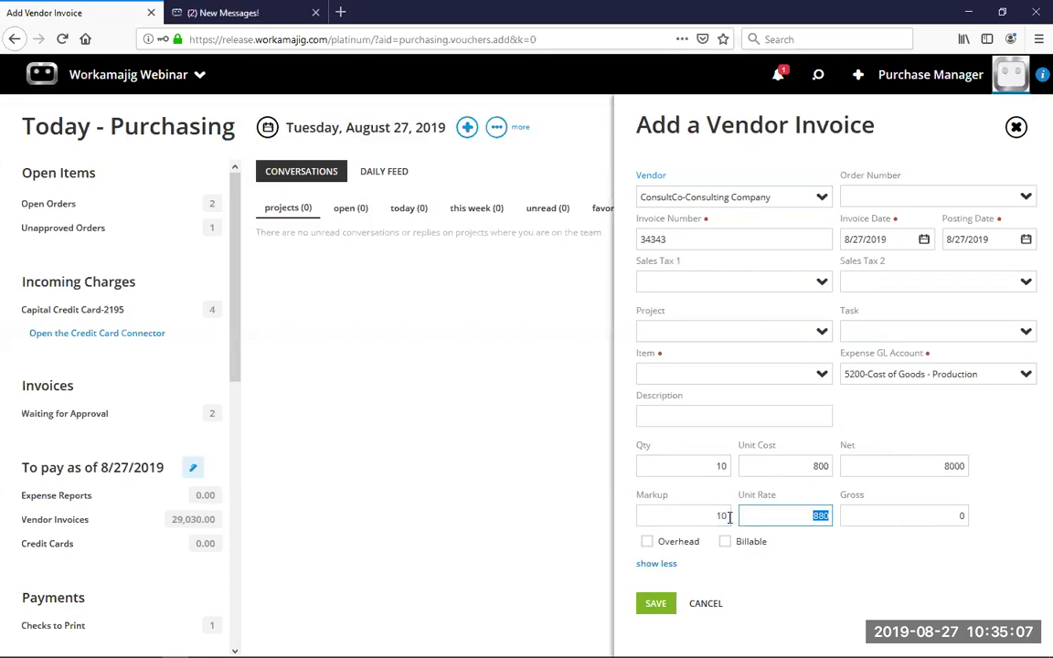
Look up the ConsultCo invoice's project with "two", then with "one" to find 19-AC-009 - Expenses Project One
left_click(683, 332)
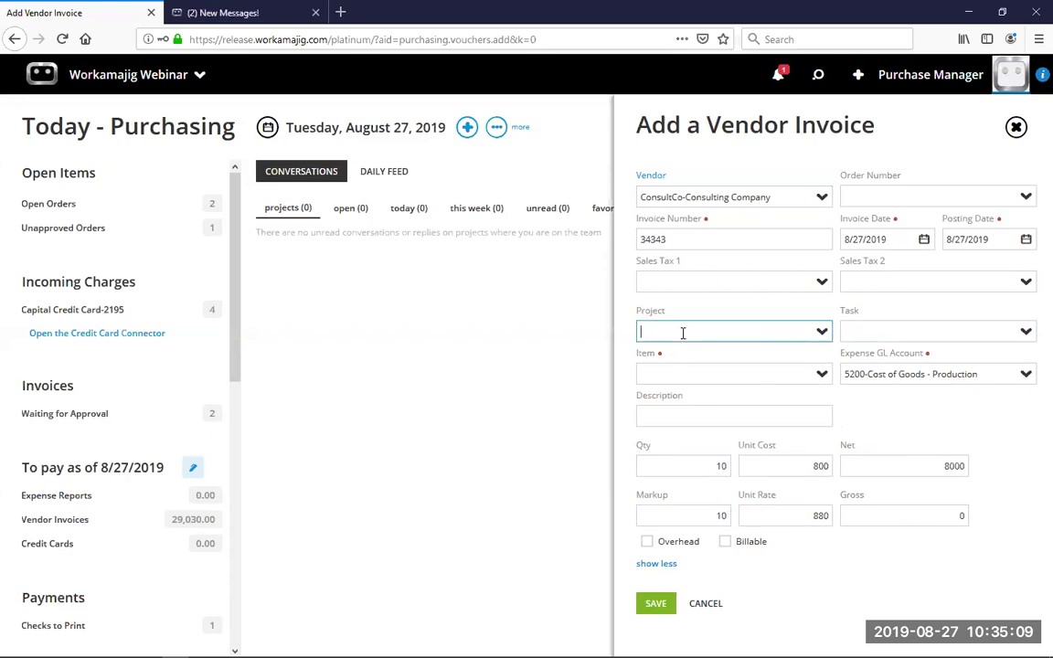
type("two")
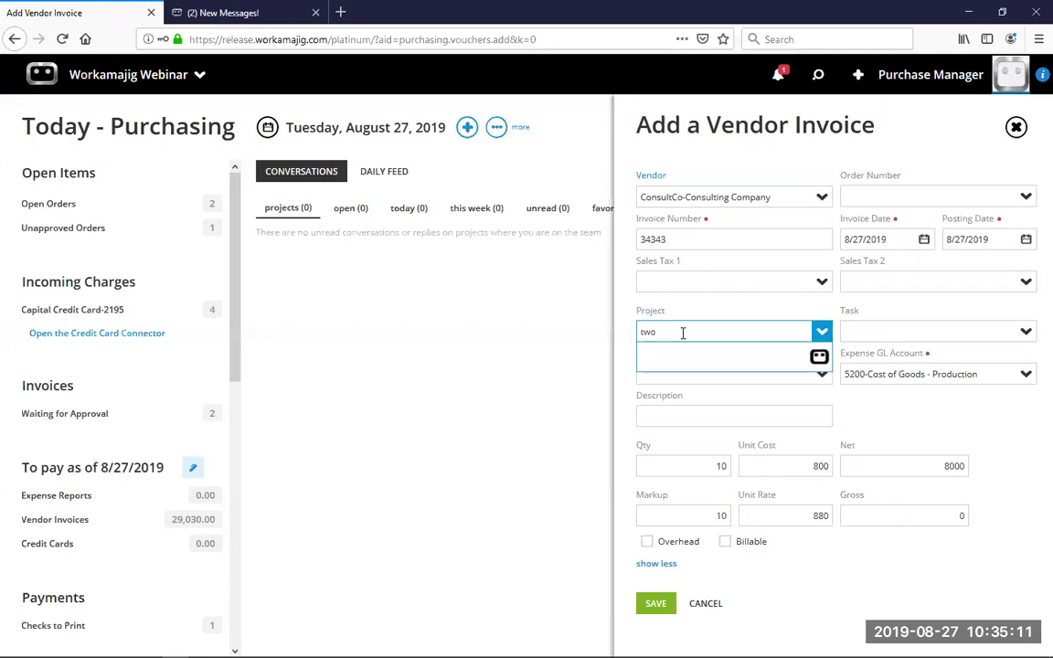
key("BackSpace")
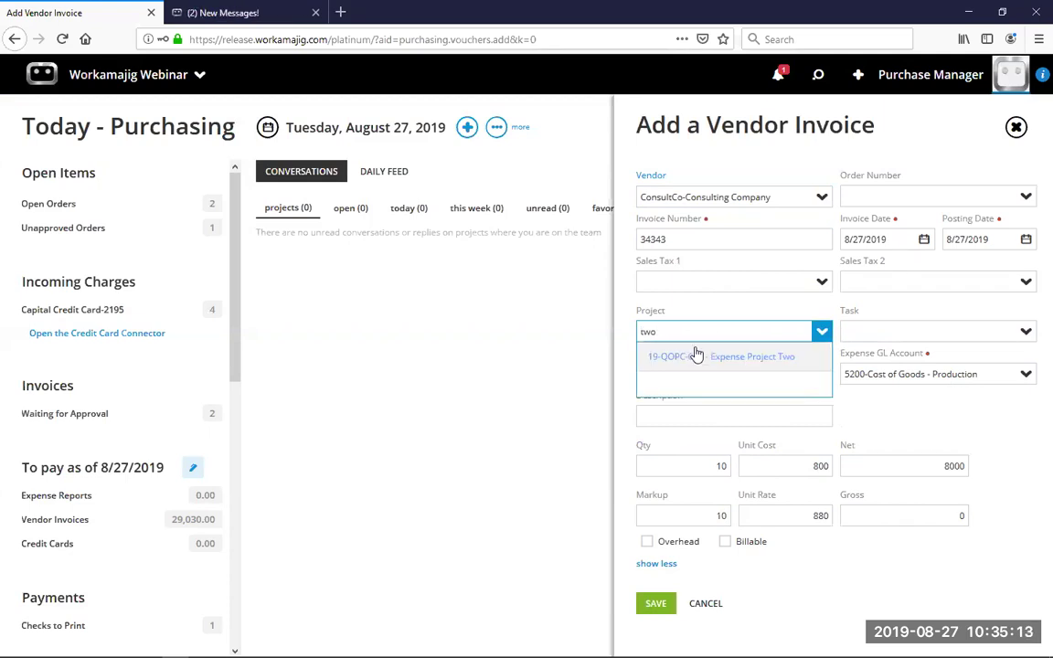
key("BackSpace")
key("BackSpace")
type("one")
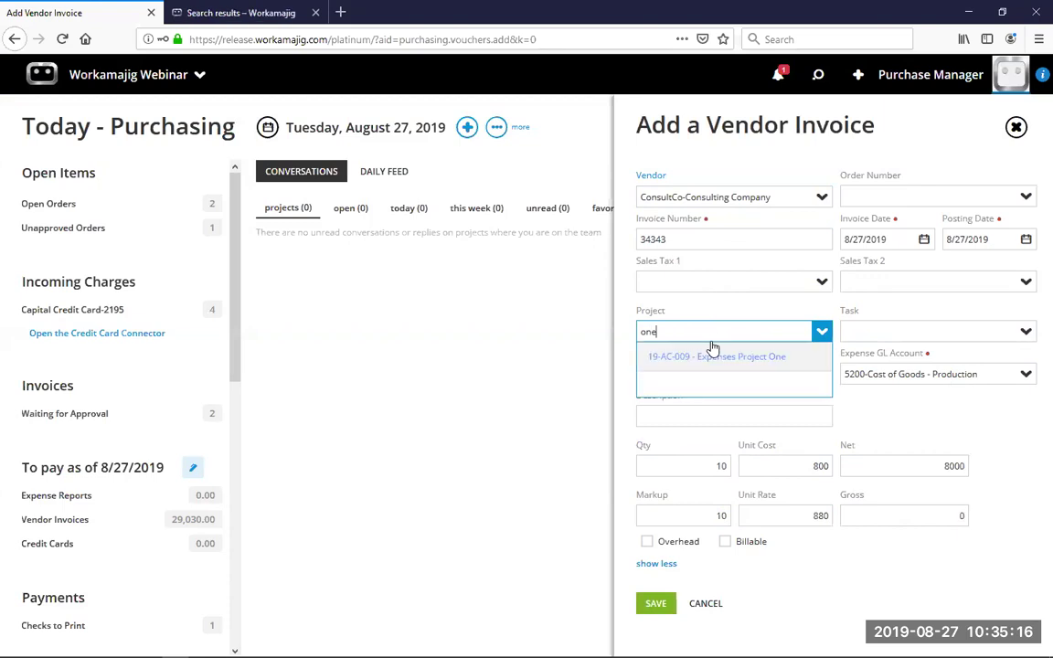
Assign the vendor invoice to project 19-AC-009 Expenses Project One with item OUT-Talent, and save it
left_click(712, 355)
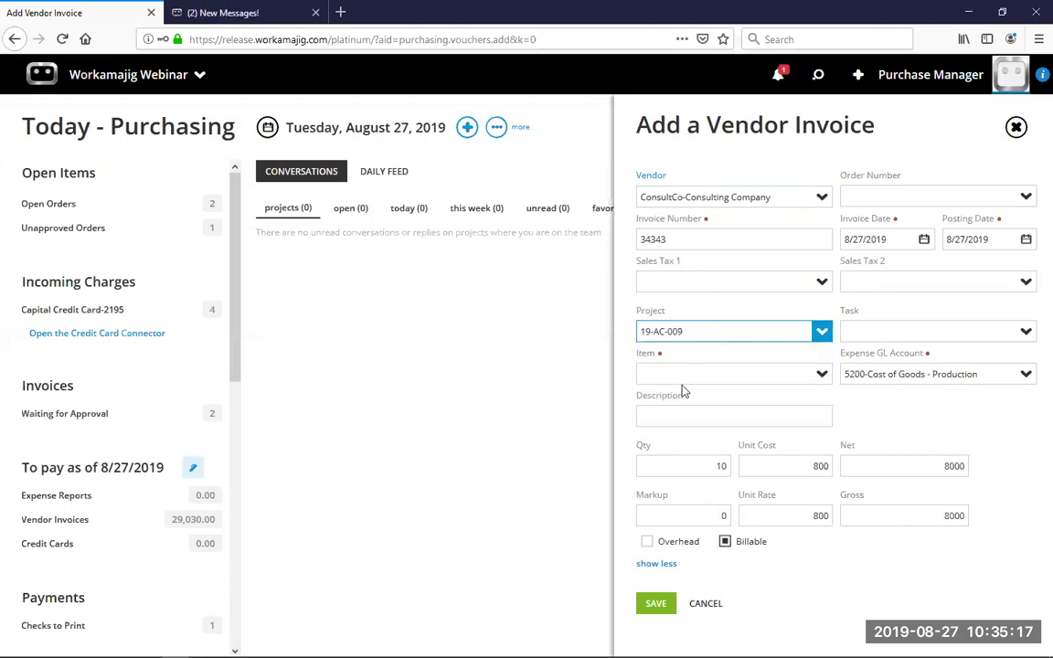
left_click(822, 376)
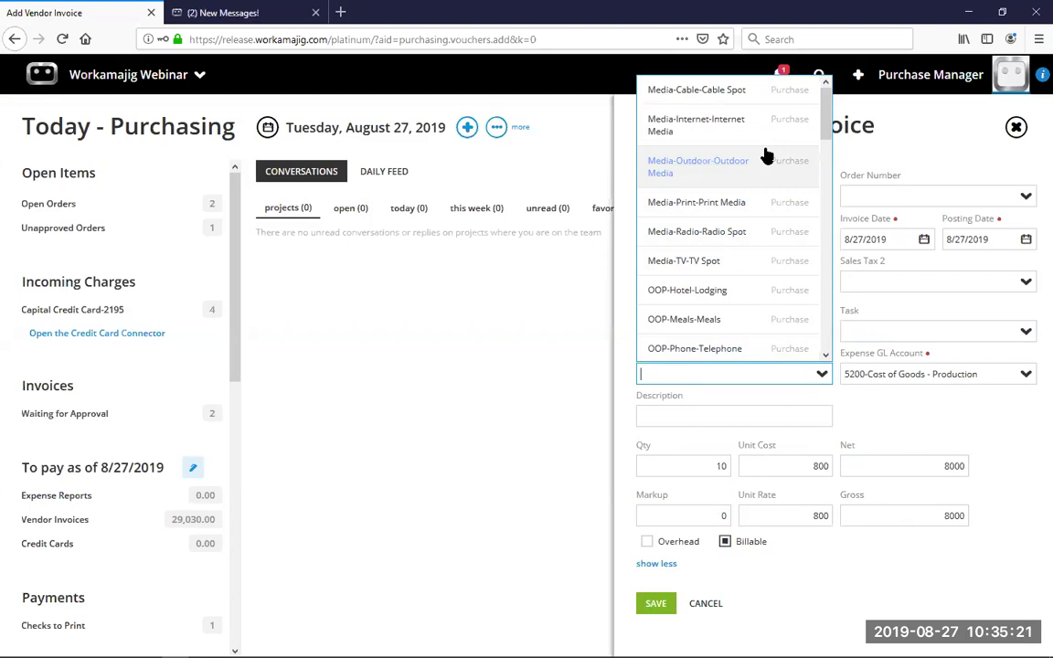
scroll(766, 157, "down", 6)
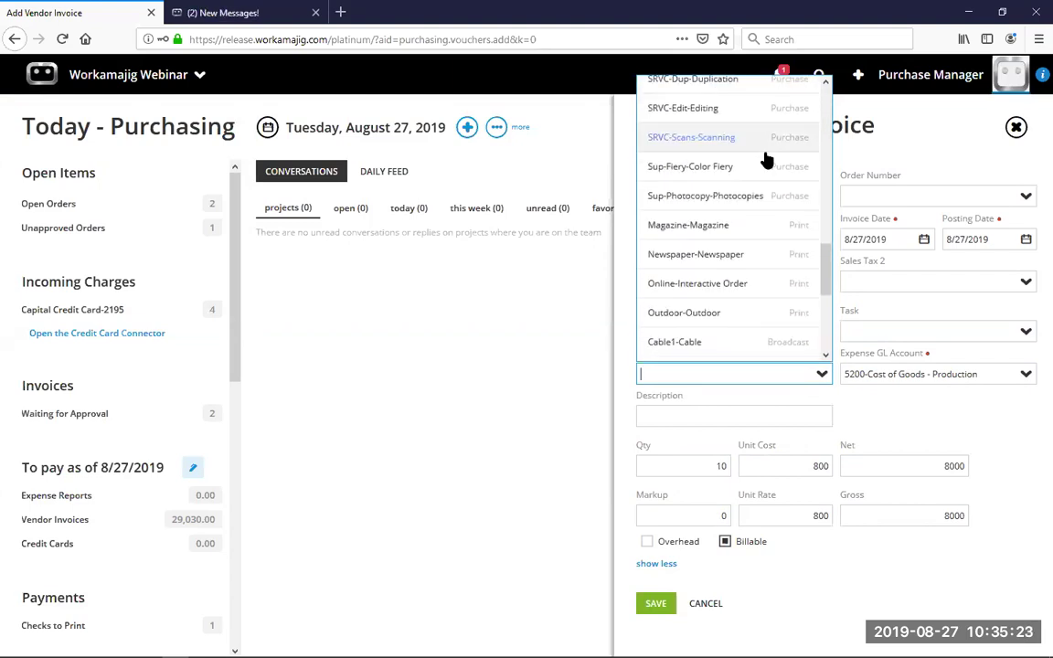
scroll(766, 160, "up", 2)
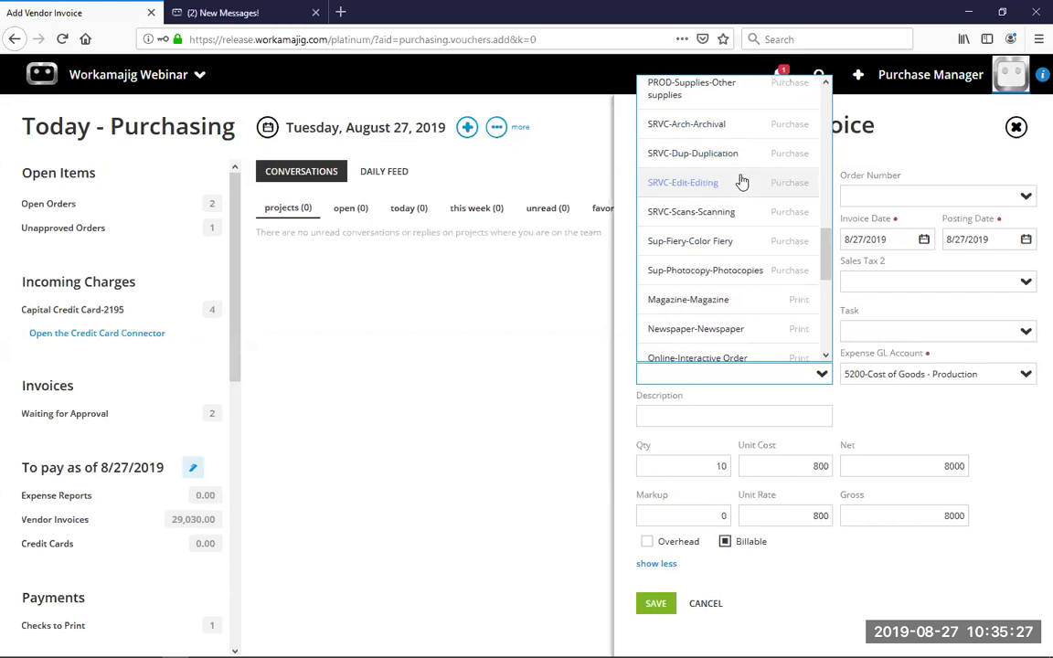
scroll(742, 182, "up", 2)
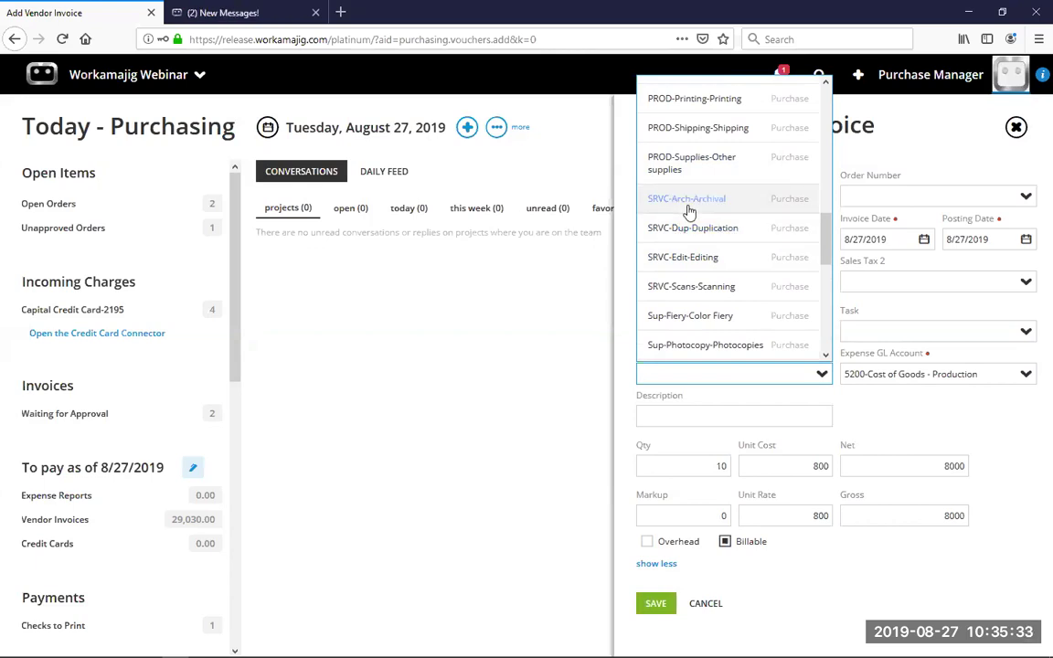
scroll(706, 196, "down", 3)
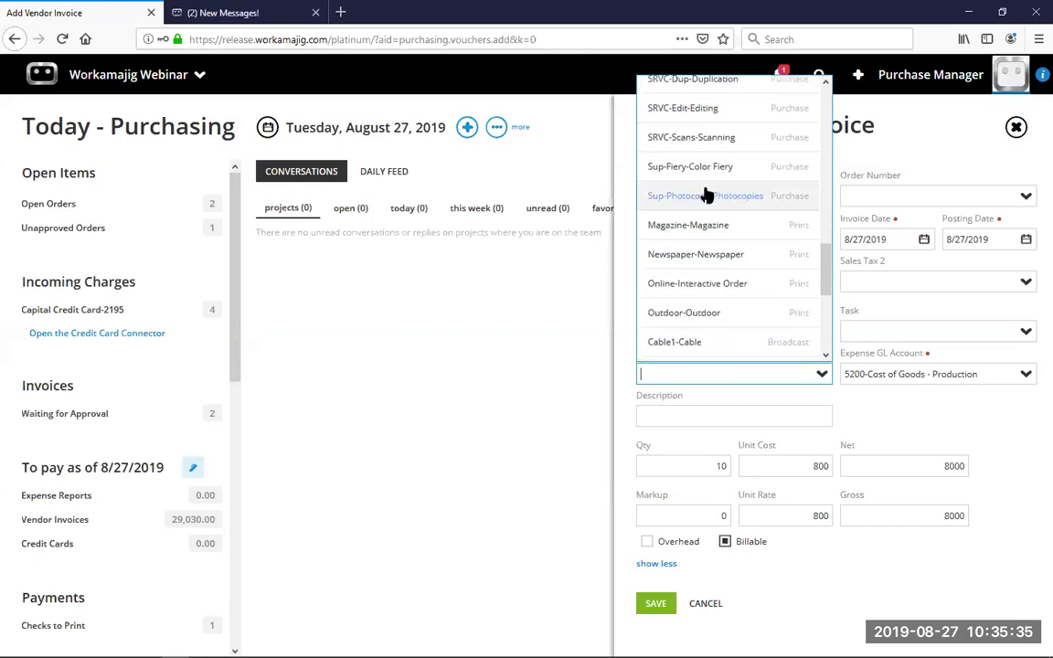
scroll(707, 195, "down", 5)
scroll(707, 195, "up", 2)
scroll(706, 195, "up", 8)
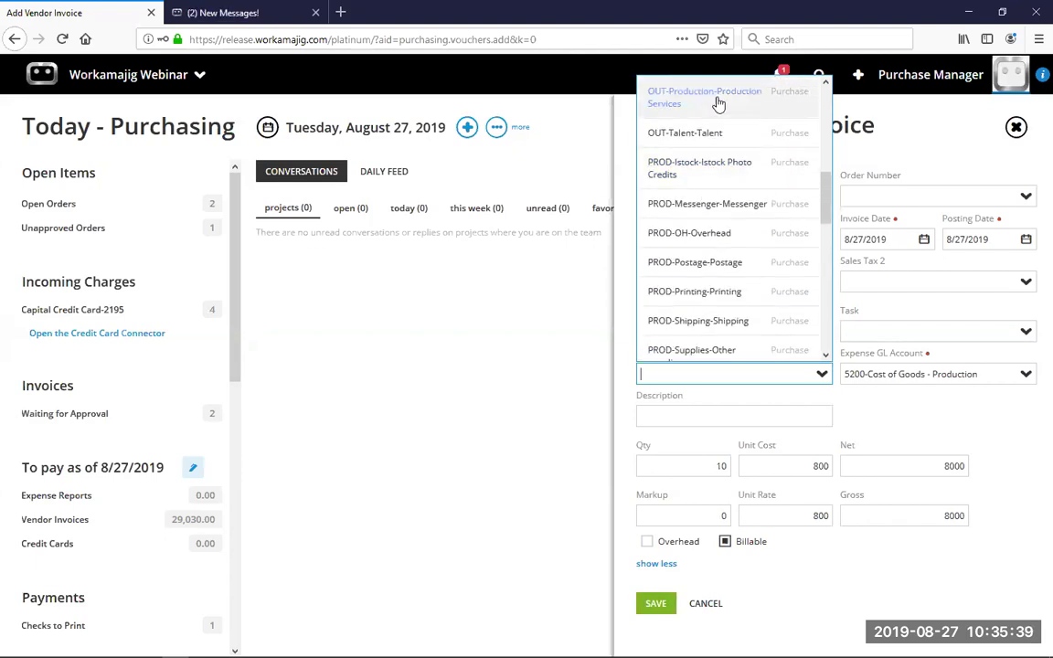
left_click(717, 133)
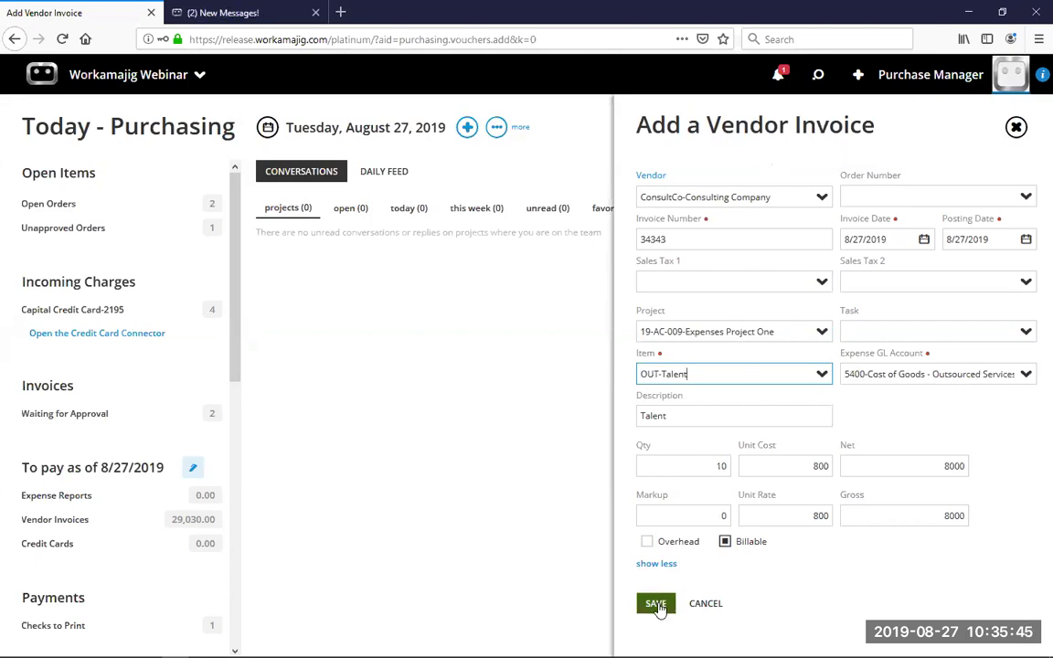
left_click(656, 606)
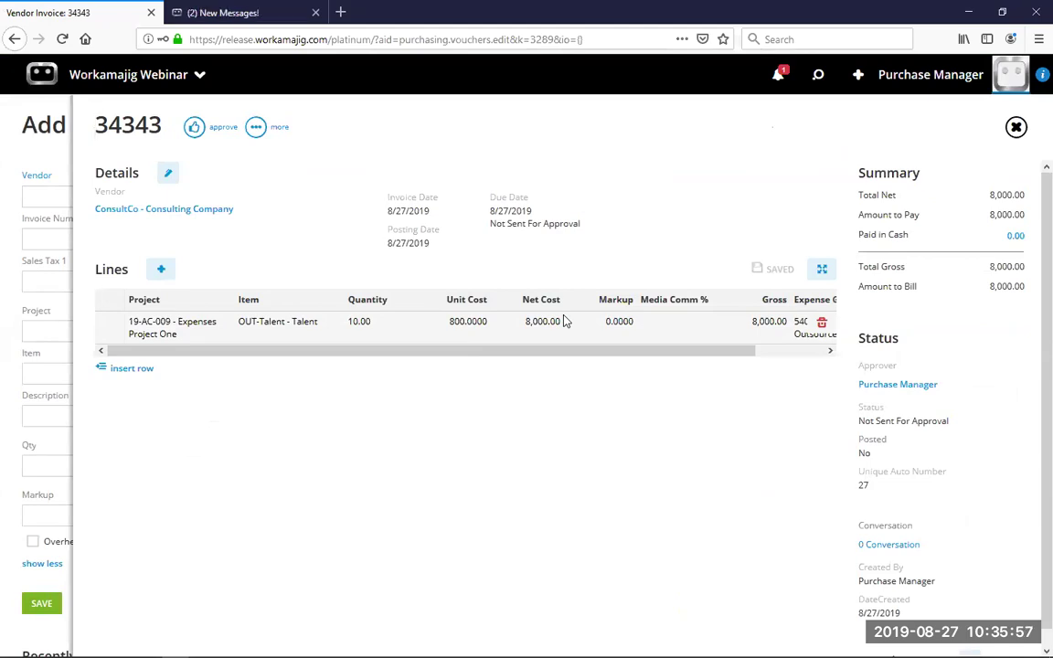
left_click(131, 369)
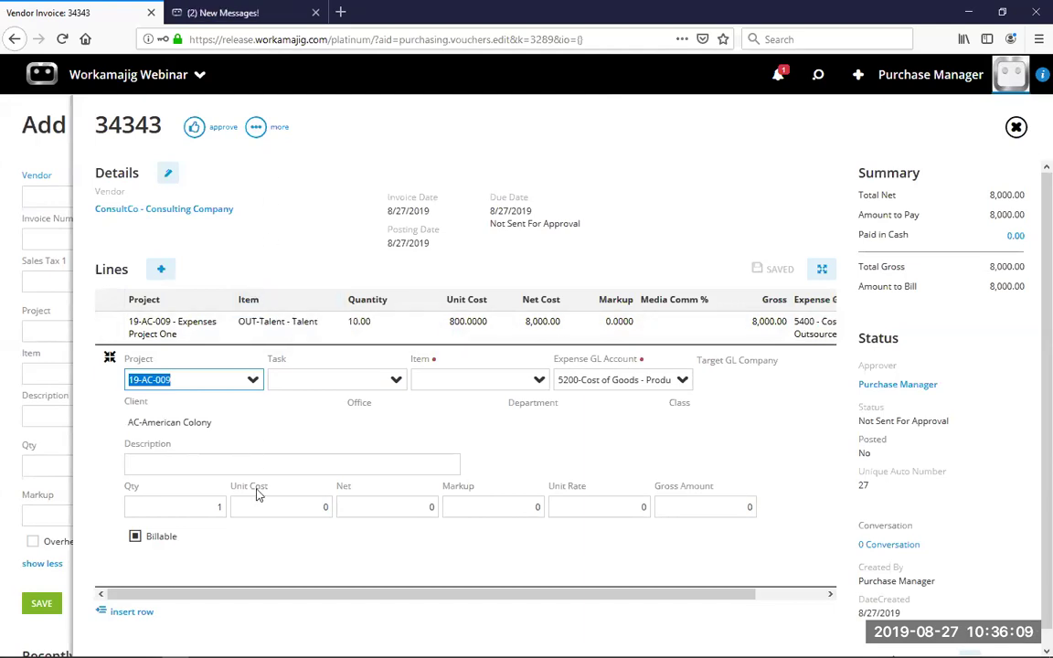
left_click(315, 182)
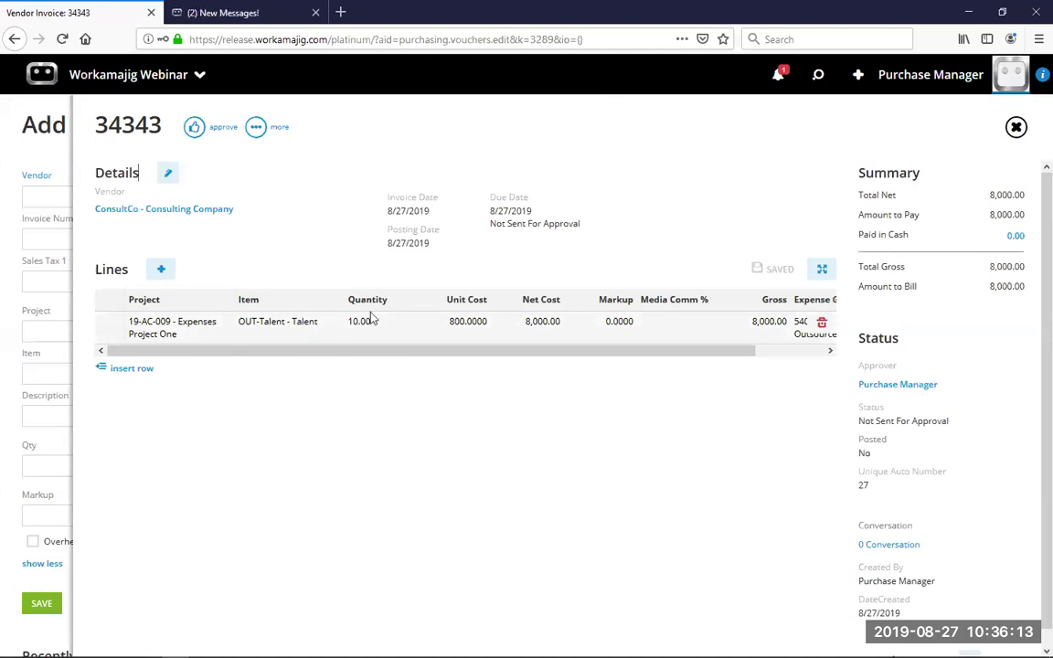
left_click(272, 130)
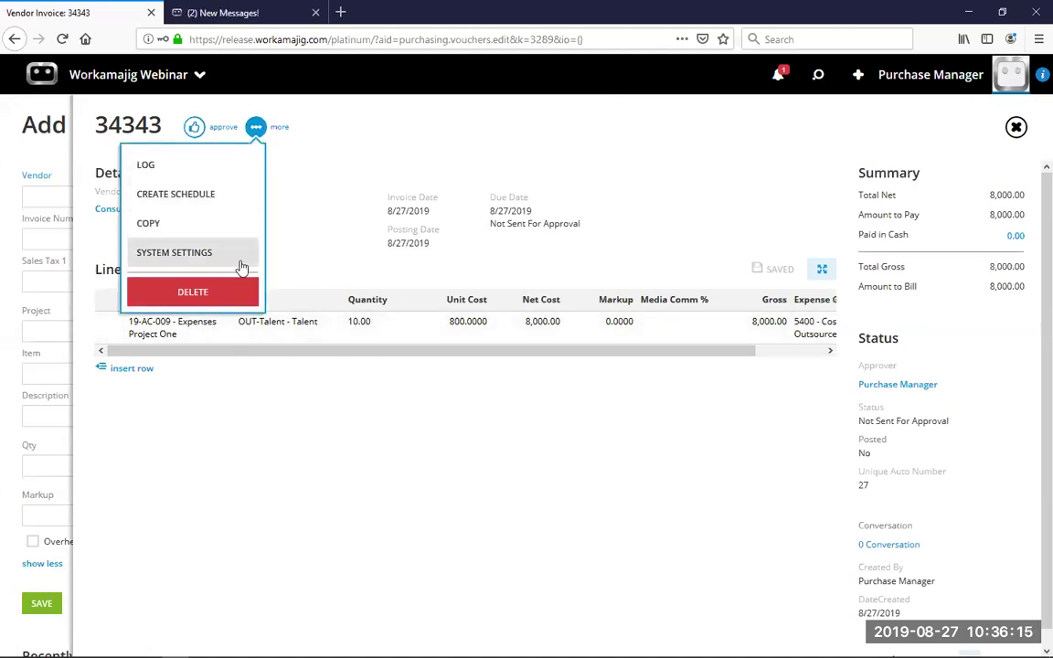
left_click(308, 226)
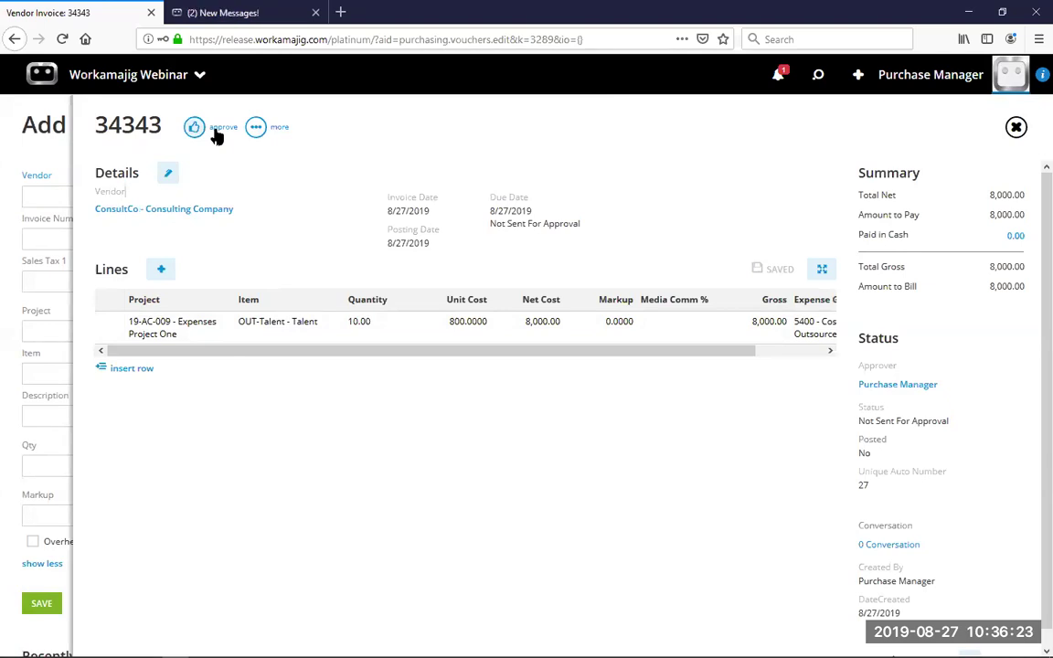
Examine the by-item budget of the recently used project 19-AC-009 - Expenses Project One, and return to the vendor invoice
left_click(819, 76)
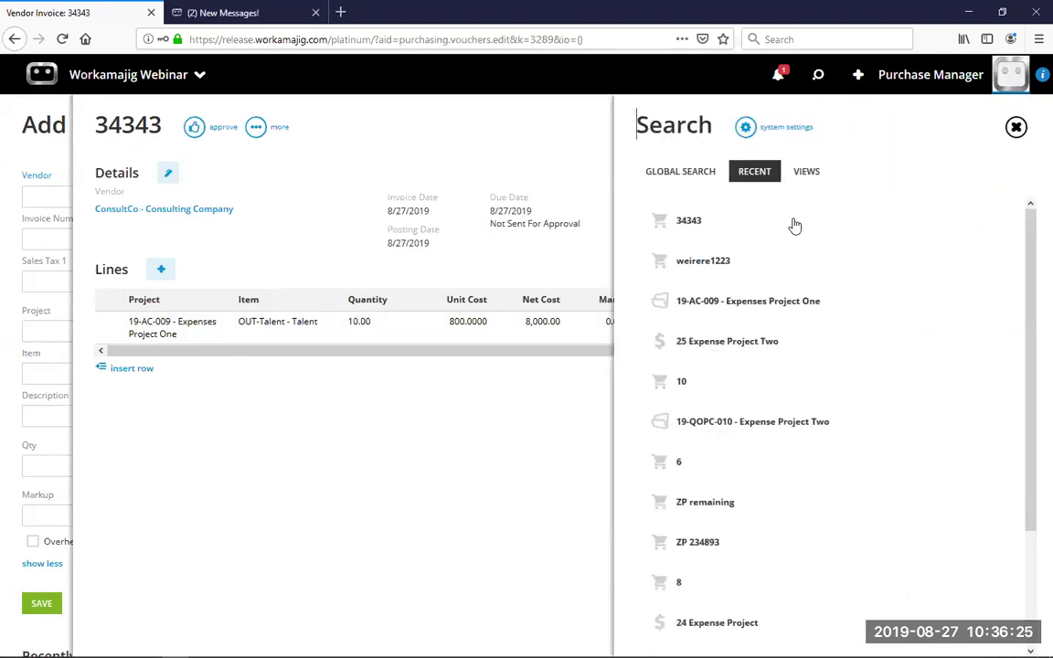
left_click(789, 294)
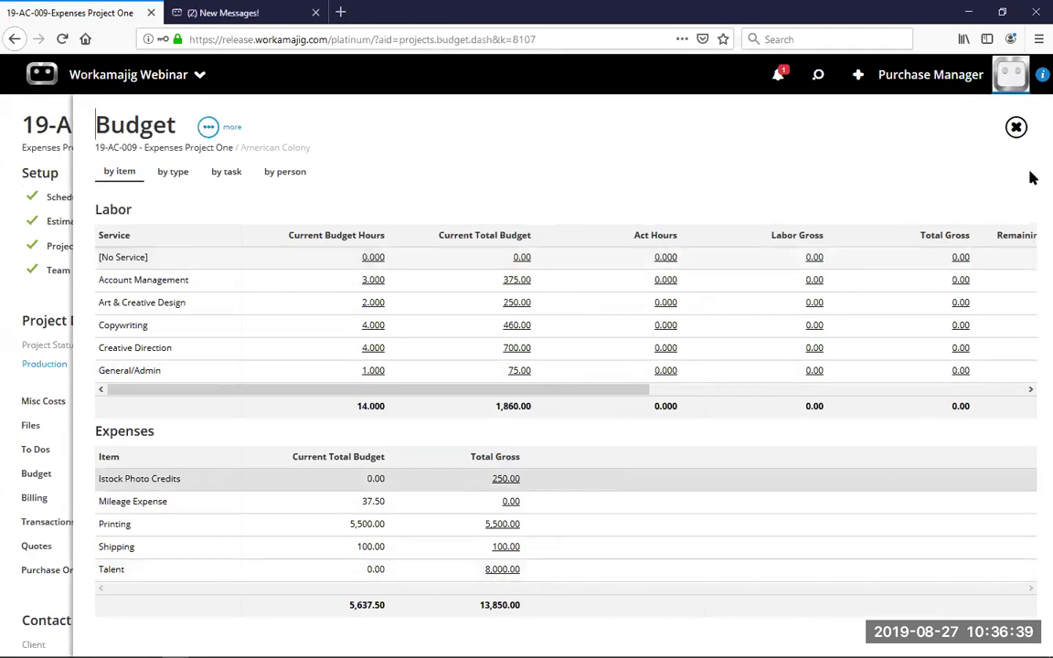
left_click(1016, 128)
left_click(1016, 129)
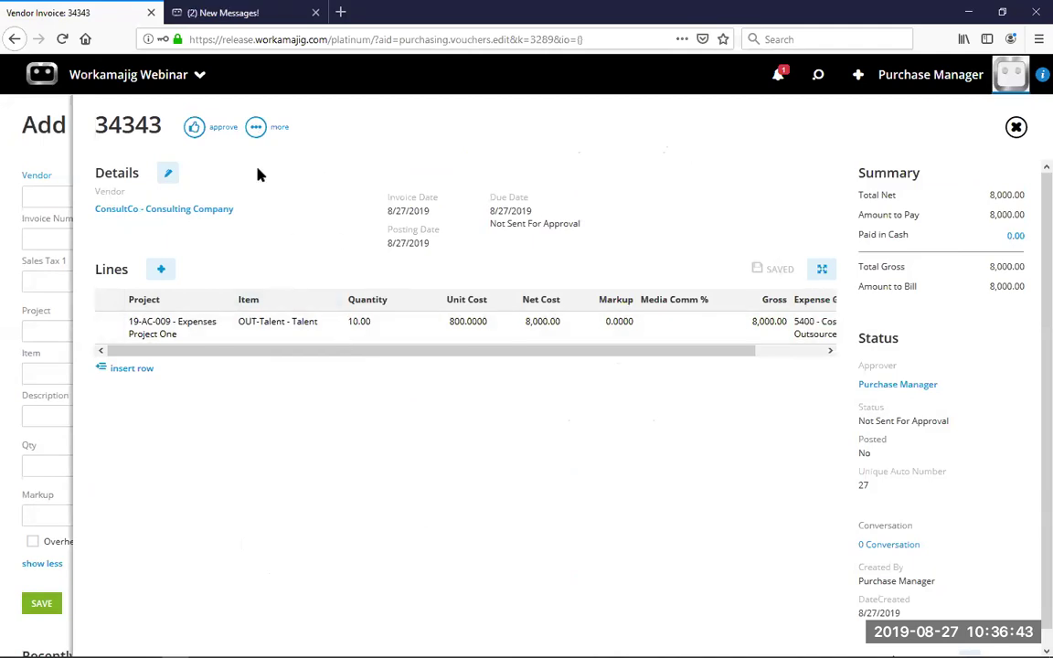
Delete the saved vendor invoice for ConsultCo - Consulting Company
left_click(256, 127)
left_click(188, 289)
left_click(949, 76)
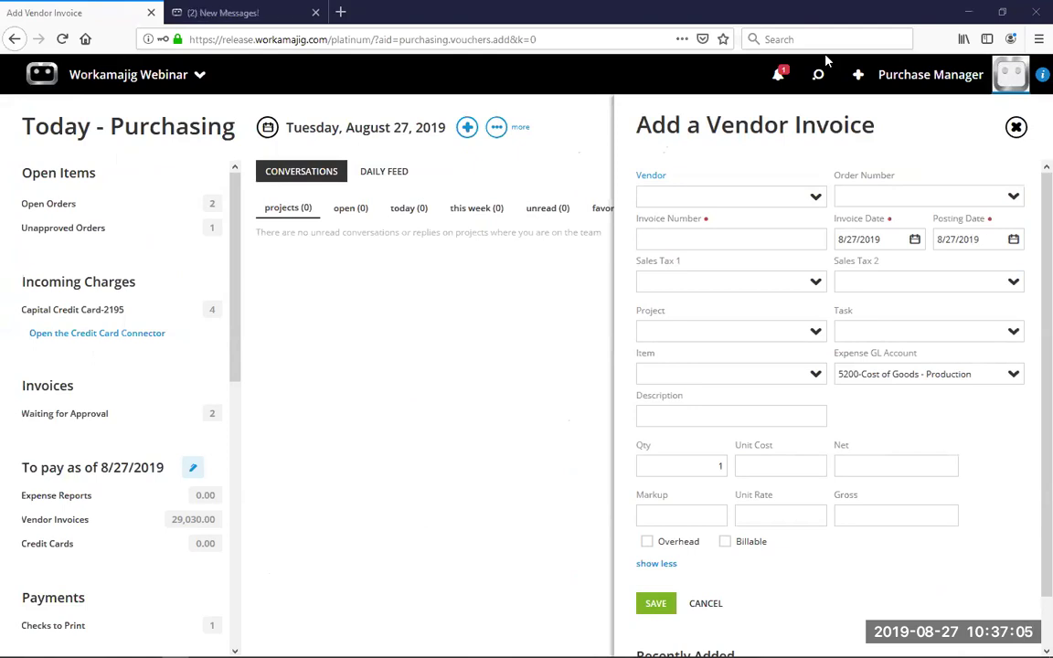
Close the blank vendor invoice form and create a new report in My Expense Reports
left_click(1017, 127)
left_click(818, 77)
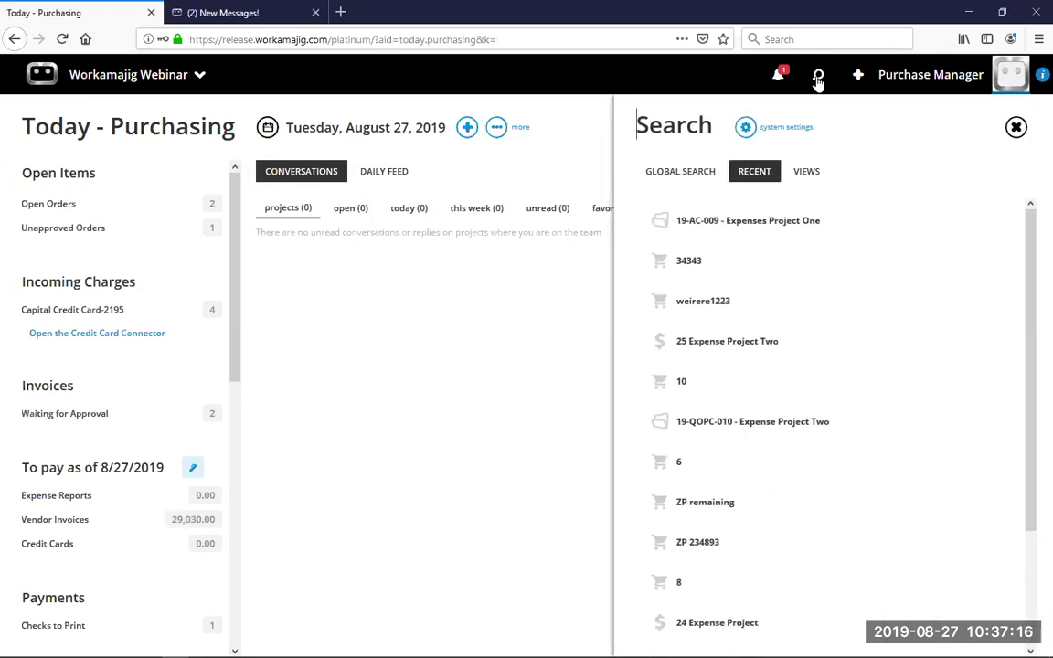
left_click(119, 75)
left_click(52, 137)
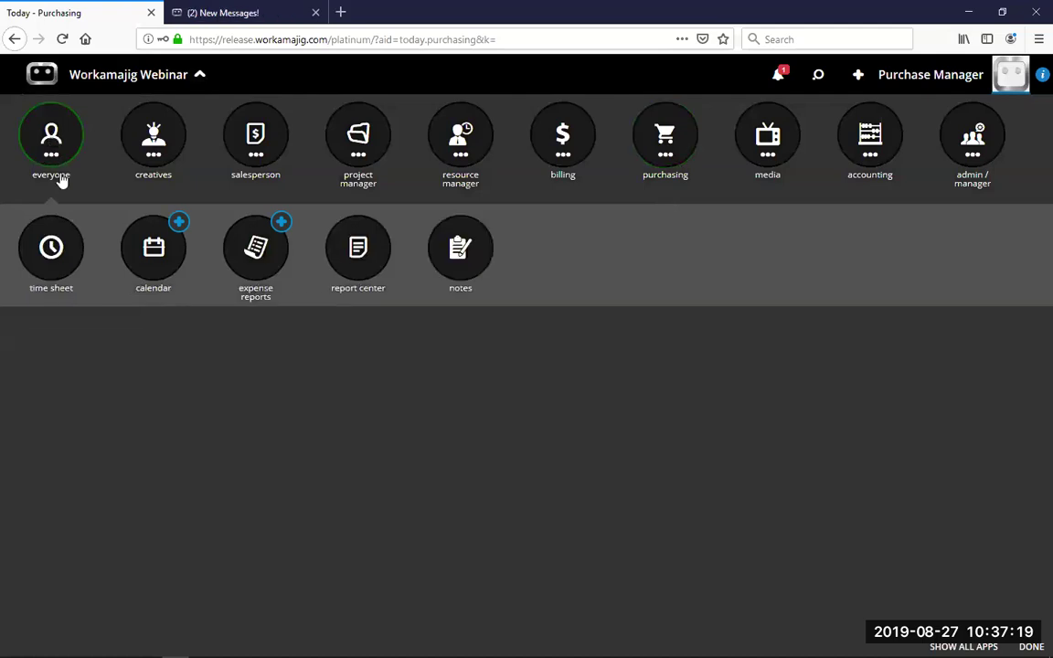
left_click(256, 254)
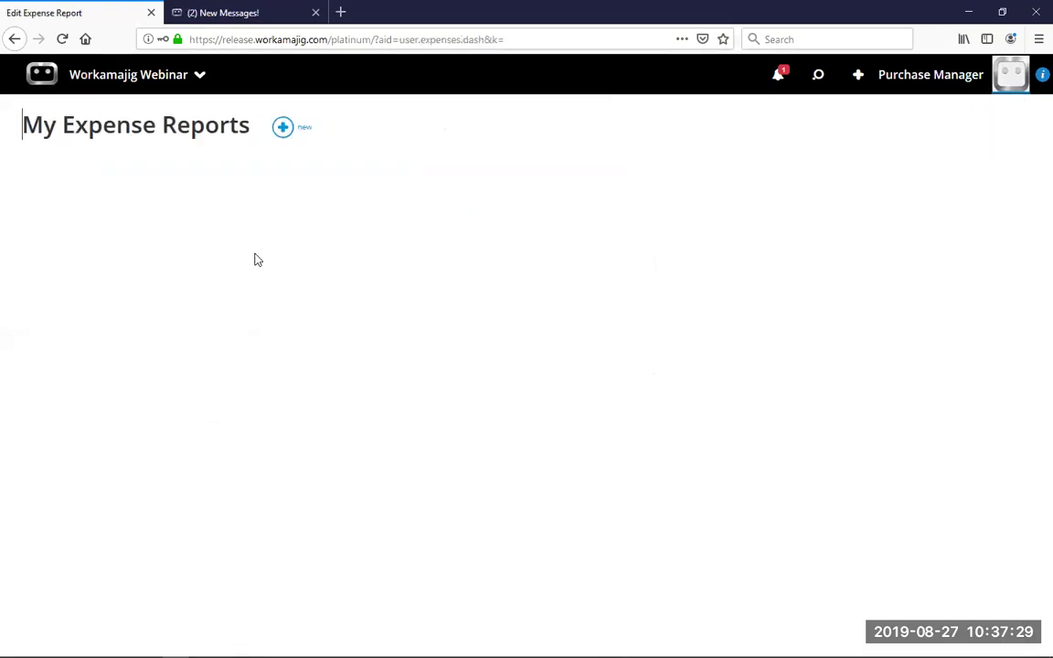
left_click(282, 128)
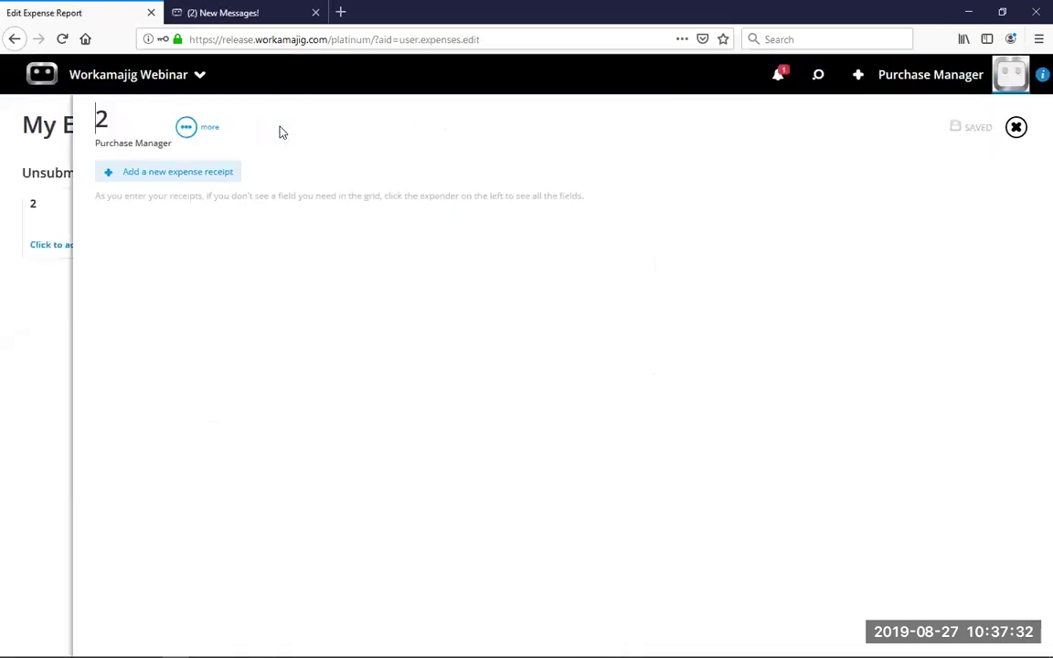
Add an expense receipt dated 8/19/2019 for project 19-AC-009 Expenses Project One, task 2.4 Final Review and client approval
left_click(192, 171)
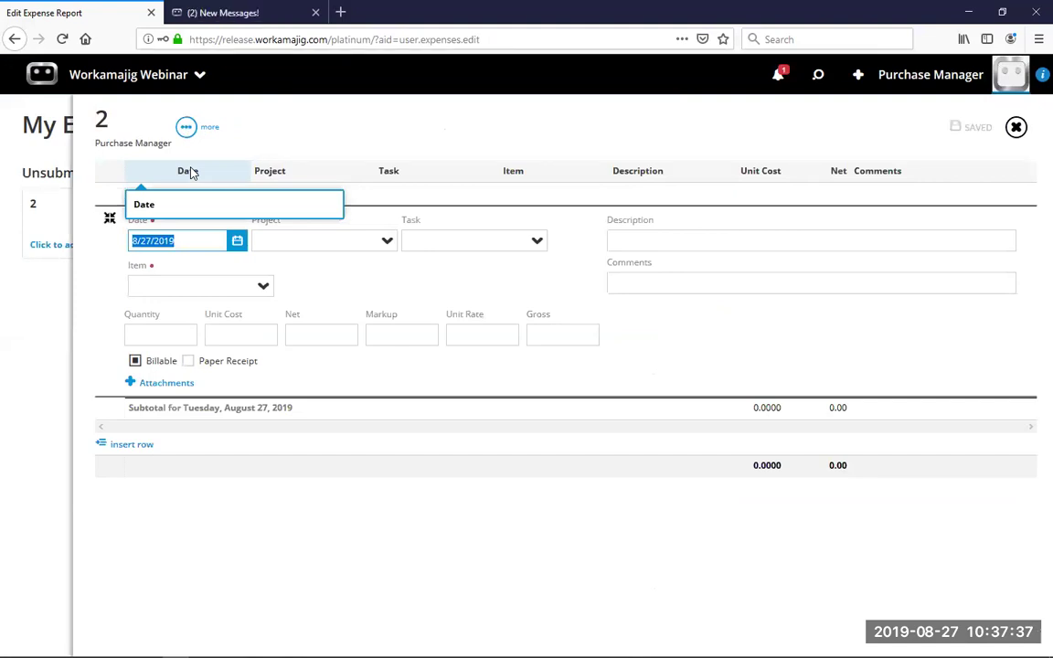
left_click(237, 241)
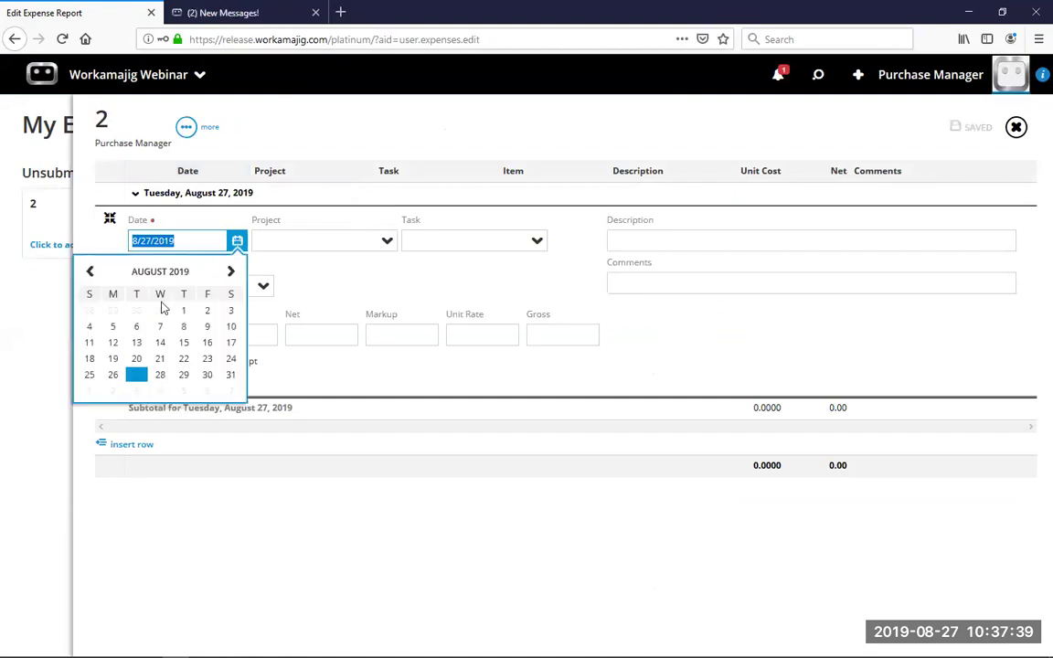
left_click(113, 358)
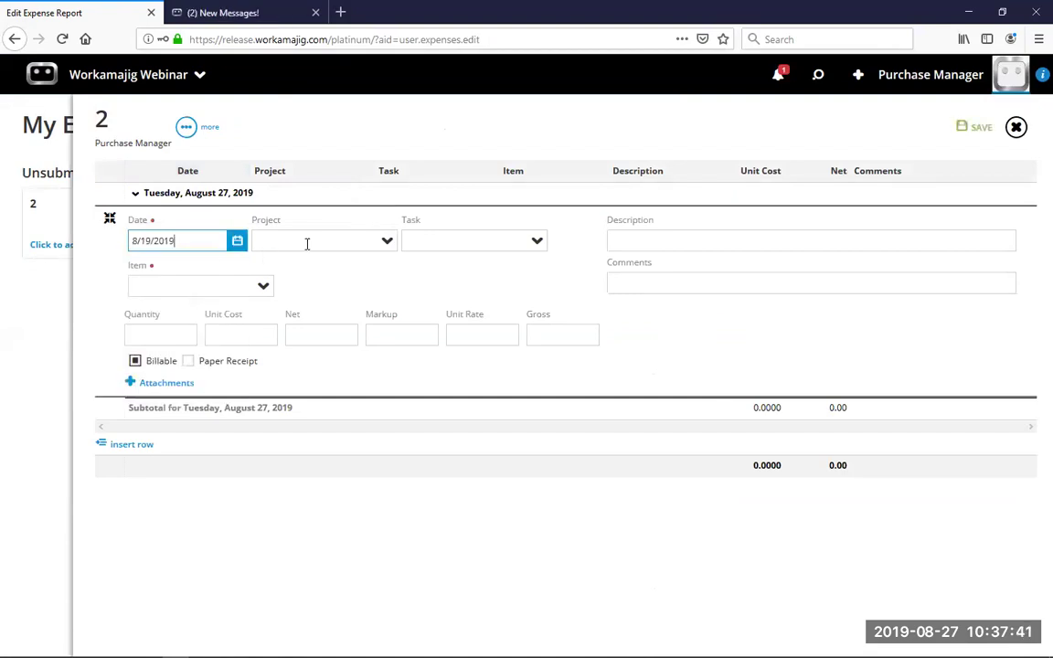
left_click(357, 239)
type("one")
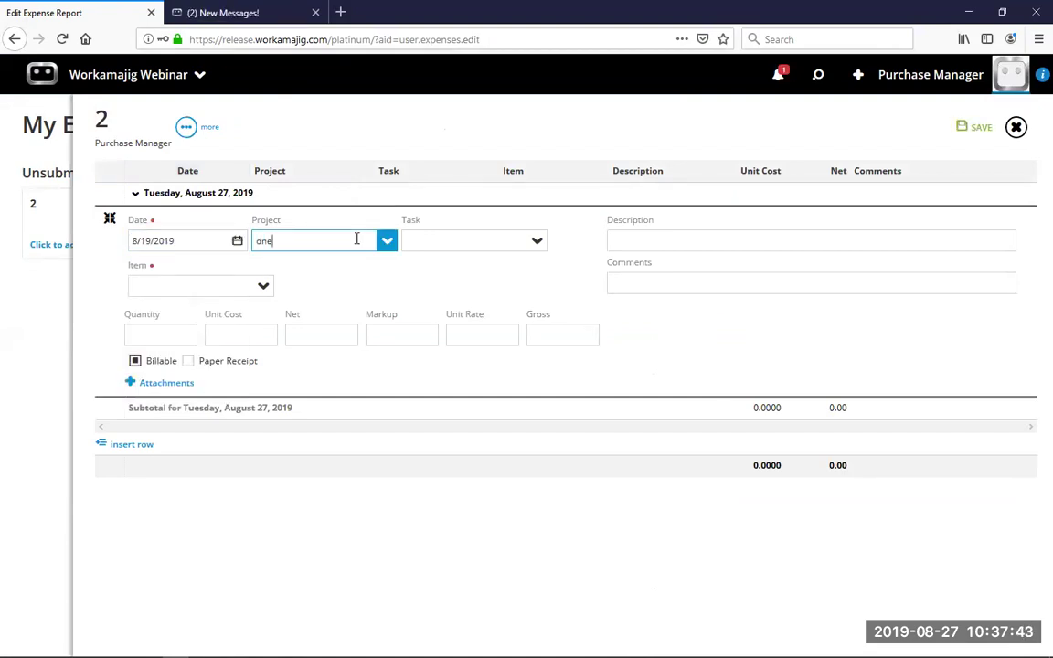
left_click(357, 264)
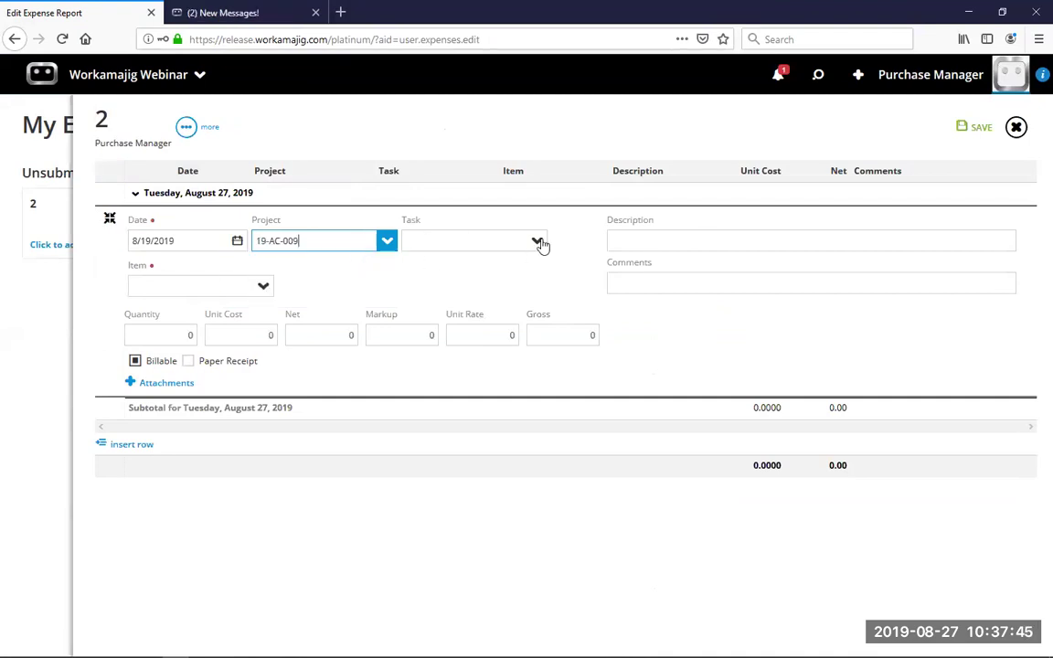
left_click(537, 241)
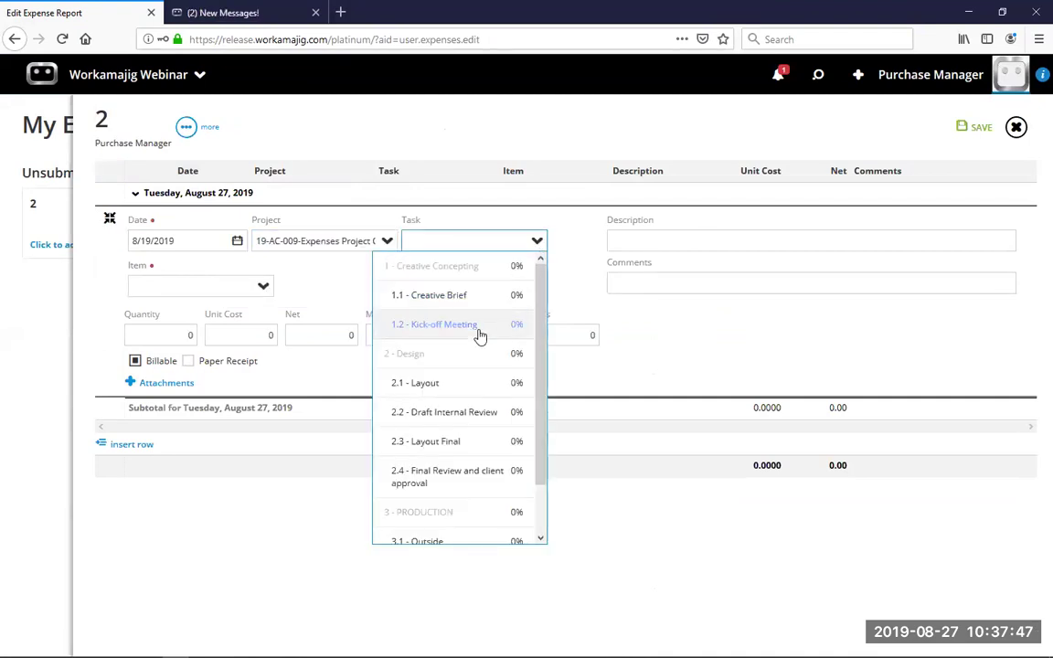
scroll(480, 337, "down", 1)
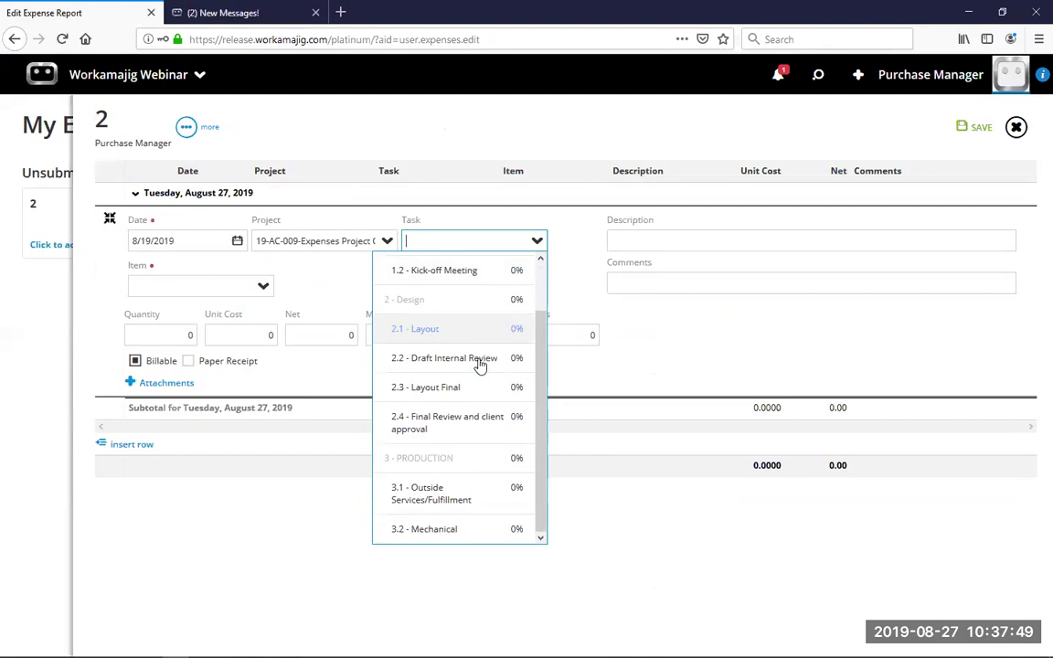
left_click(472, 418)
Set the receipt's quantity to 25 and unit cost to 0.75, and mark it as having a paper receipt
left_click(178, 334)
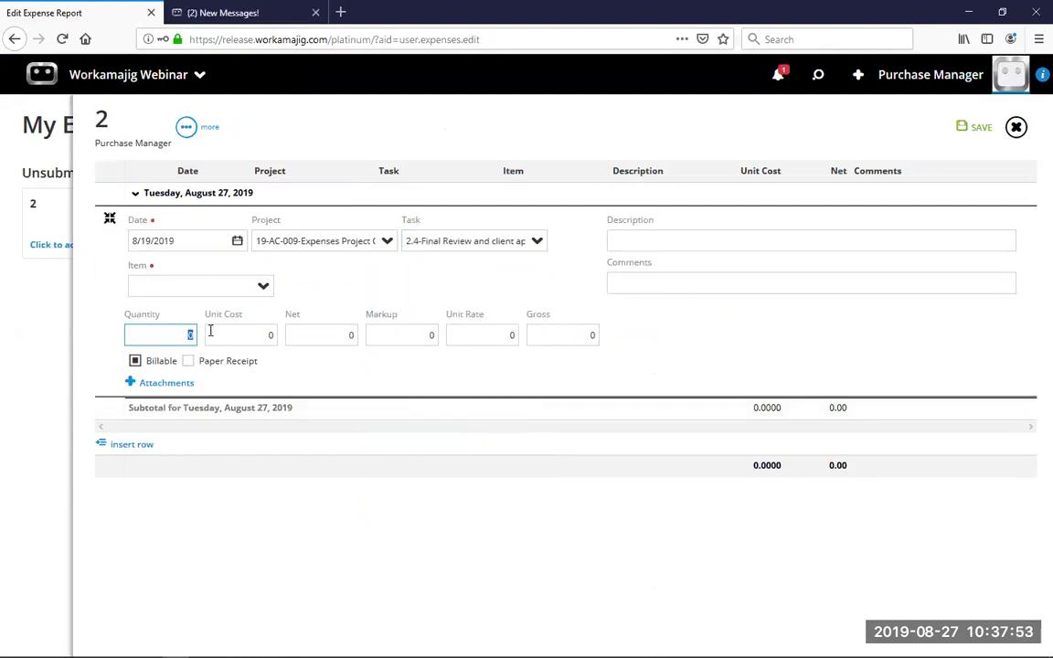
type("25")
key("Tab")
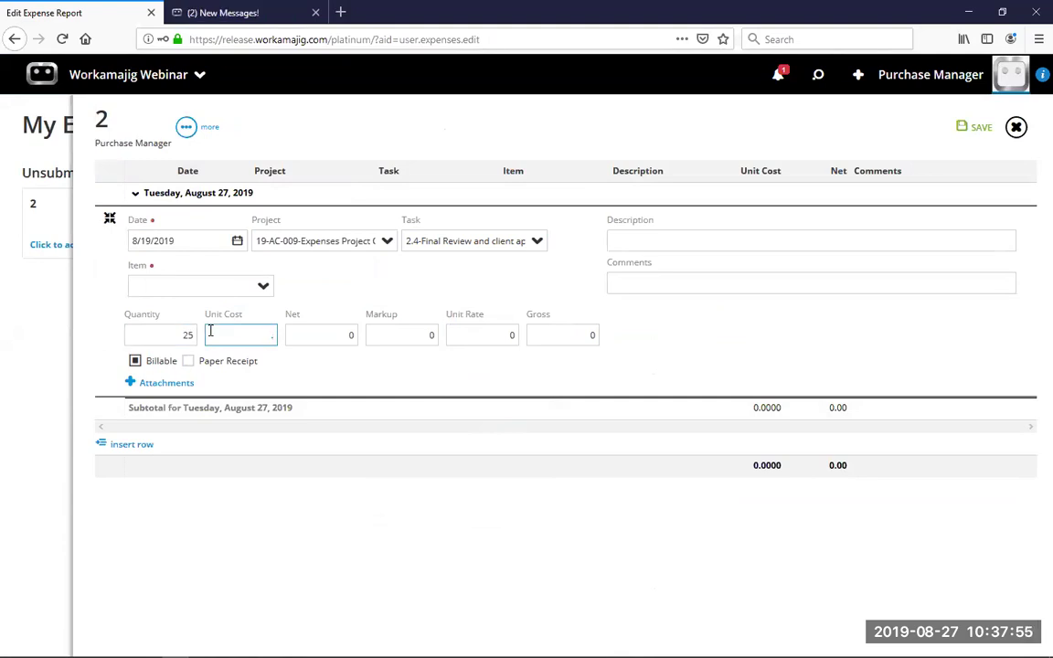
type(".75")
key("Tab")
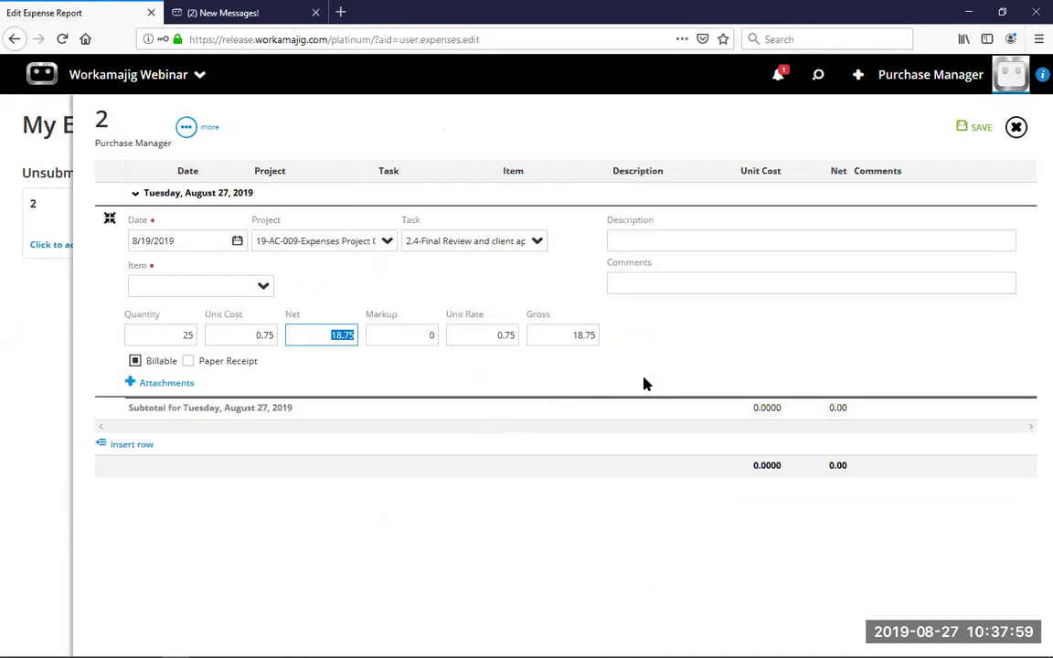
left_click(189, 361)
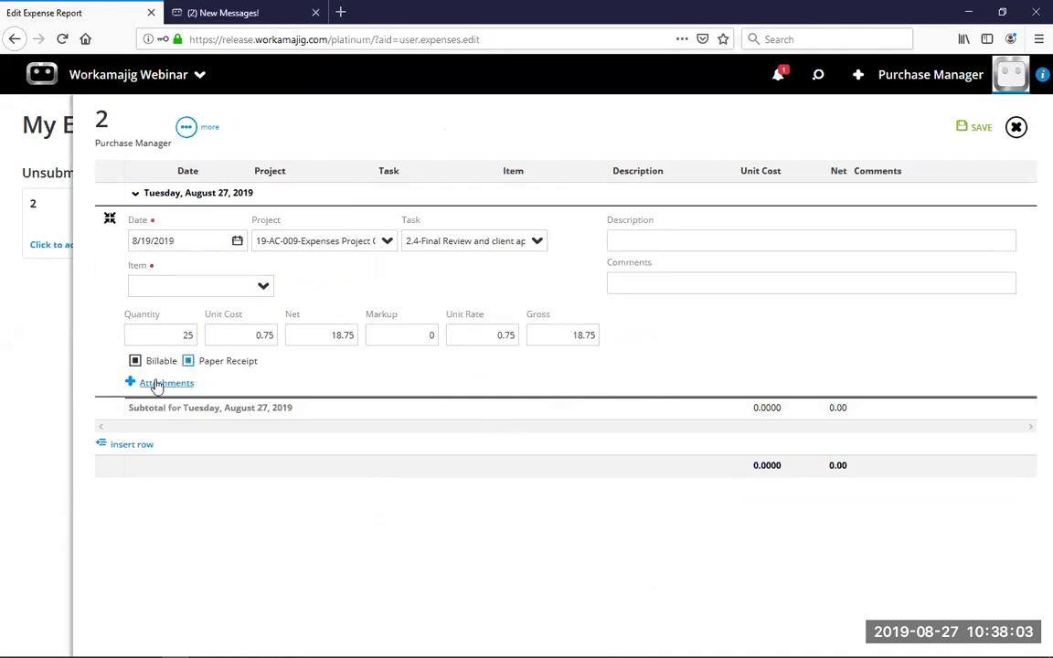
left_click(621, 282)
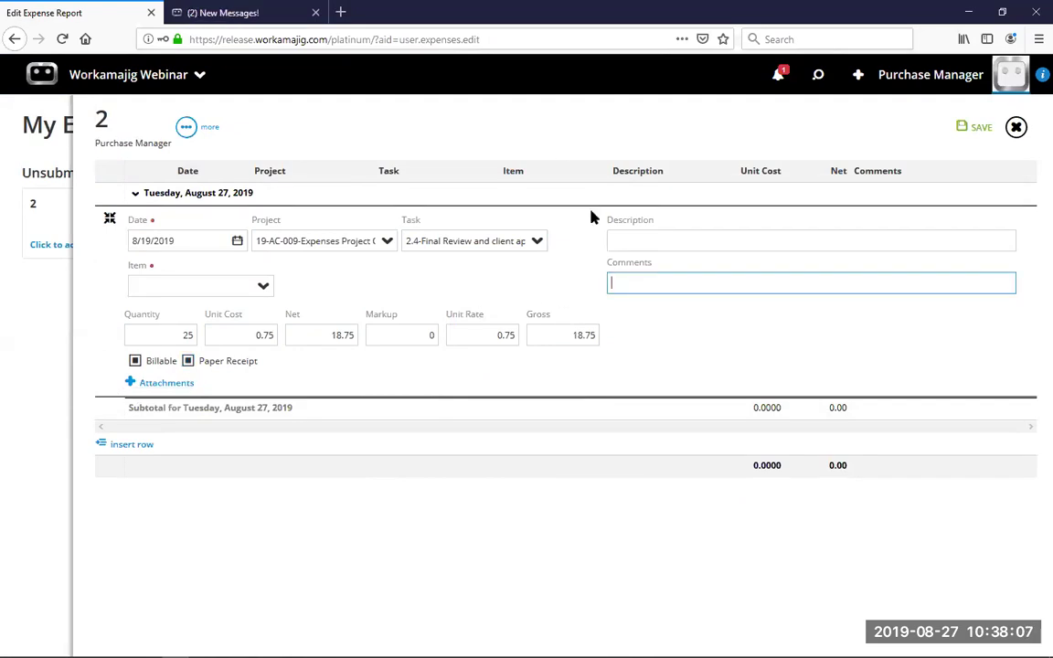
Set the required item of the 8/19/2019 receipt to MILEAGE-Mileage Expense and finish the row
left_click(560, 148)
left_click(315, 233)
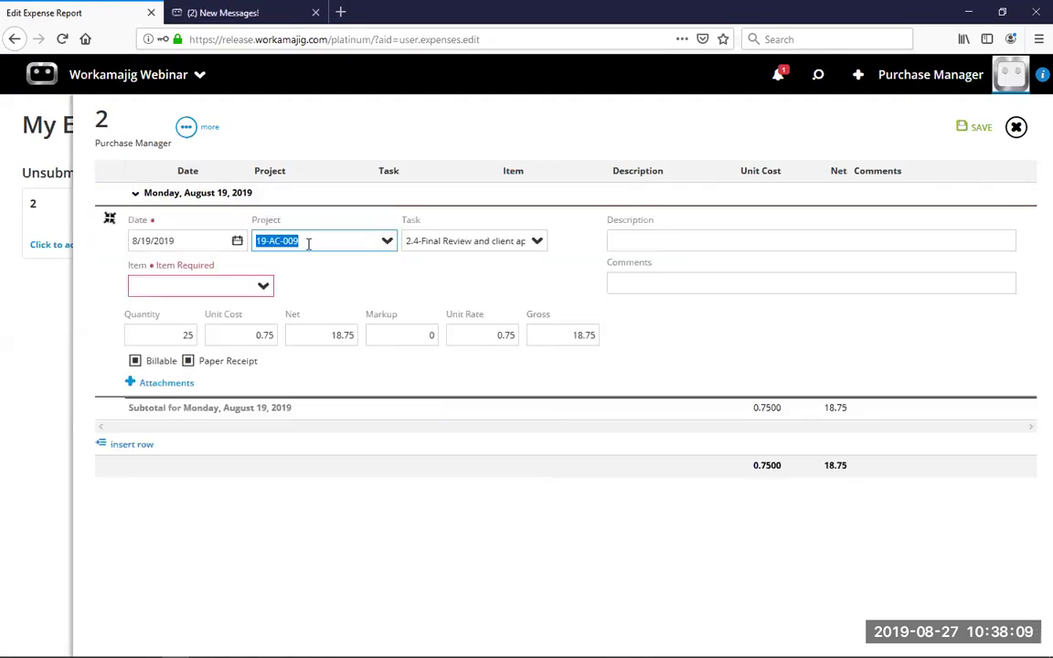
left_click(243, 285)
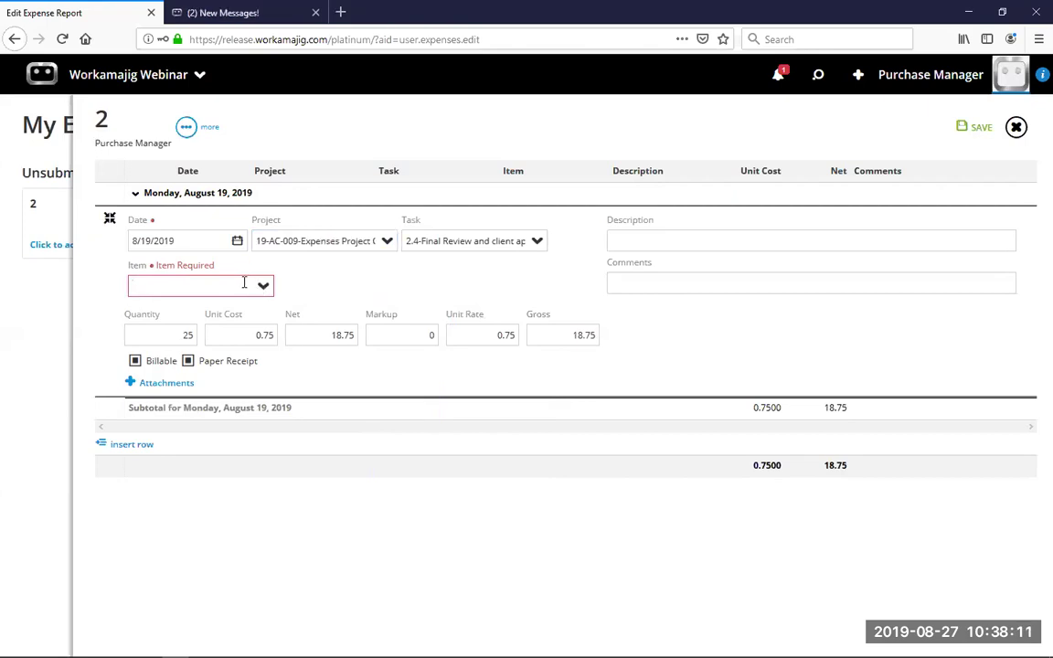
type("mile")
left_click(218, 307)
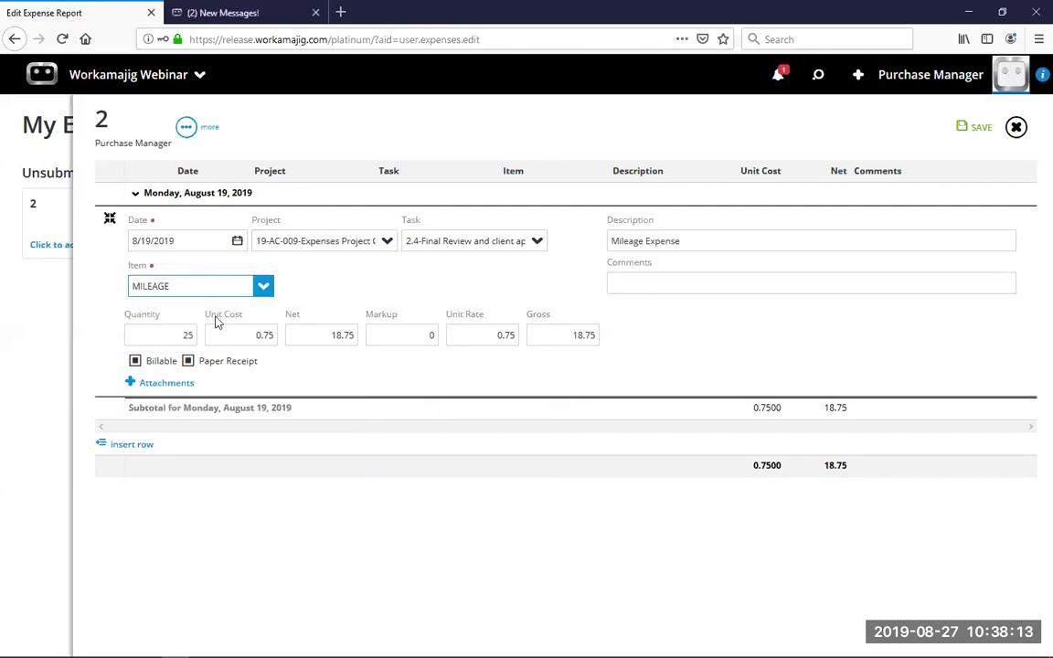
left_click(264, 435)
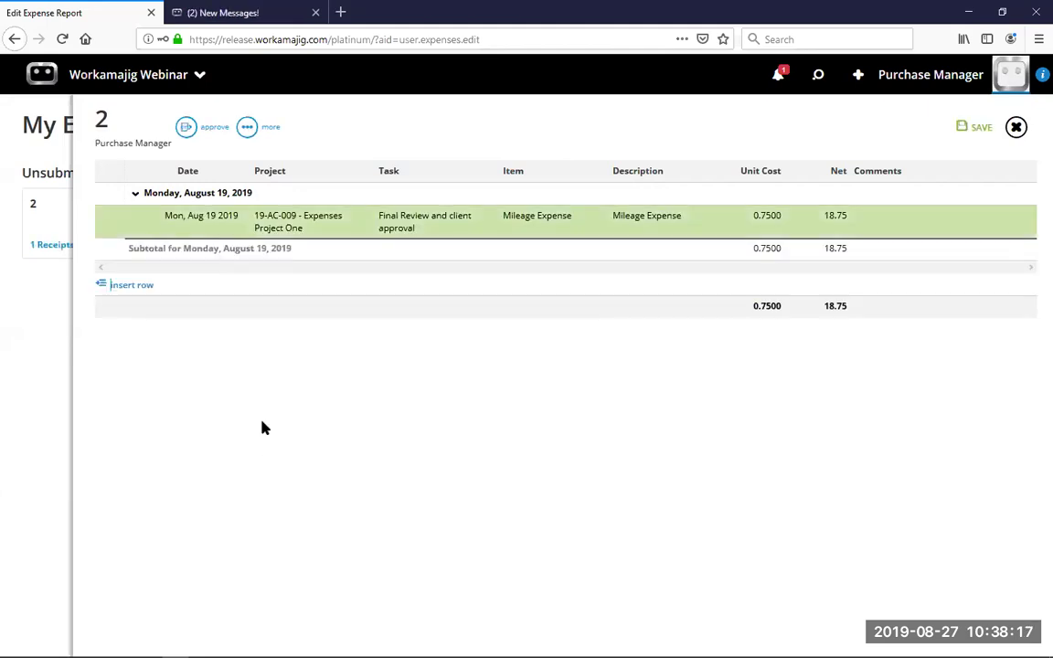
Insert a second receipt row in the expense report and date it 8/15/2019
left_click(132, 285)
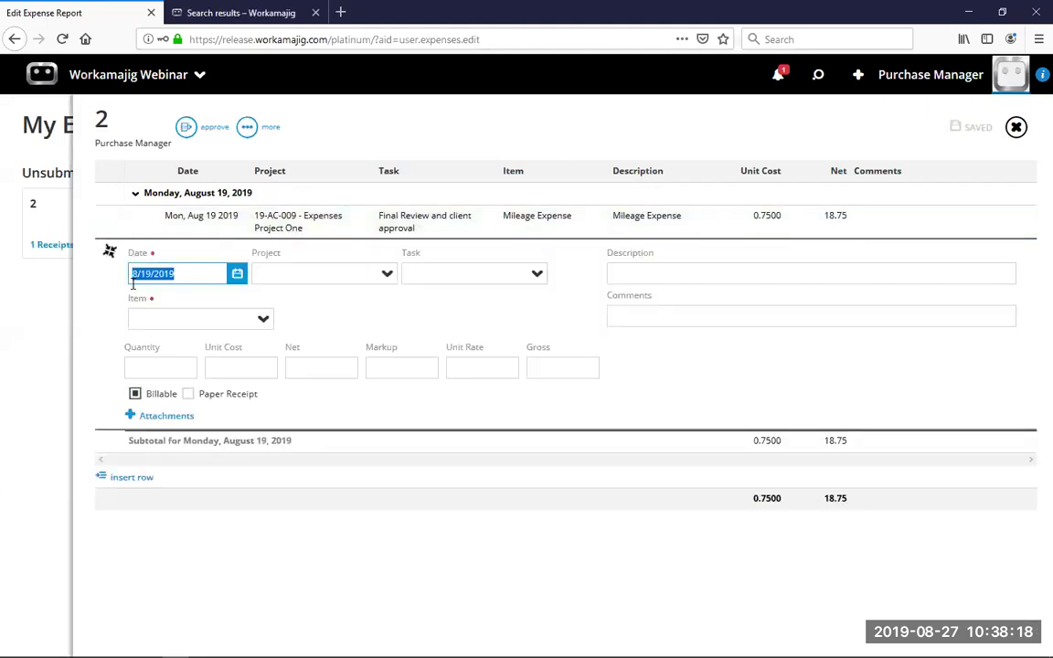
left_click(237, 273)
left_click(185, 378)
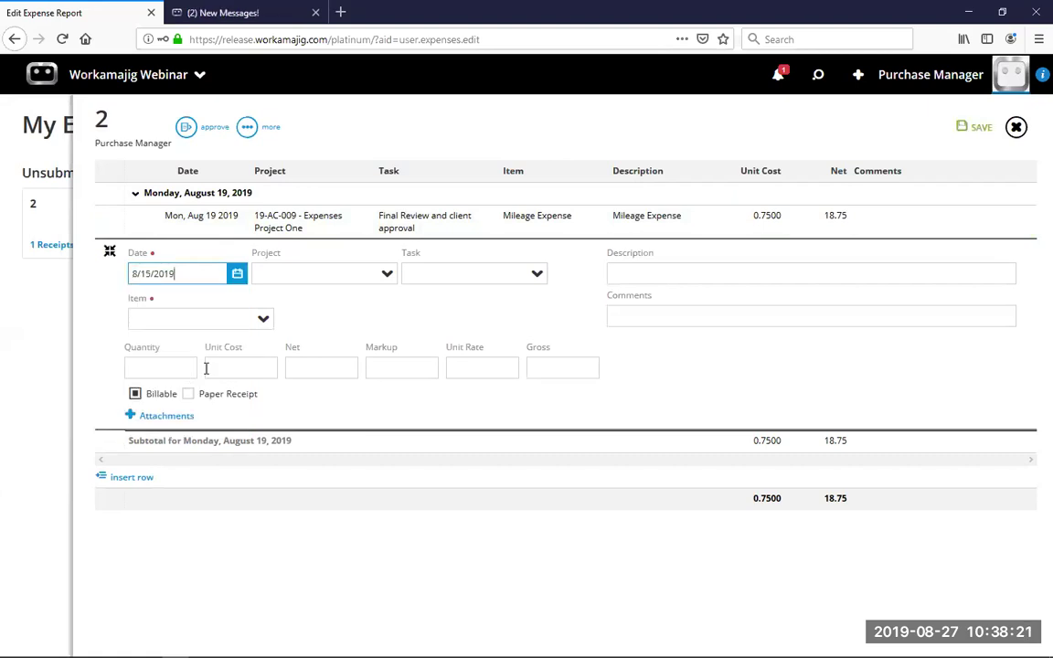
Set the item of the 8/15/2019 receipt to FnB-Food and Beverage
left_click(208, 314)
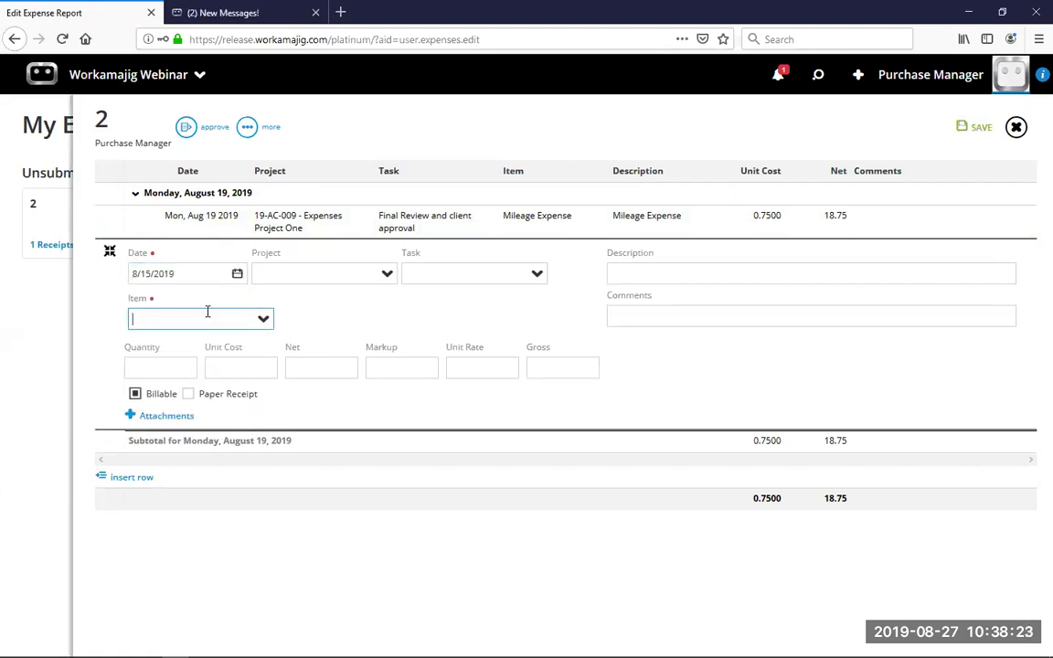
type("m")
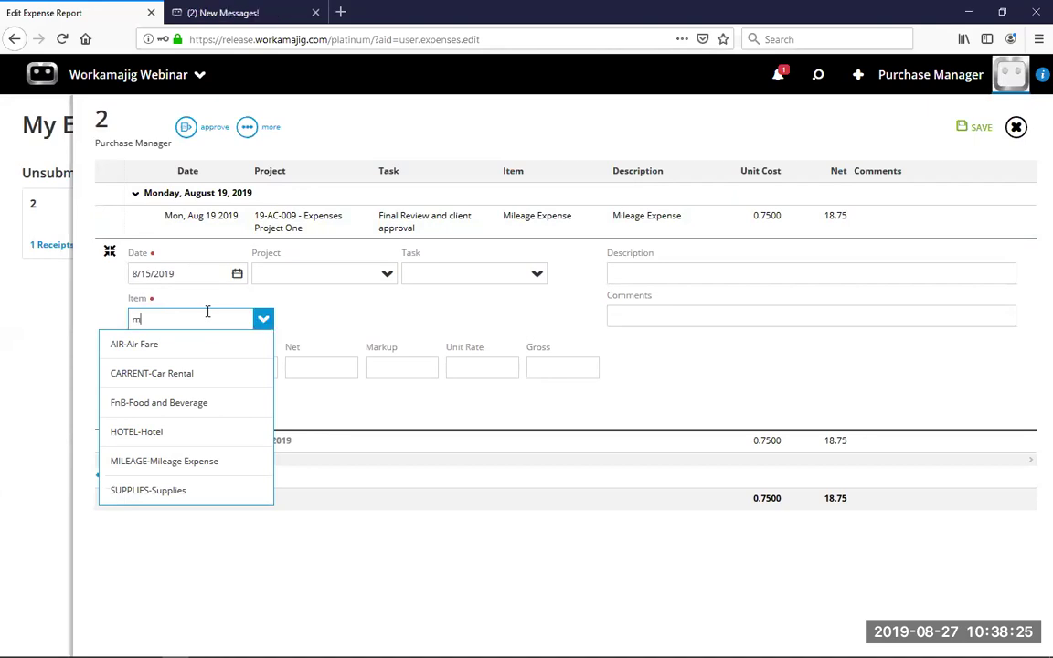
type("eal")
key("BackSpace")
key("BackSpace")
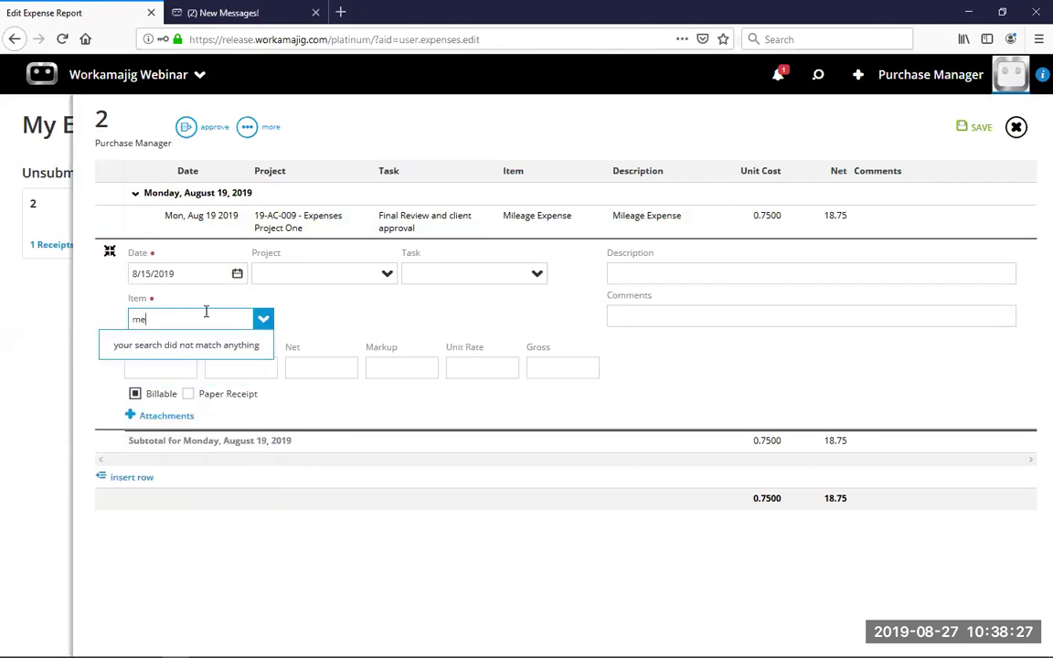
key("BackSpace")
key("BackSpace")
type("foo")
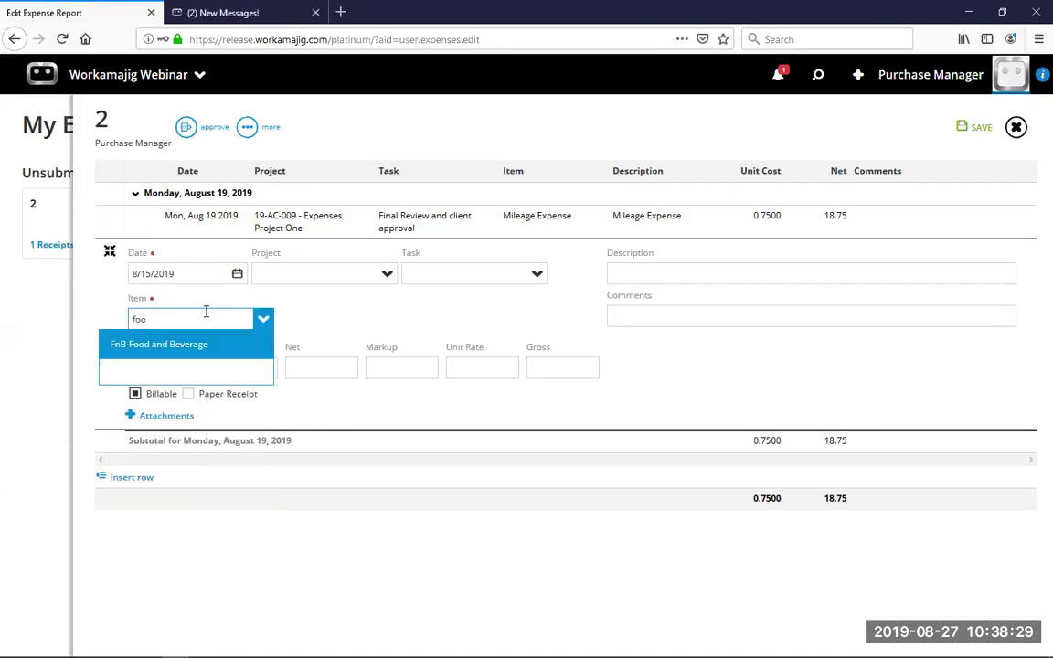
left_click(207, 350)
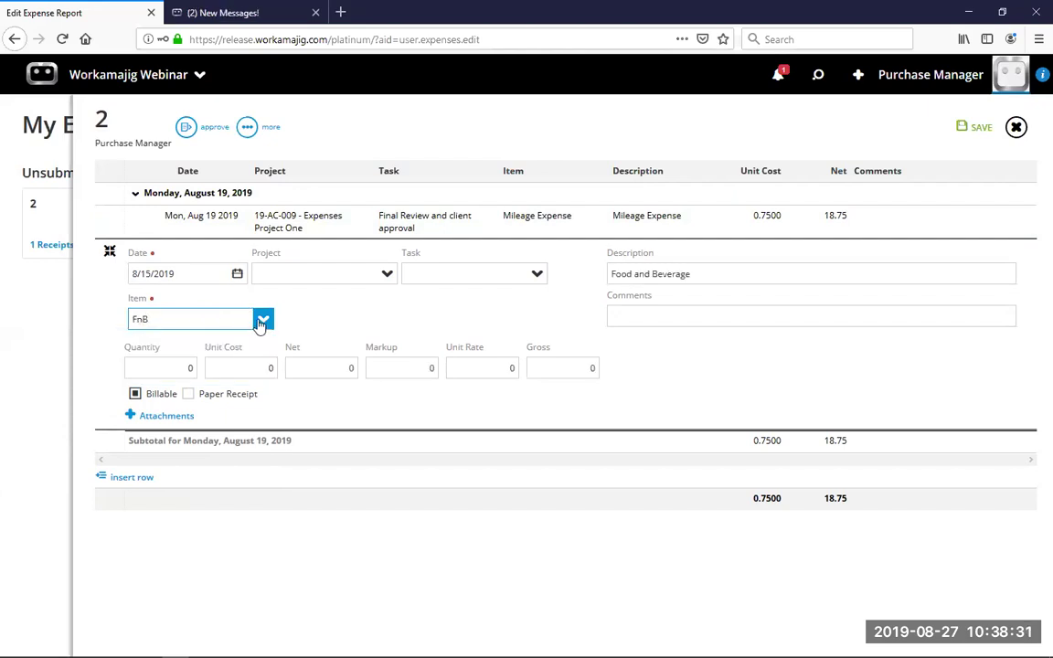
left_click(262, 319)
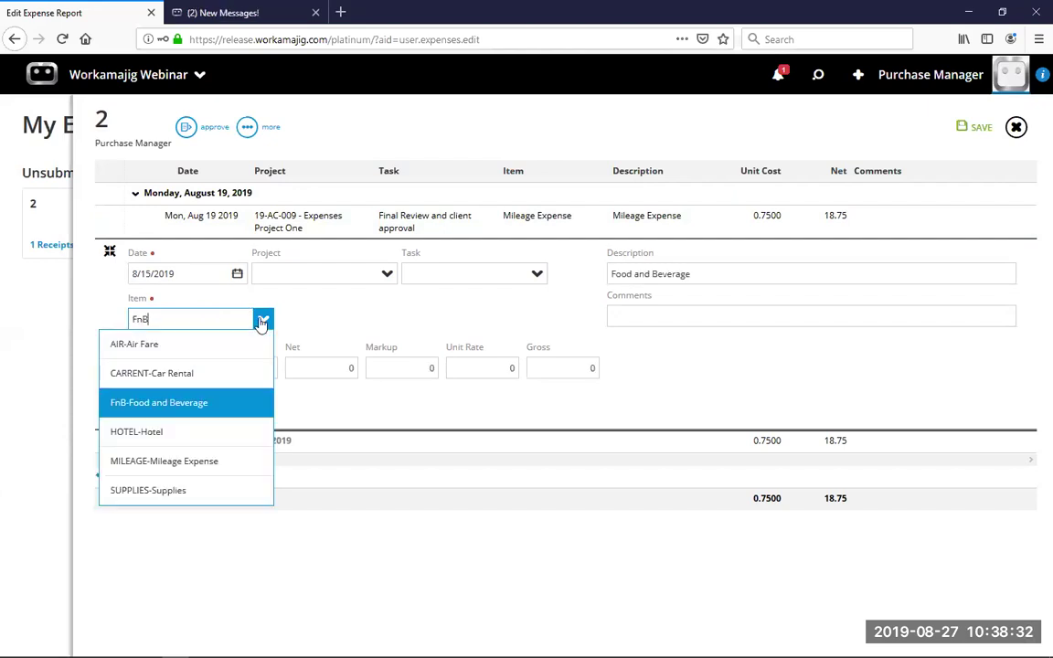
left_click(222, 403)
Give the food and beverage receipt a quantity of 1 and a unit cost of 35
left_click(196, 368)
type("1")
key("Tab")
type("35")
key("Tab")
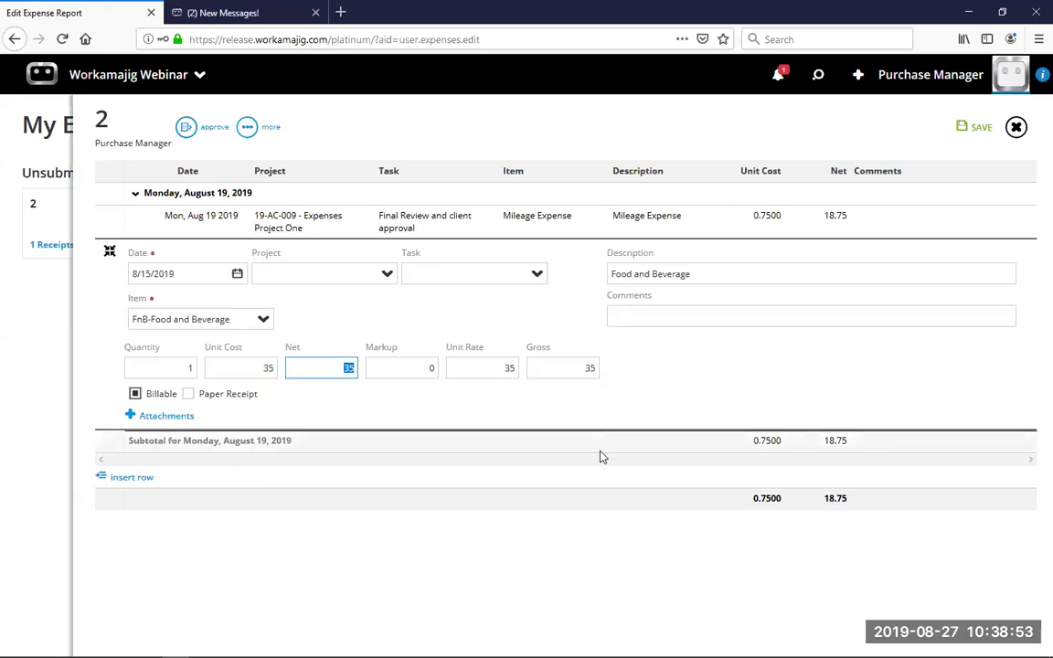
Assign the food and beverage receipt to project 19-QOPC-010 Expense Project Two and finish the row
left_click(359, 273)
type("two")
left_click(353, 299)
left_click(505, 138)
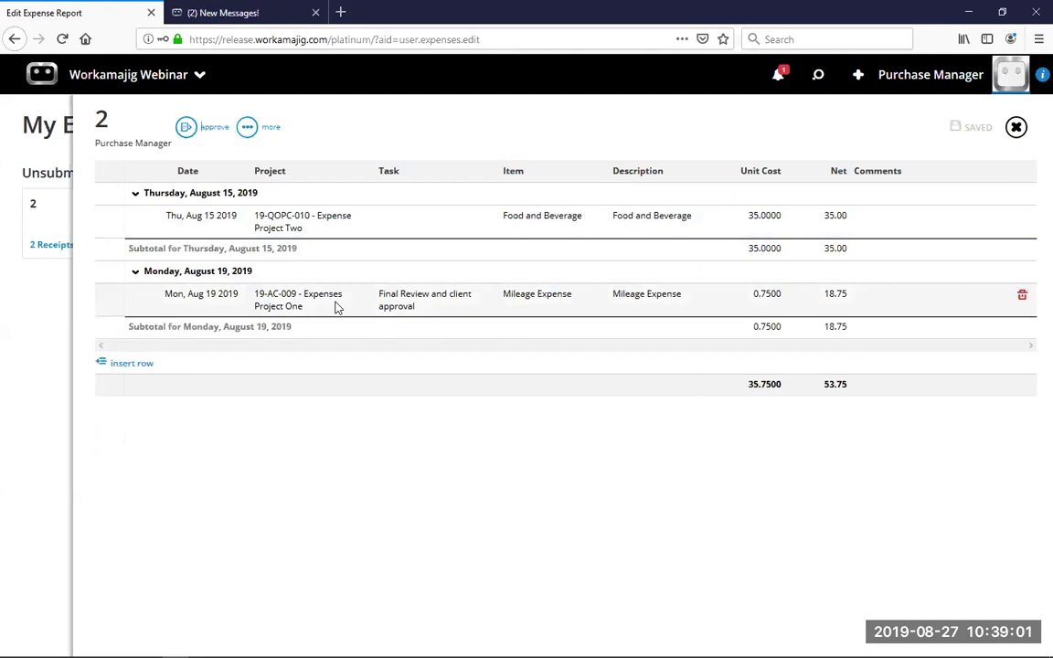
Assign task 1.1 Concept/Creative Direction to the 8/15/2019 food and beverage receipt
left_click(425, 226)
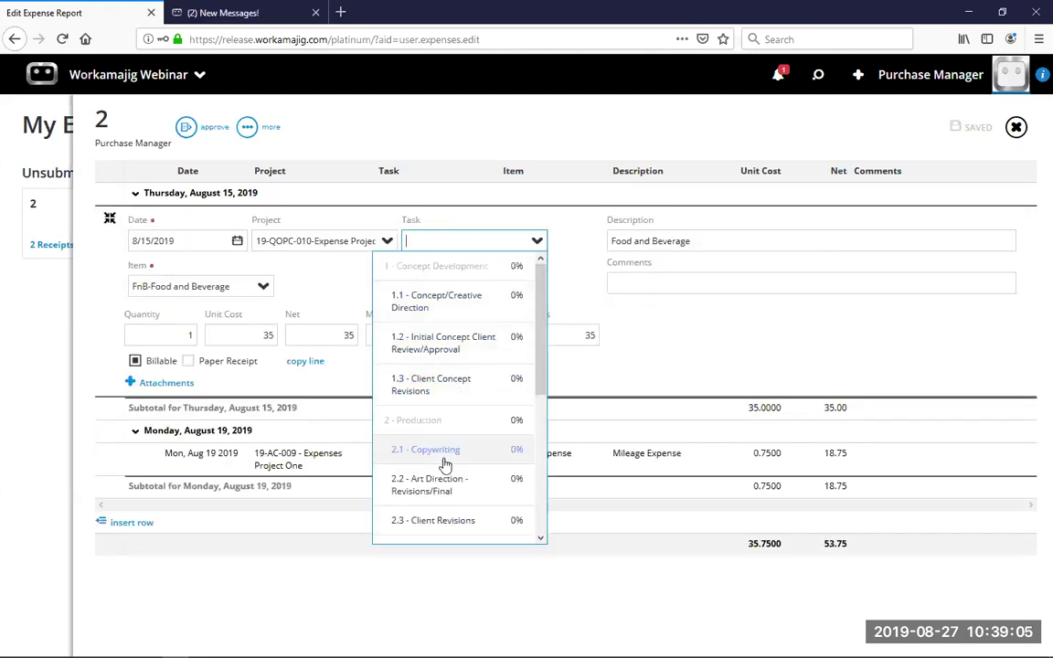
left_click(430, 301)
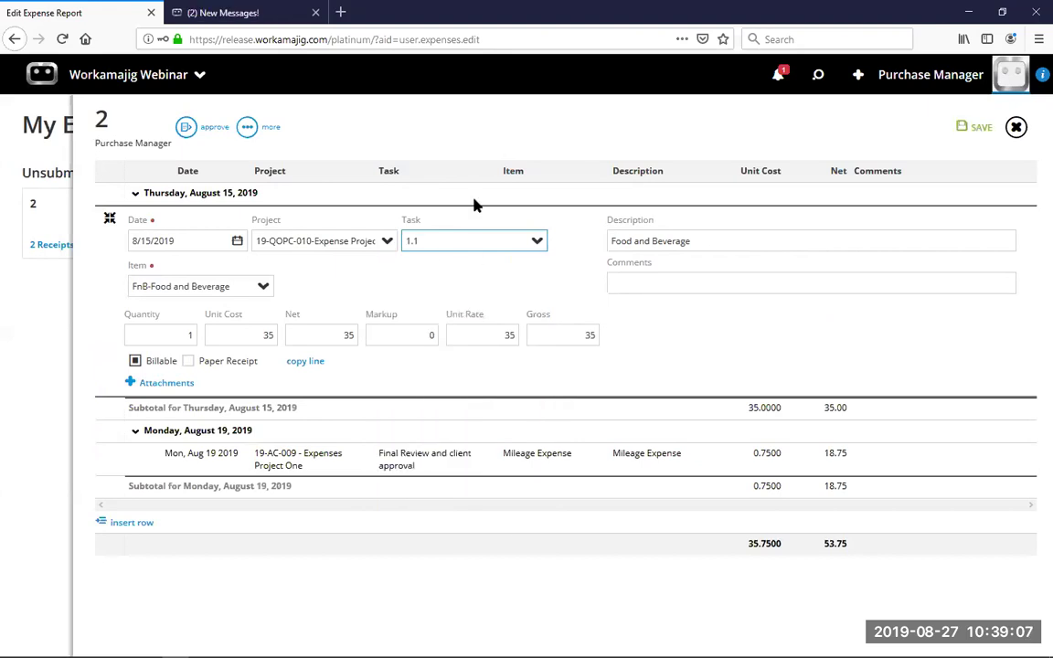
left_click(563, 153)
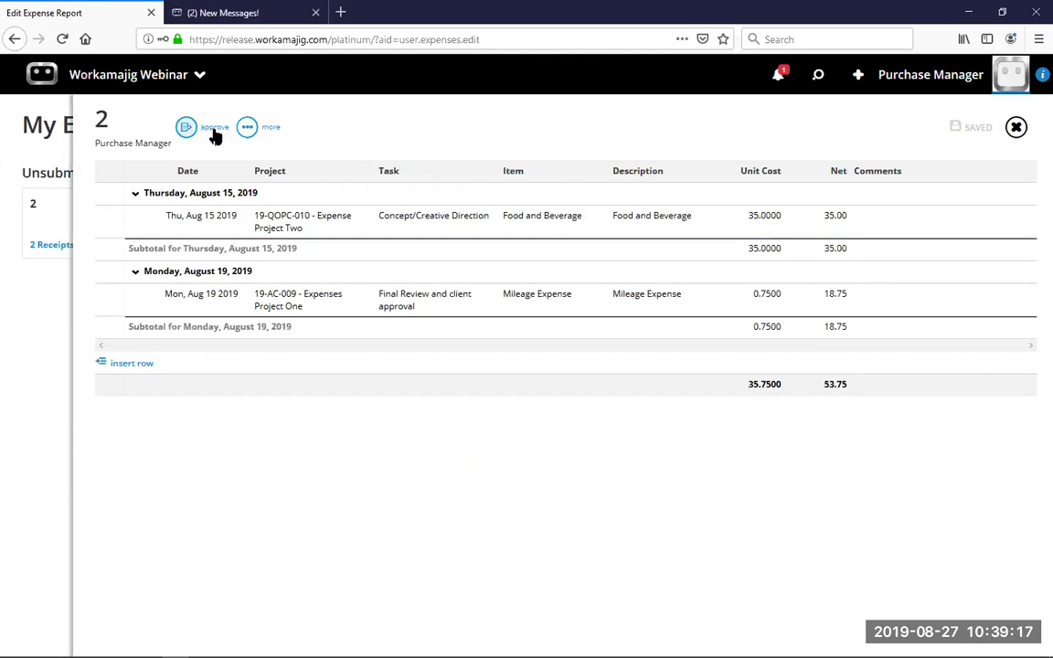
Close expense report 2, reopen it from My Expense Reports and approve it
left_click(1014, 132)
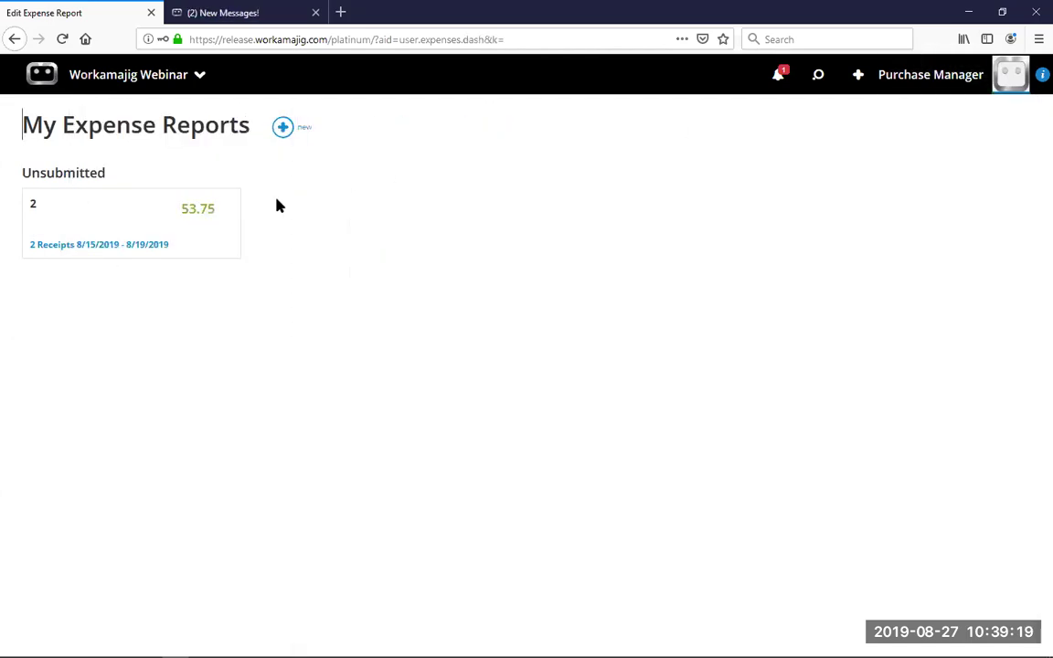
left_click(117, 220)
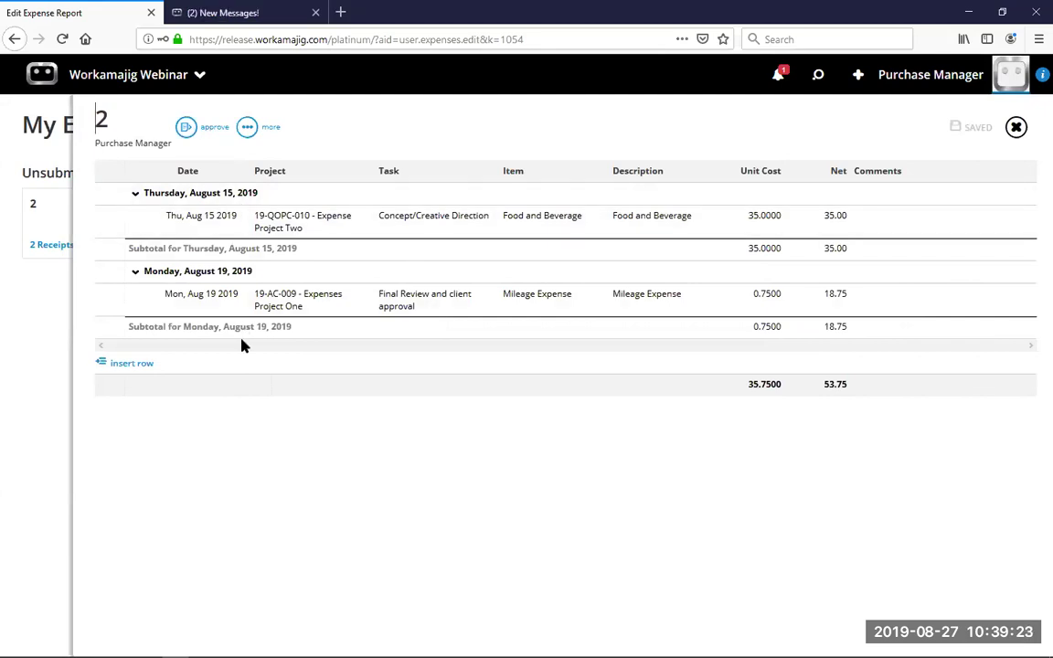
left_click(205, 134)
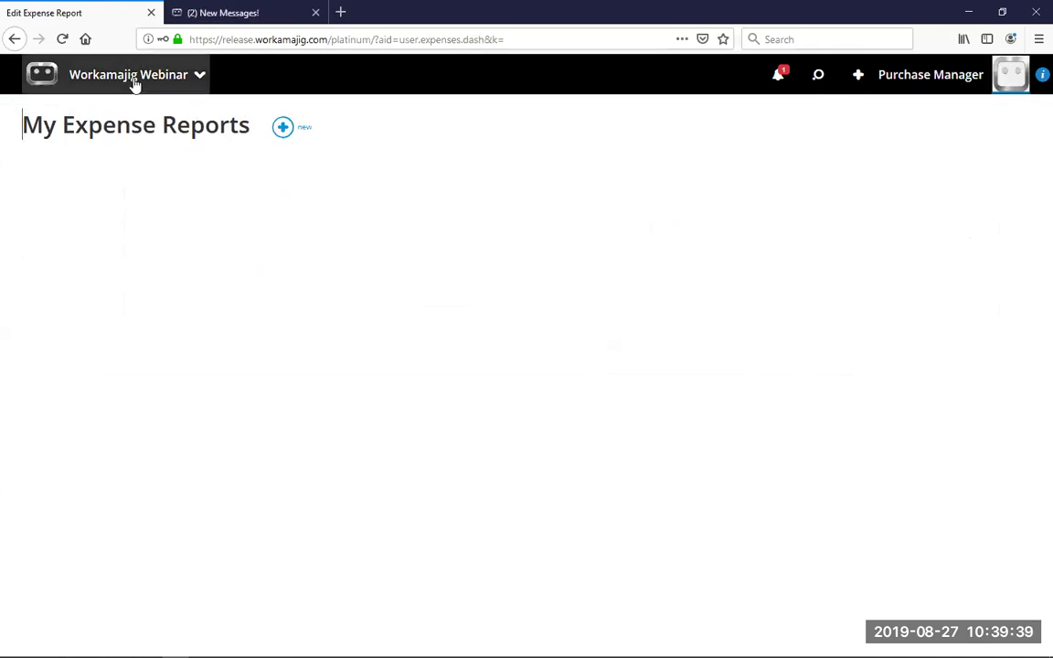
Run the My Expense Reports search view without criteria and open expense report 2 to check its approval status
left_click(818, 75)
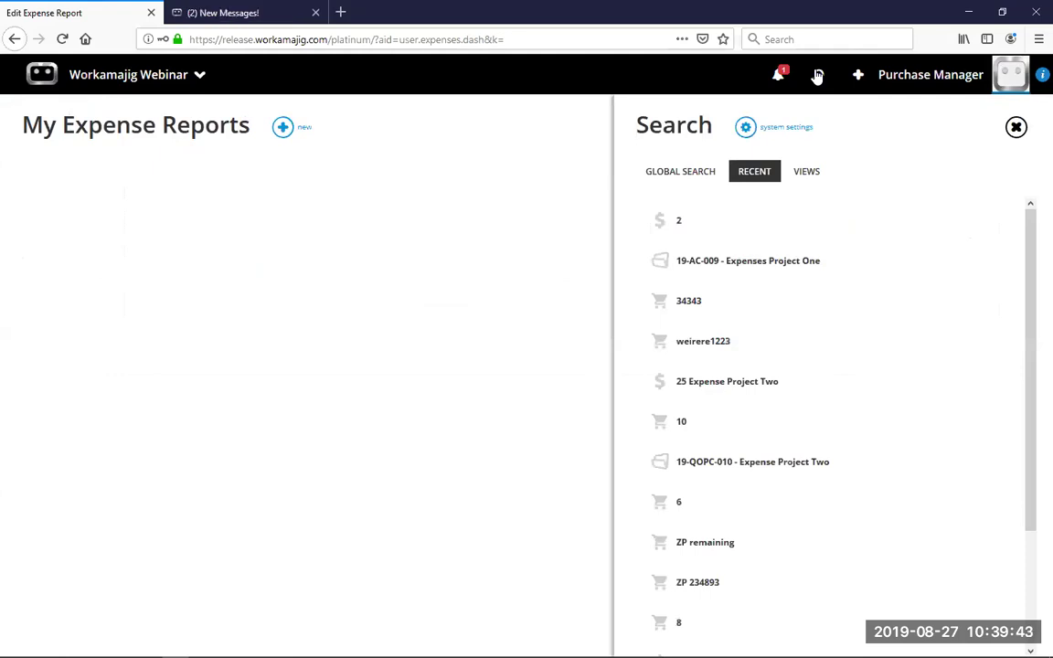
left_click(805, 173)
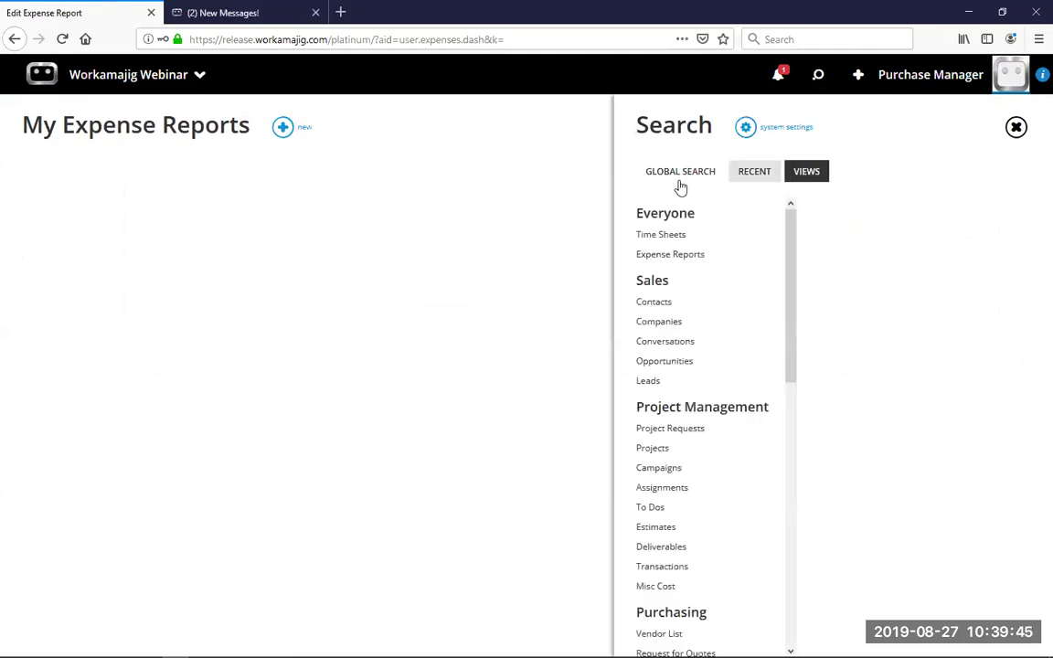
left_click(667, 258)
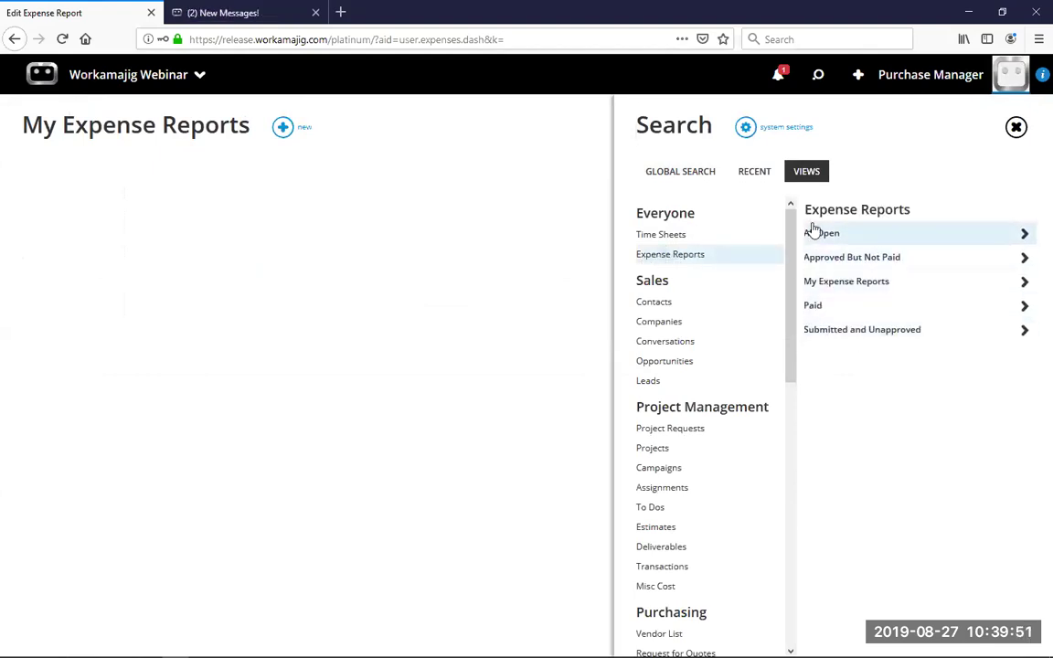
left_click(839, 284)
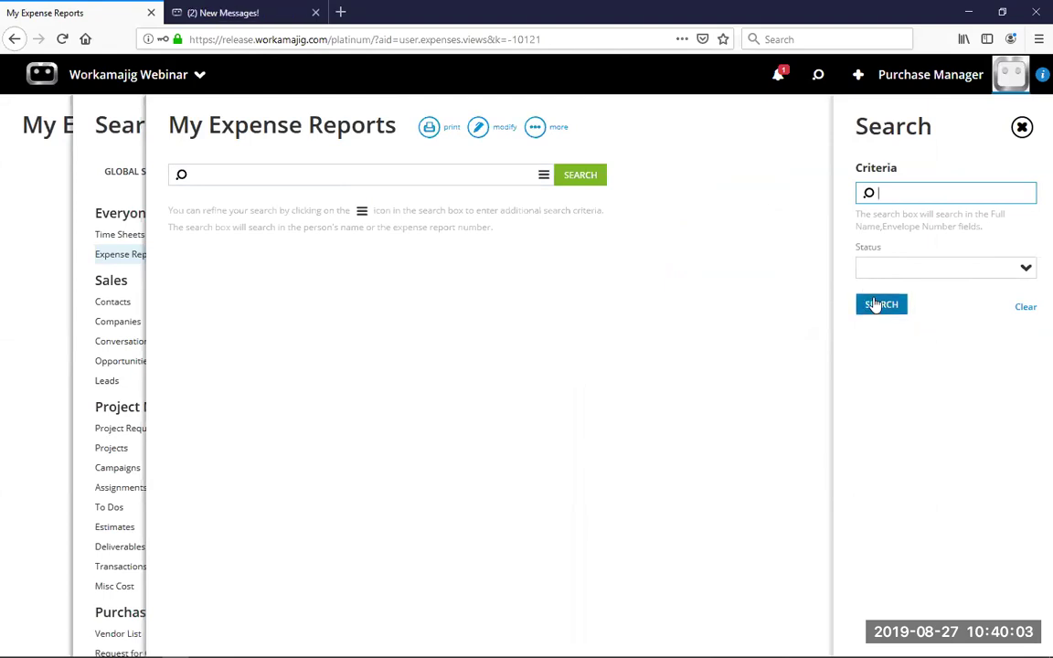
left_click(877, 304)
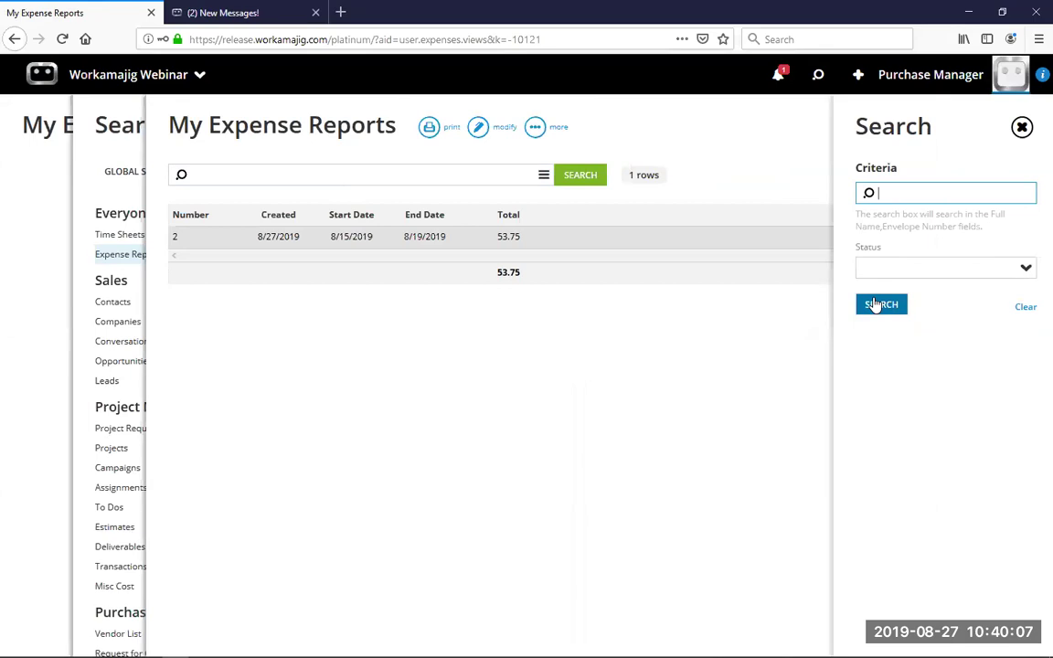
left_click(875, 304)
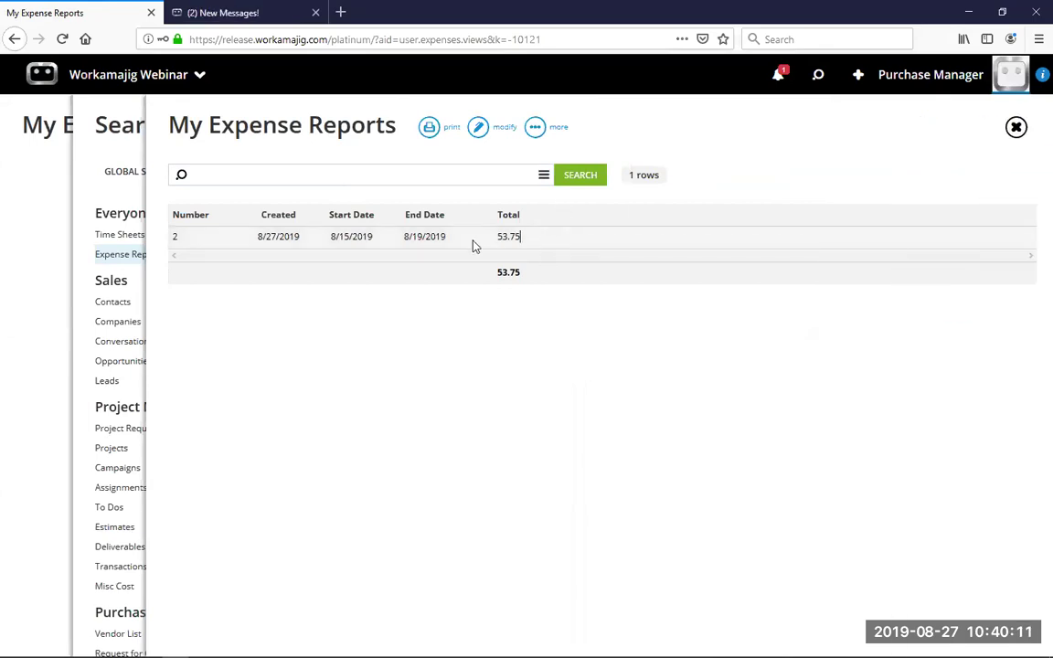
left_click(473, 239)
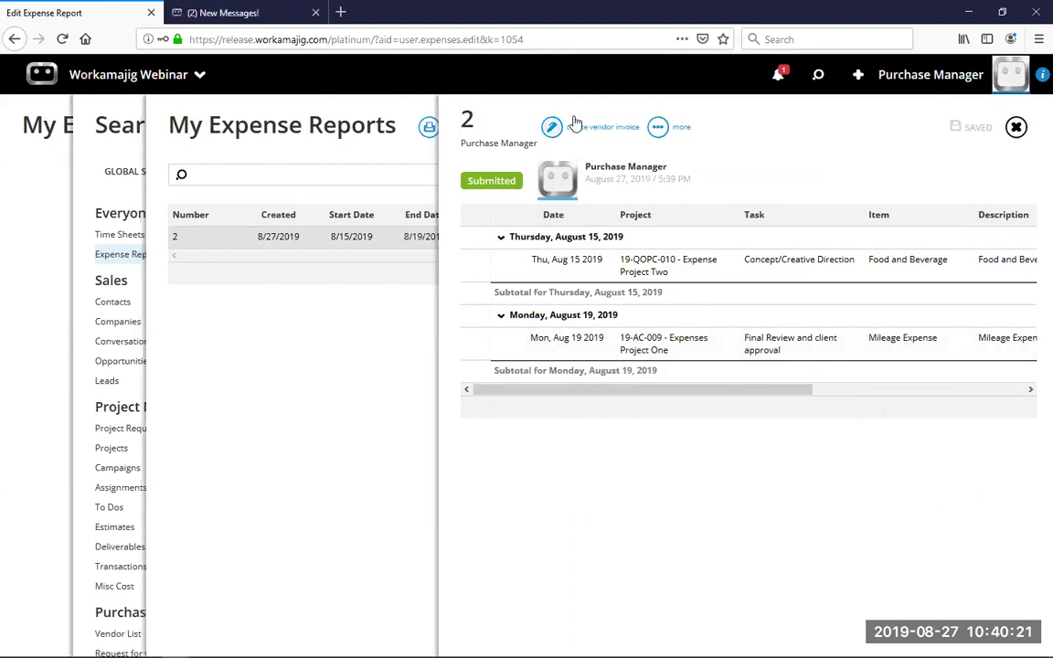
Review the Expense Reports to Invoice list from the Today - Purchasing page, then close the list
left_click(128, 75)
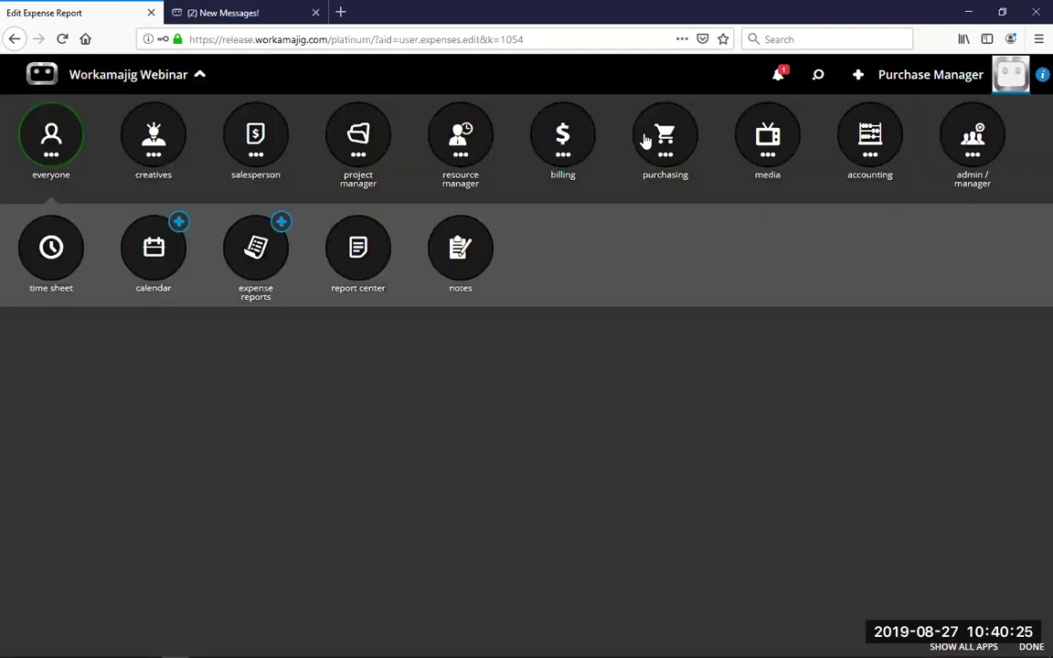
left_click(651, 142)
left_click(36, 242)
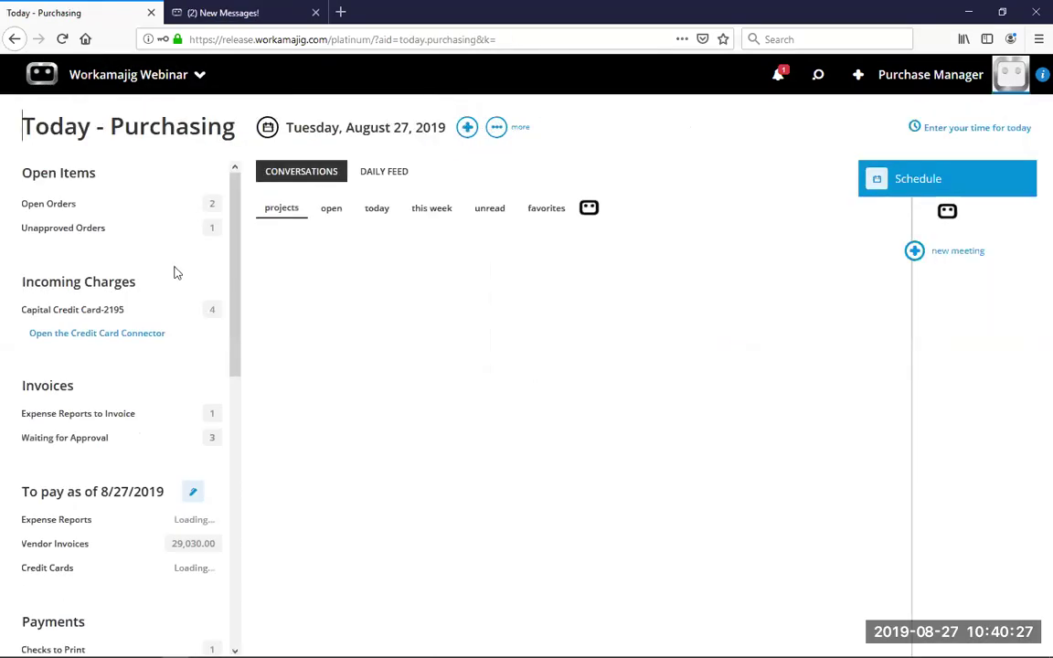
left_click(96, 416)
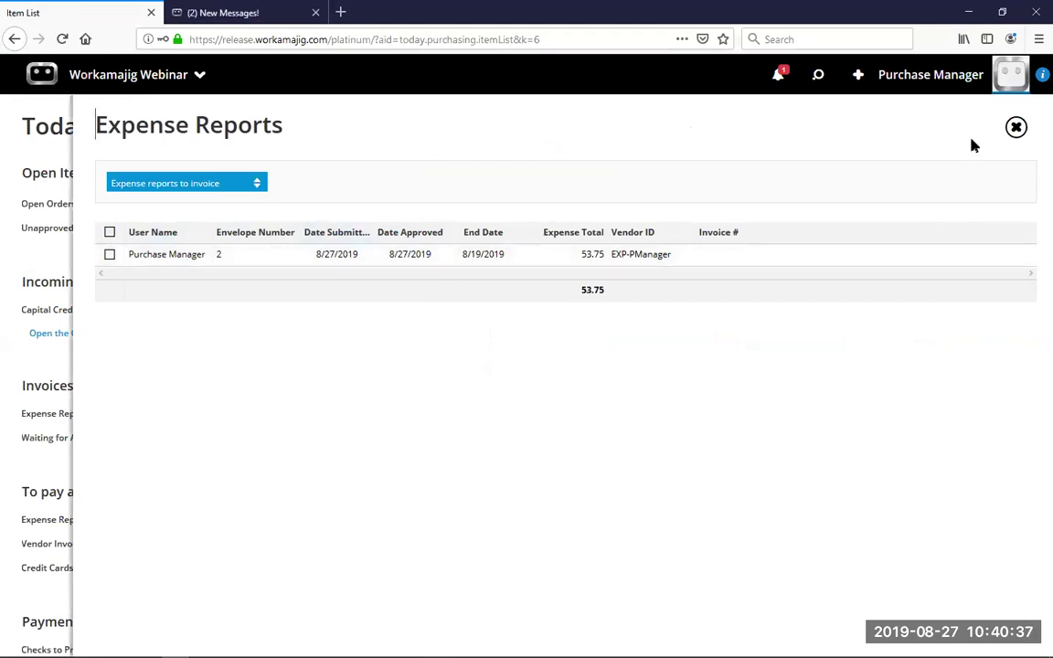
left_click(1015, 128)
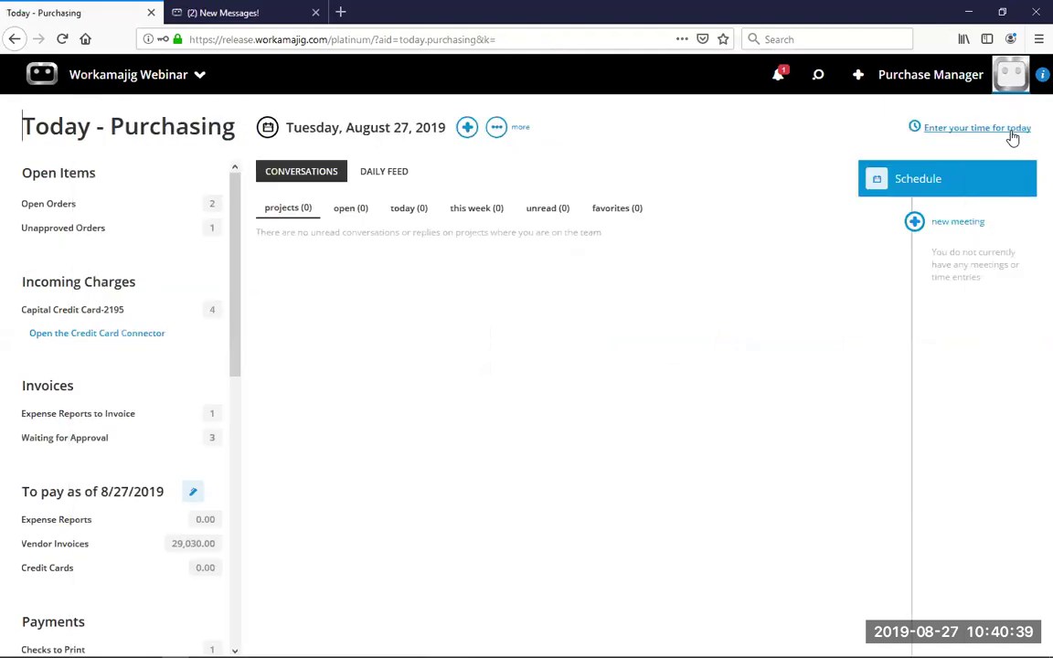
Open the recent project 19-AC-009 Expenses Project One and view its All Transactions list
left_click(818, 74)
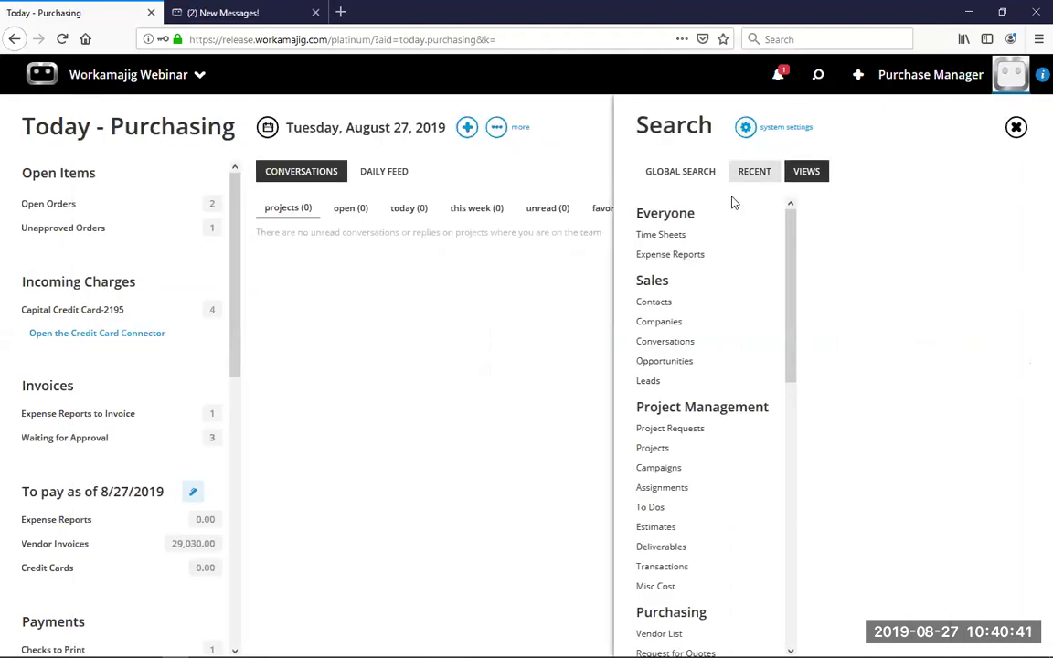
left_click(749, 174)
left_click(736, 256)
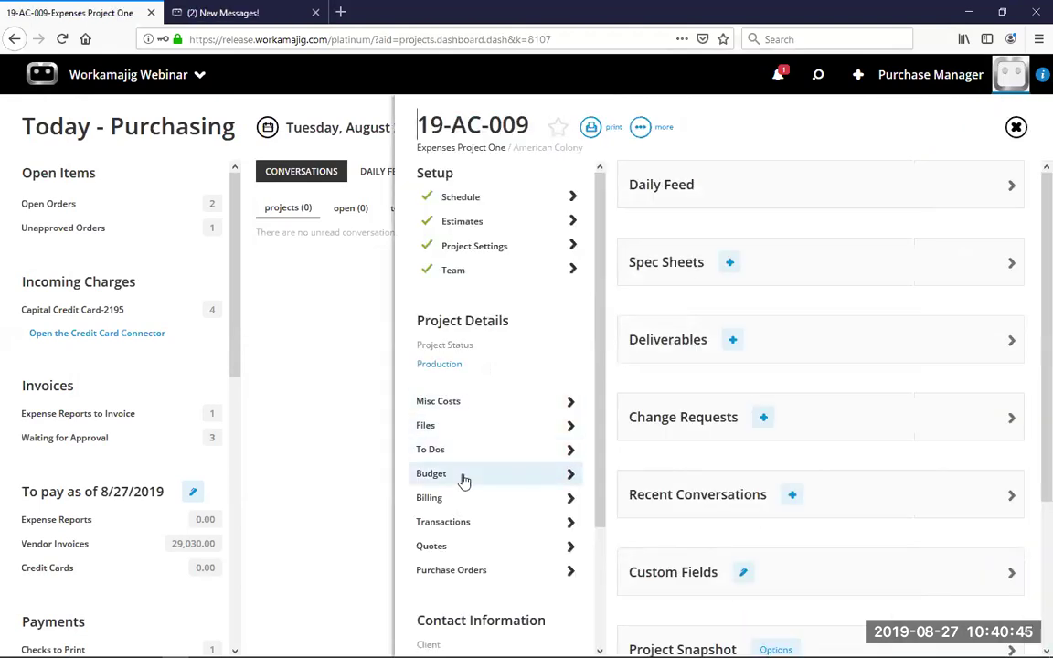
left_click(452, 527)
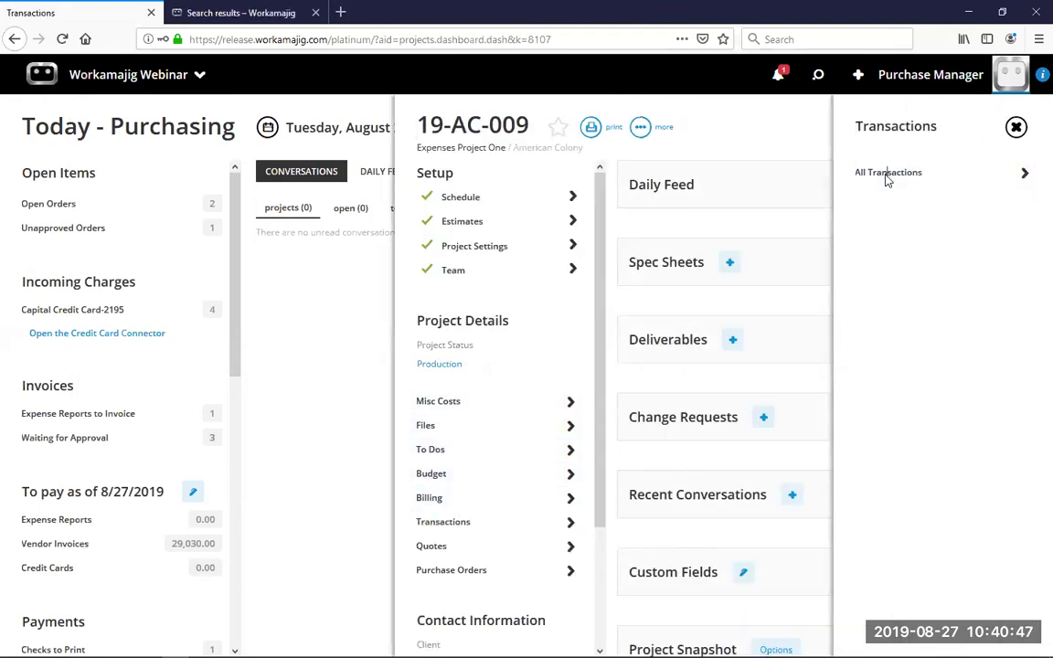
left_click(886, 181)
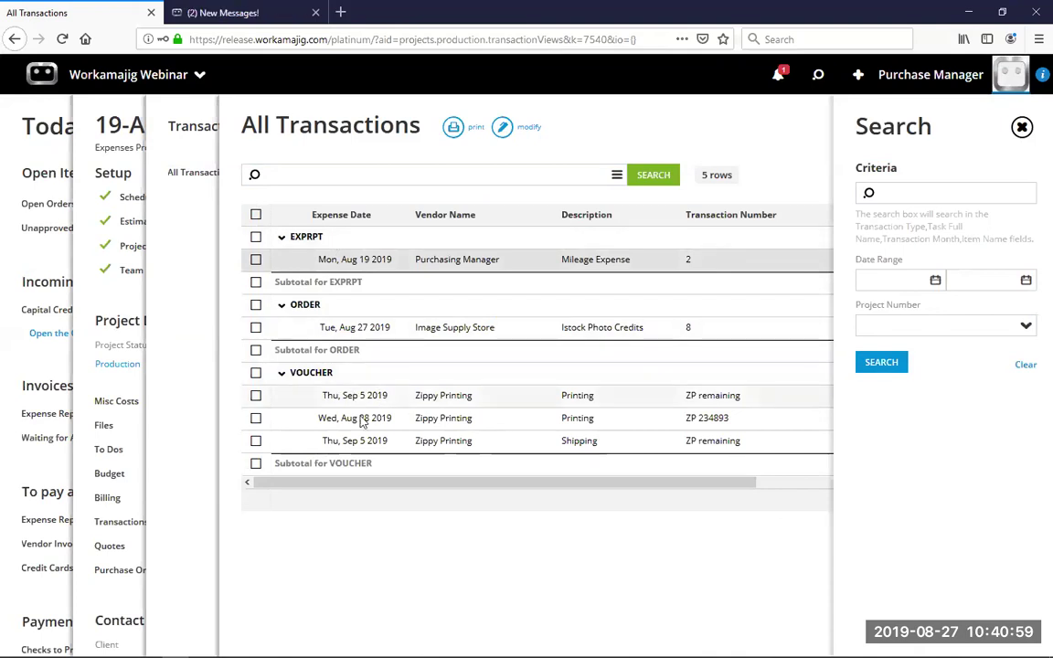
Close the All Transactions list and project 19-AC-009 to return to the Today - Purchasing page
left_click(1022, 127)
left_click(1018, 127)
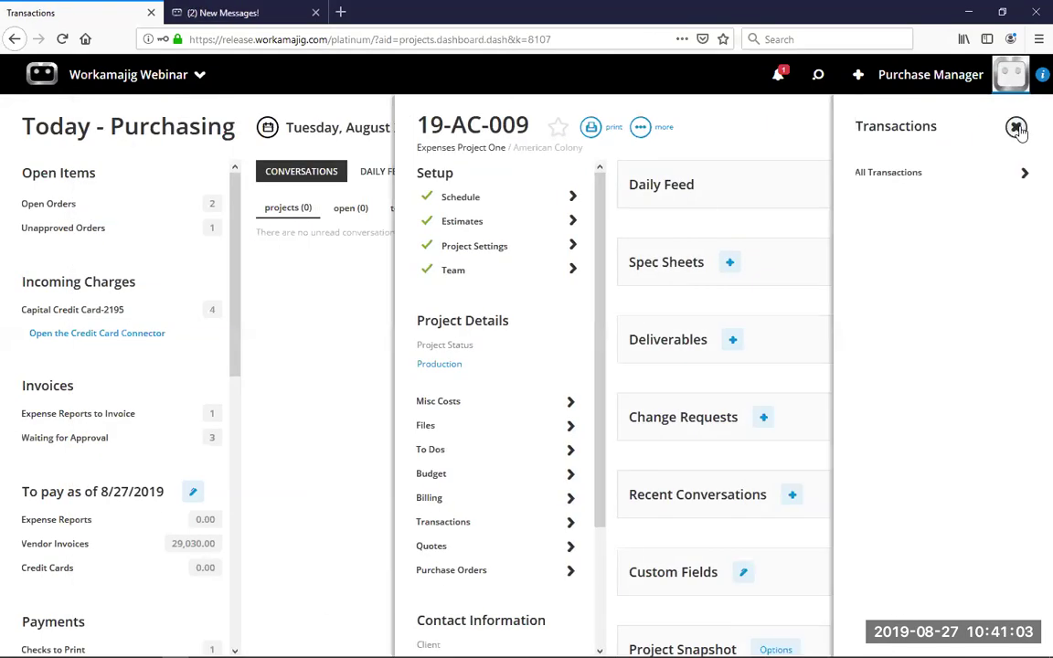
left_click(1018, 127)
left_click(1018, 129)
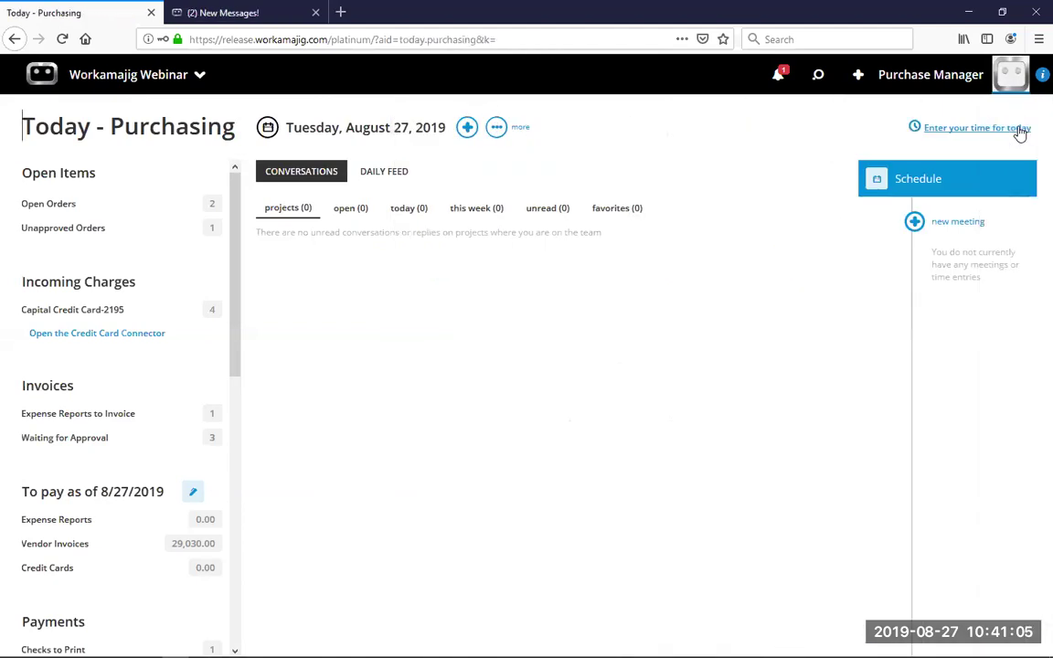
Create a vendor invoice from expense report 2 in the Expense Reports to Invoice list and close the list
left_click(83, 423)
left_click(110, 234)
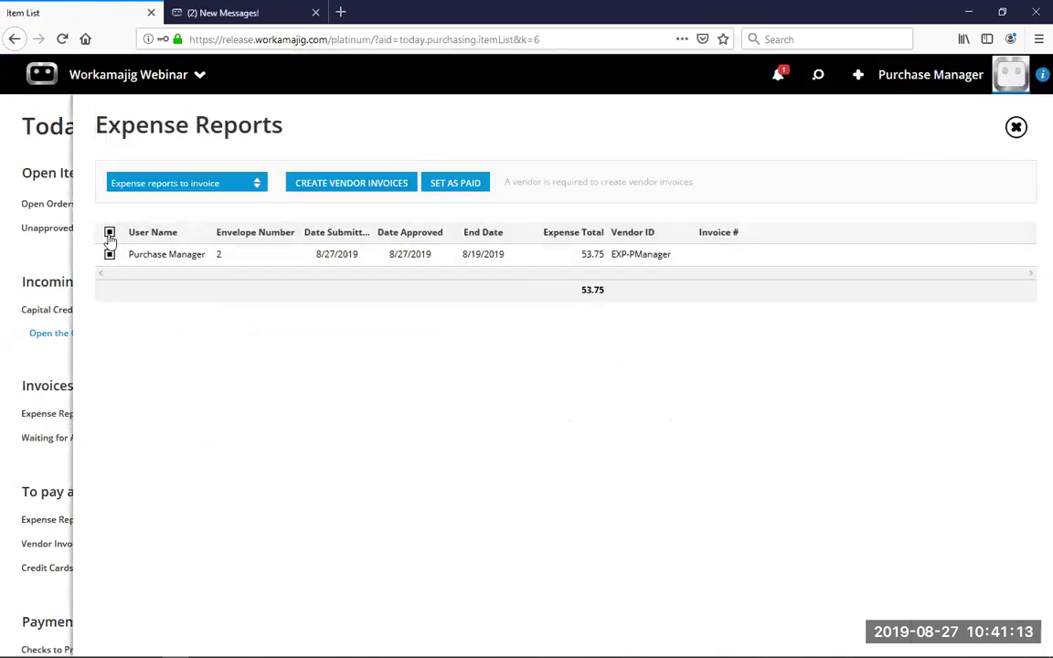
left_click(324, 187)
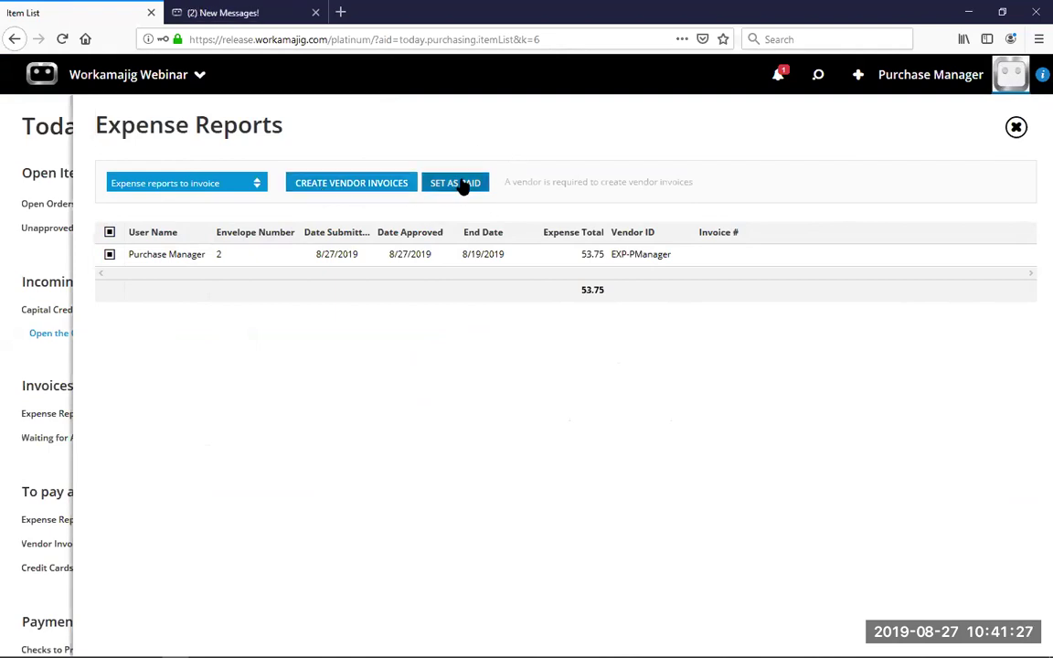
left_click(338, 183)
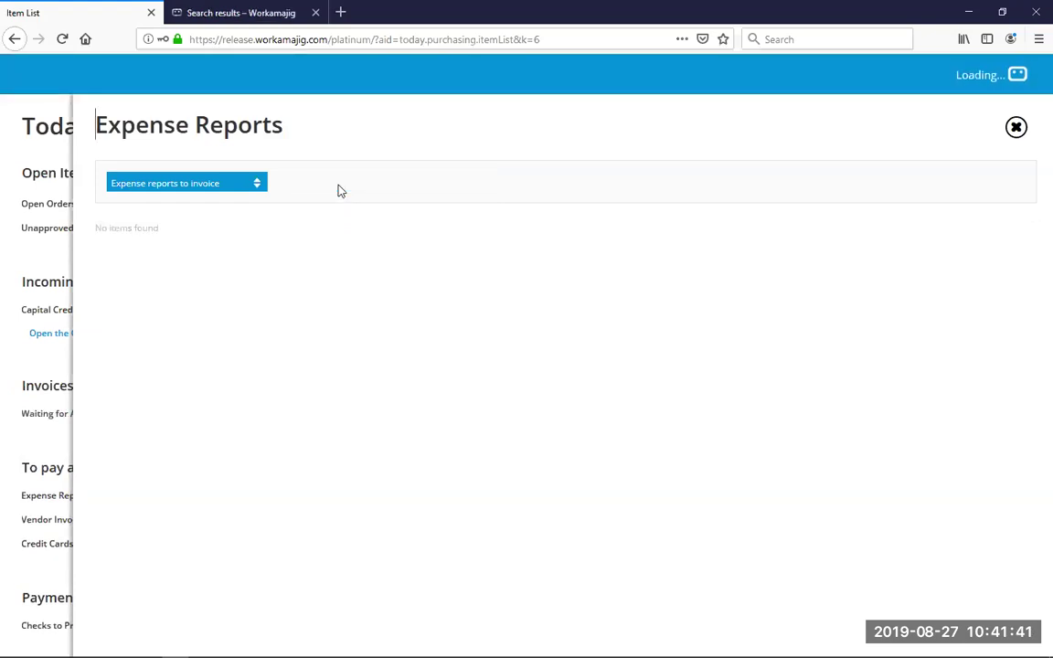
left_click(1016, 127)
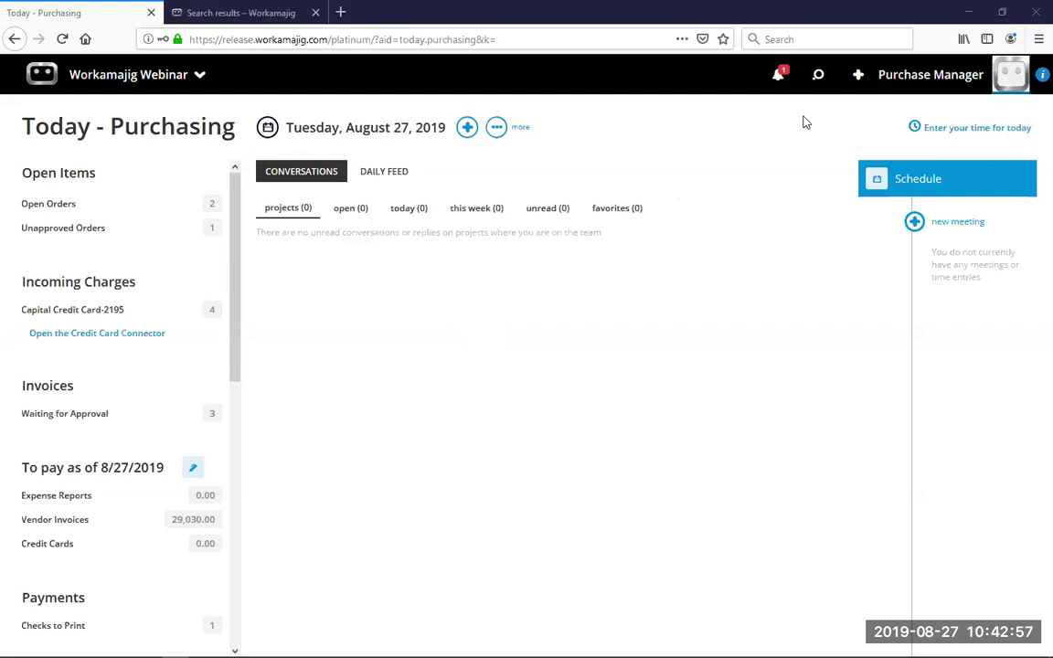
left_click(819, 74)
left_click(764, 224)
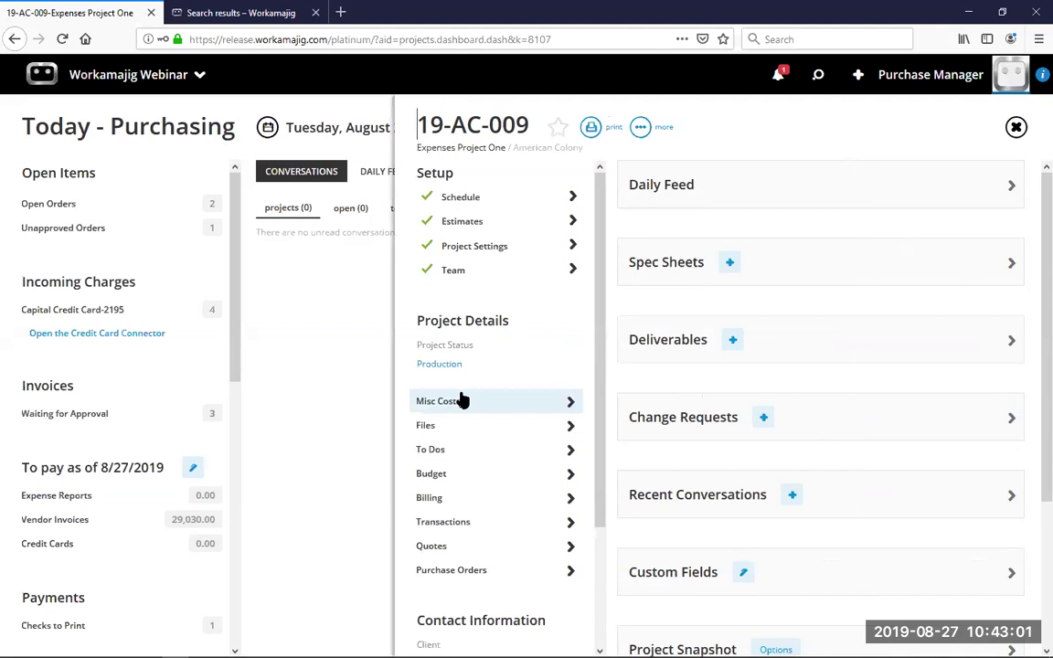
left_click(315, 379)
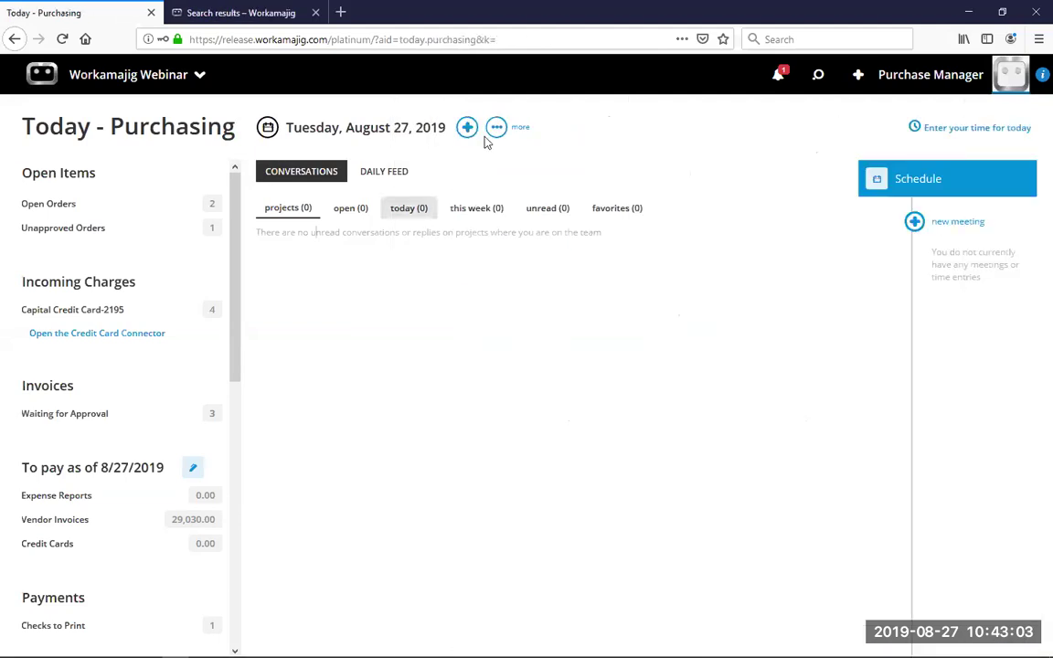
left_click(467, 127)
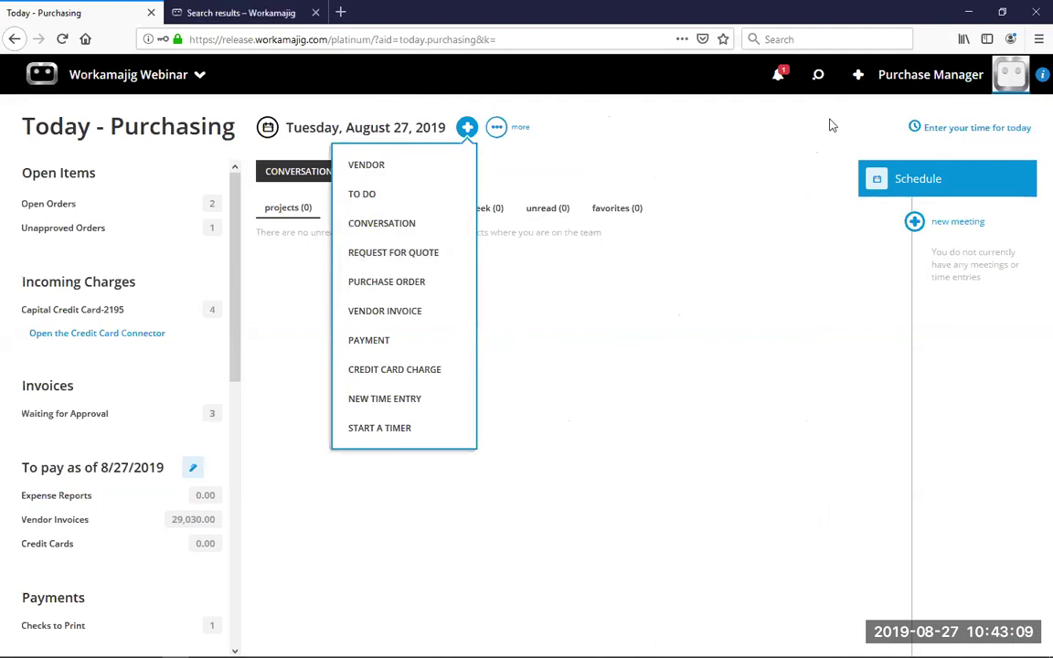
left_click(858, 78)
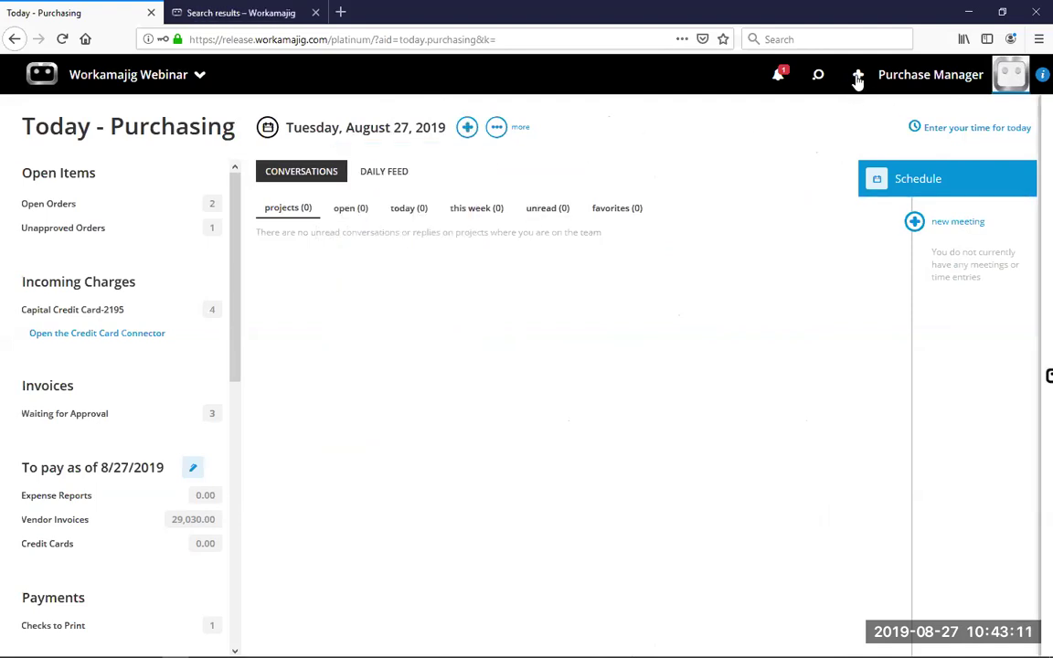
left_click(858, 79)
left_click(1015, 122)
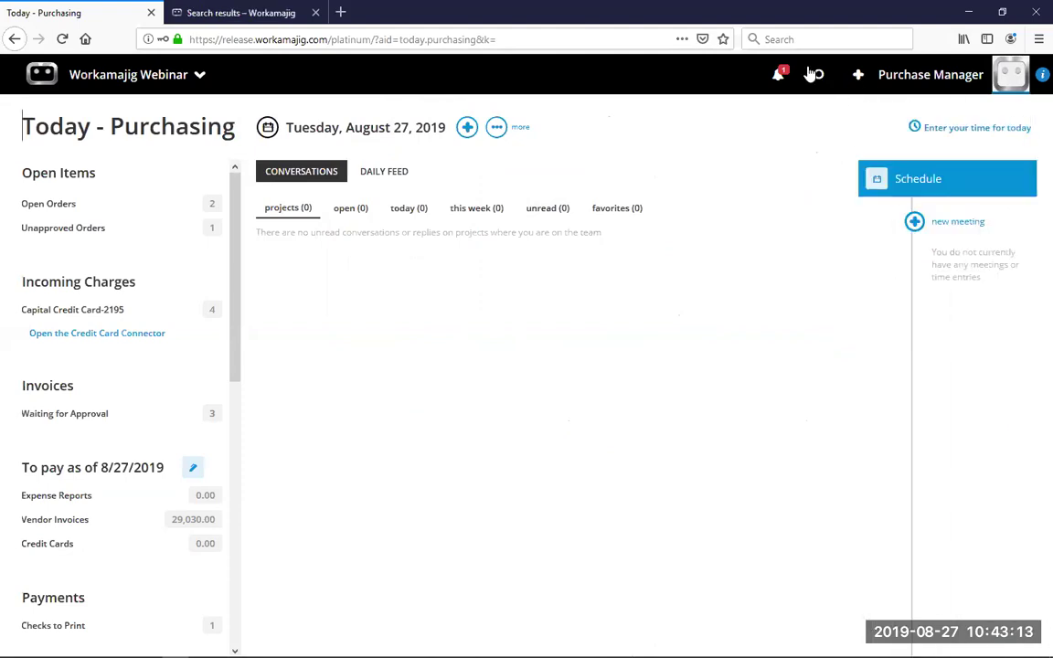
Open the recent project 19-AC-009 Expenses Project One and start its first miscellaneous cost
left_click(816, 75)
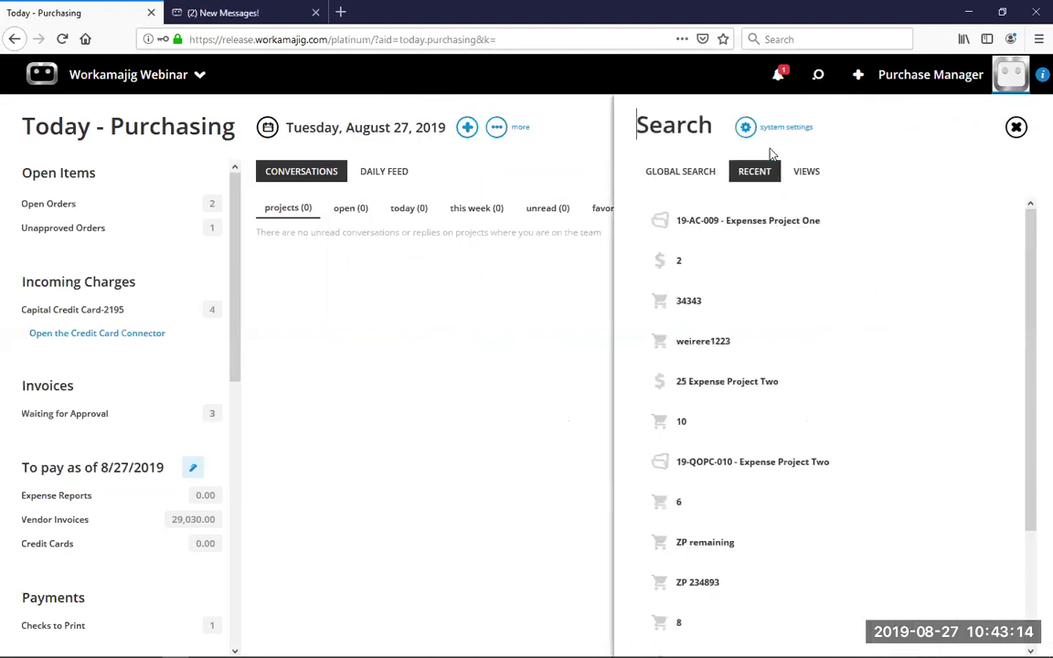
left_click(722, 224)
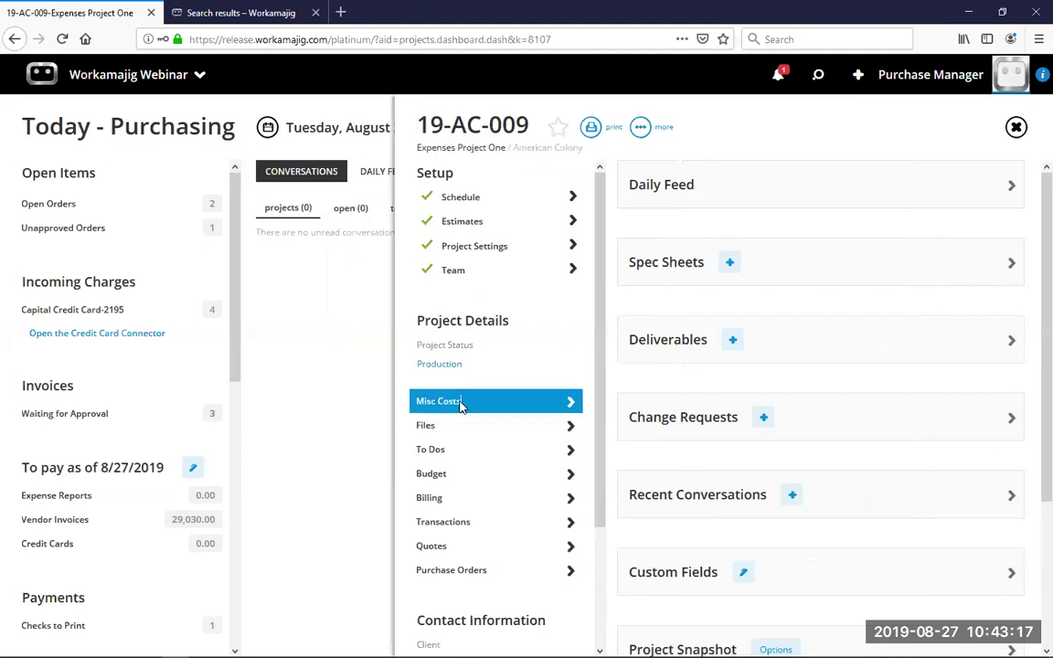
left_click(460, 406)
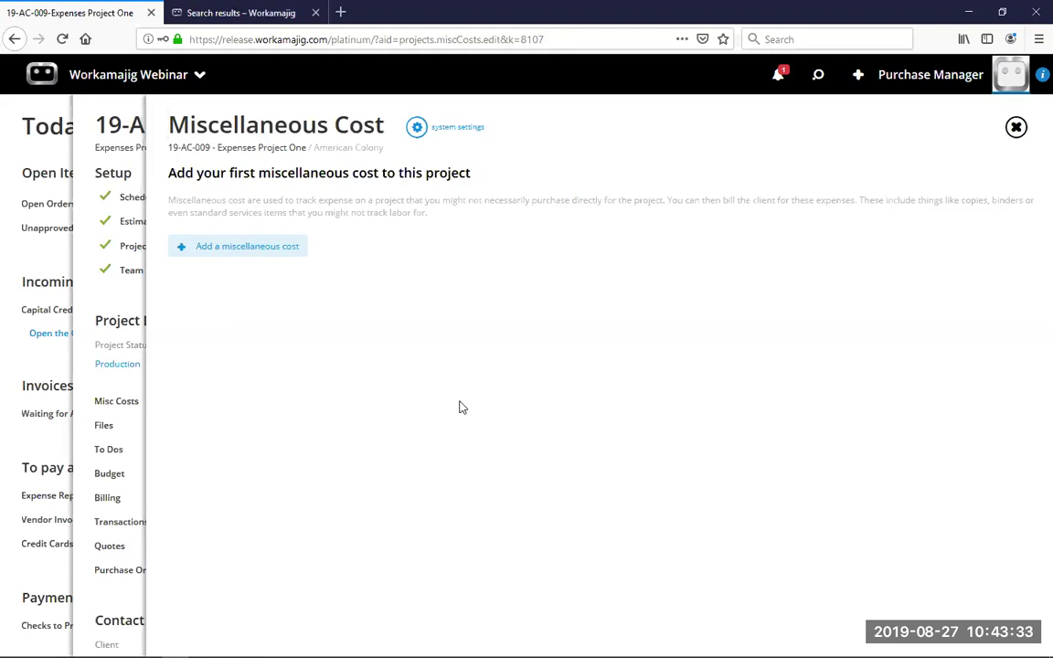
left_click(271, 254)
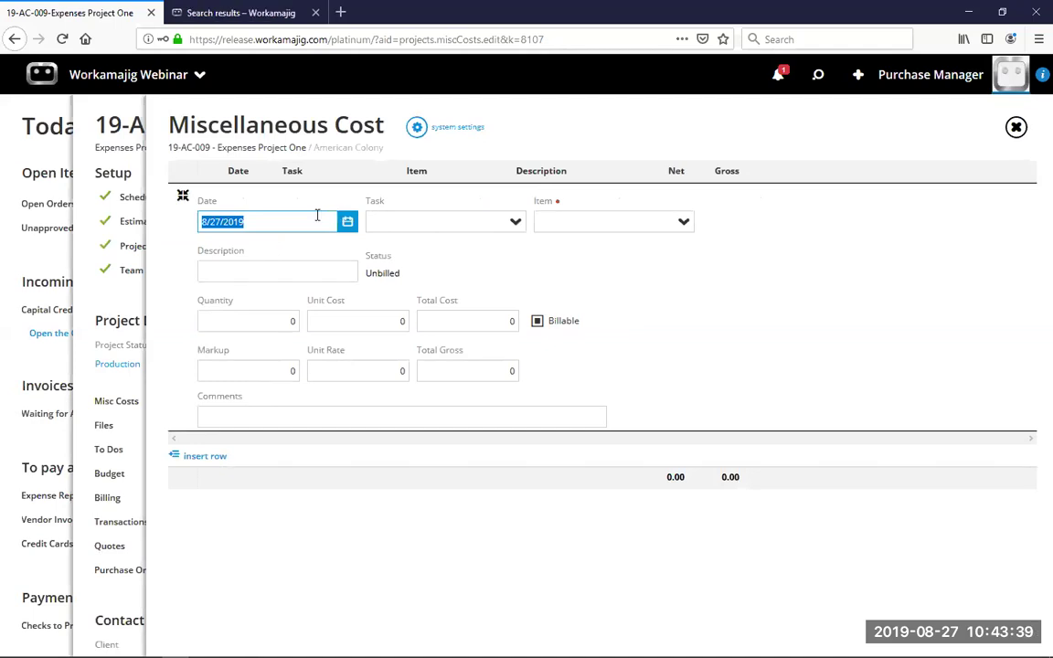
Keep the cost's date, leave its task blank and set its item to PROD-Supplies-Other supplies
key("Tab")
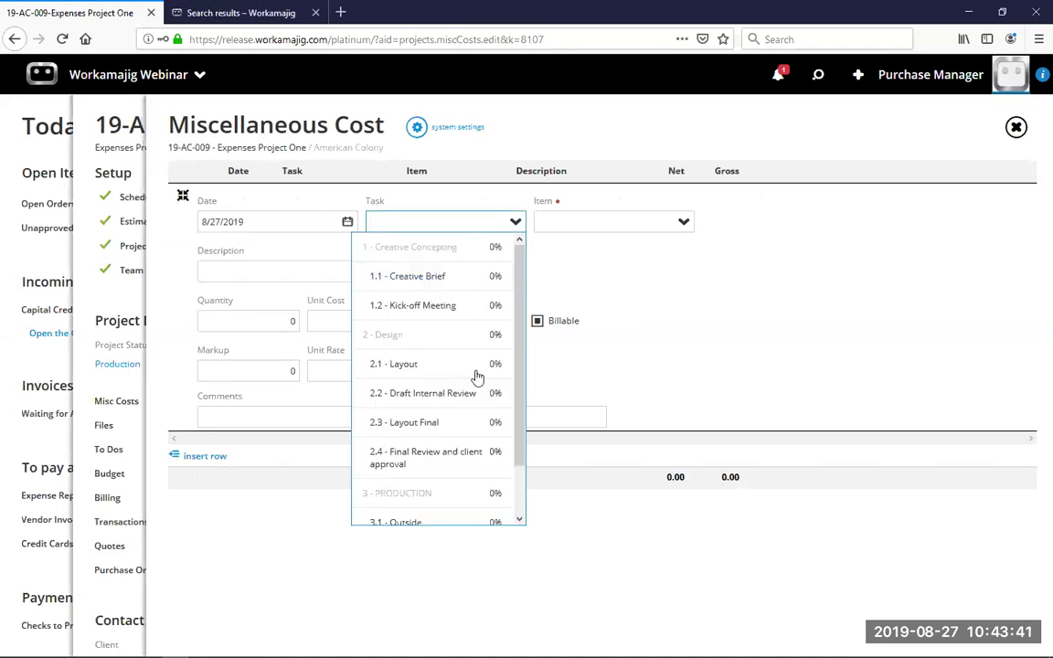
scroll(454, 477, "down", 1)
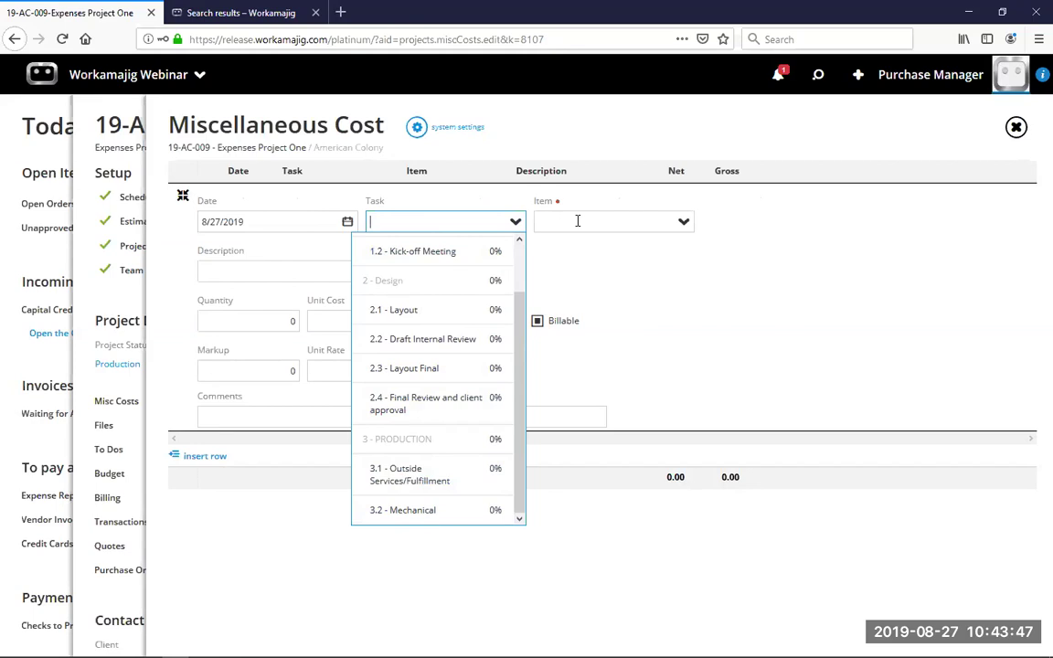
left_click(617, 223)
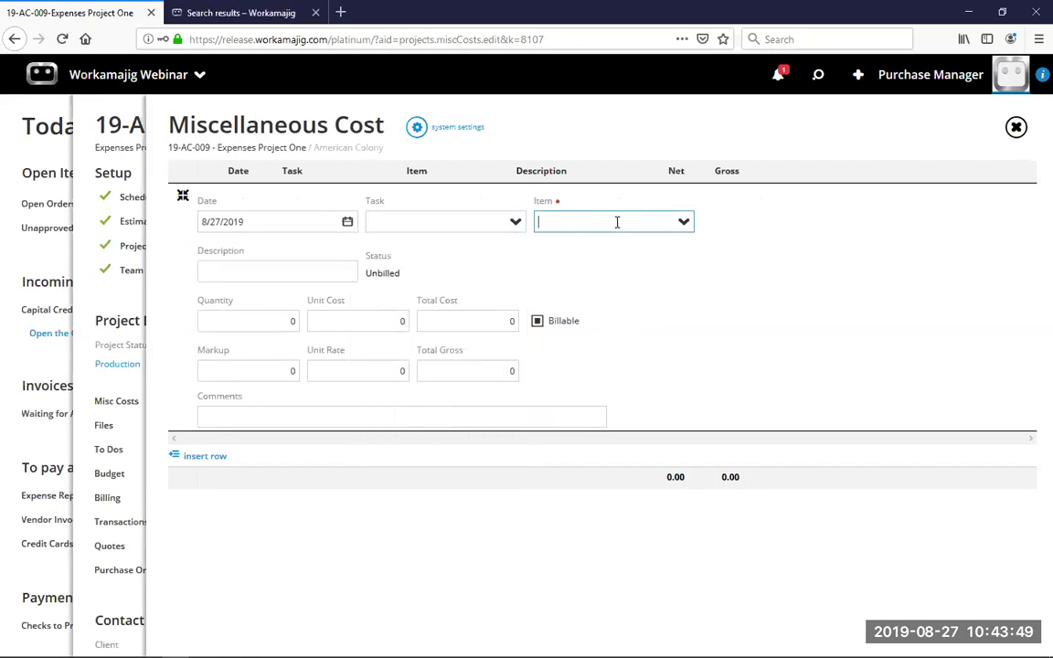
left_click(684, 225)
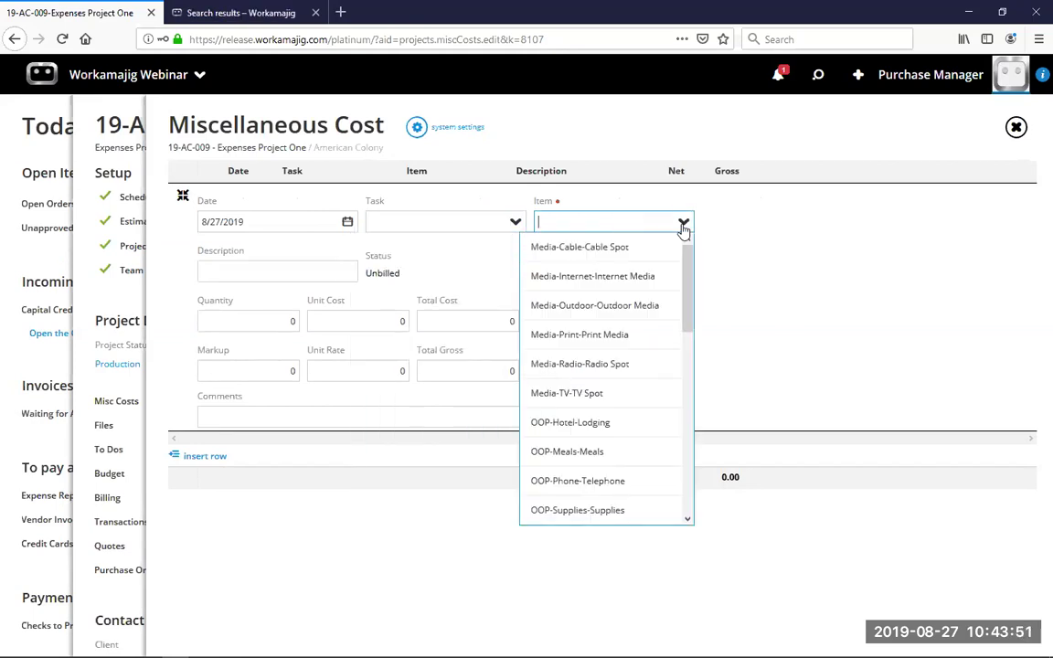
scroll(635, 291, "down", 5)
scroll(634, 295, "down", 5)
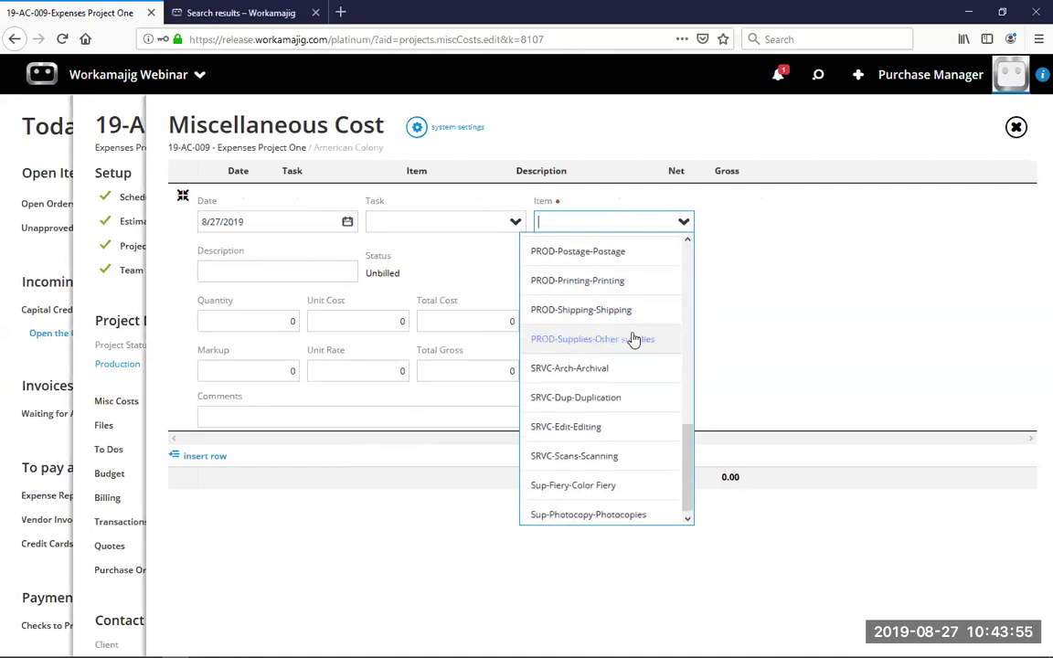
left_click(634, 340)
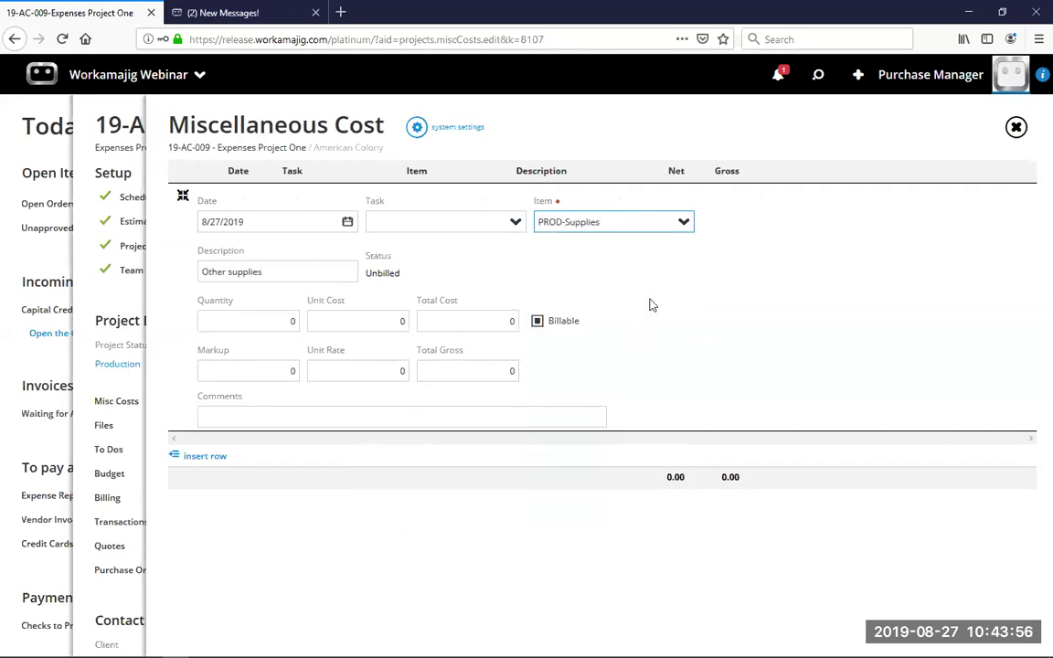
Enter a quantity of 1 and a unit cost of 100 for the Other supplies cost and finish the line
left_click(293, 323)
key("Tab")
type("100")
key("Tab")
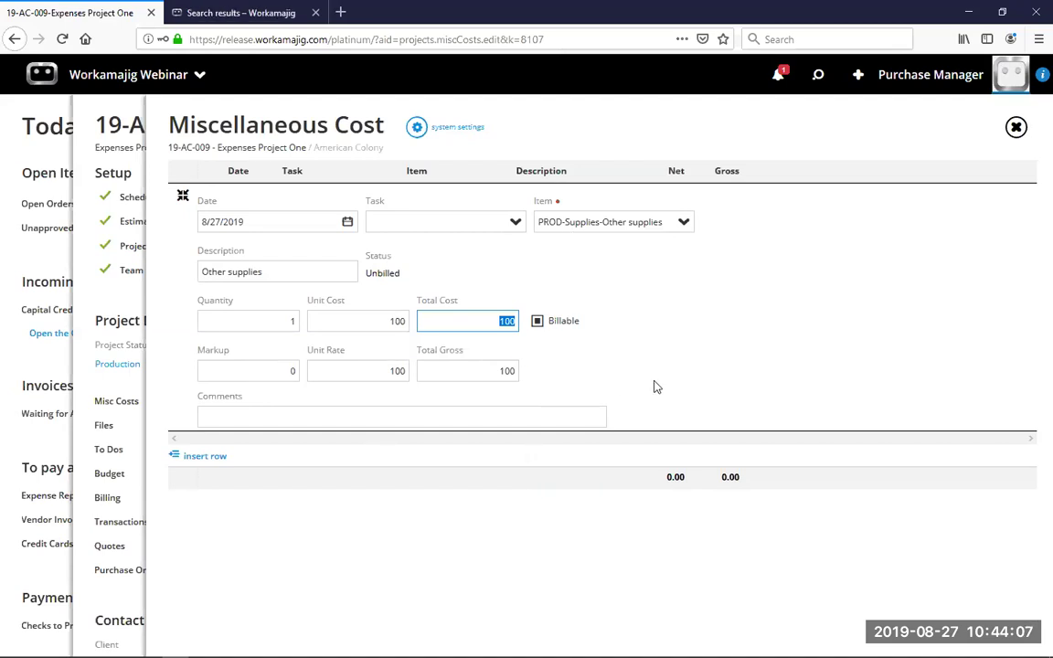
left_click(543, 493)
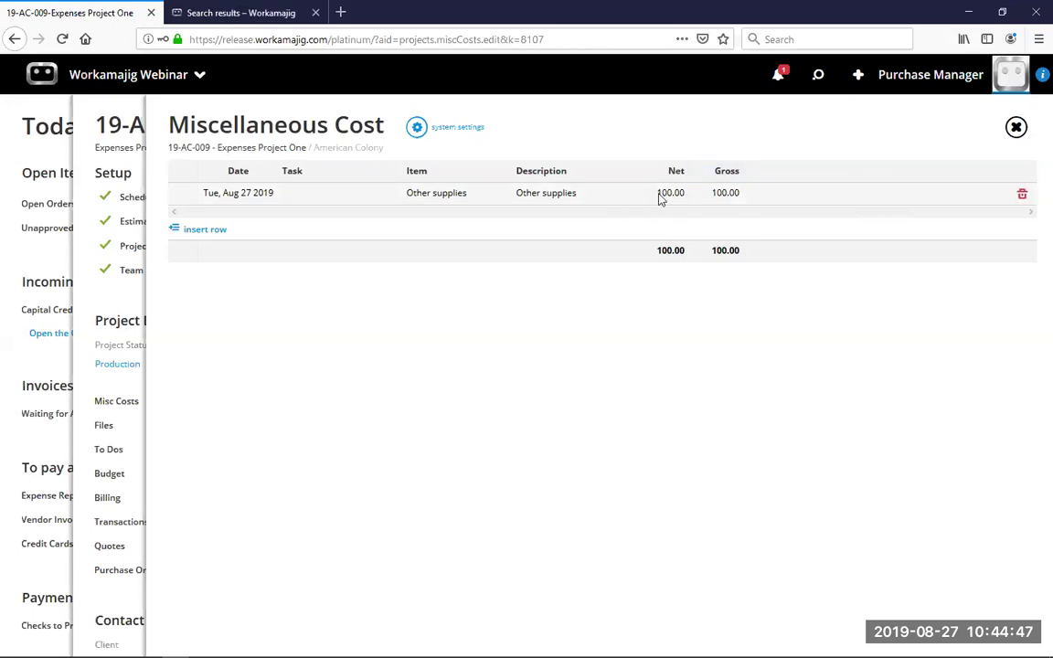
Close the miscellaneous costs and check the new cost in the project's All Transactions list without search criteria, returning to the project page
left_click(1016, 127)
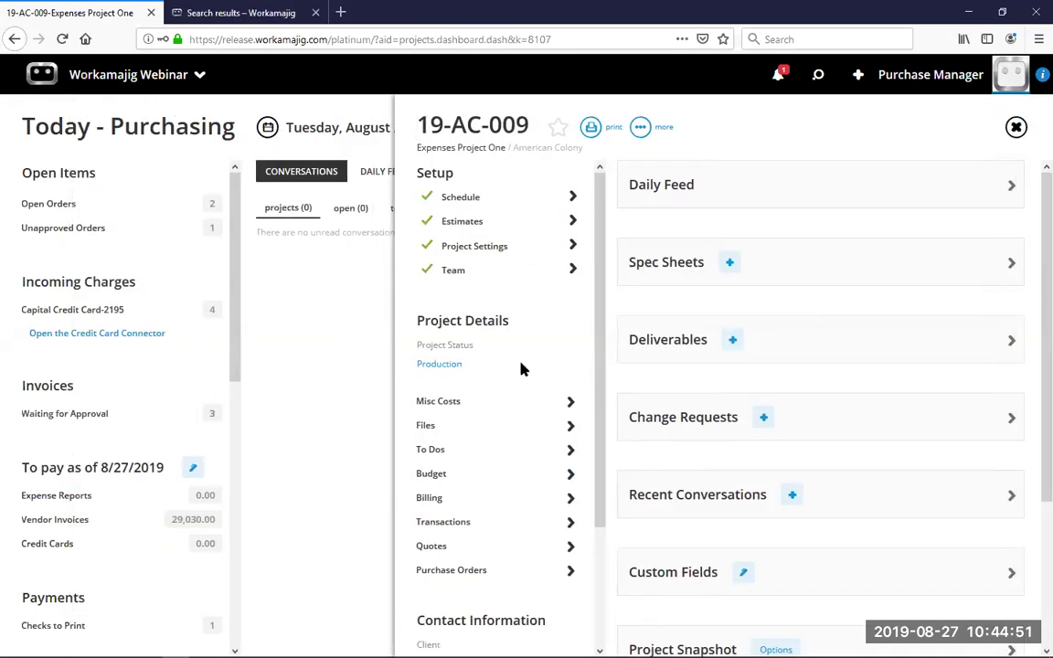
left_click(475, 519)
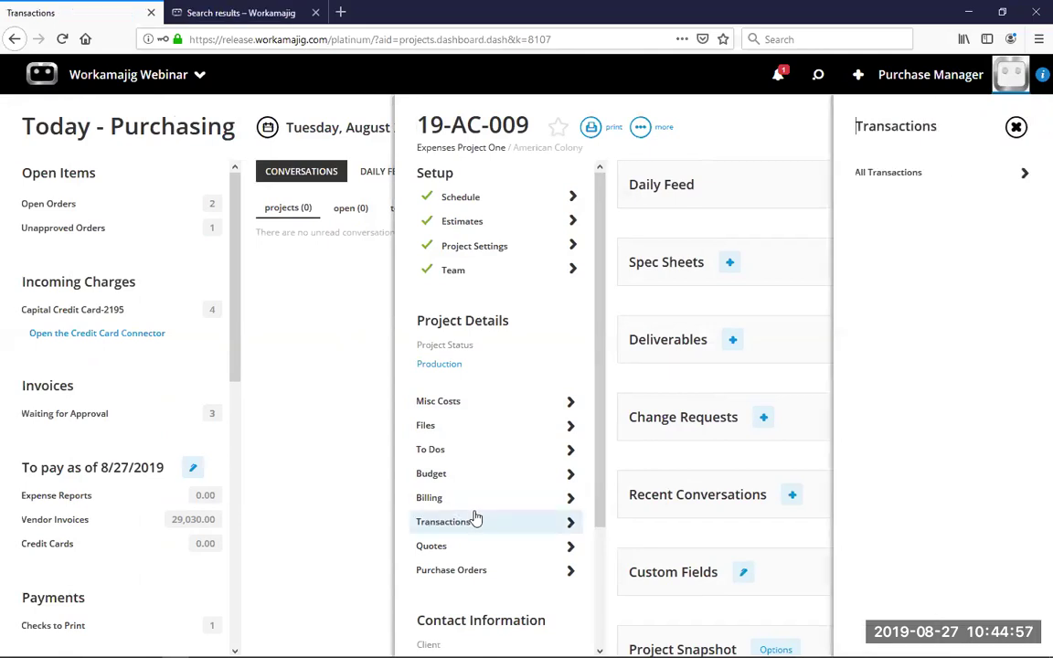
left_click(929, 169)
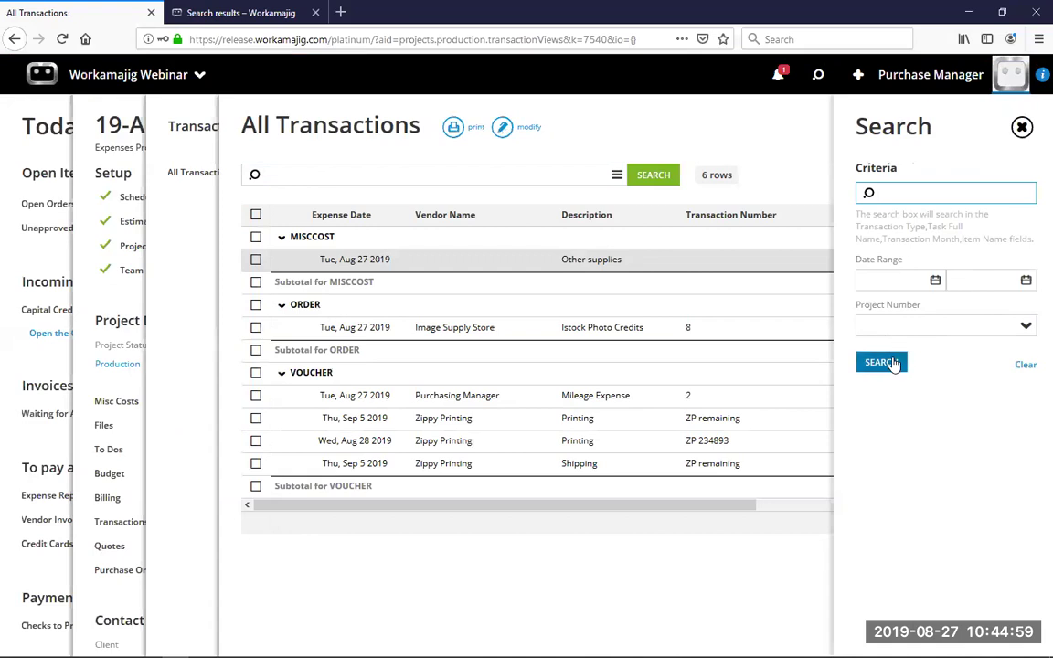
left_click(894, 364)
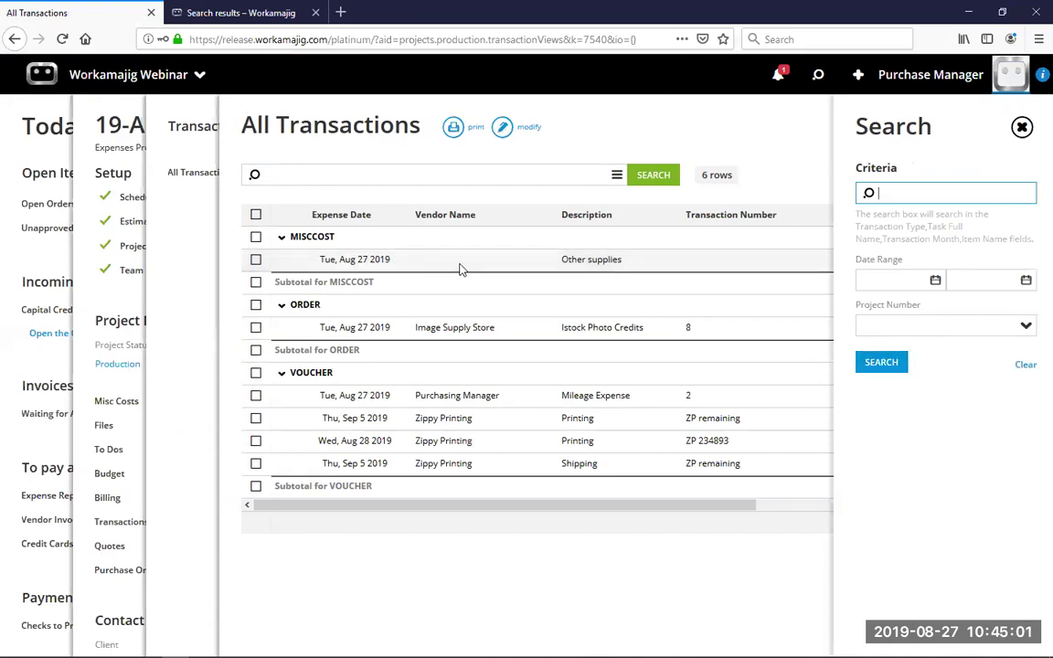
left_click(1022, 128)
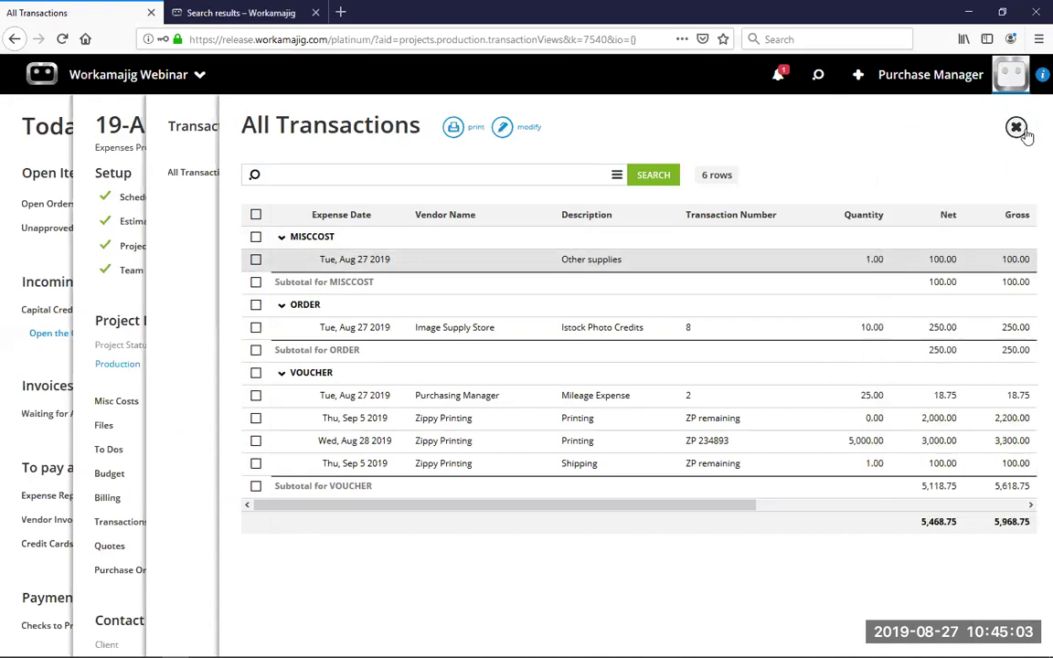
left_click(1022, 130)
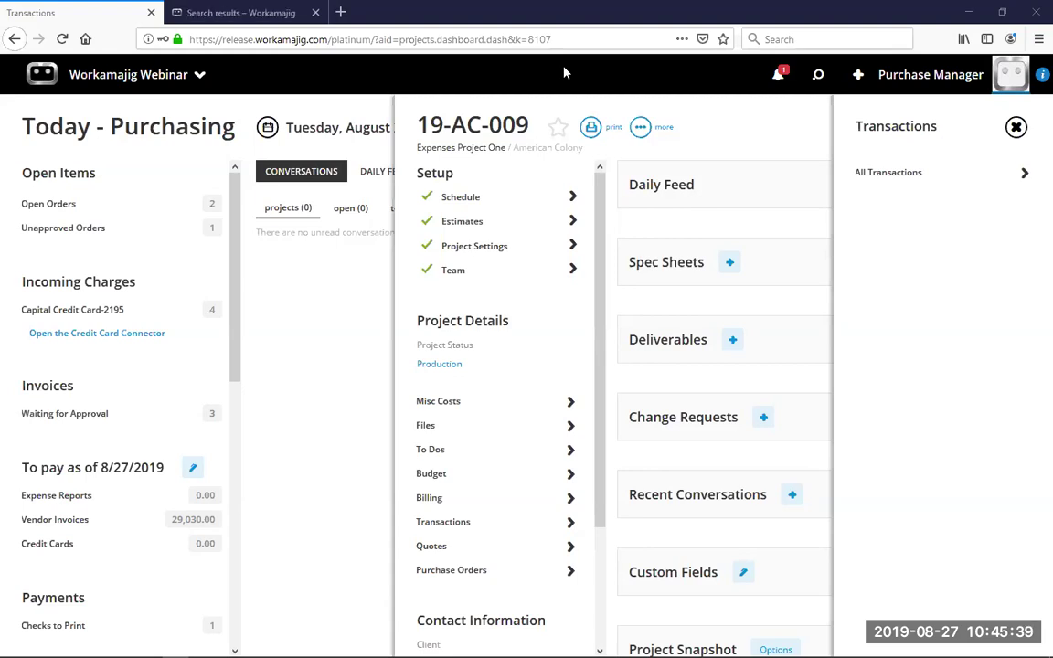
left_click(775, 148)
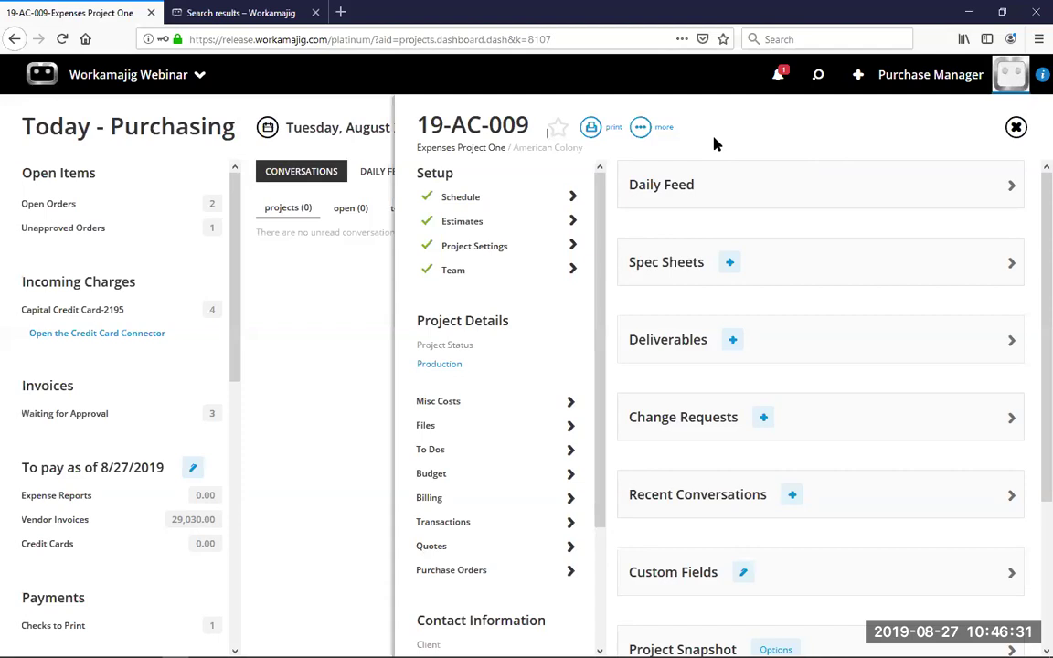
Reopen the project's Other supplies miscellaneous cost and create a schedule for it
left_click(509, 402)
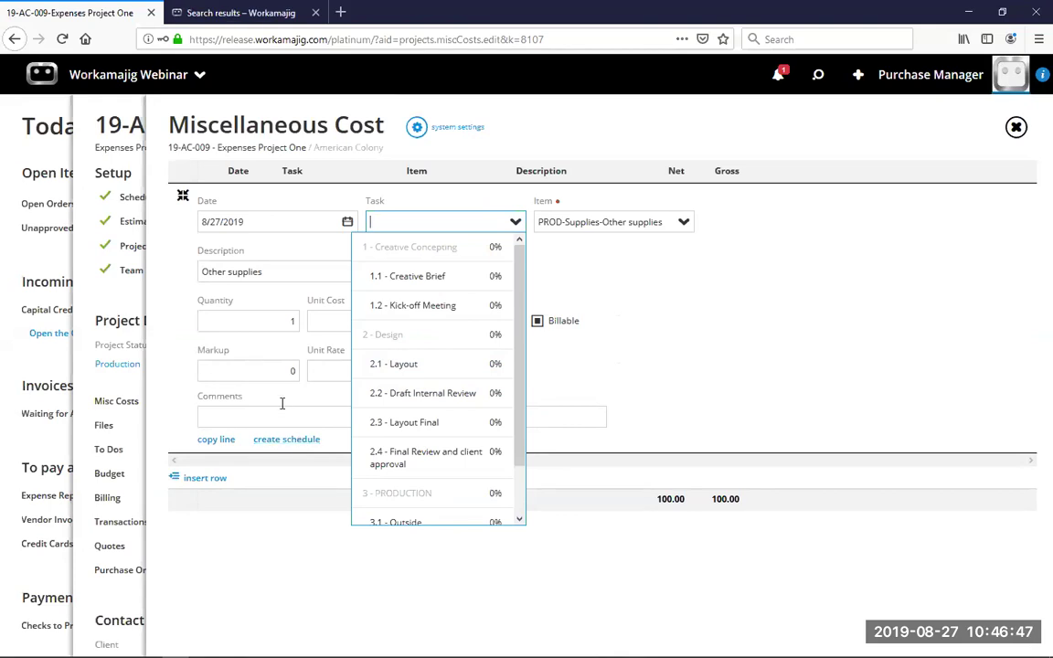
left_click(305, 525)
left_click(289, 195)
left_click(294, 444)
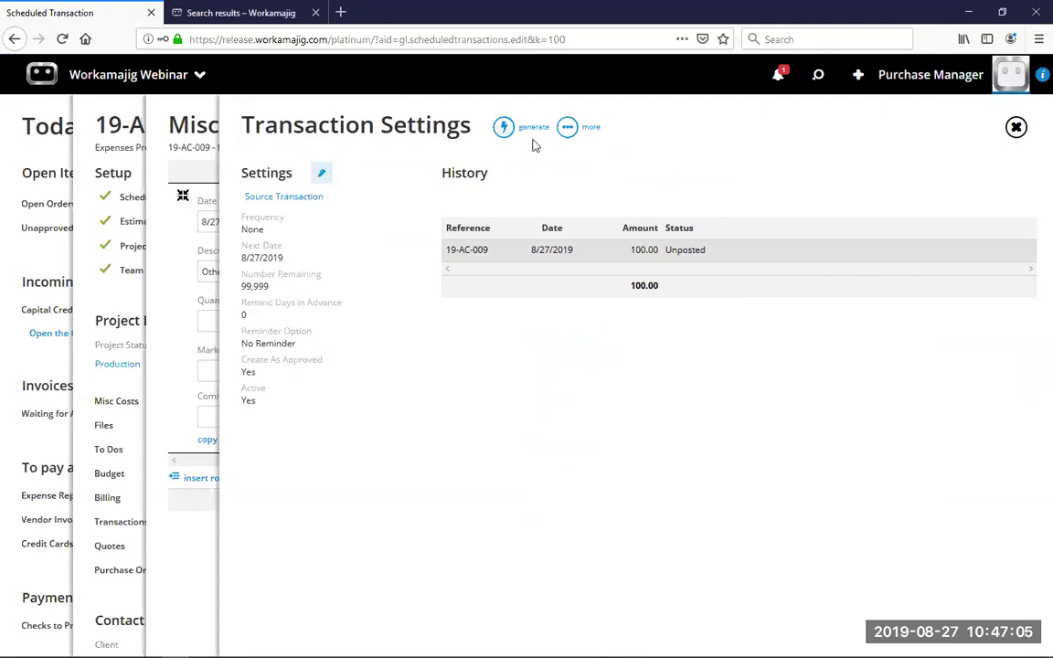
Check the new schedule's frequency and reminder settings without changing them, and delete the schedule from the Other supplies cost
left_click(322, 172)
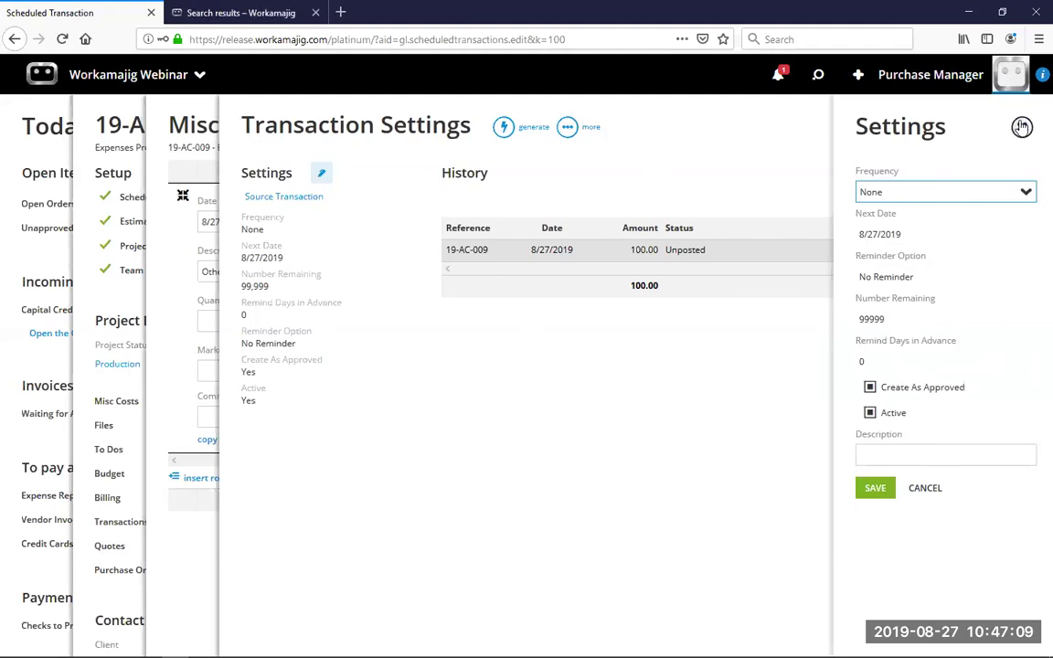
left_click(1022, 127)
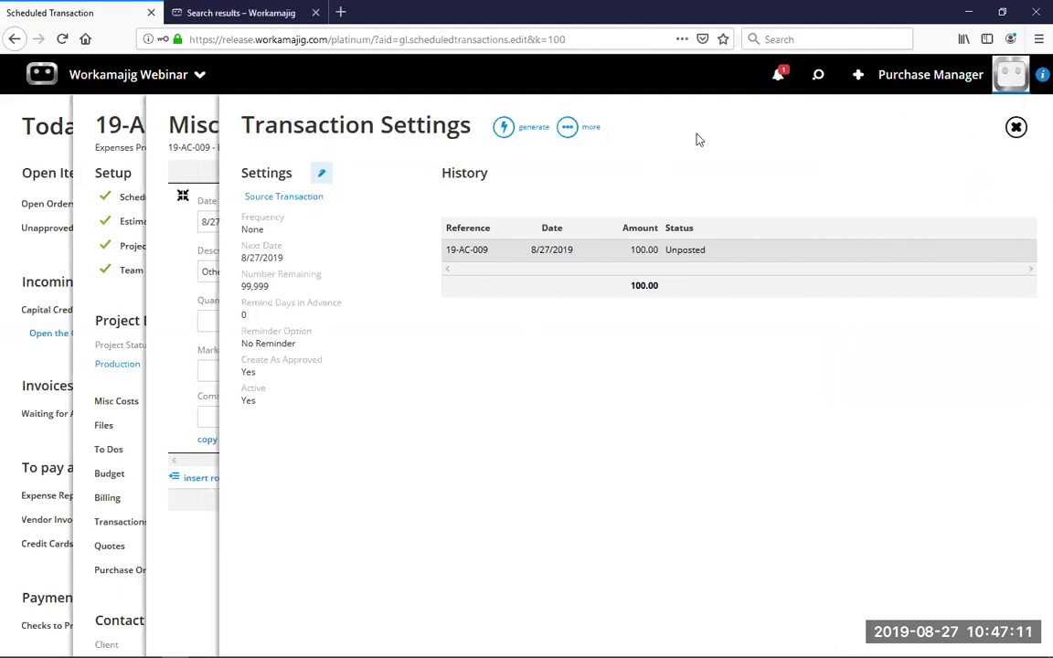
left_click(585, 128)
left_click(549, 168)
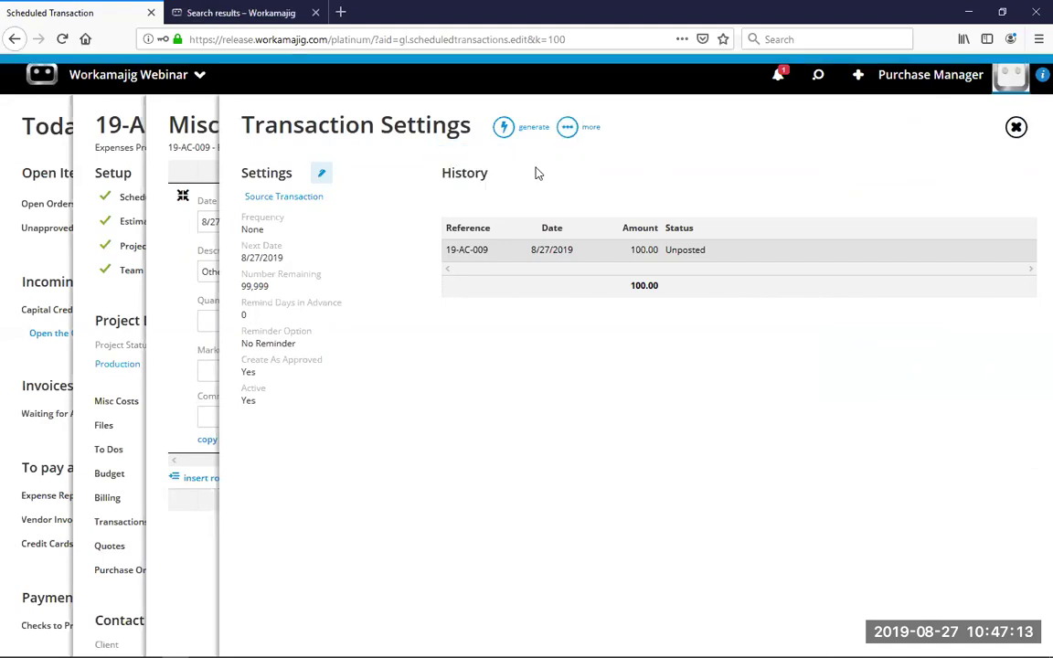
left_click(944, 75)
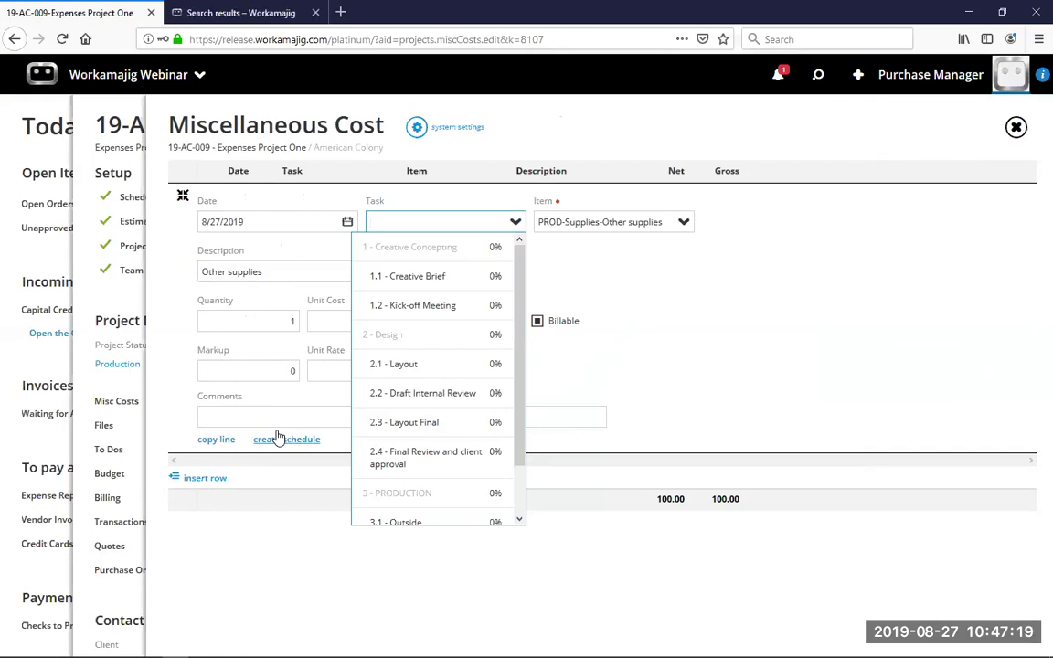
Close the miscellaneous cost and the project, and create a new expense report in My Expense Reports
left_click(1017, 129)
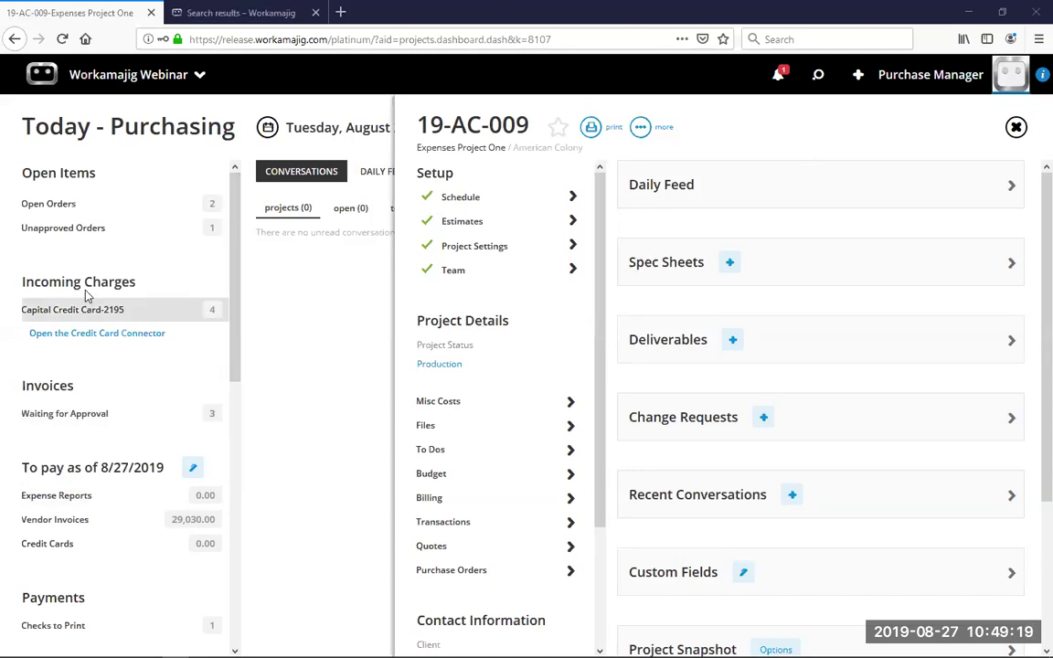
left_click(288, 352)
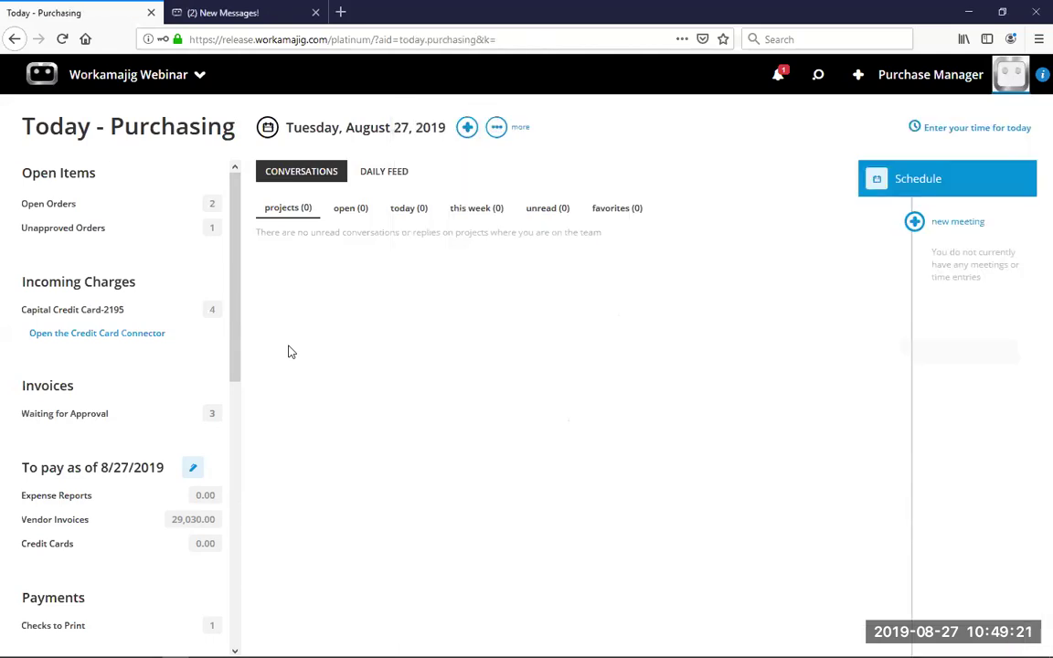
left_click(145, 74)
left_click(54, 133)
left_click(241, 242)
left_click(280, 127)
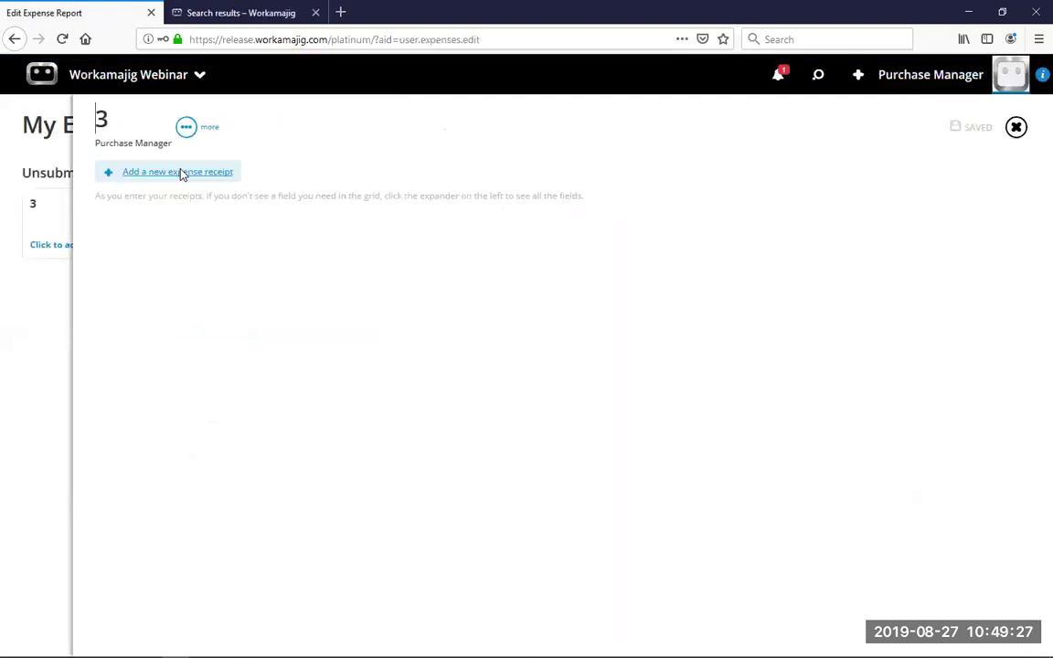
Add an expense receipt to the report, attach the Austria, BBFTTNU and Chile images to it, and close the report
left_click(181, 174)
left_click(162, 383)
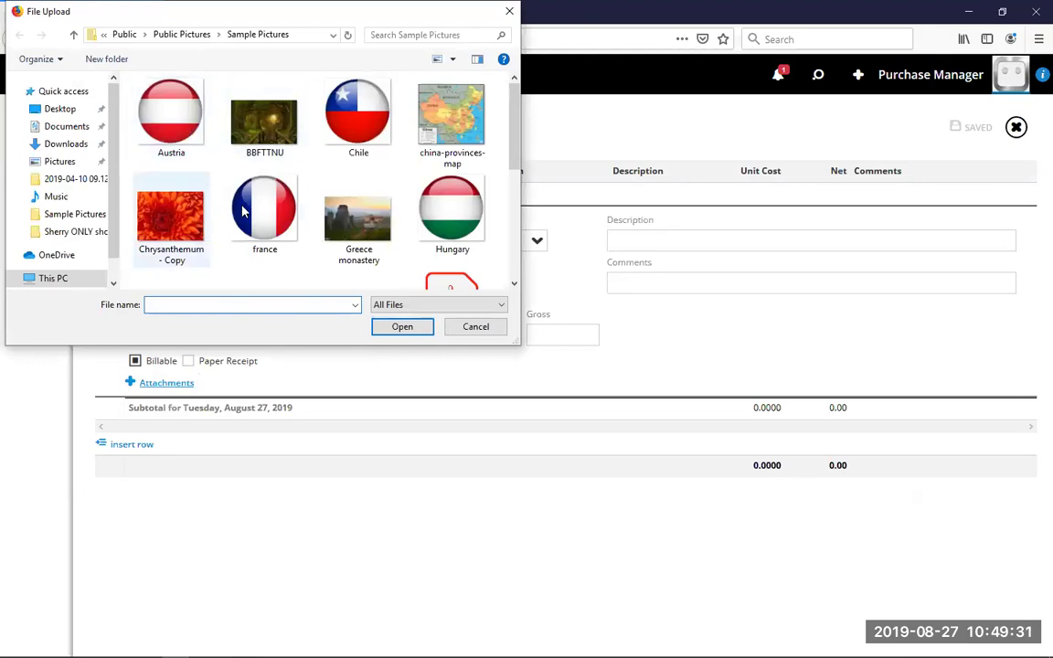
left_click(165, 128)
left_click(264, 124, "ctrl")
left_click(358, 119, "ctrl")
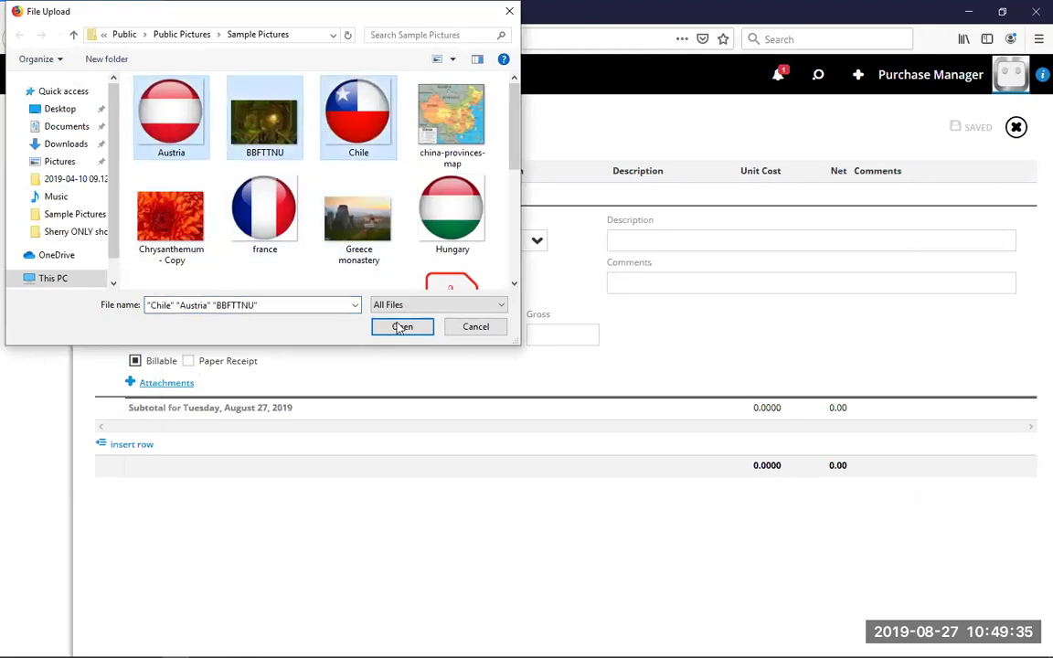
left_click(403, 328)
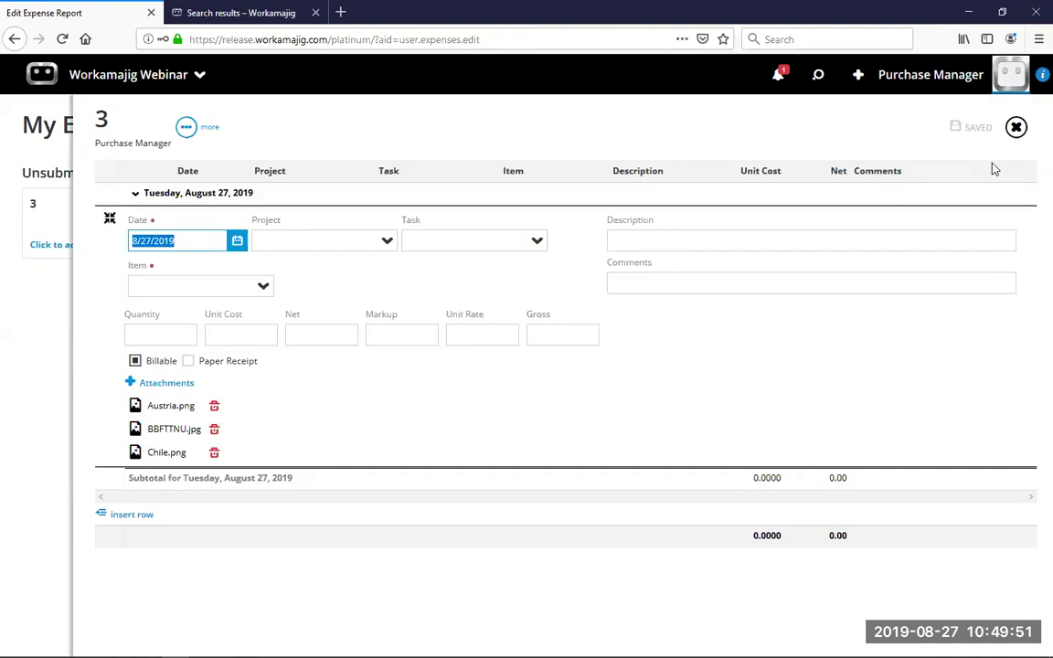
left_click(1017, 128)
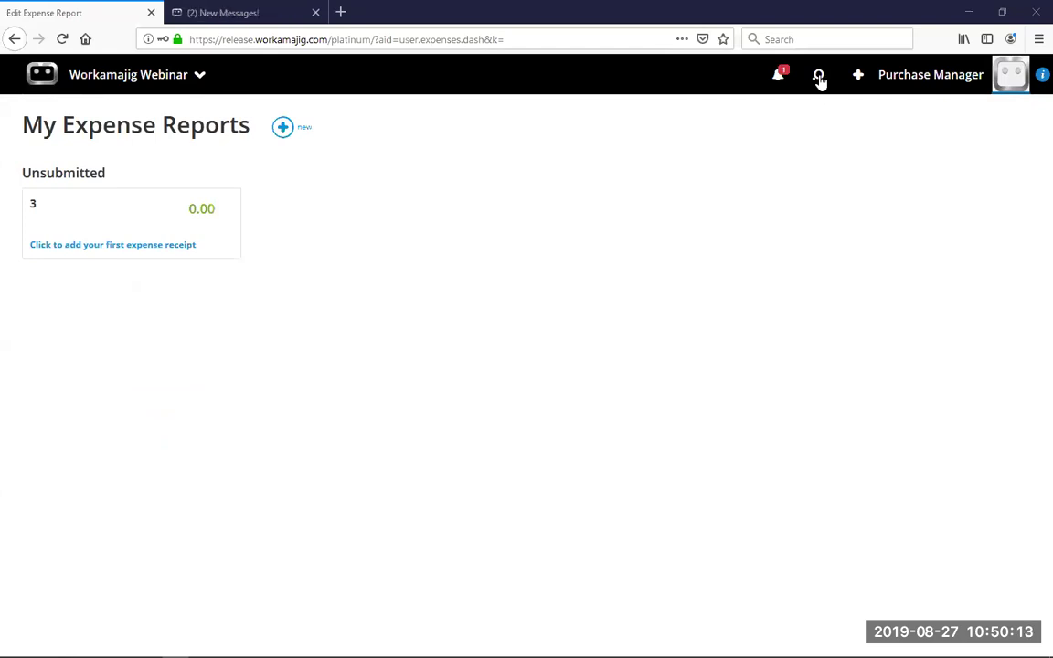
Reopen project 19-AC-009 and review its All Transactions list without search criteria, returning to the project page
left_click(819, 79)
left_click(759, 259)
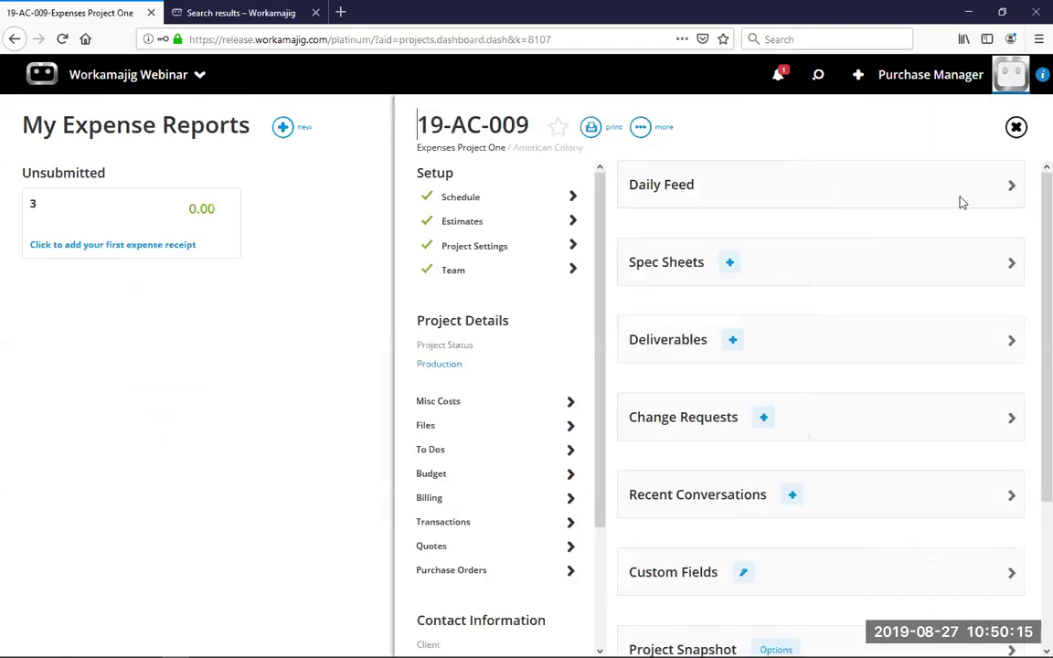
left_click(505, 522)
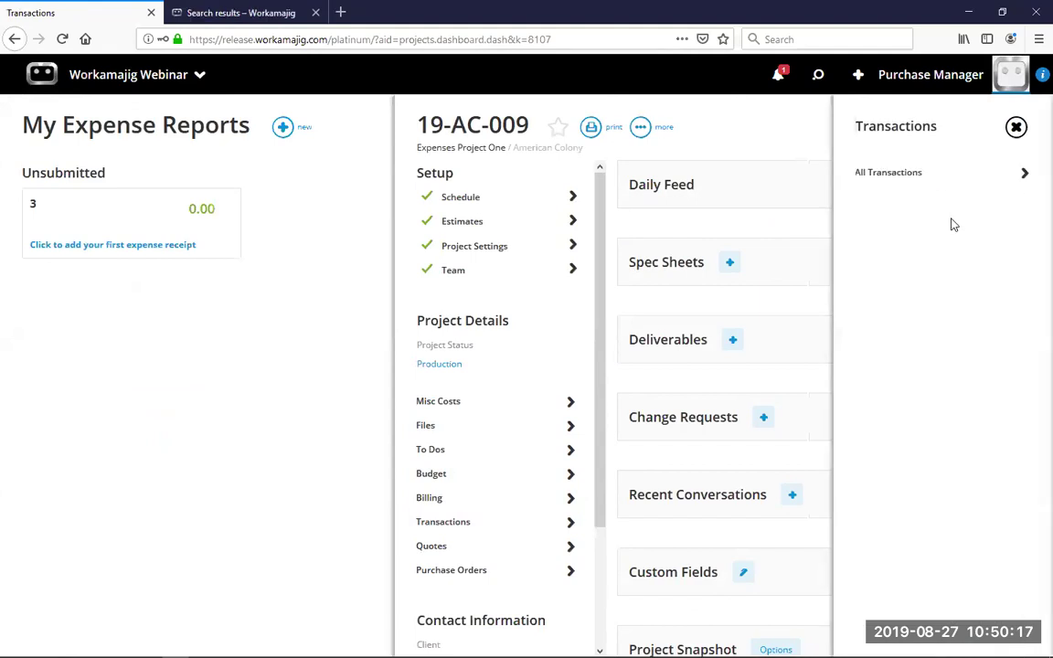
left_click(951, 173)
left_click(894, 366)
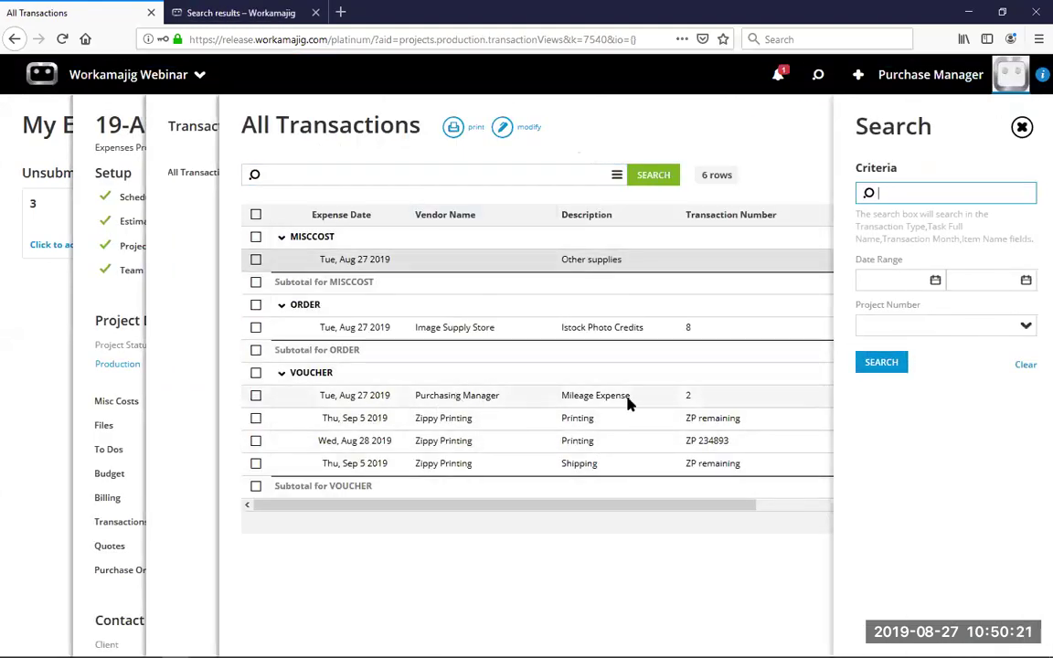
left_click(1019, 129)
left_click(1017, 128)
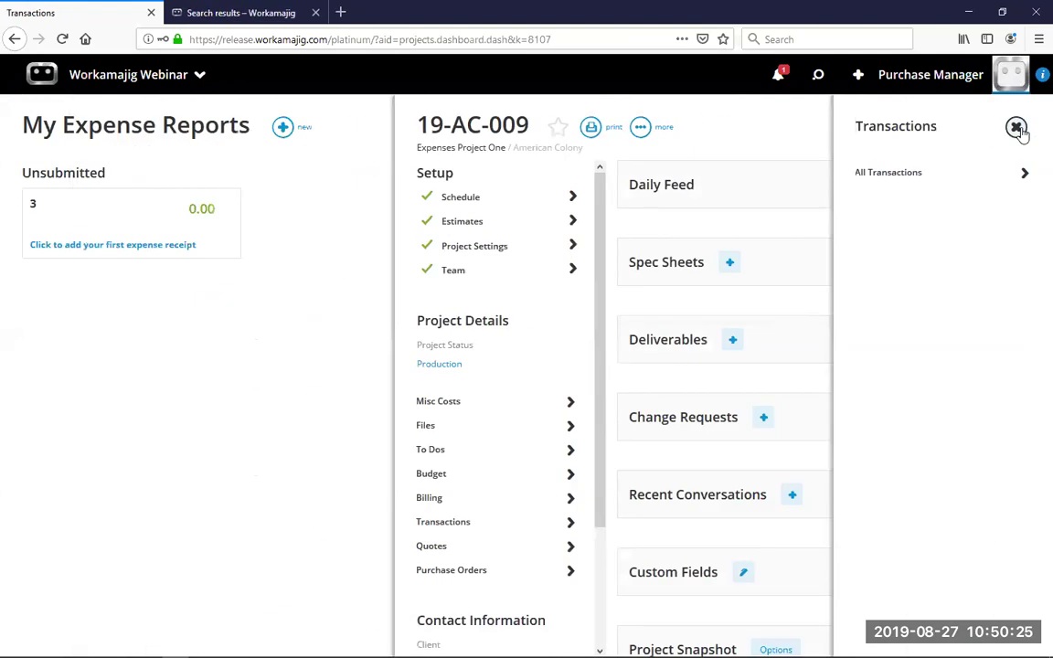
left_click(1017, 128)
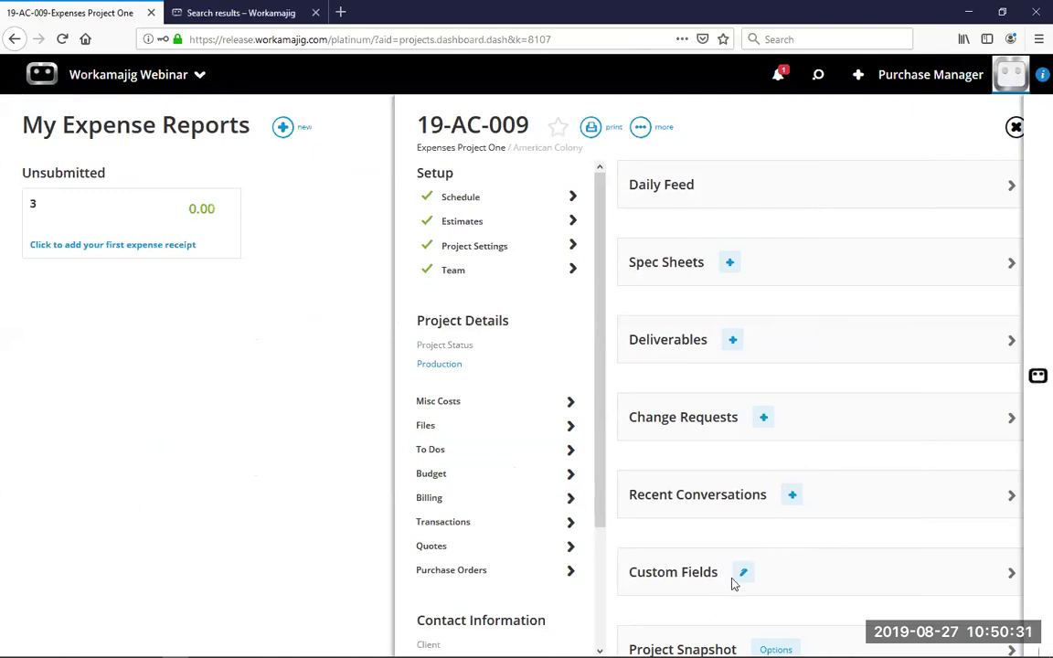
Review the project's budget by item, comparing budgeted and total gross expenses, and close the budget and the project
left_click(464, 476)
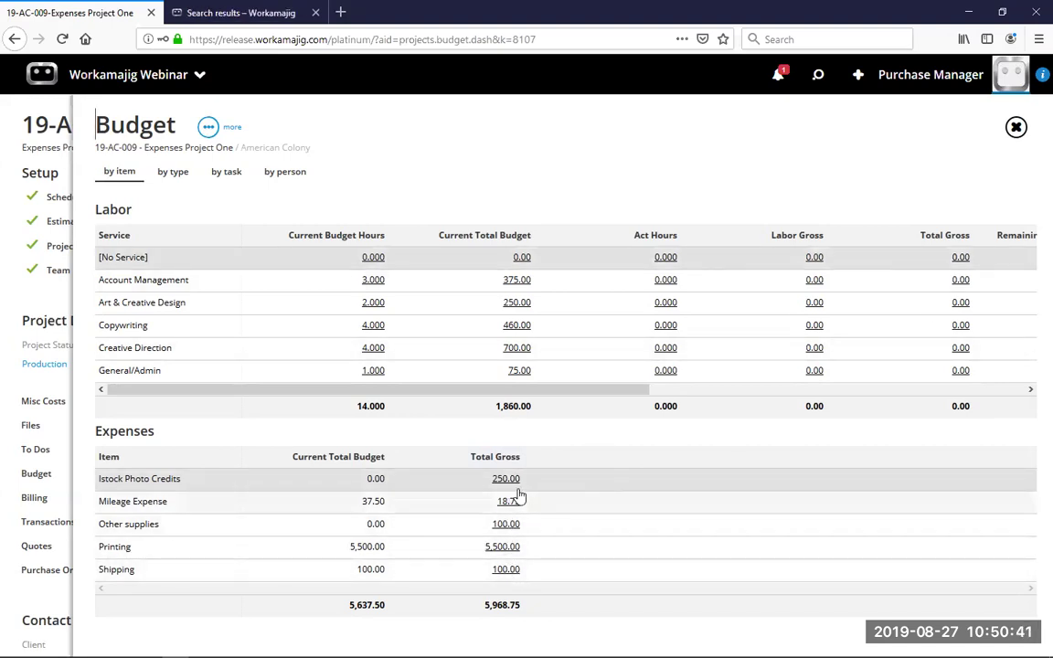
left_click(1018, 130)
left_click(1019, 131)
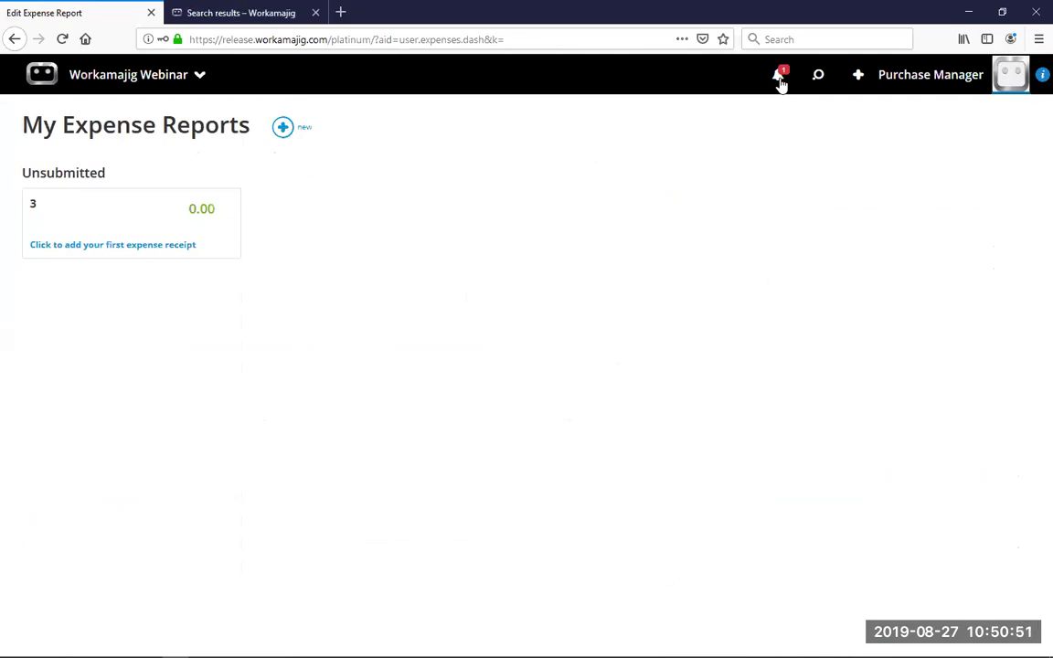
Go to the Today - Purchasing page in the purchasing area
left_click(103, 84)
left_click(647, 146)
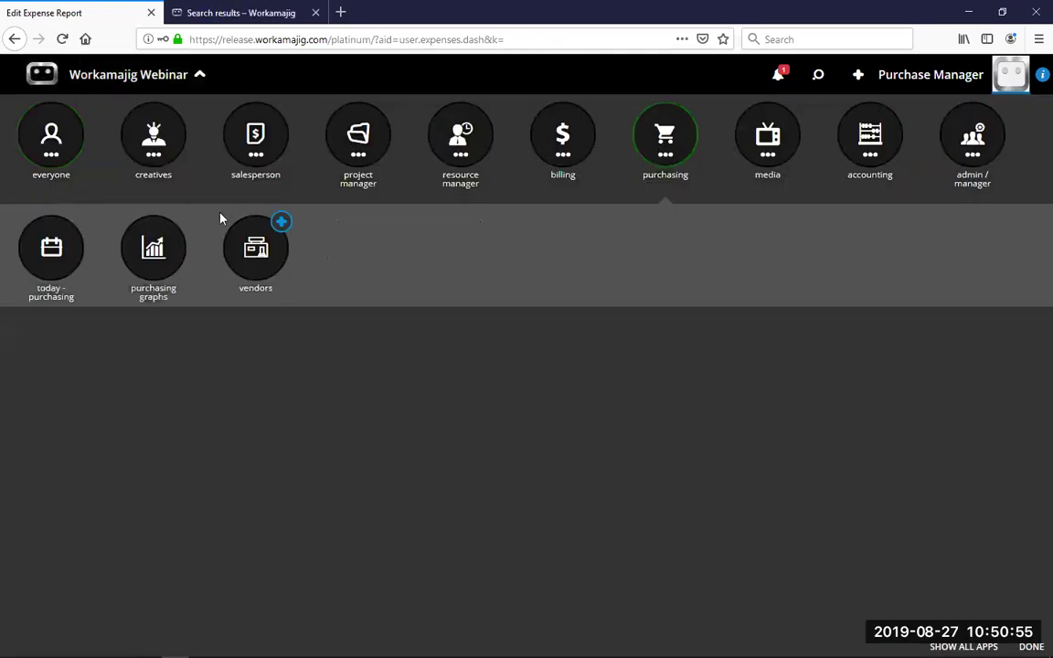
left_click(51, 246)
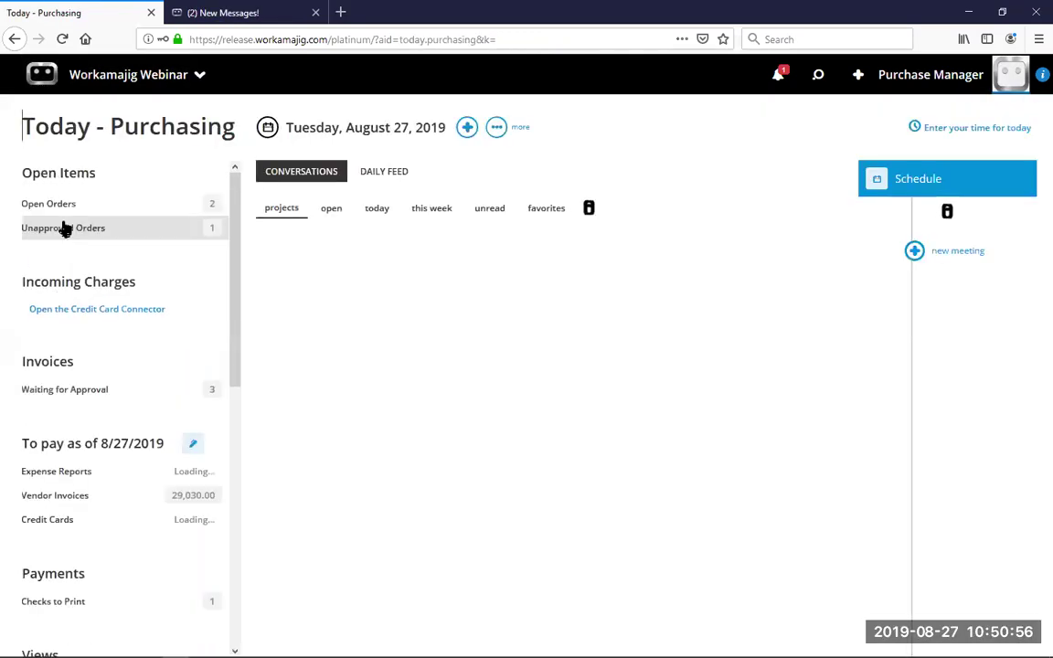
Open the Credit Cards section of the Connections settings in System Setup
left_click(114, 83)
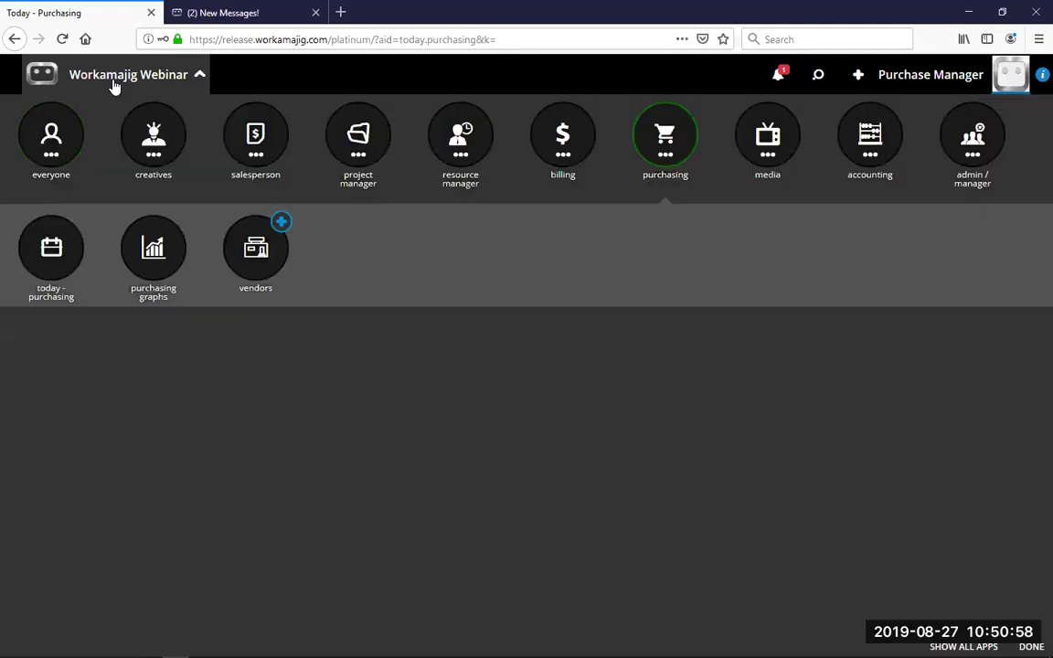
left_click(971, 137)
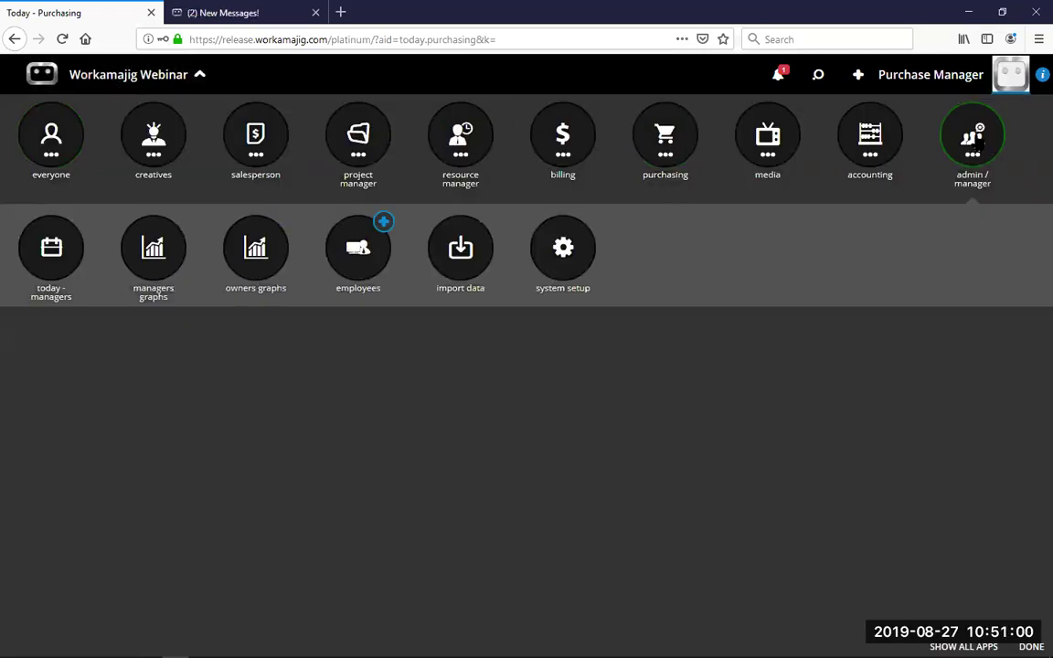
left_click(564, 260)
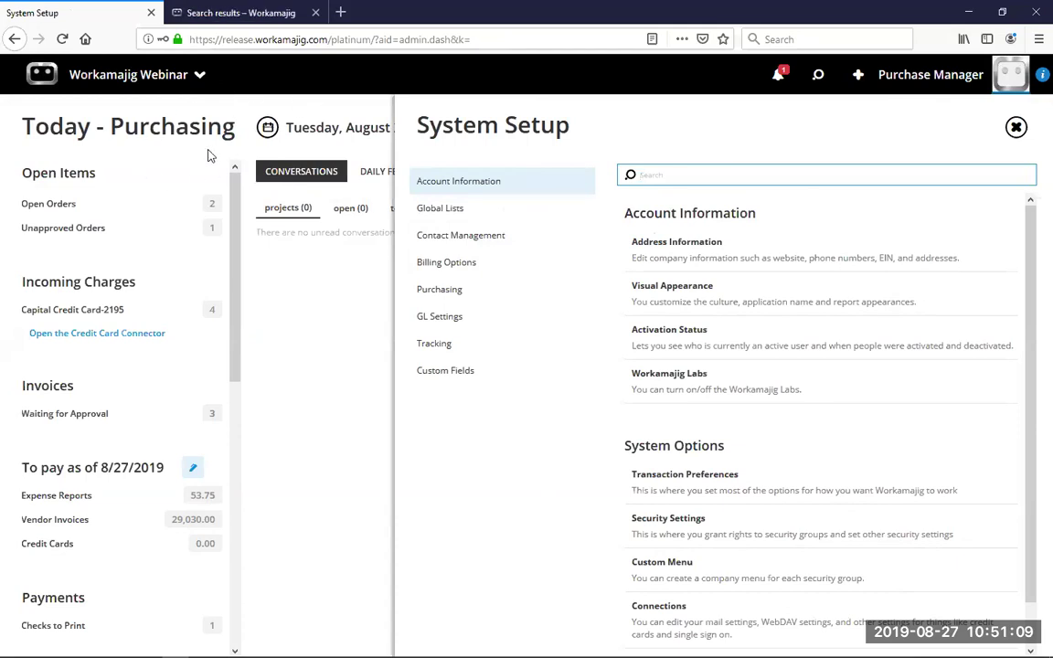
scroll(905, 501, "down", 1)
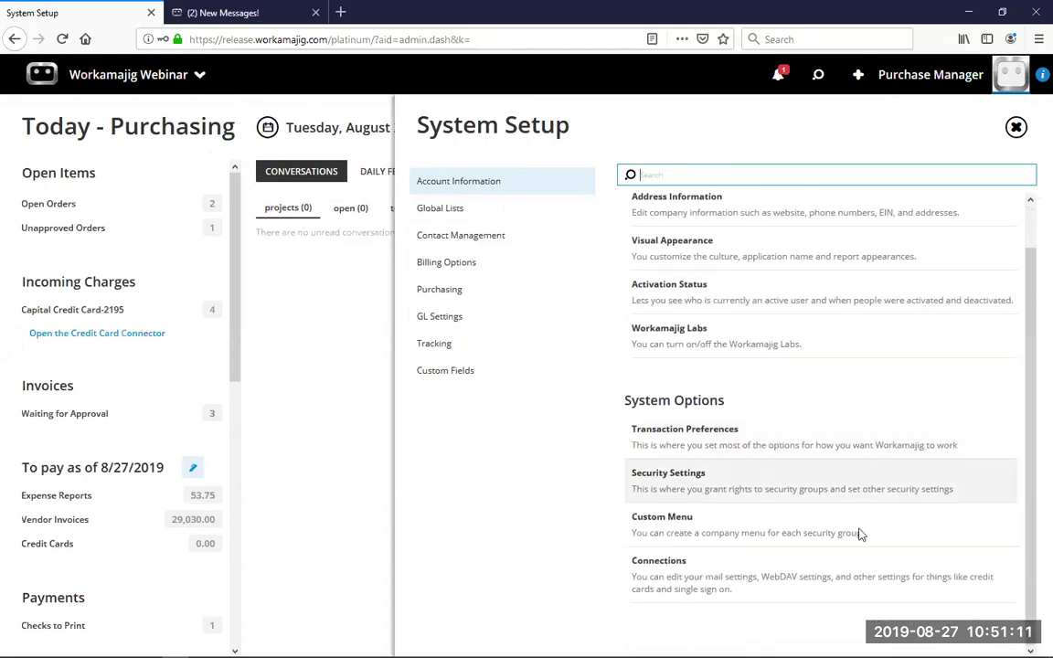
left_click(793, 579)
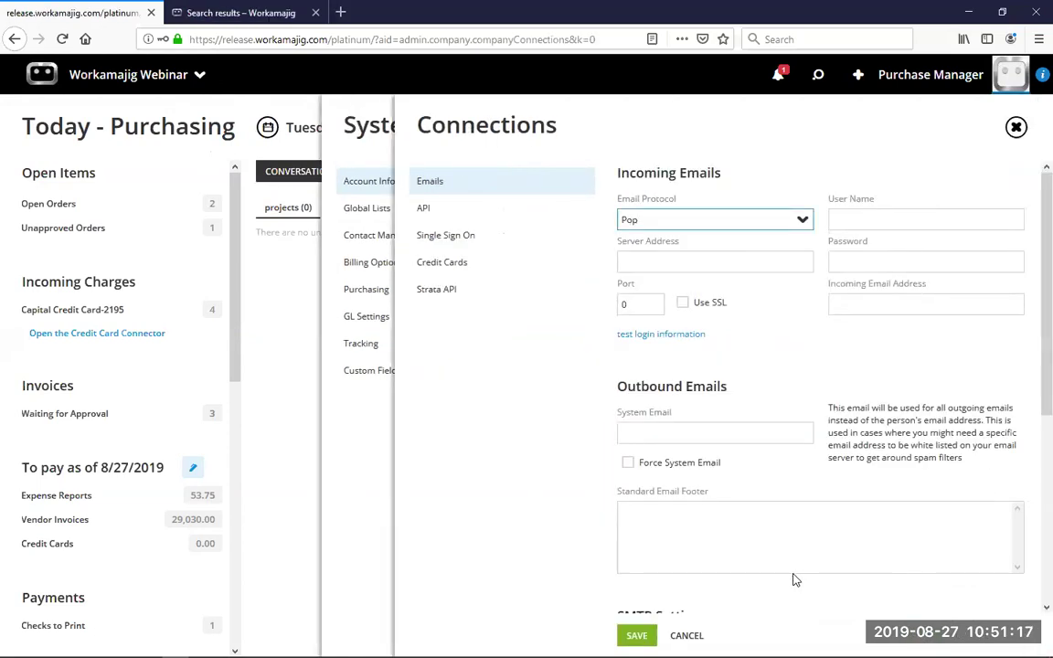
left_click(426, 272)
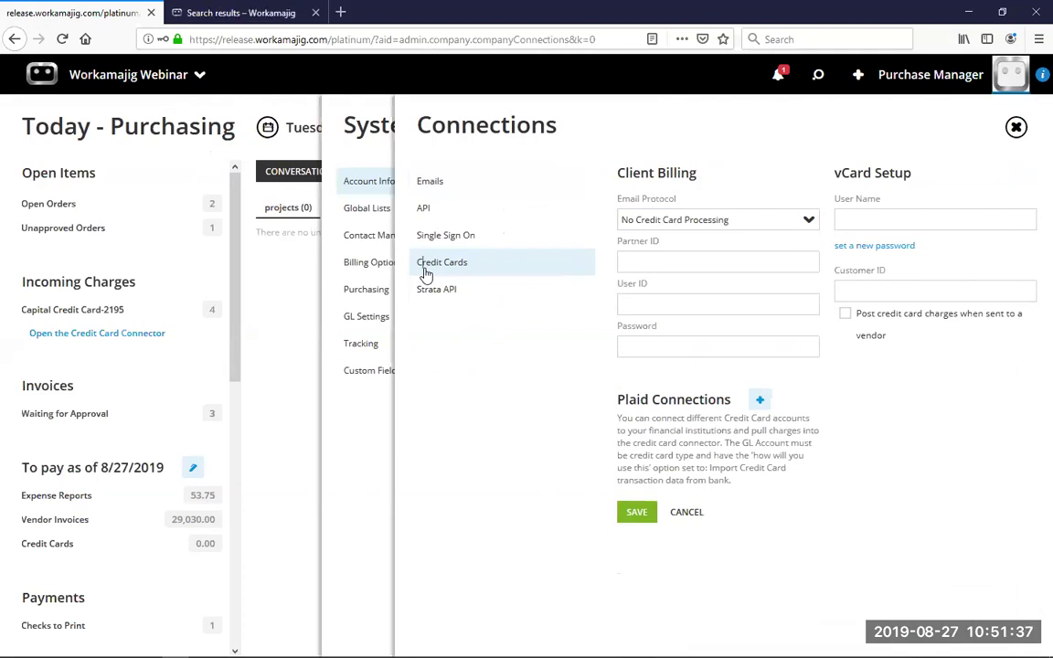
Start a new Plaid connection, look through the banks offered, and close it and System Setup without choosing one
left_click(761, 398)
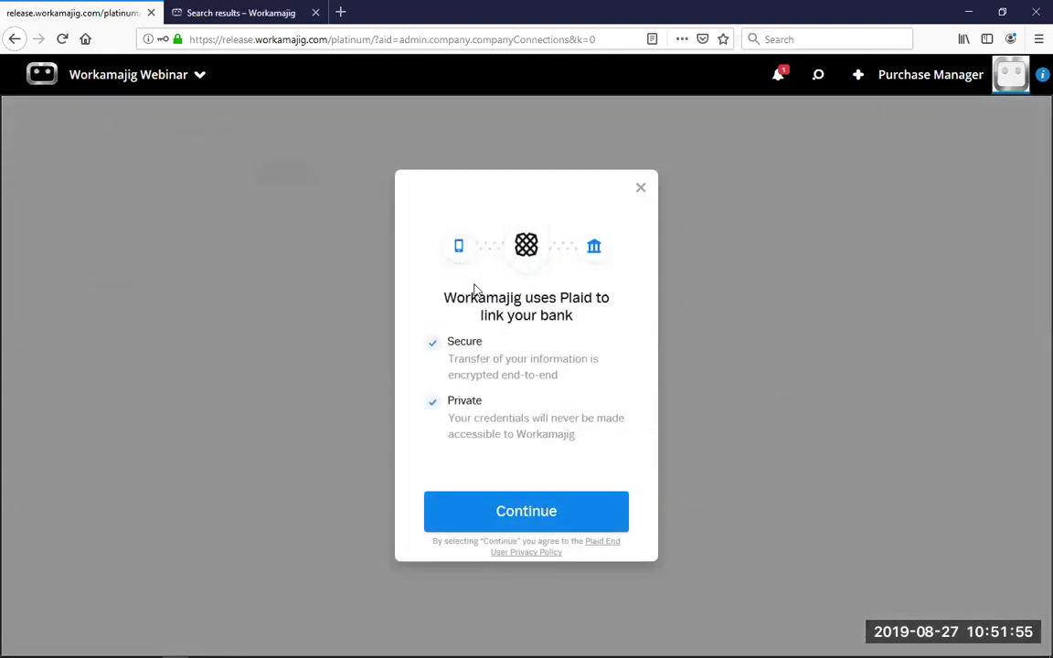
left_click(514, 515)
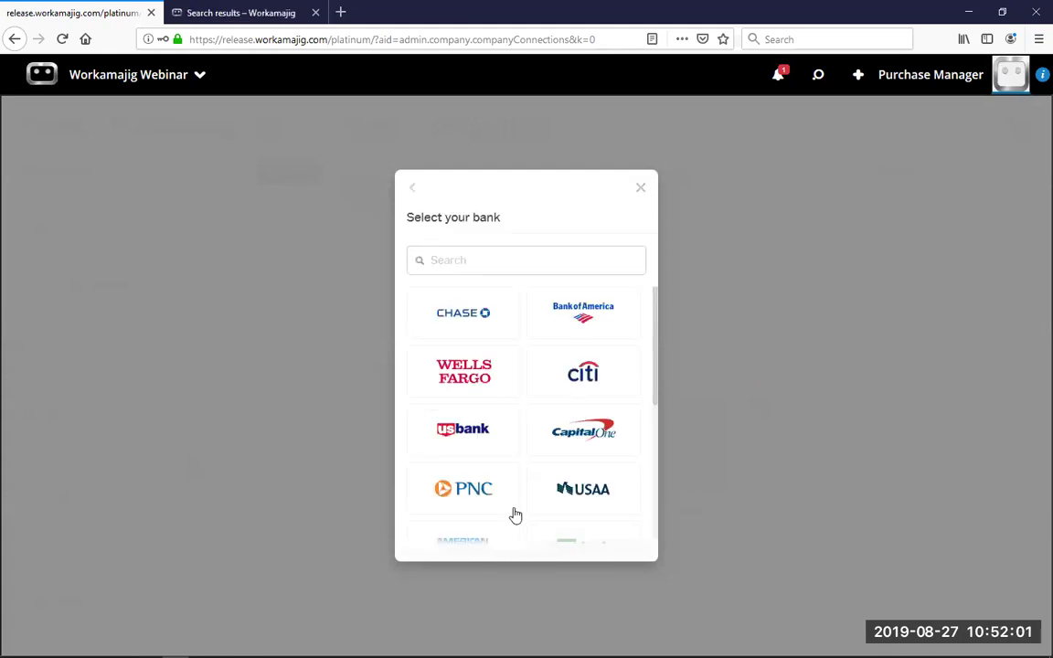
scroll(581, 366, "down", 2)
scroll(580, 364, "down", 2)
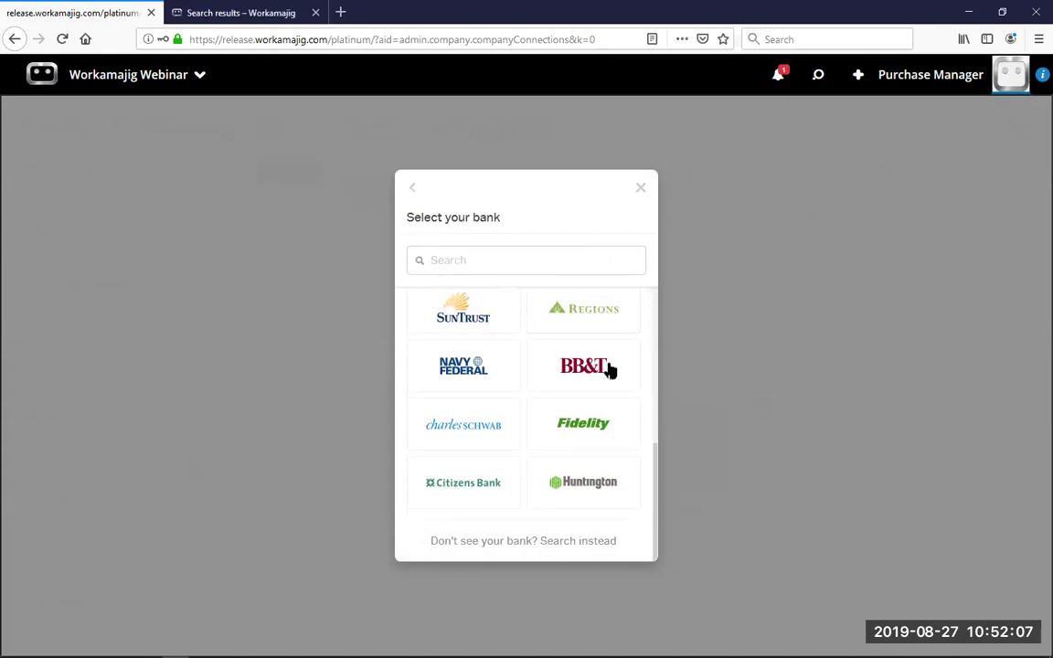
scroll(594, 371, "up", 4)
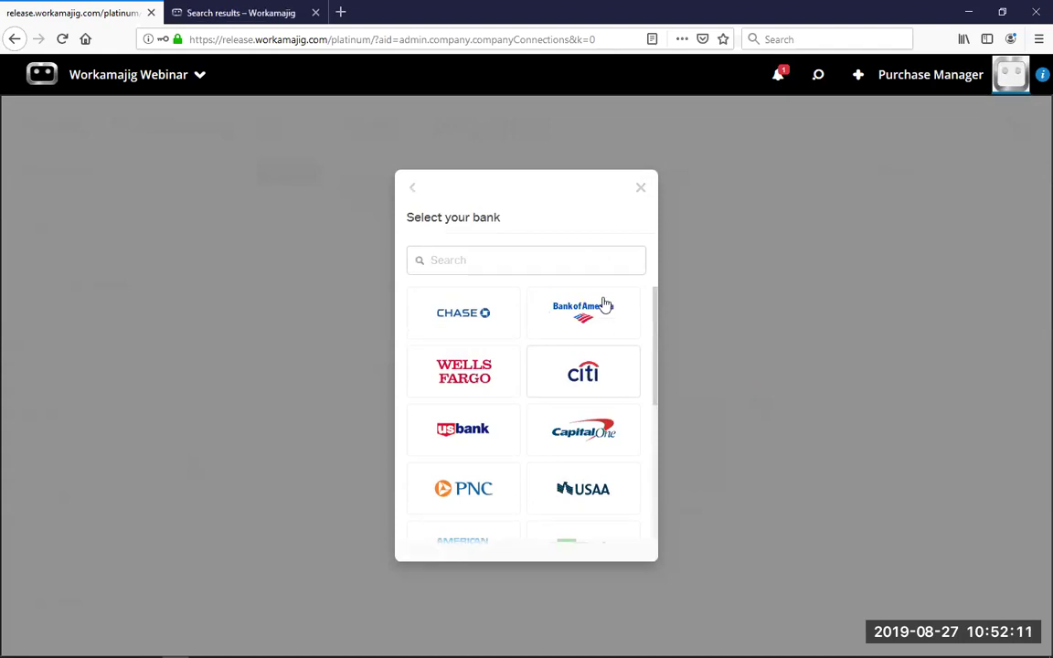
scroll(494, 301, "down", 5)
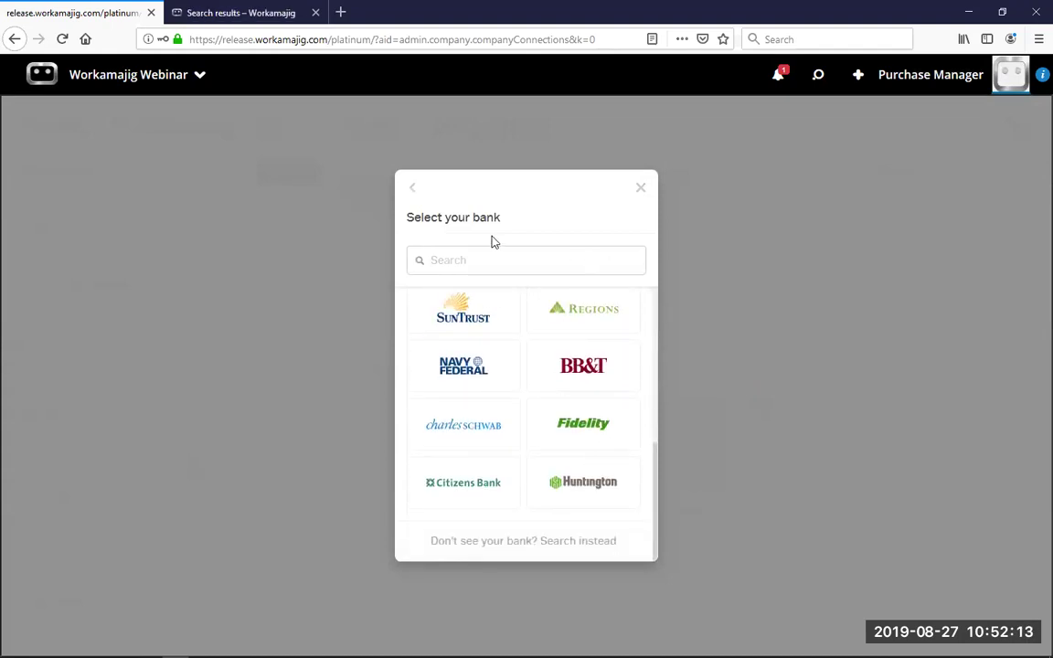
scroll(546, 411, "up", 5)
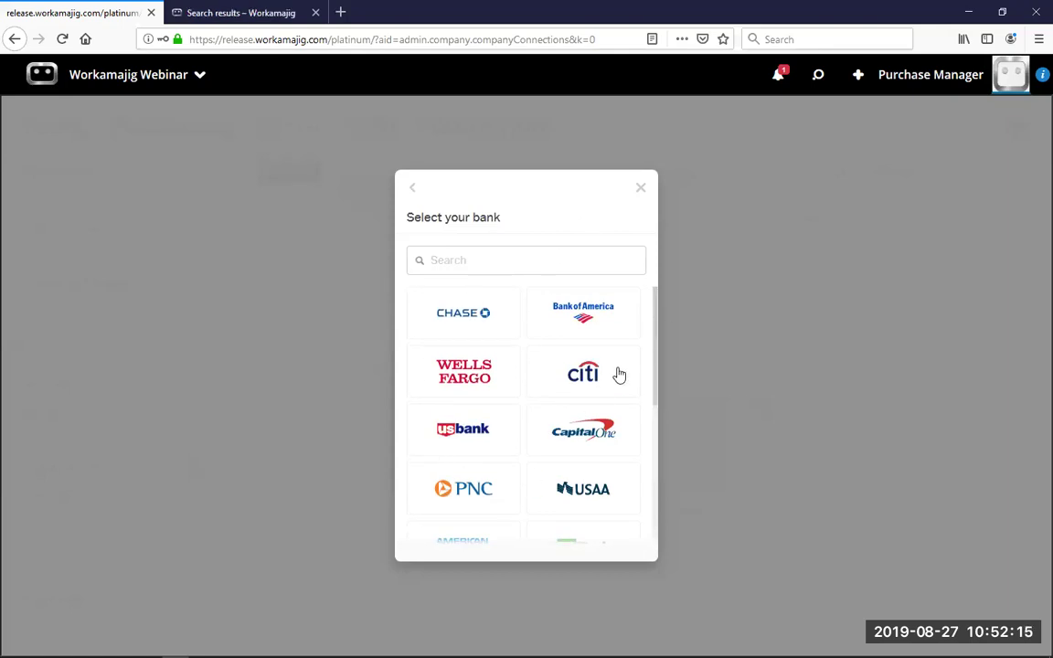
left_click(641, 194)
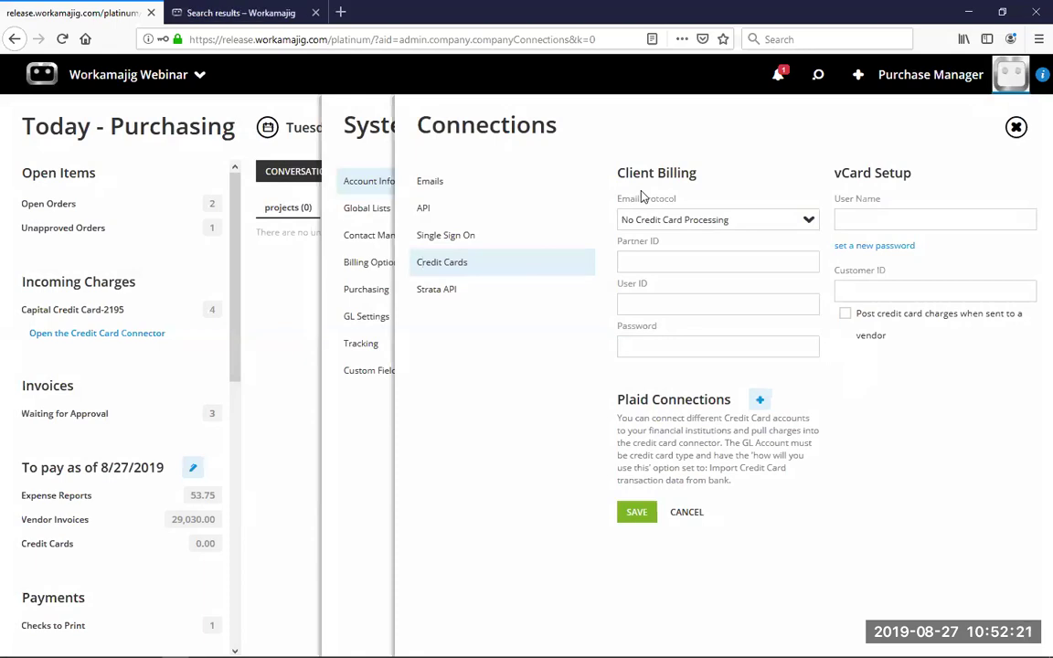
left_click(1017, 127)
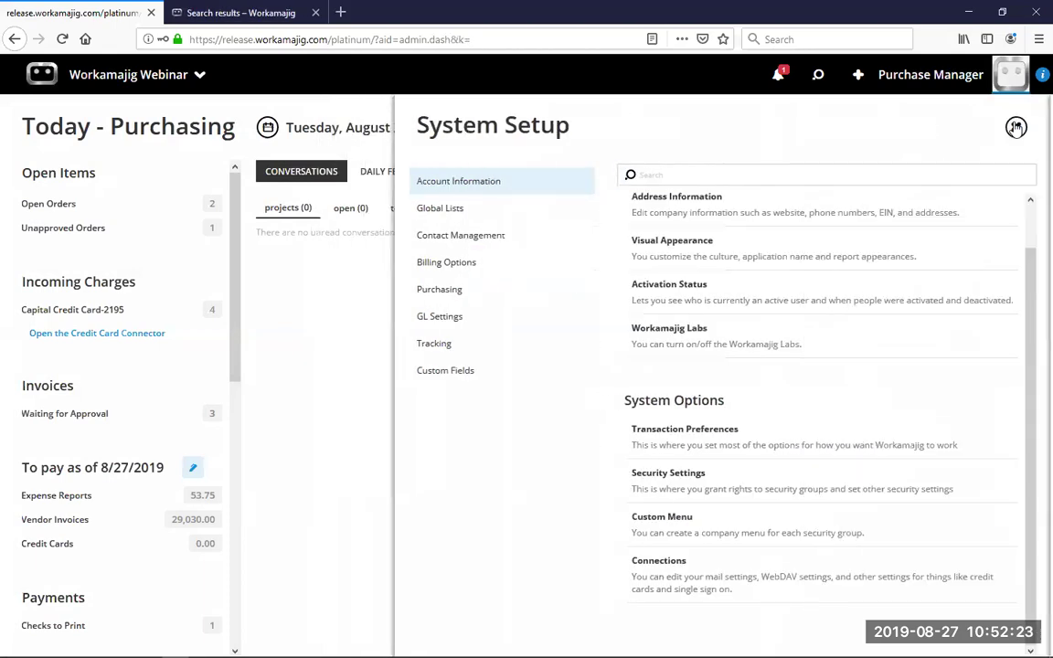
left_click(1013, 126)
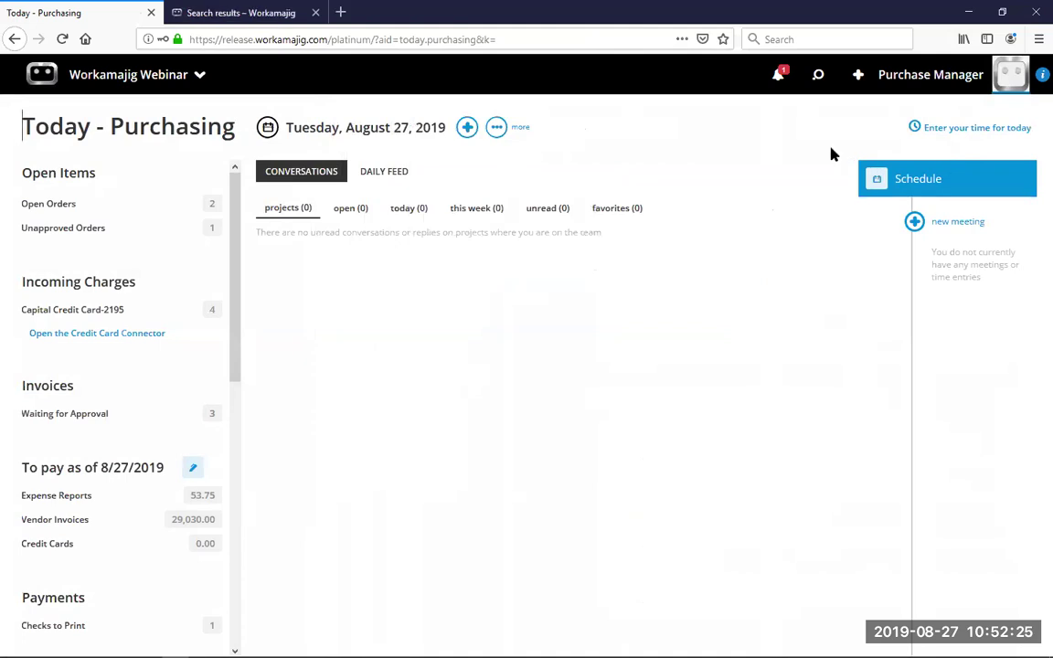
Open the Capital Credit Card charges awaiting review from the notifications and look across their columns
left_click(777, 78)
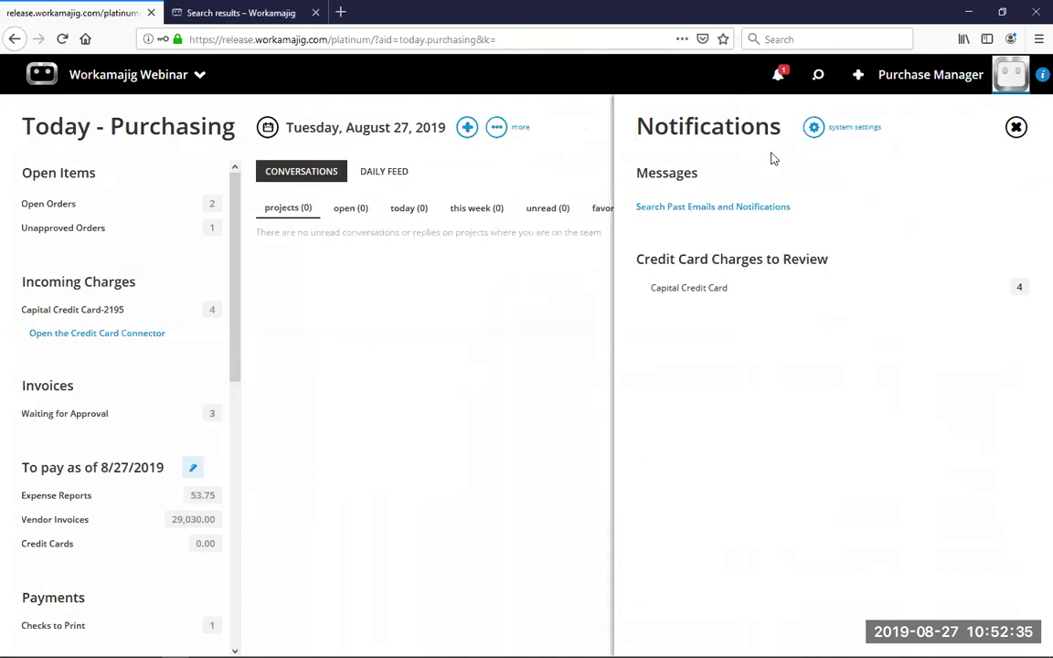
left_click(731, 289)
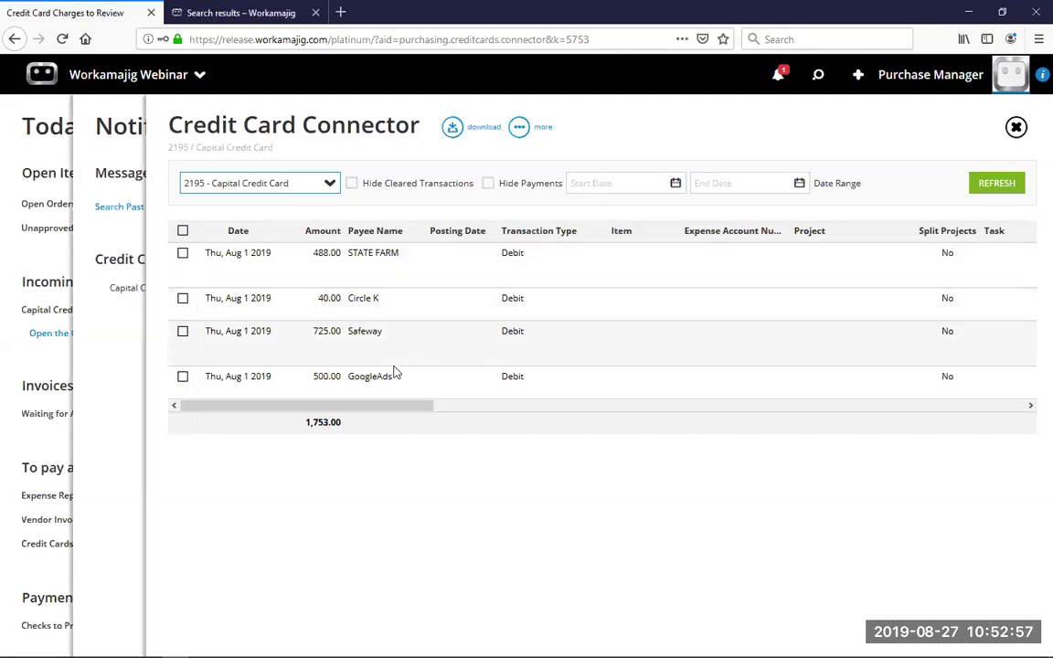
left_click_drag(395, 409, 366, 406)
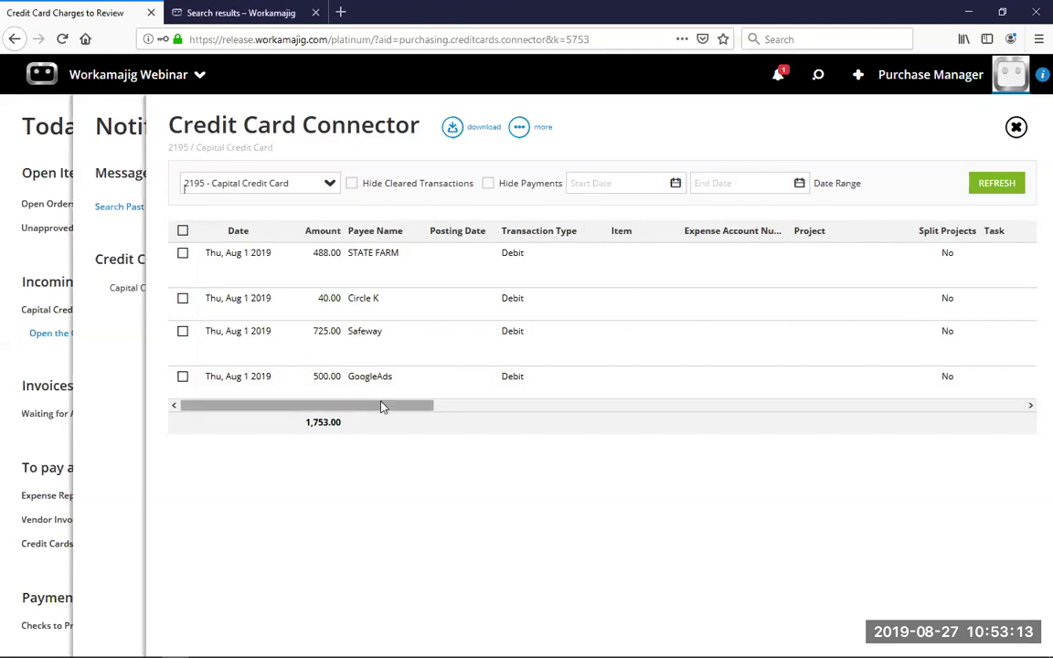
left_click_drag(382, 410, 440, 421)
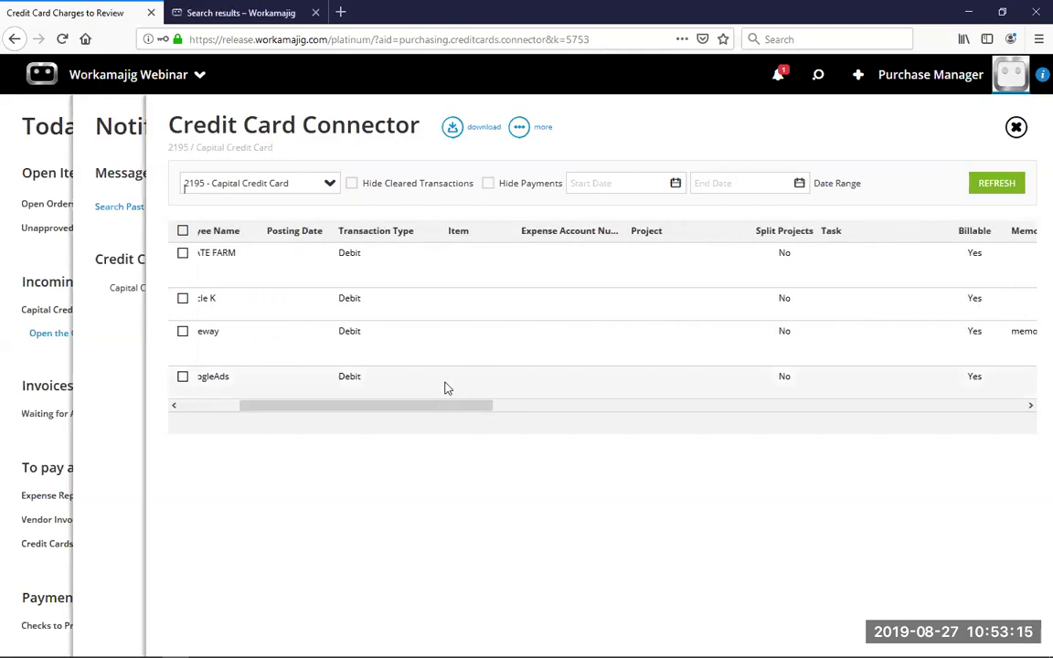
Set the 500.00 GoogleAds charge's item to Media-Internet-Internet Media and turn on Split Projects for it
left_click(447, 387)
left_click(347, 441)
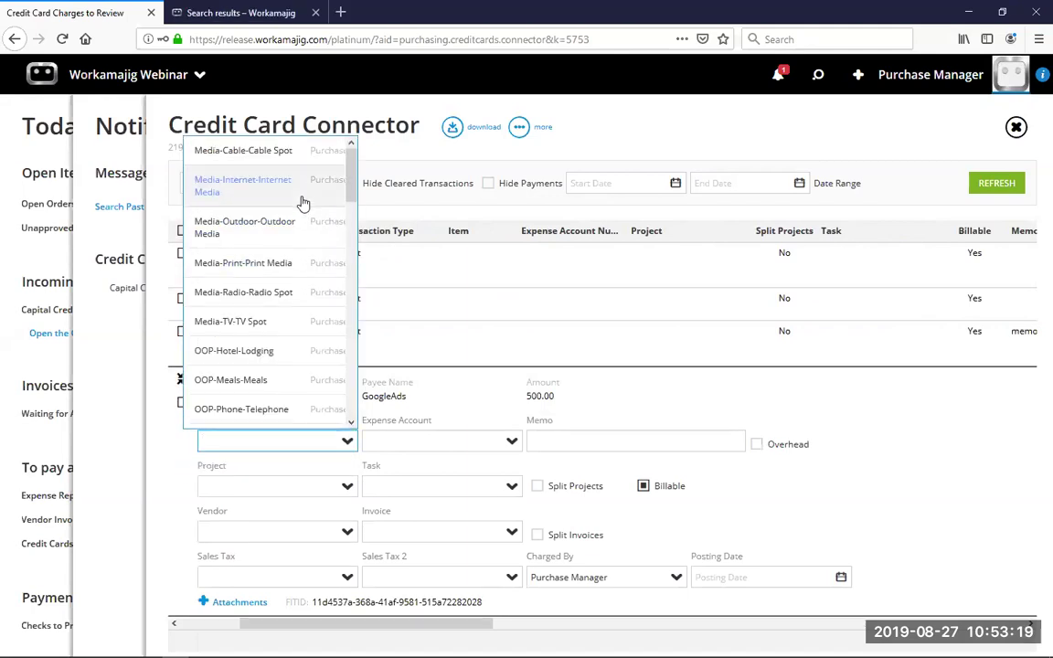
left_click(302, 202)
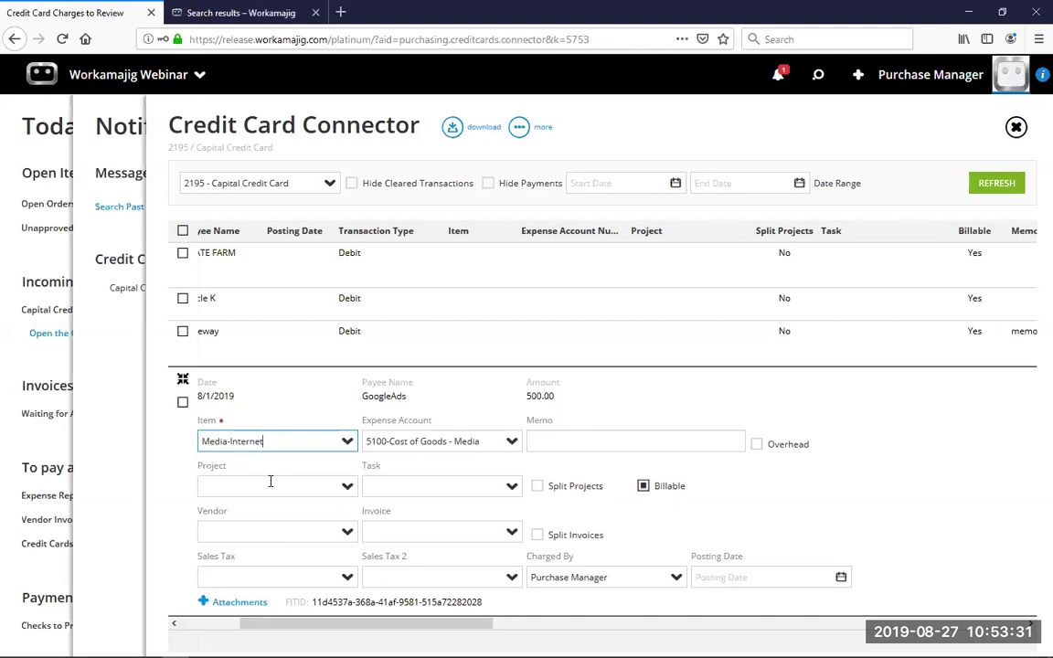
left_click(538, 486)
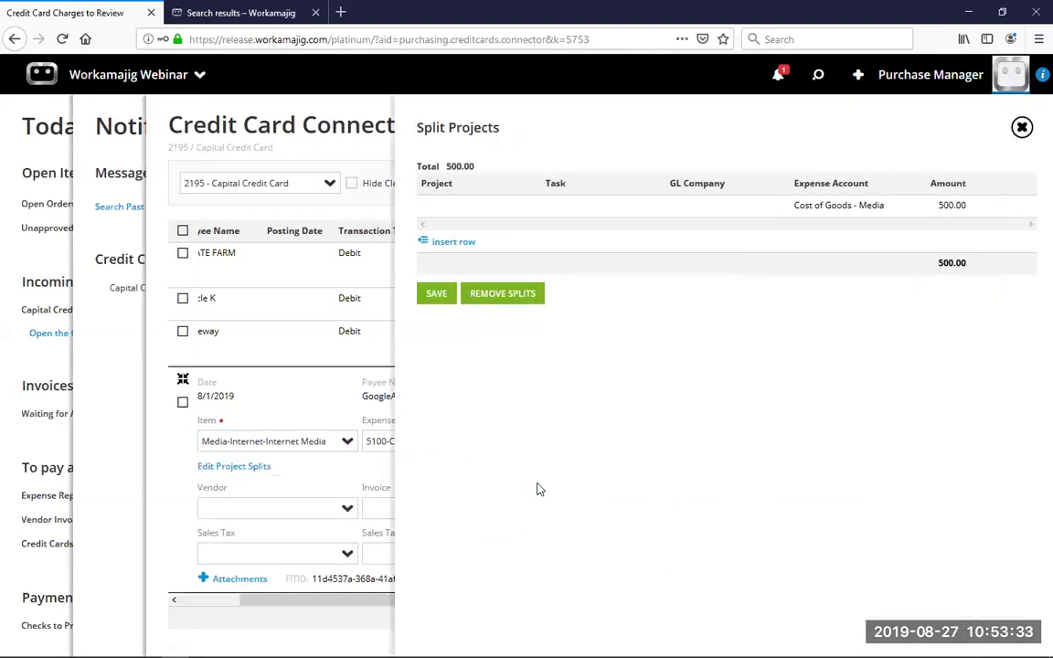
left_click(1022, 127)
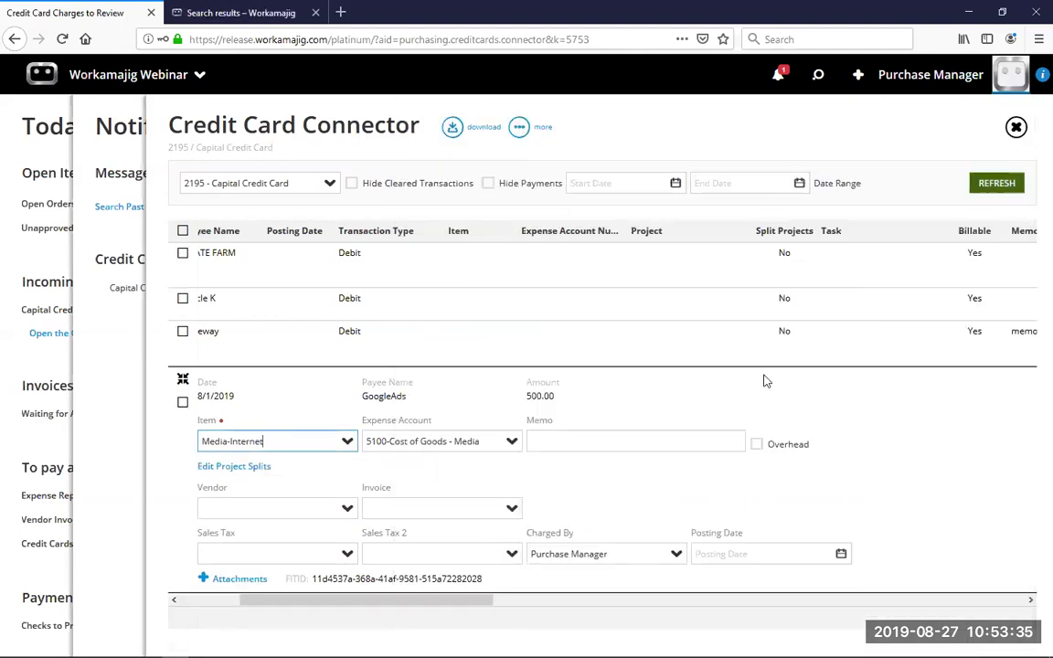
Edit the project splits and assign 200 to 19-AC-009 Expenses Project One, task 2.2 - Draft Internal Review
left_click(230, 468)
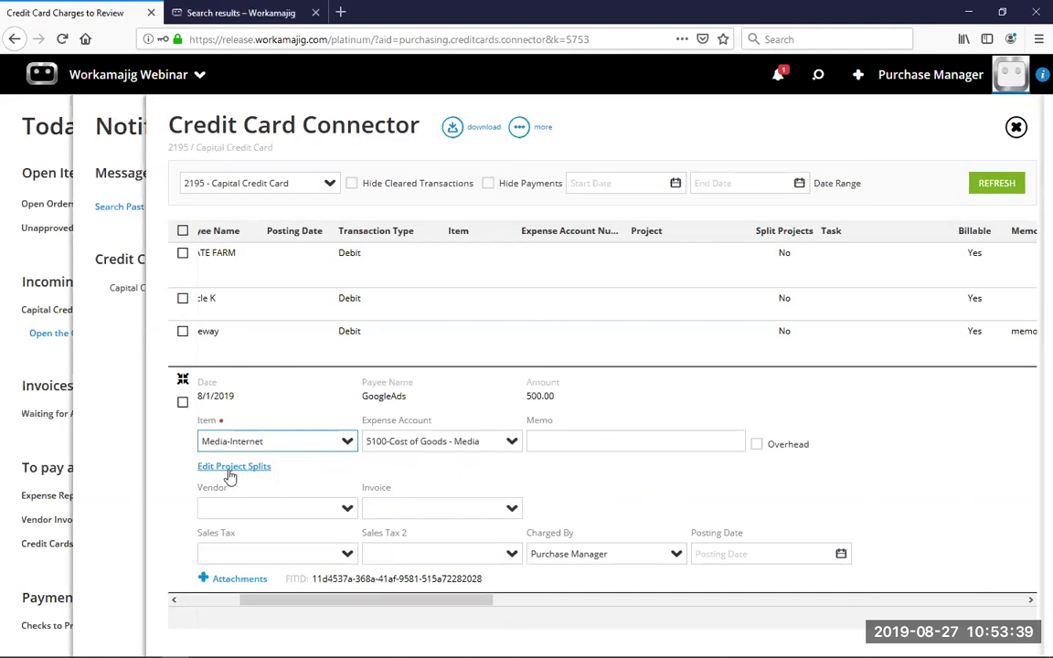
left_click(477, 214)
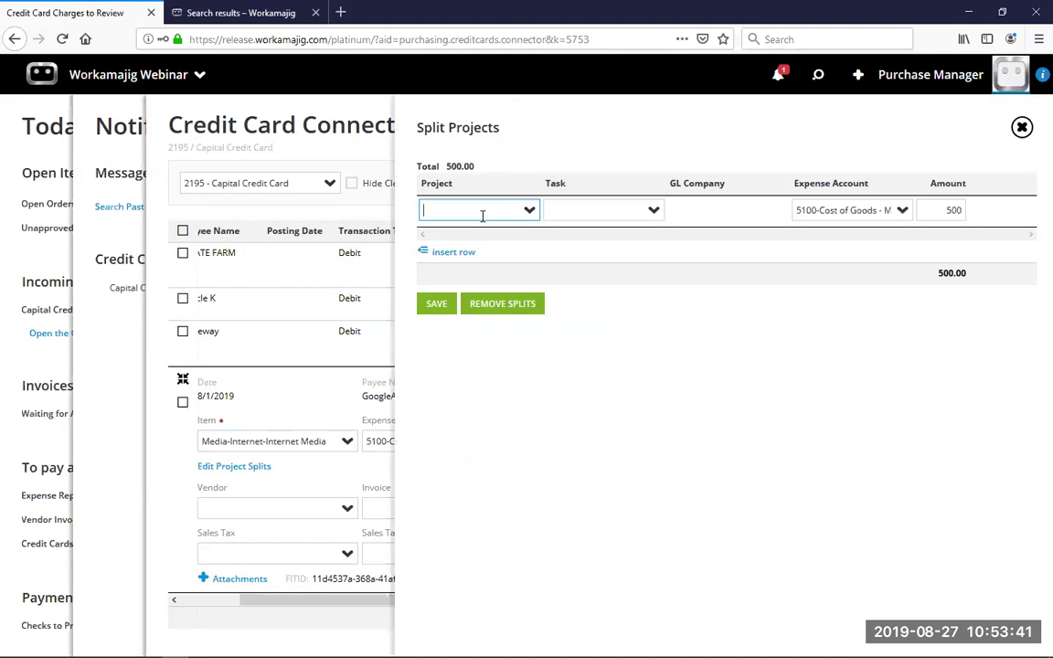
type("one")
left_click(467, 237)
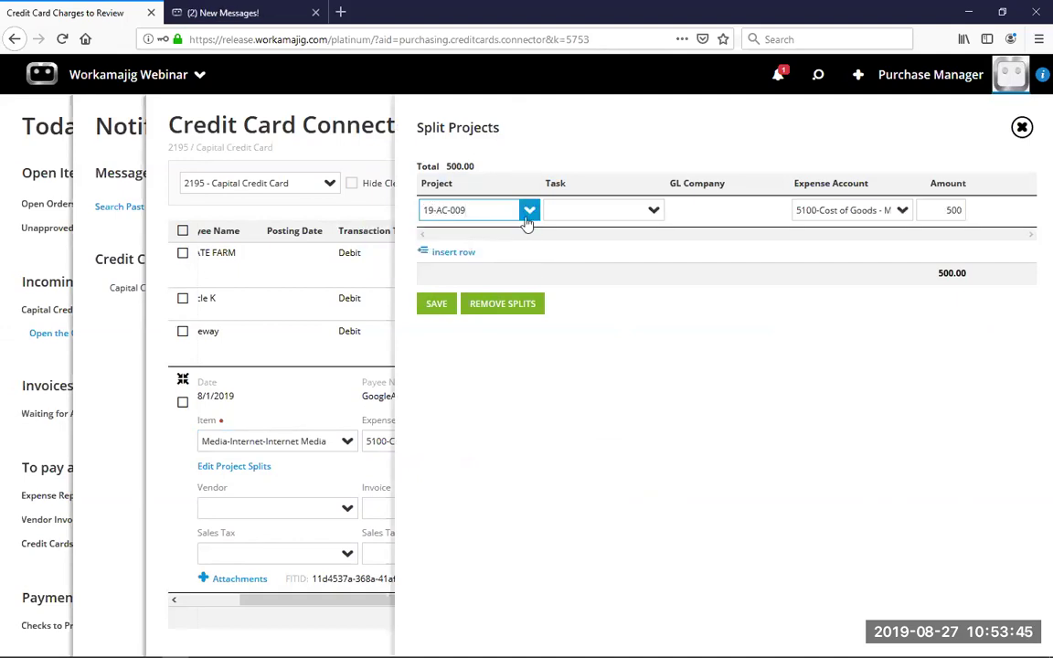
left_click(651, 211)
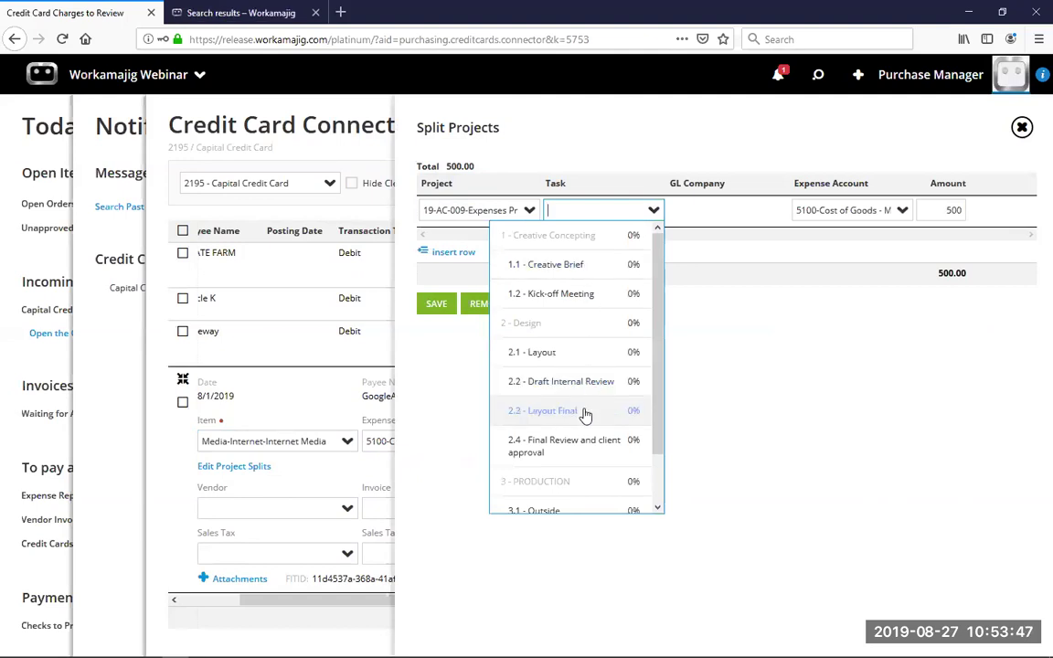
left_click(573, 383)
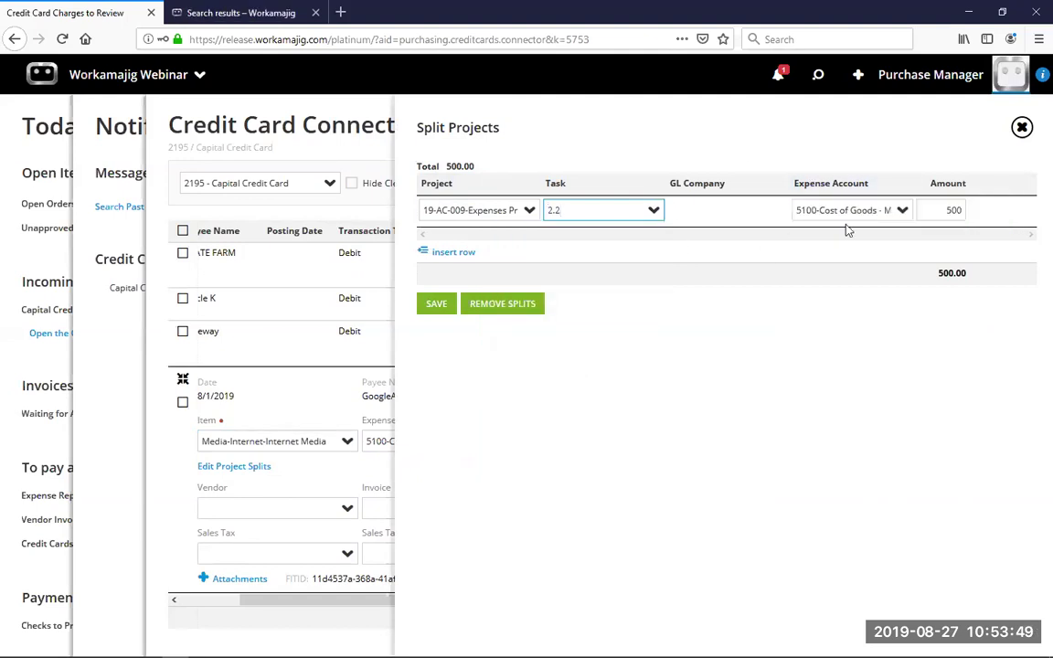
left_click(956, 211)
type("20")
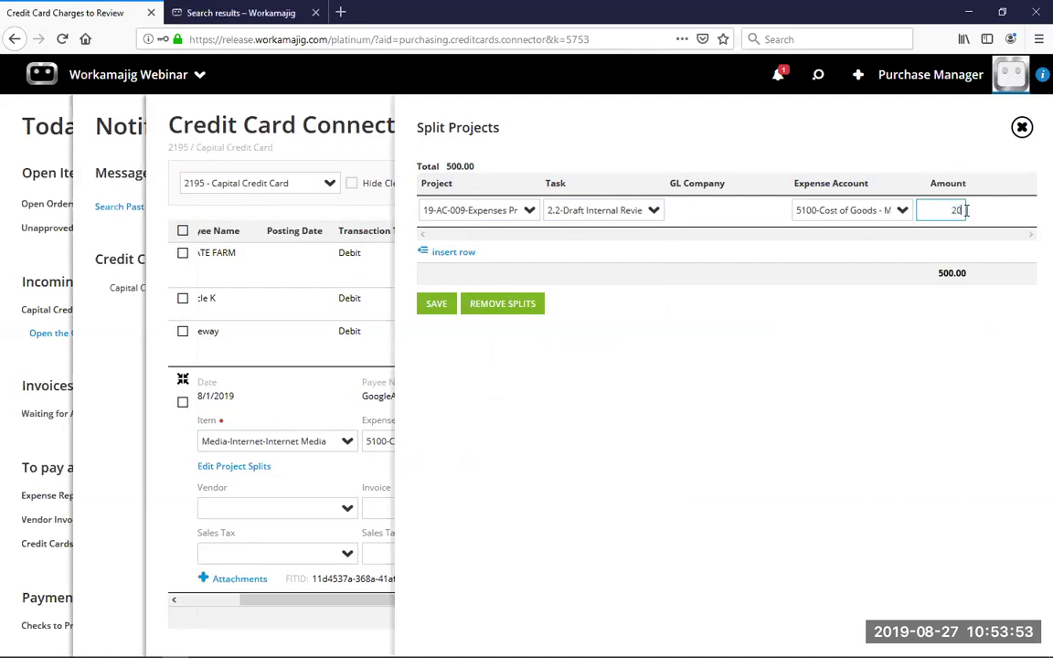
Add a second split for the remaining 300 to 19-QOPC-010 Expense Project Two, task 1.3 - Client Concept Revisions, and save the splits
left_click(461, 252)
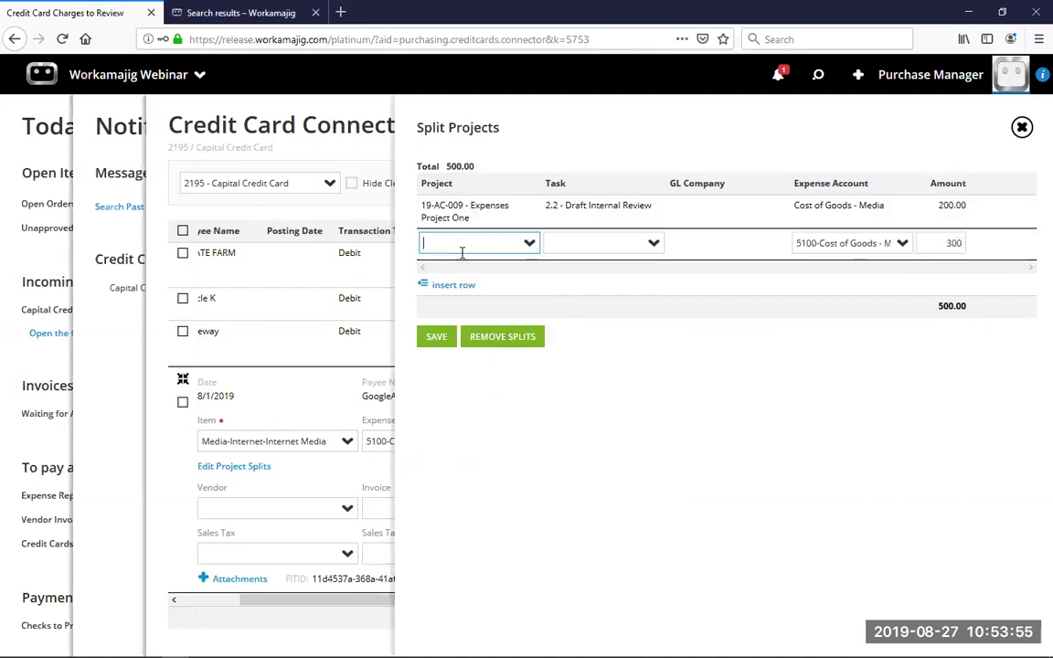
left_click(462, 243)
type("two")
left_click(463, 267)
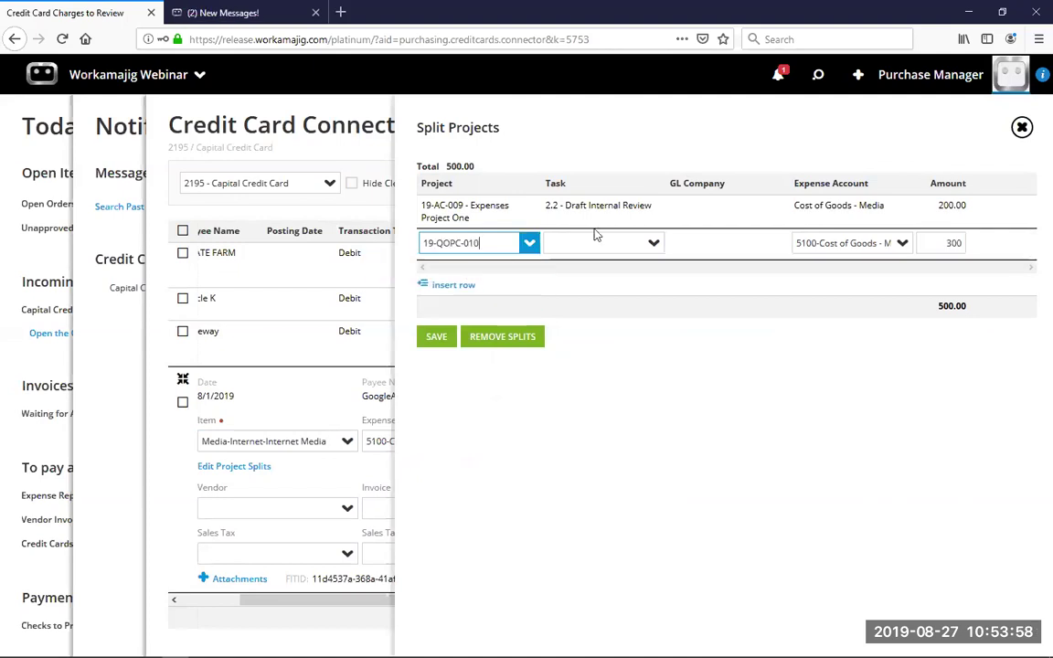
left_click(653, 243)
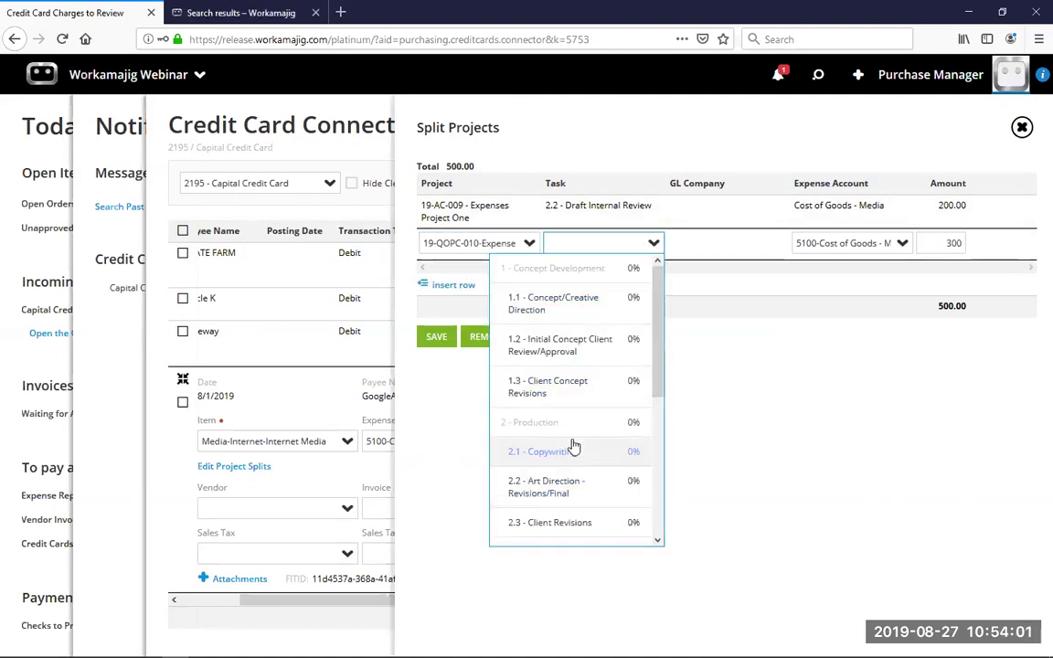
left_click(571, 378)
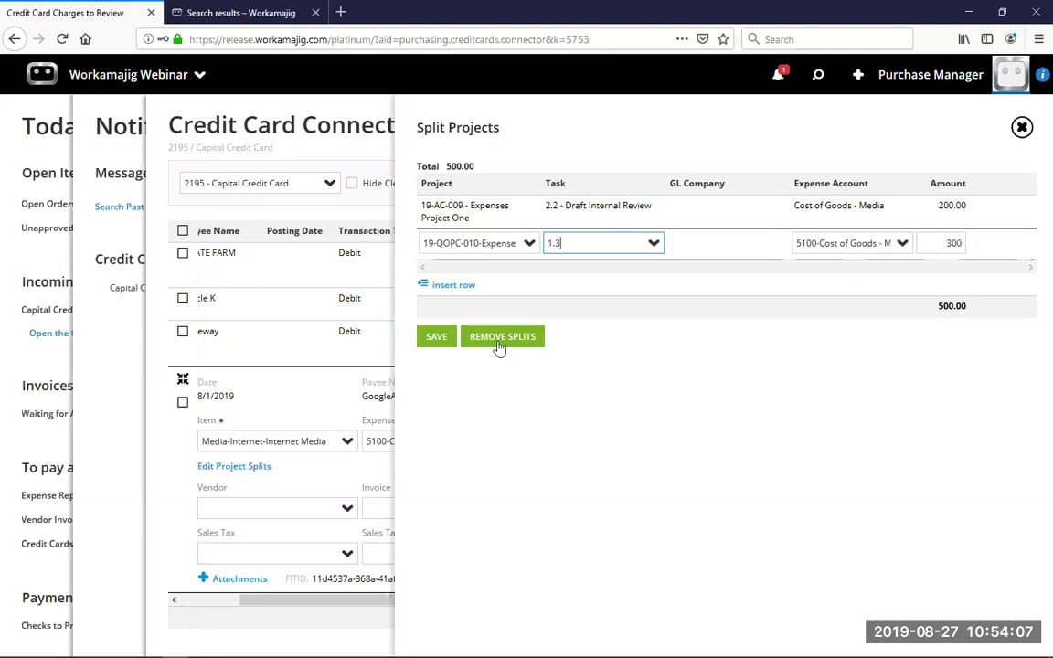
left_click(441, 339)
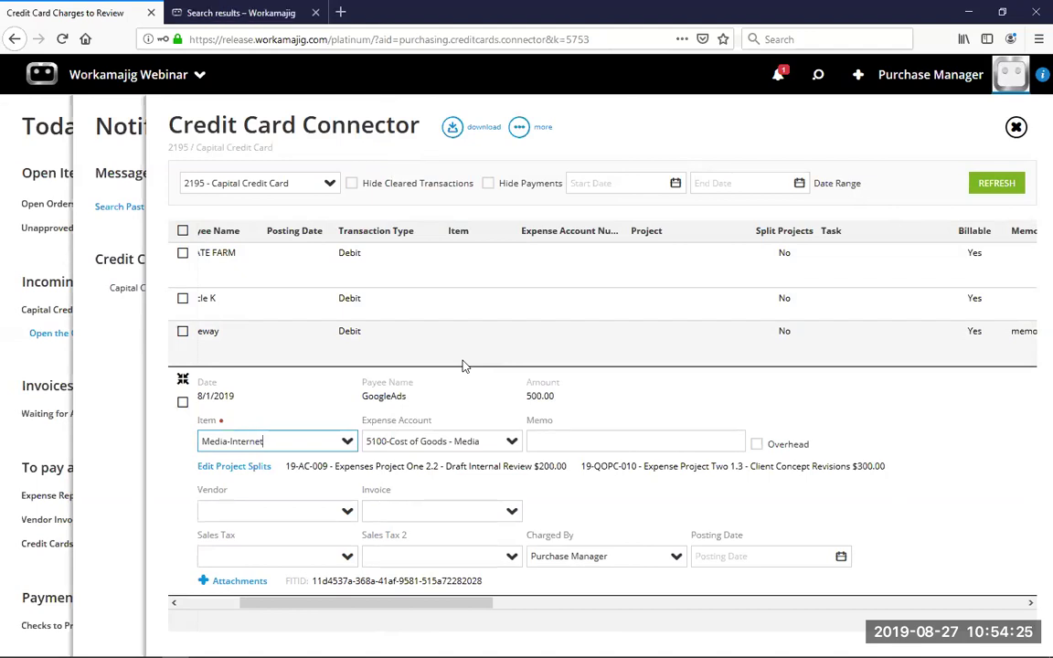
Check the connector's file import options and look across the columns of the credit card charges
left_click(535, 127)
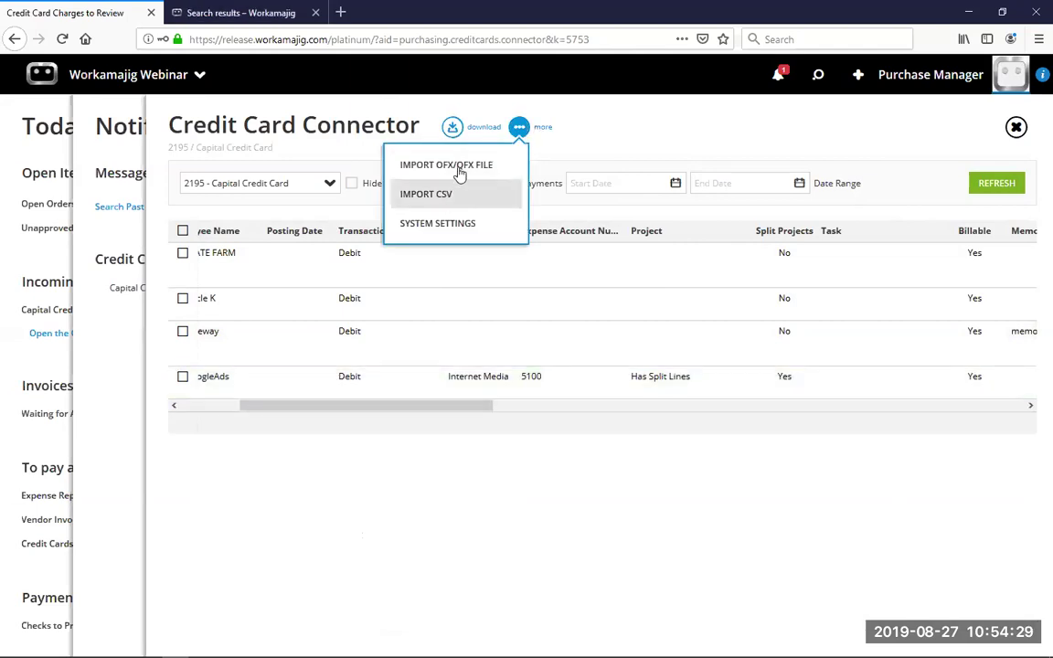
left_click(578, 140)
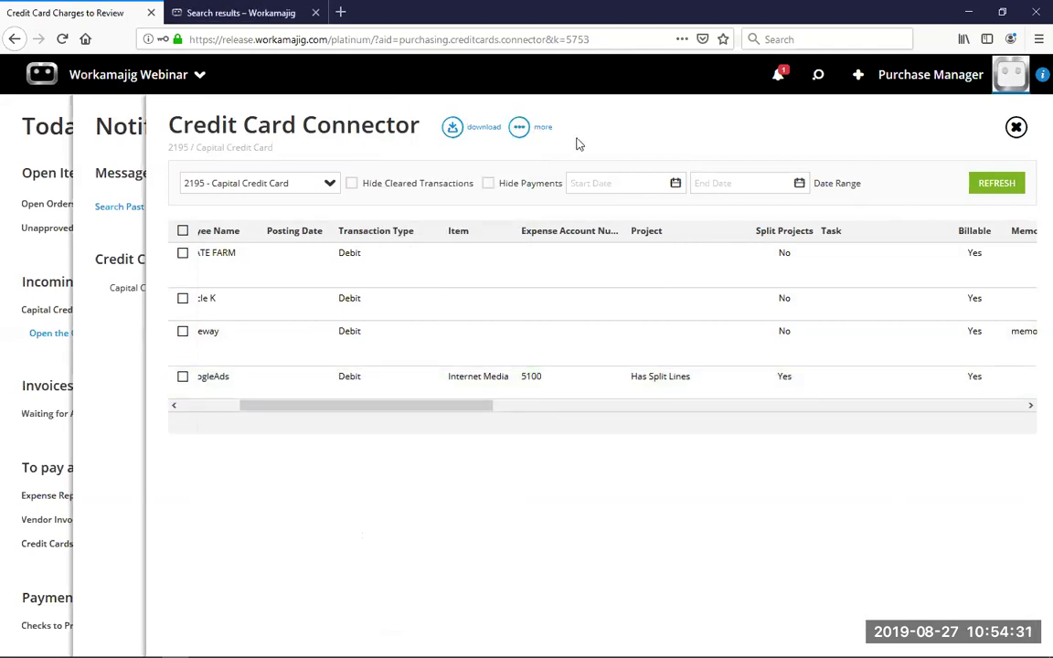
left_click_drag(442, 406, 480, 406)
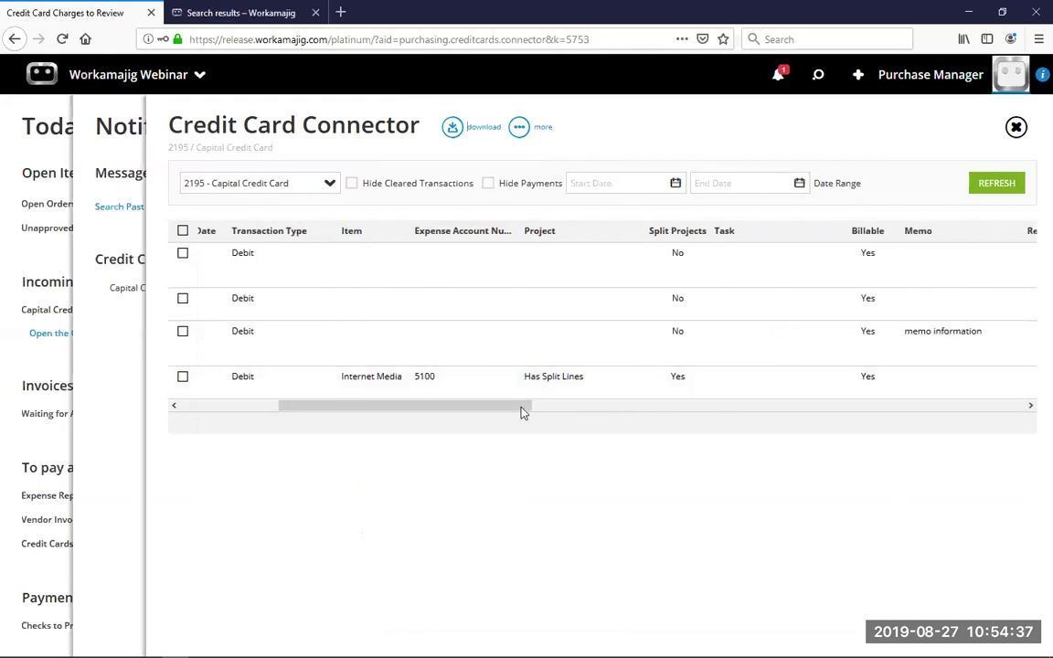
left_click_drag(512, 412, 259, 416)
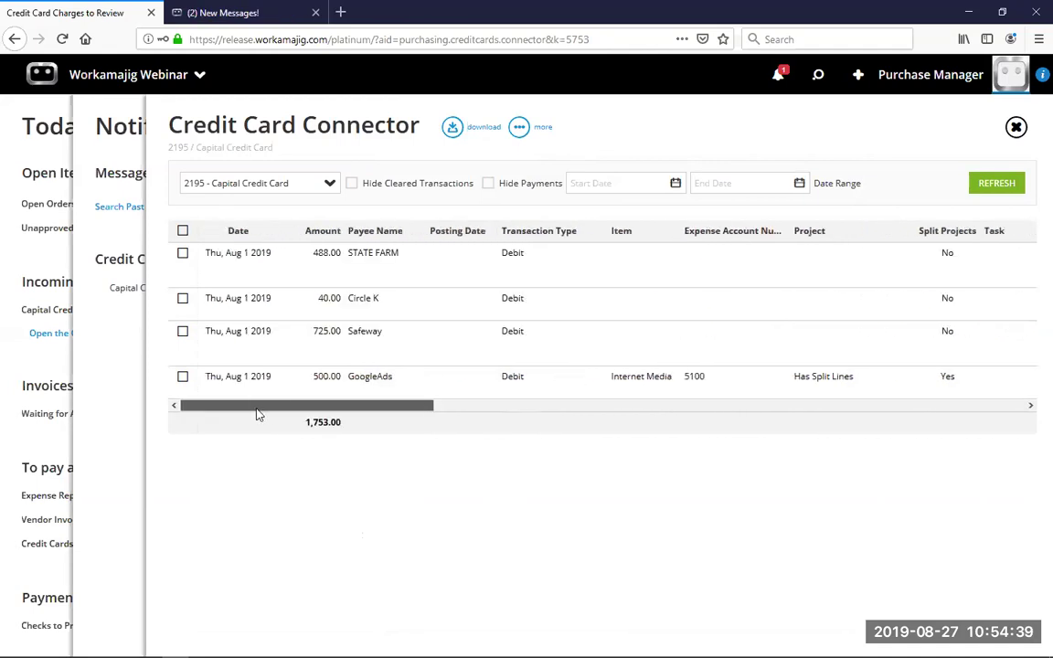
Process the GoogleAds charge on its own and close the Credit Card Connector
left_click(183, 378)
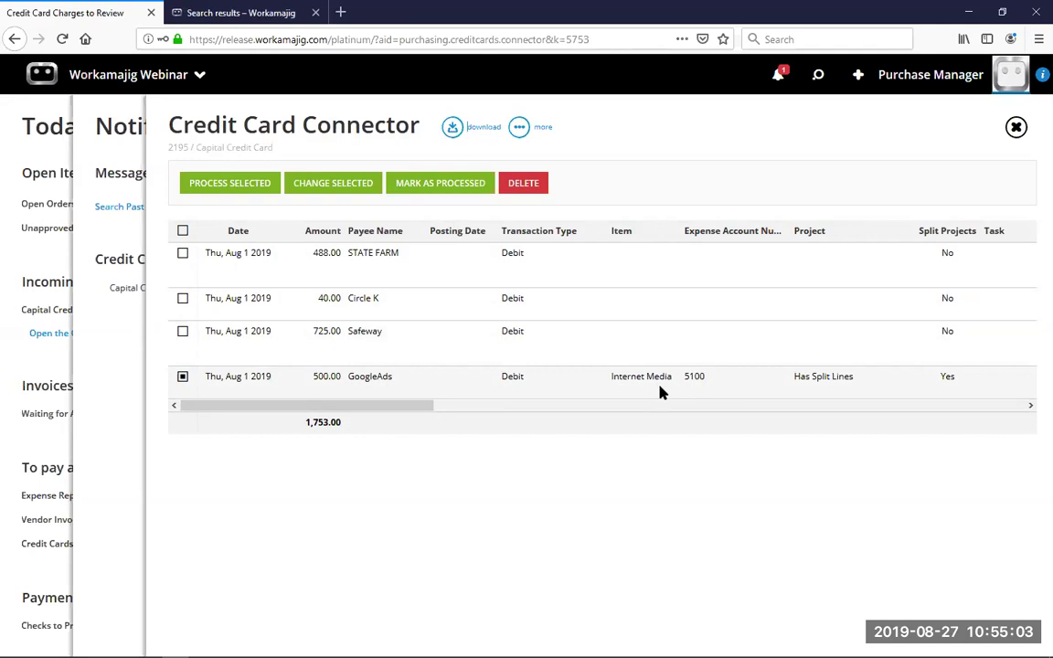
left_click(247, 188)
left_click(951, 78)
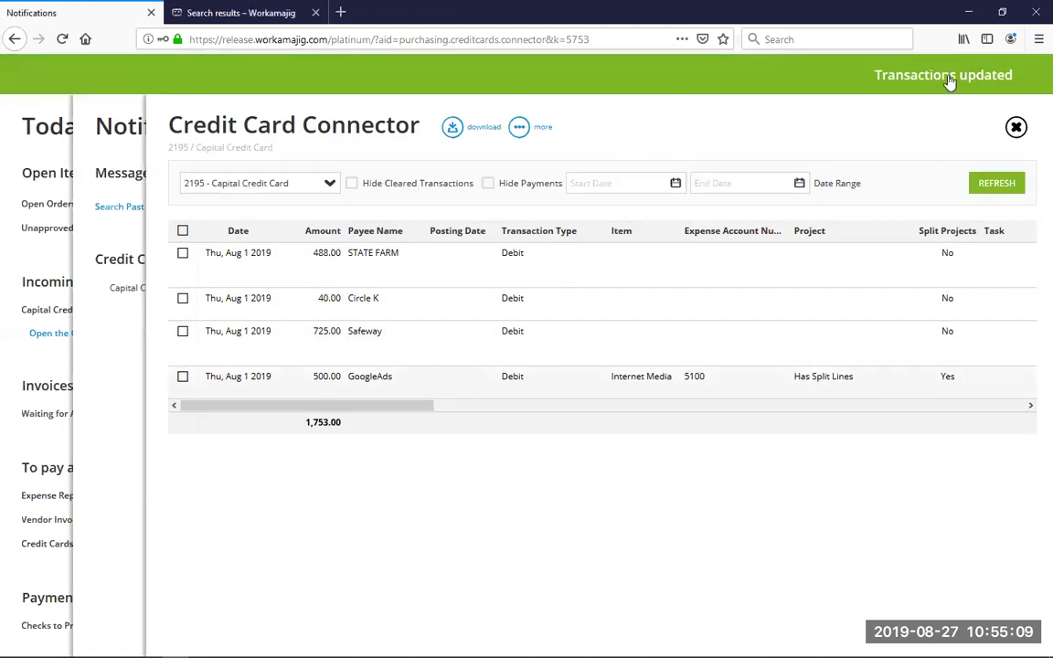
left_click(1017, 128)
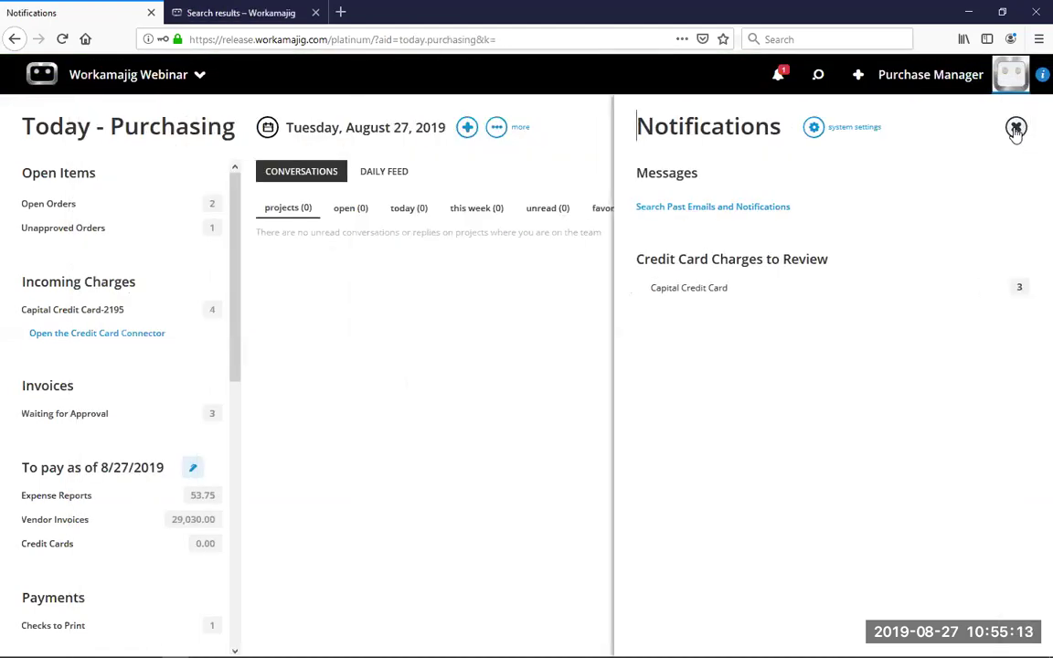
Reopen Expenses Project One from the recent items, review its credit card cost under All Transactions, and close the project
left_click(818, 75)
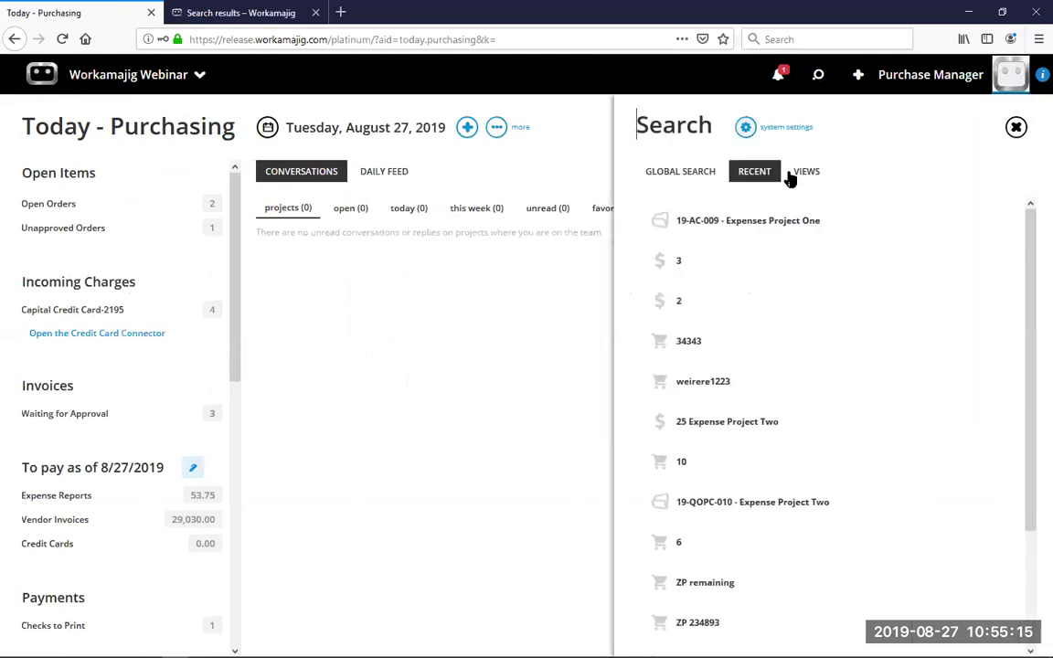
left_click(771, 220)
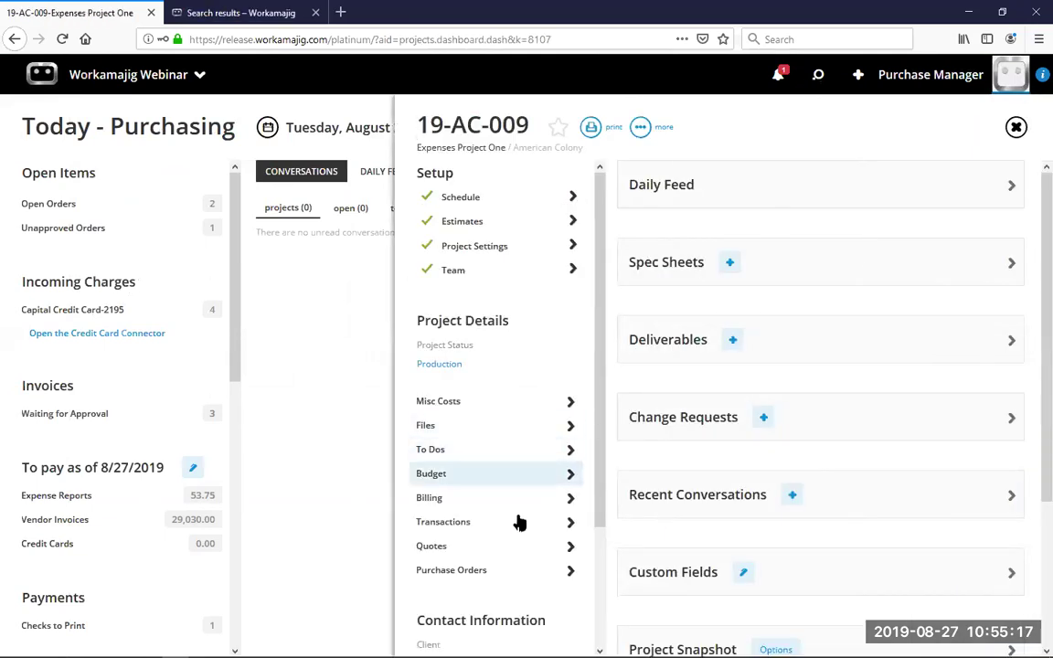
left_click(518, 525)
left_click(868, 174)
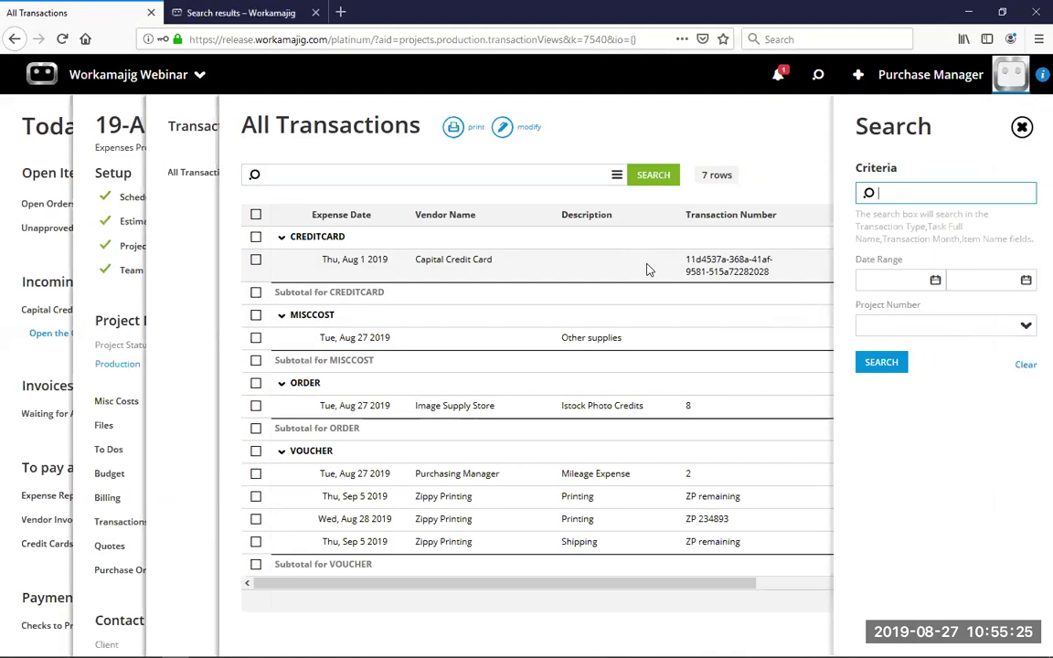
left_click(1022, 129)
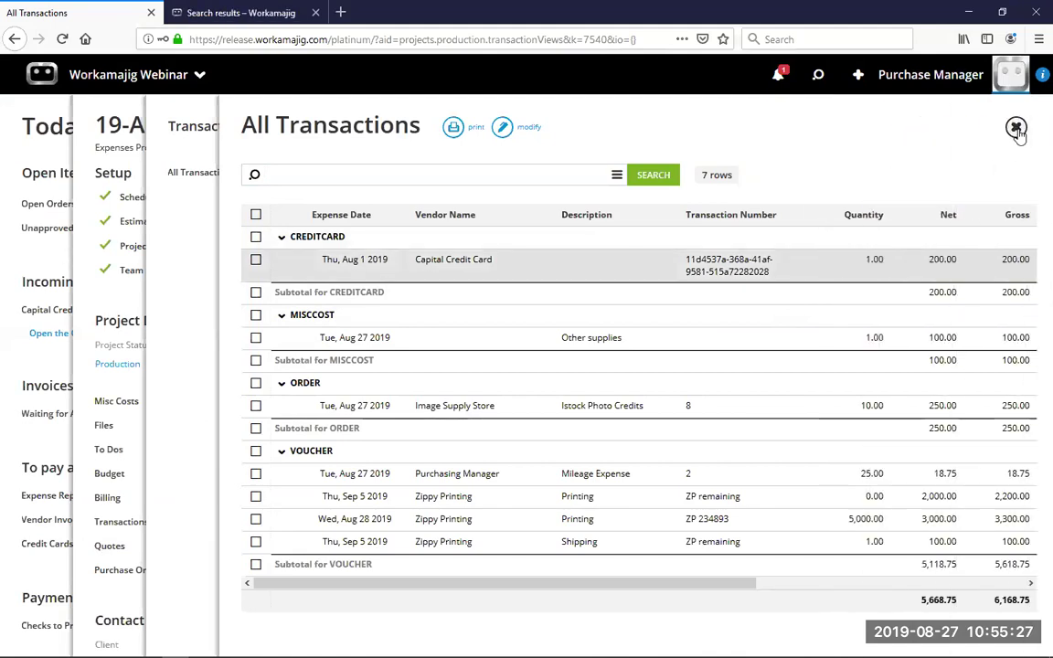
left_click(1020, 135)
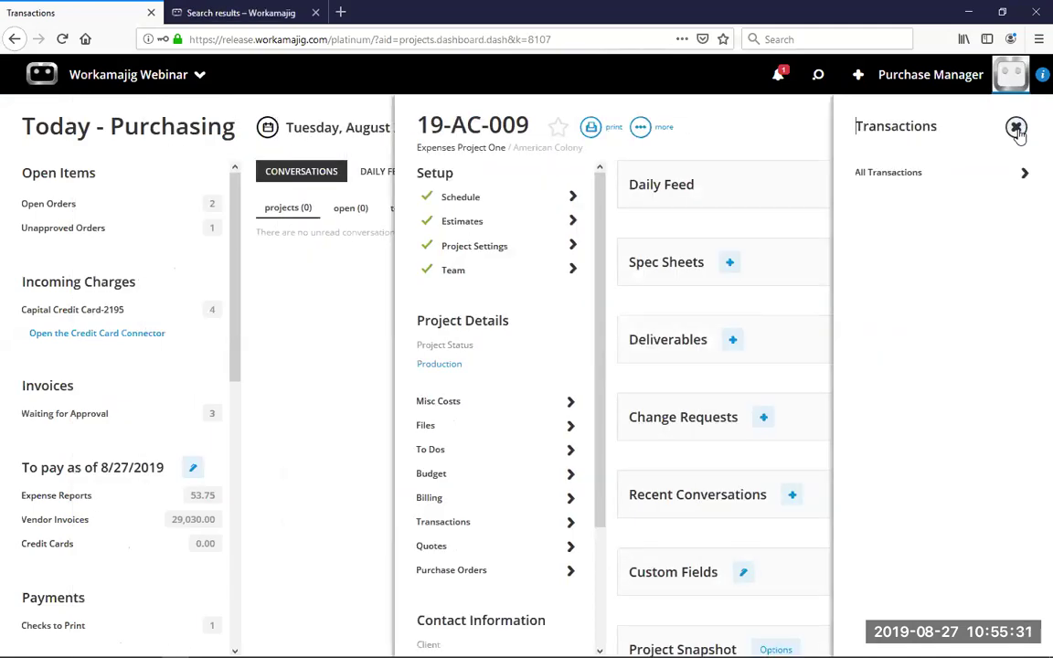
left_click(1017, 128)
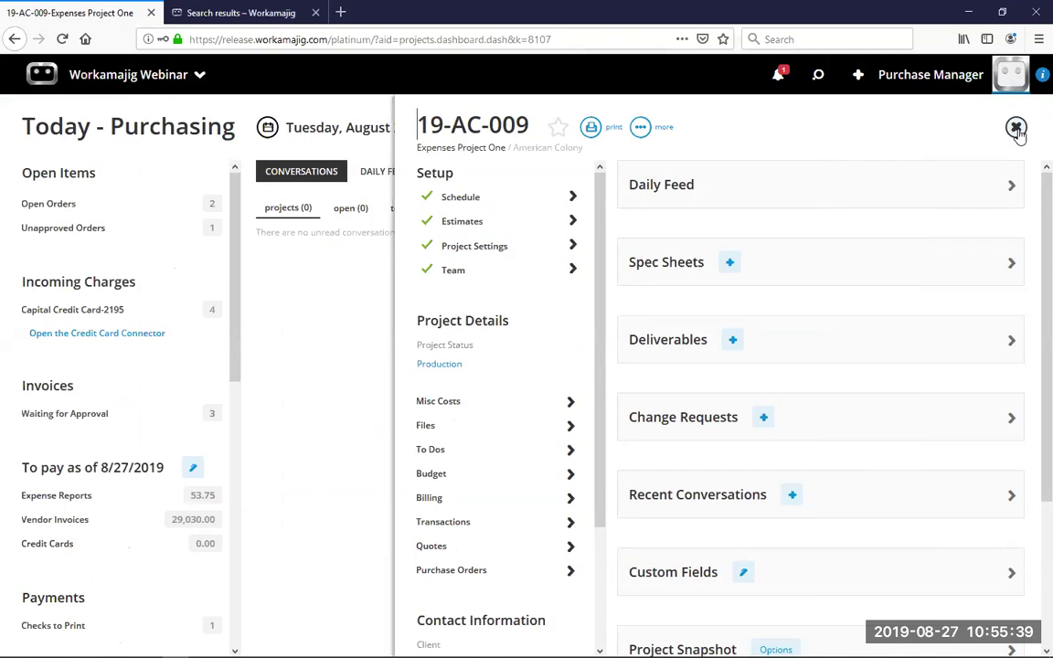
left_click(1017, 128)
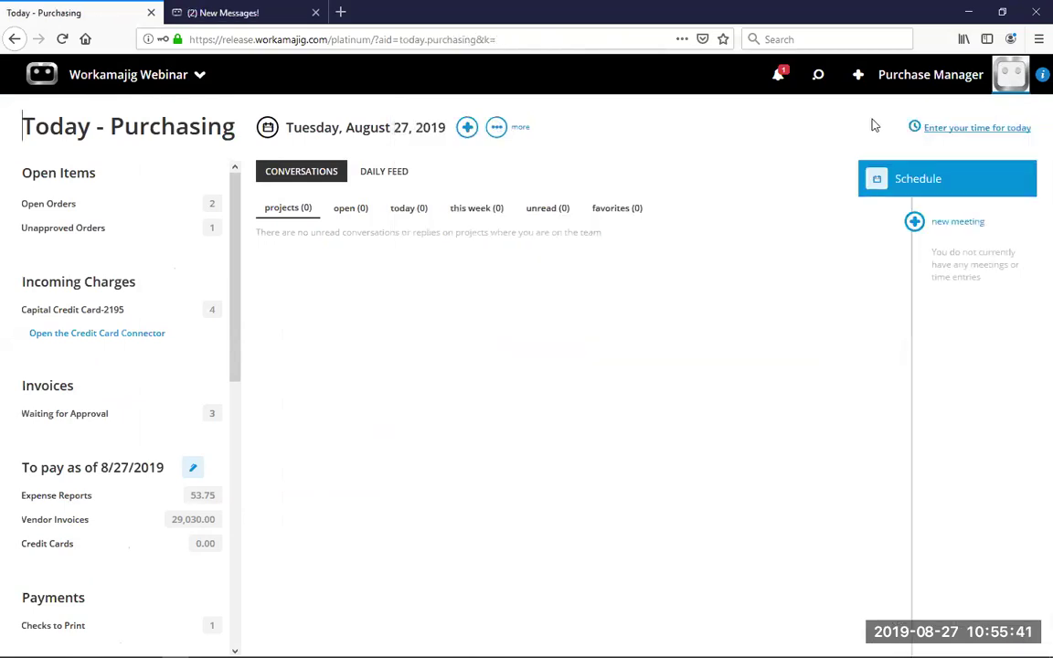
Return to the Credit Card Connector for the Capital Credit Card charges still awaiting review
left_click(781, 76)
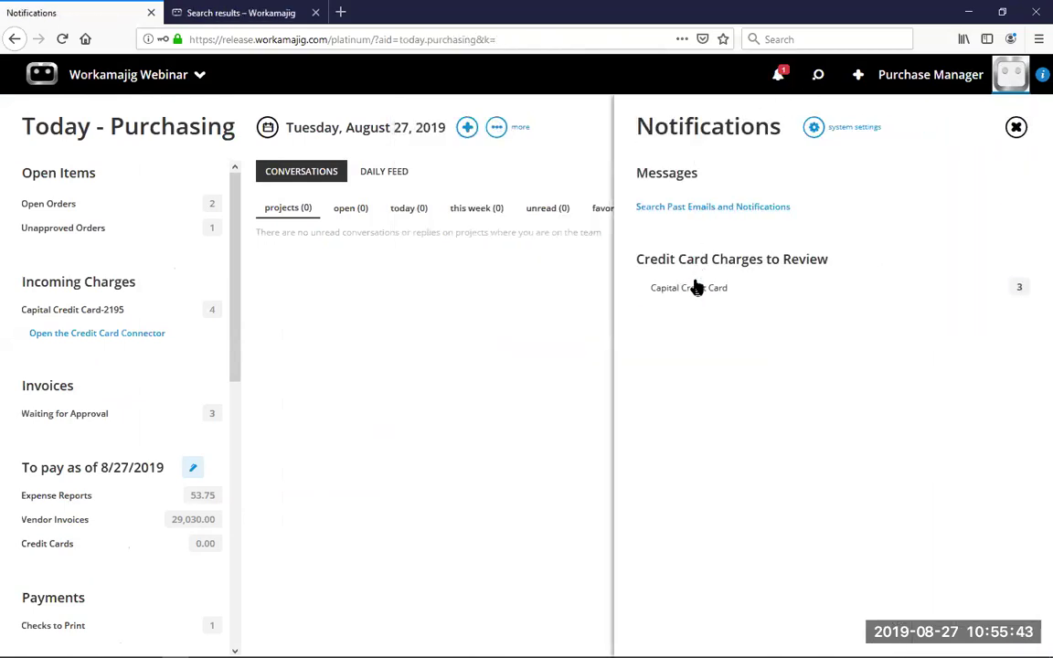
left_click(693, 292)
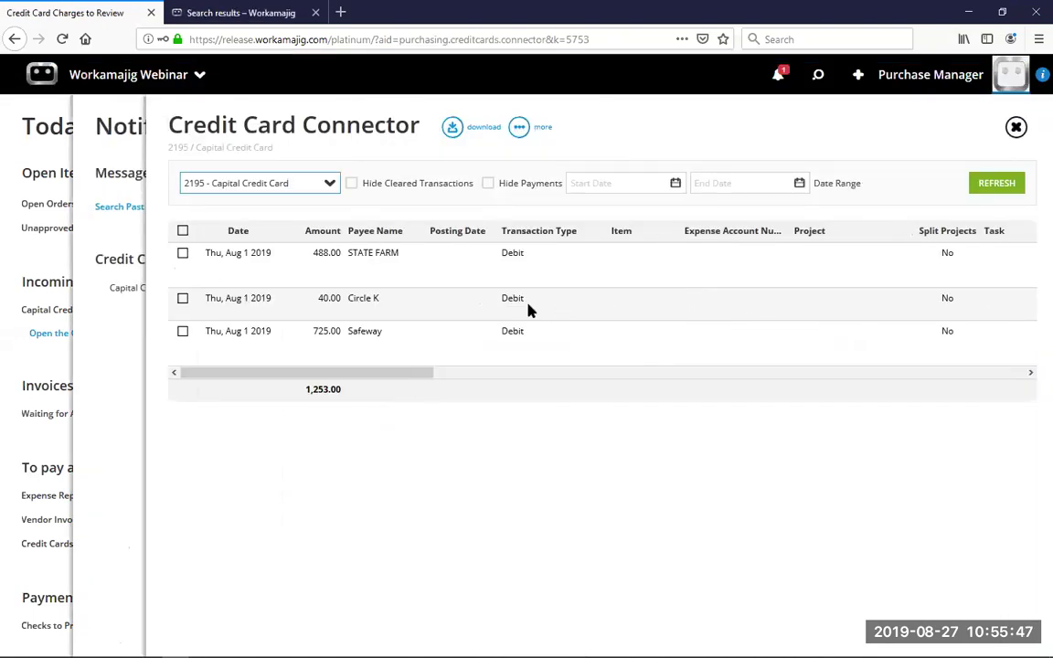
Examine the processing options and detail fields of the Circle K charge, including its vendor choices, and close the Credit Card Connector
left_click(183, 299)
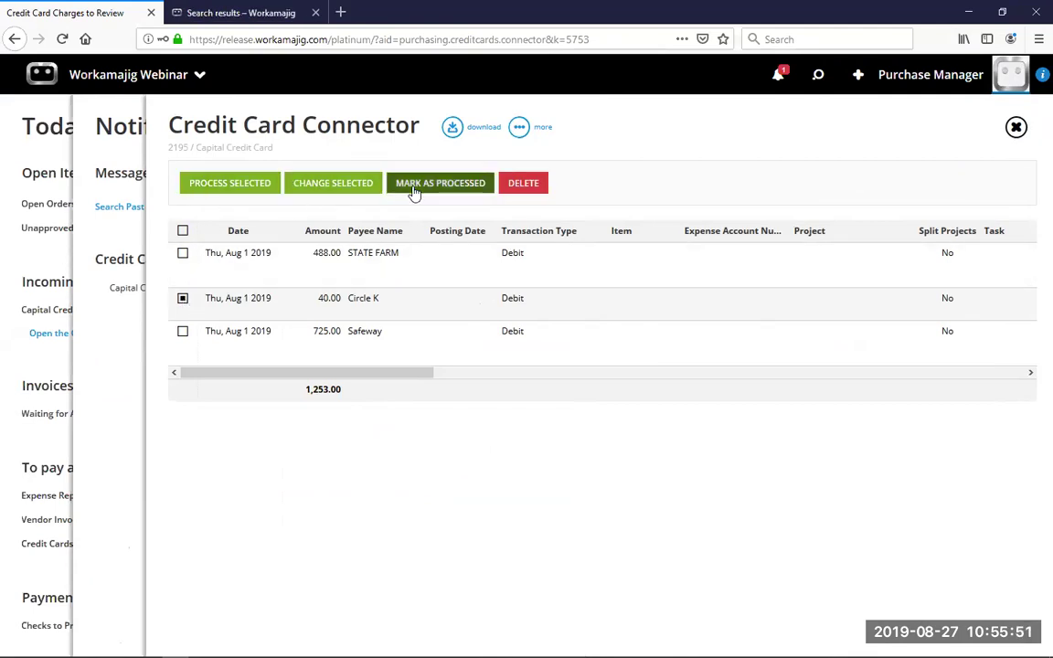
left_click(183, 299)
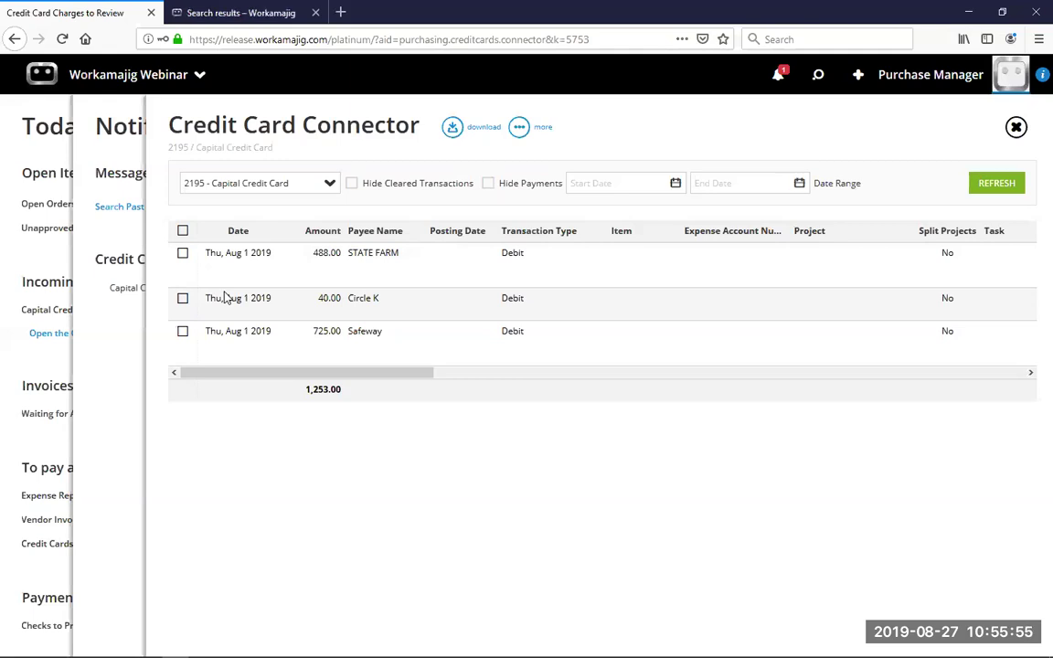
left_click_drag(416, 372, 734, 376)
left_click(633, 314)
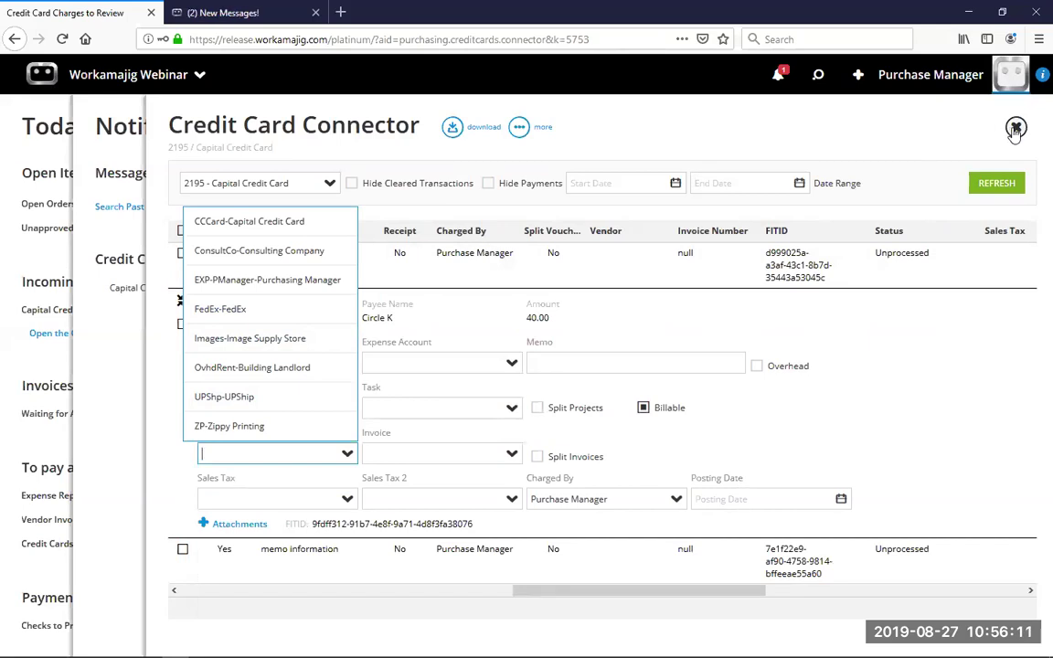
left_click(883, 137)
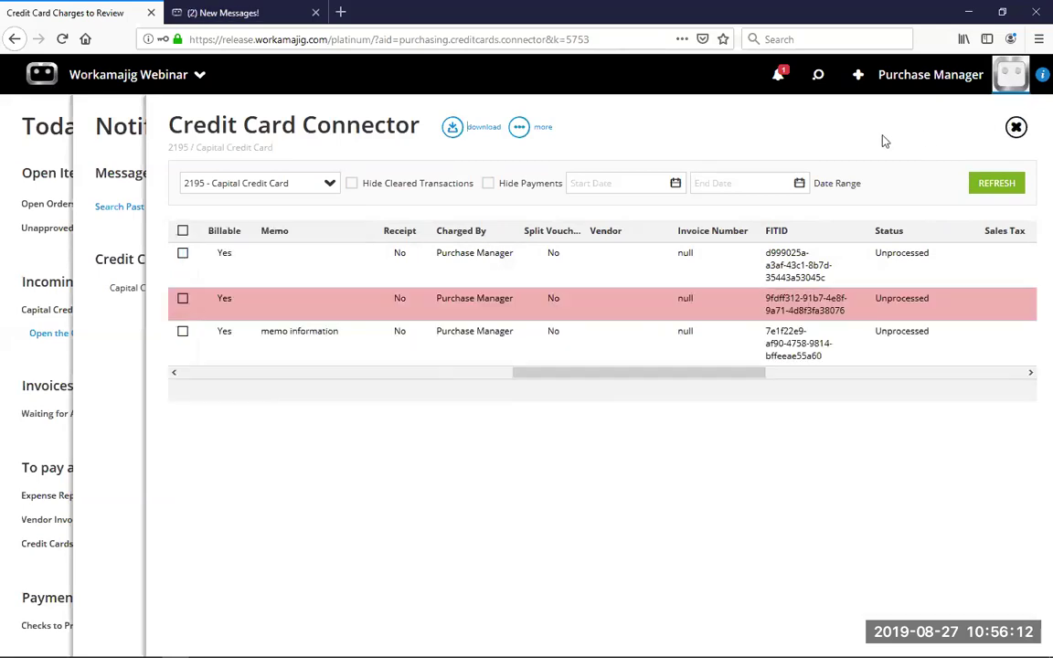
left_click(877, 298)
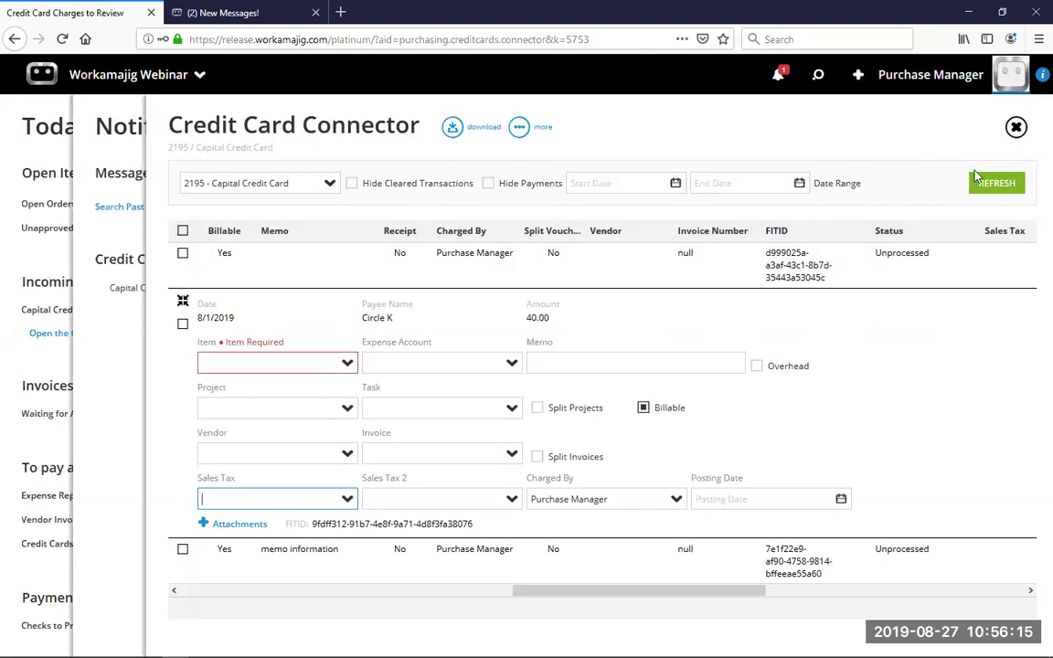
left_click(1016, 127)
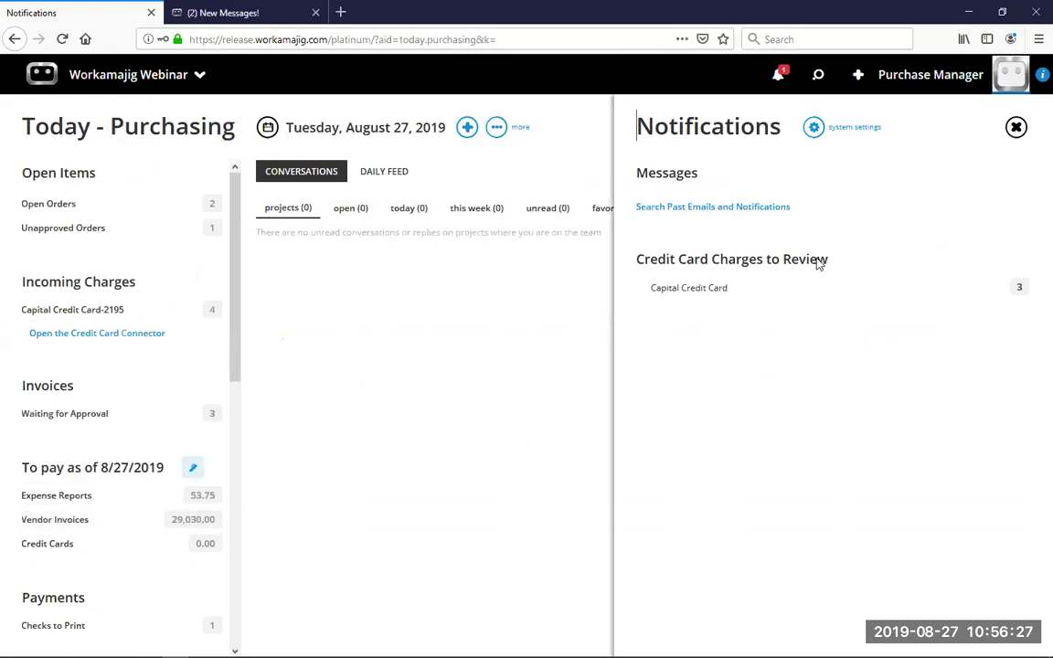
Reopen the Capital Credit Card charges, assign the Circle K charge to Mileage Expense and project 19-QOPC-010 Expense Project Two, and close the connector
left_click(716, 288)
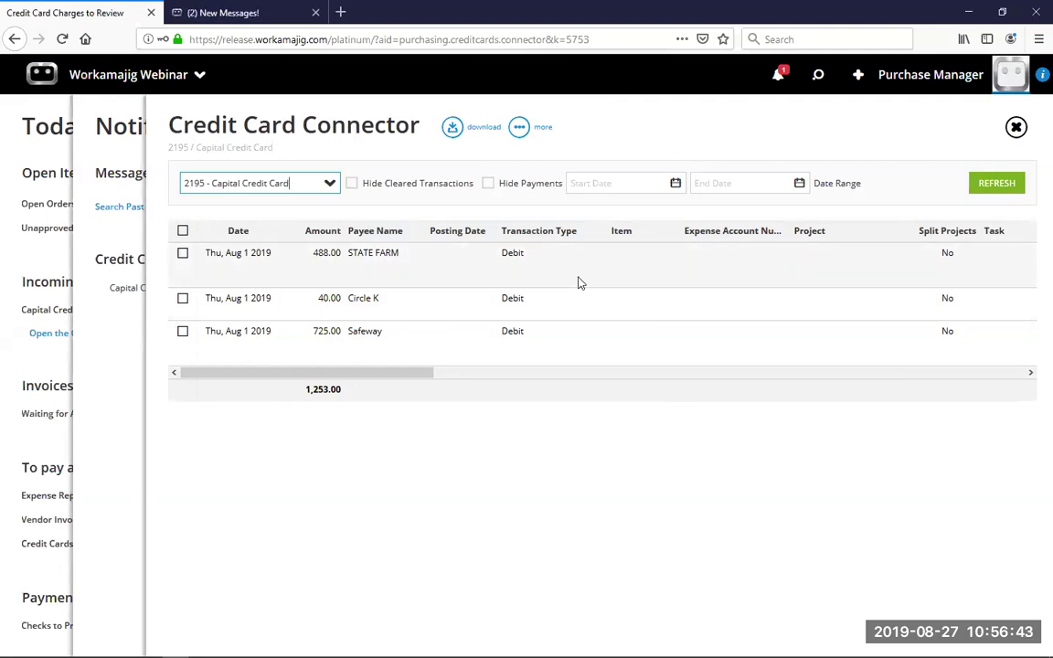
left_click(578, 300)
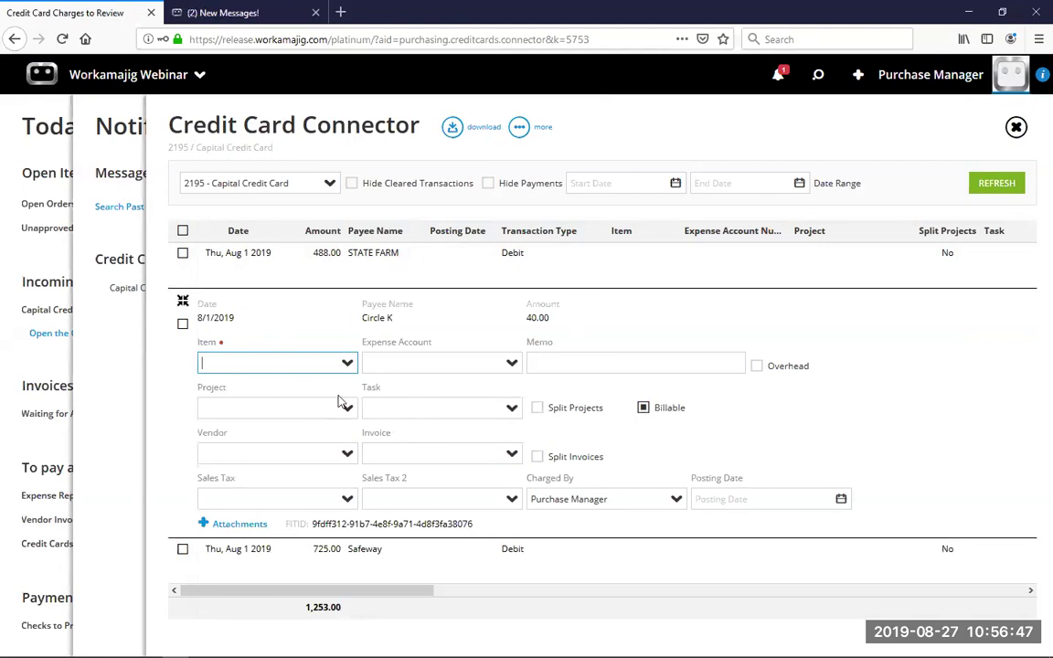
type("mi")
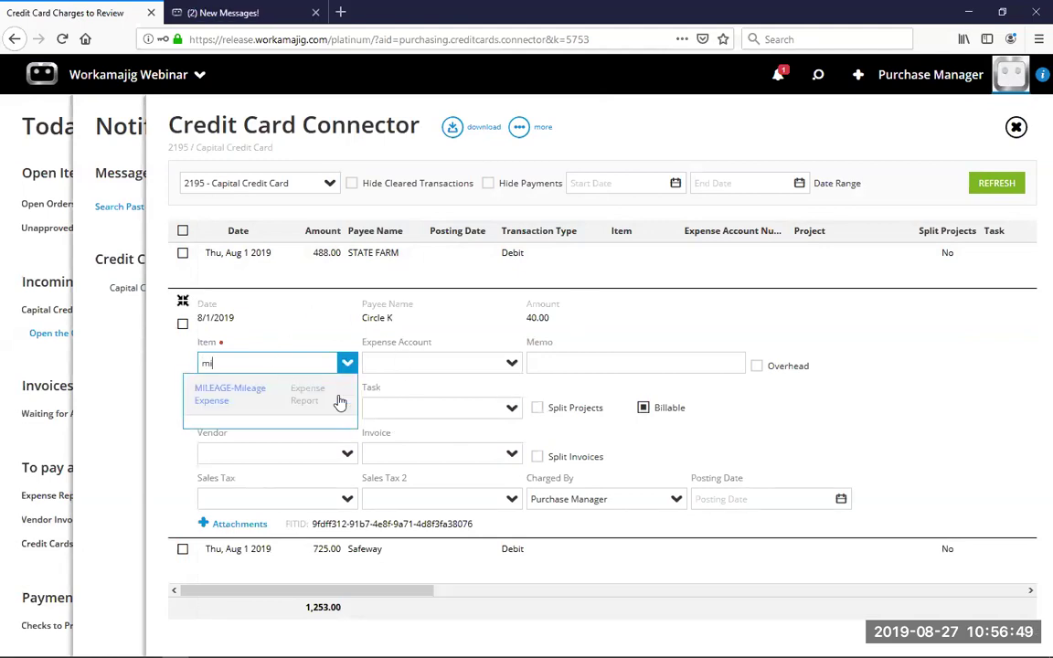
left_click(340, 403)
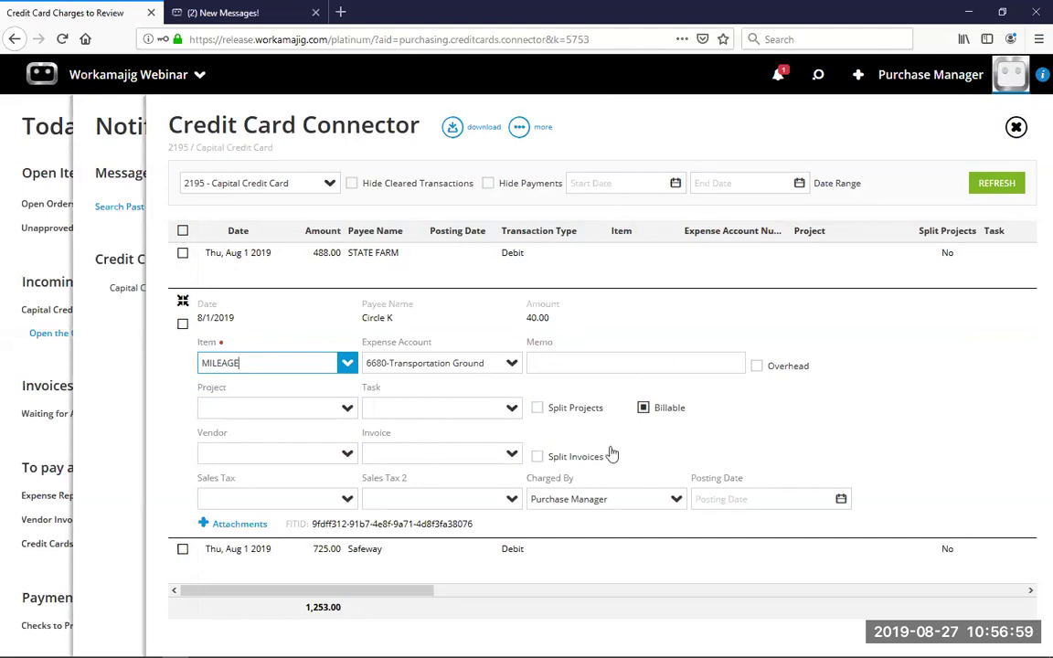
left_click(278, 408)
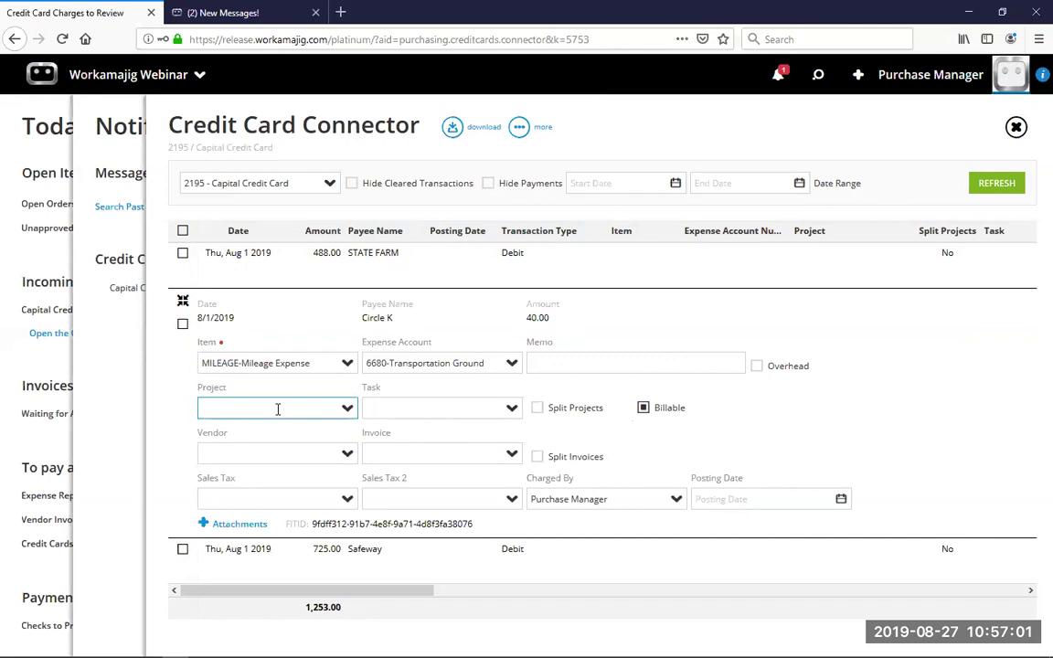
type("two")
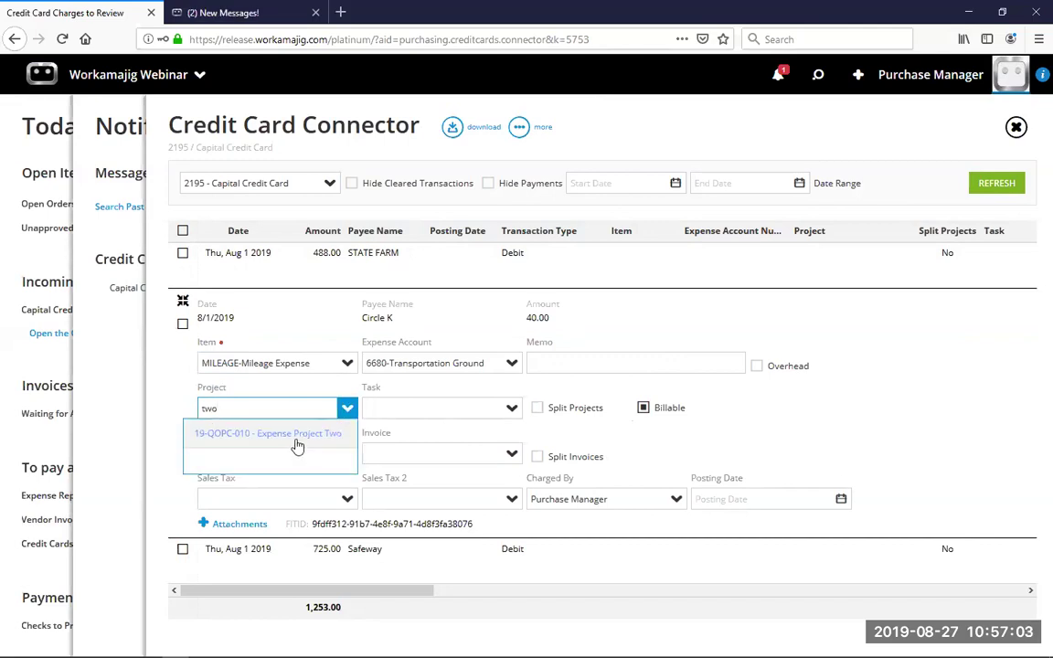
left_click(308, 435)
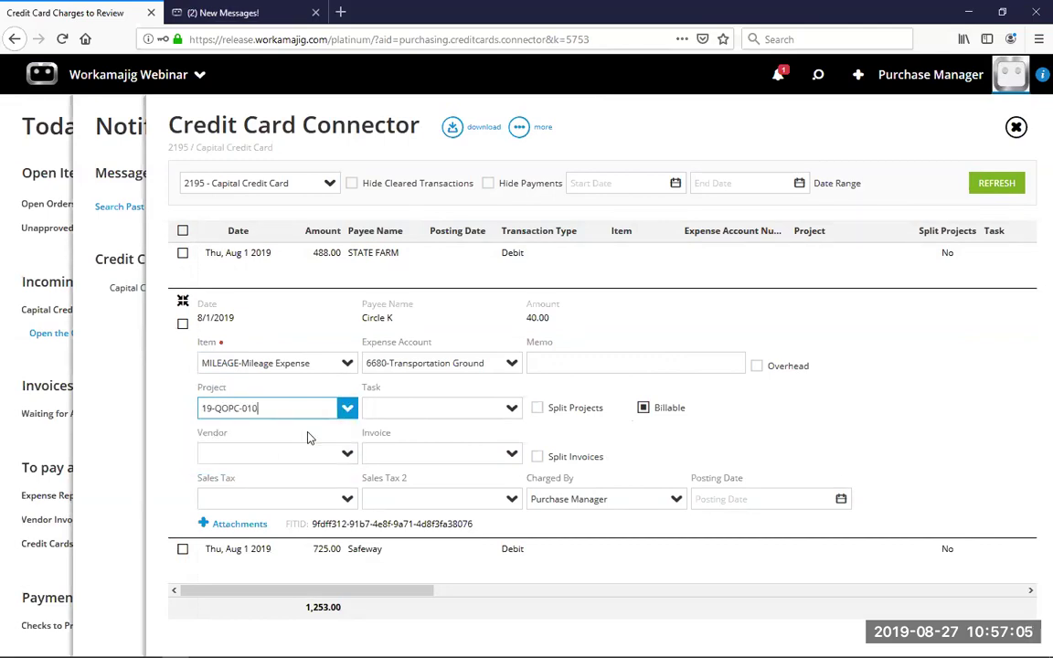
left_click(754, 131)
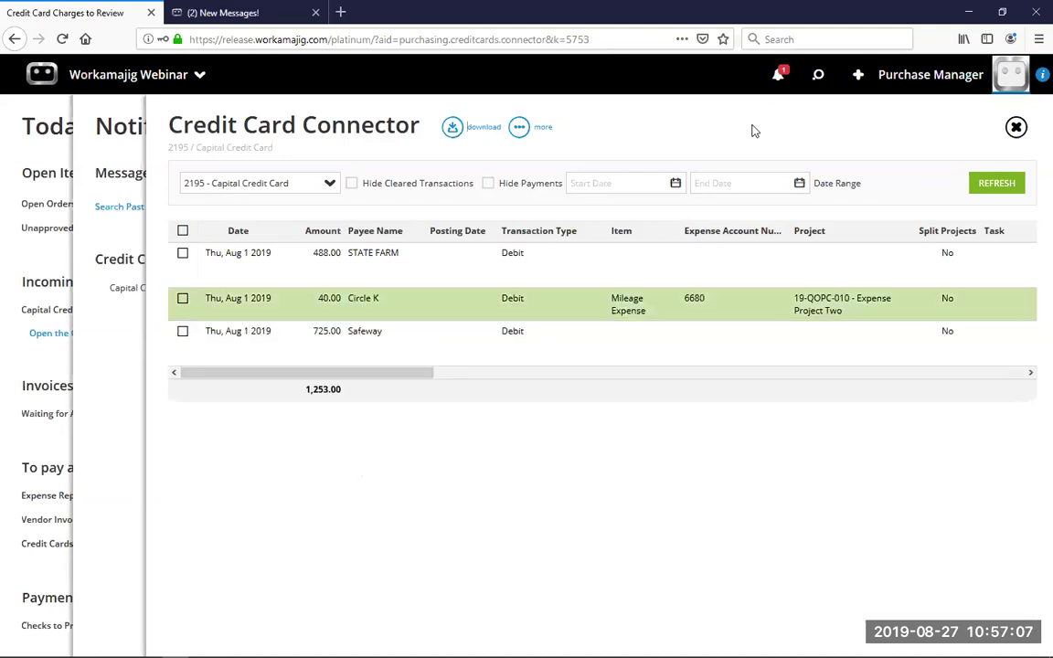
left_click(1015, 128)
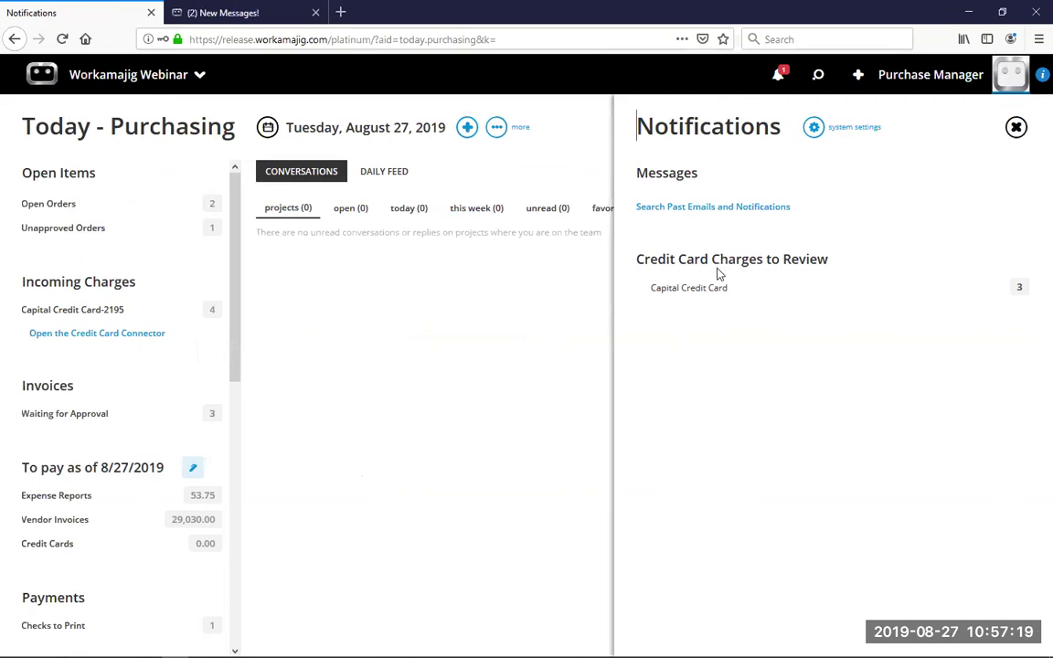
Dismiss the notifications and reload the Purchasing dashboard to refresh its figures
left_click(489, 367)
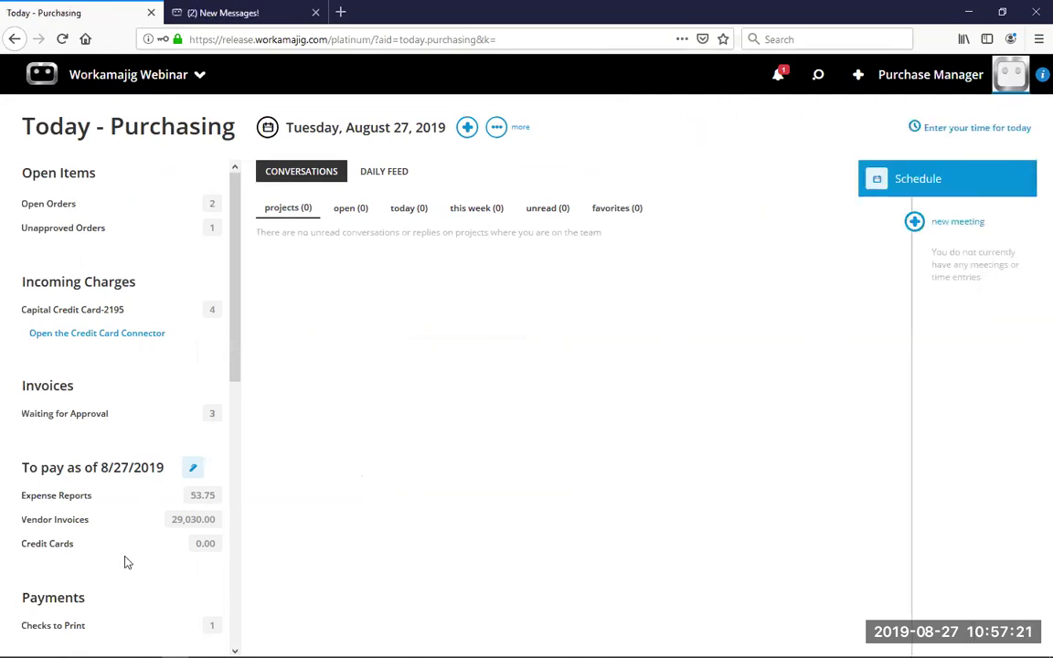
scroll(127, 562, "down", 3)
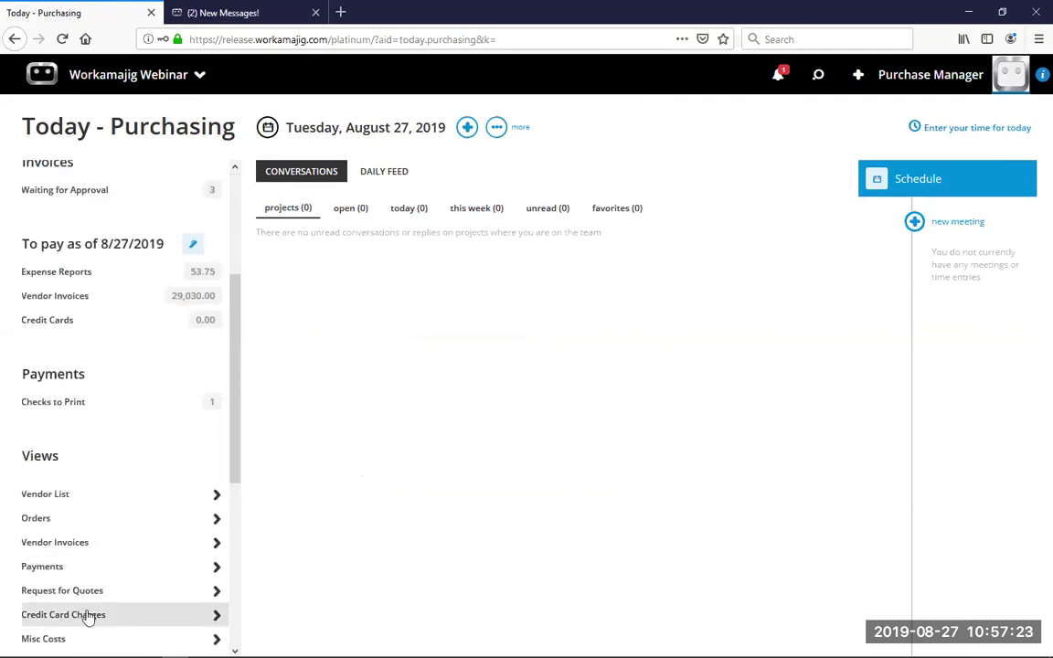
left_click(63, 39)
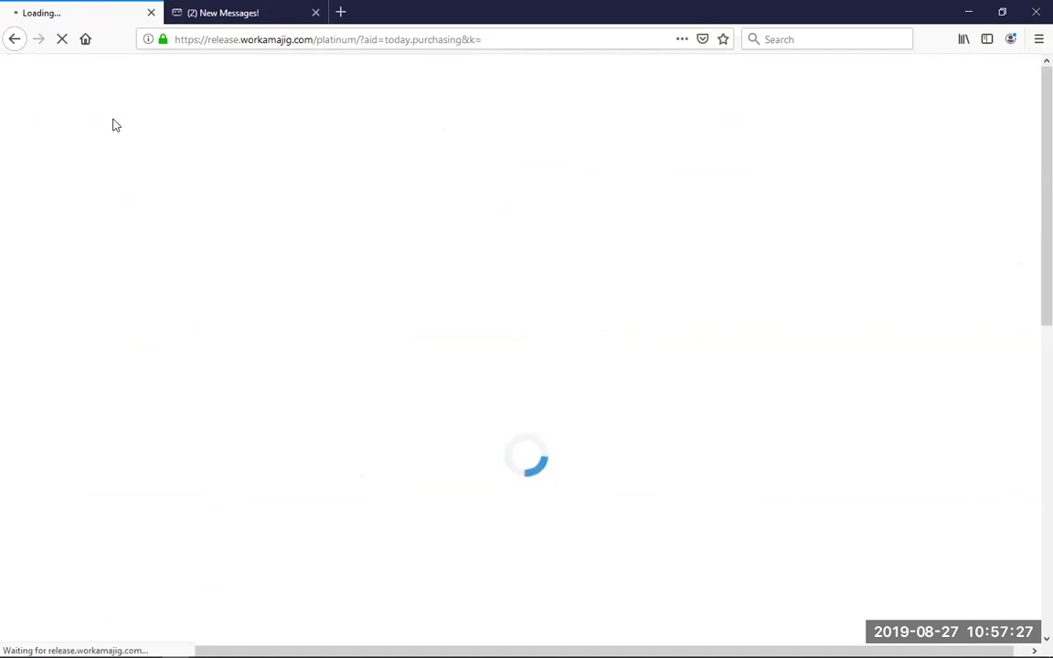
left_click(278, 315)
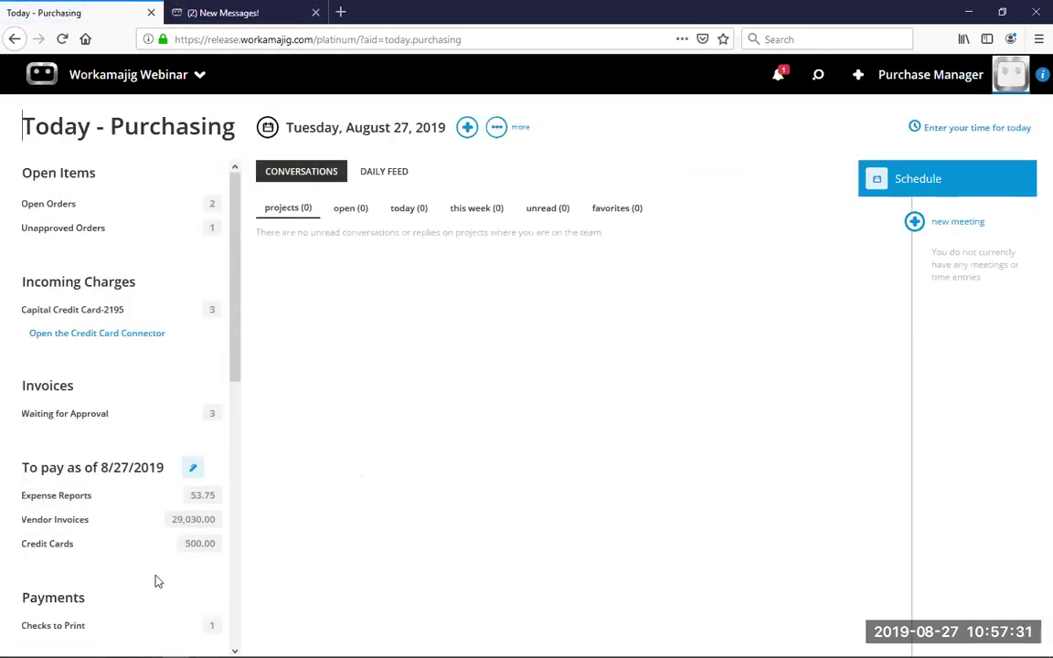
Review the credit card charges to pay for the vendor CCCard - Capital Credit Card, and close the payment screen
left_click(162, 546)
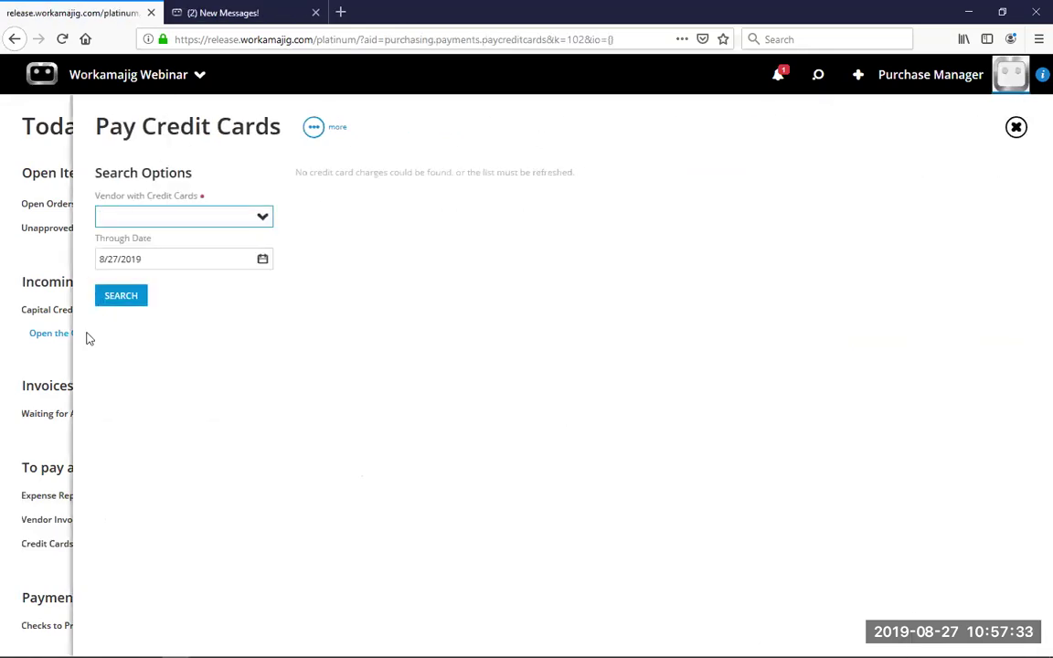
left_click(260, 218)
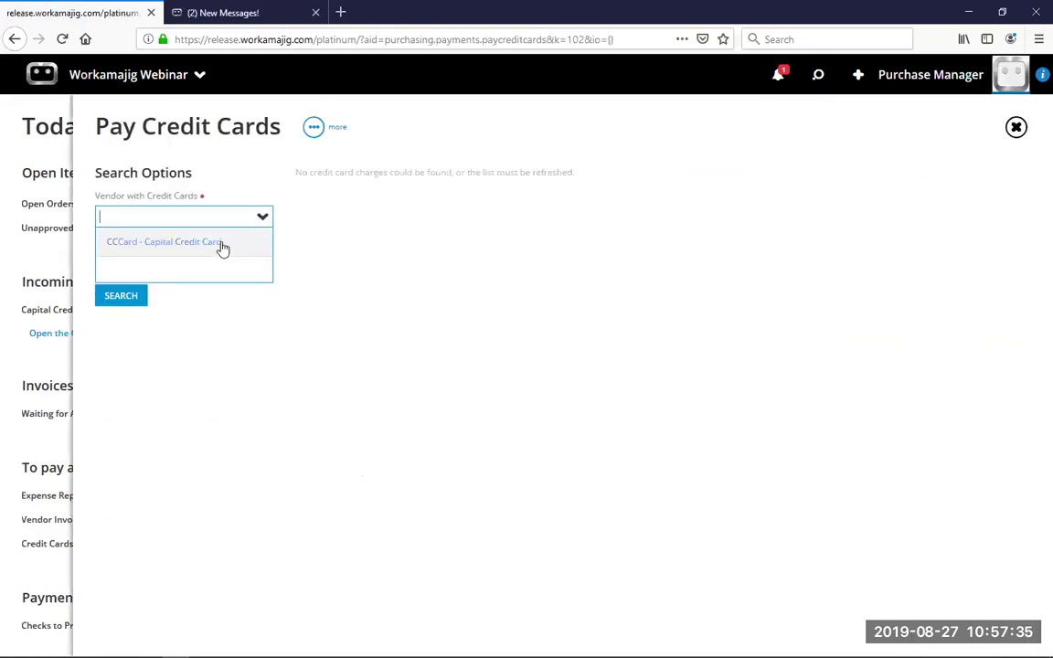
left_click(222, 244)
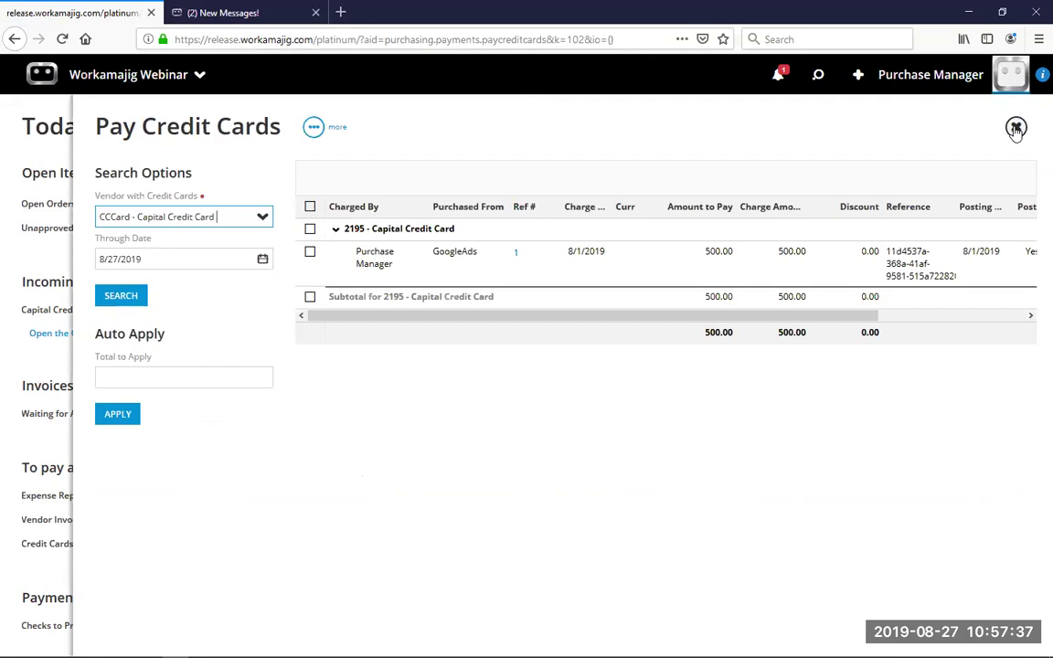
left_click(1016, 127)
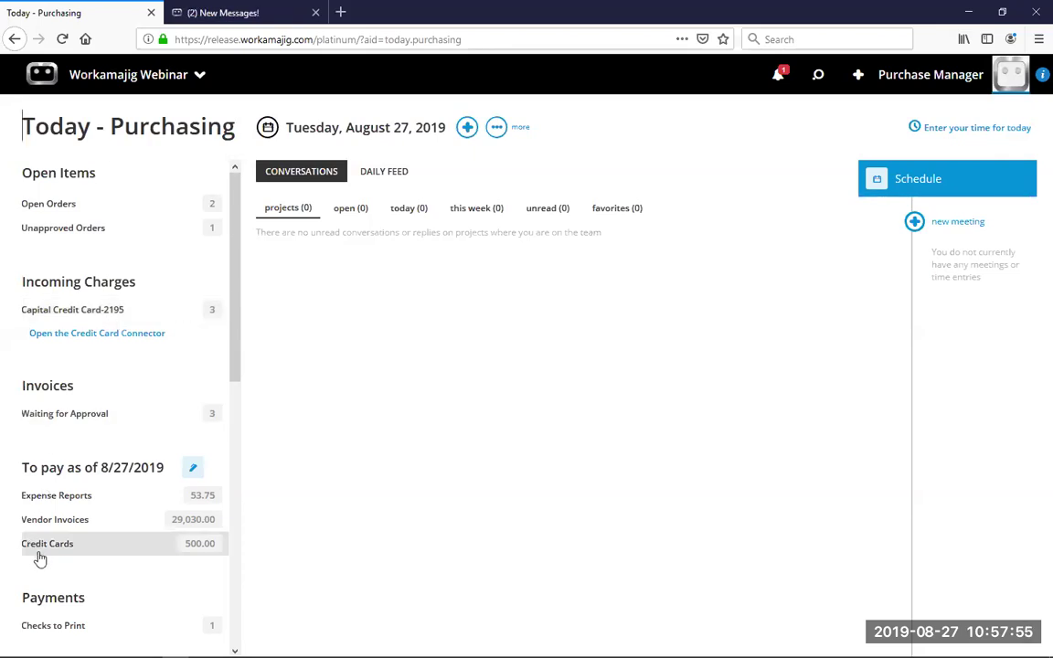
Check the vendor invoices waiting for approval, close them, and look through the dashboard's payment items, views and purchasing reports
left_click(53, 417)
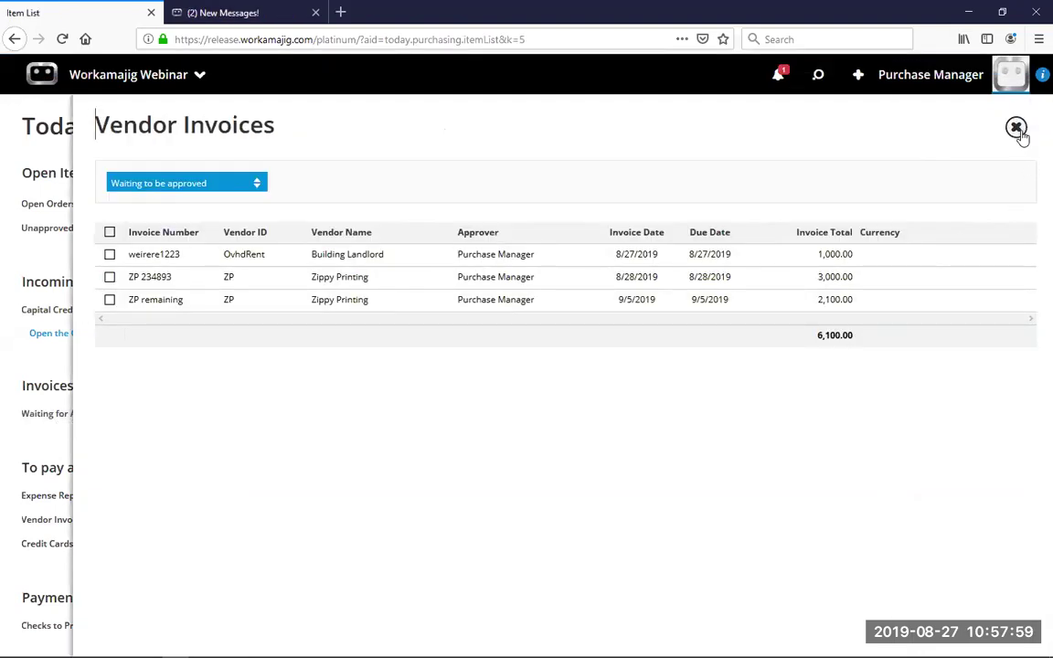
left_click(1017, 128)
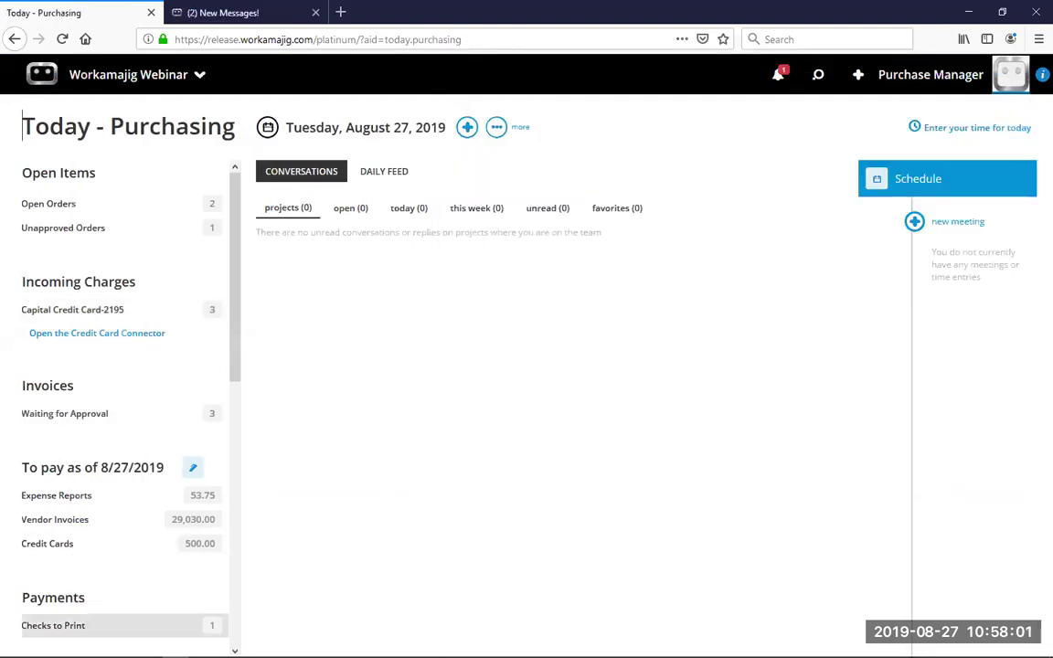
scroll(206, 597, "down", 3)
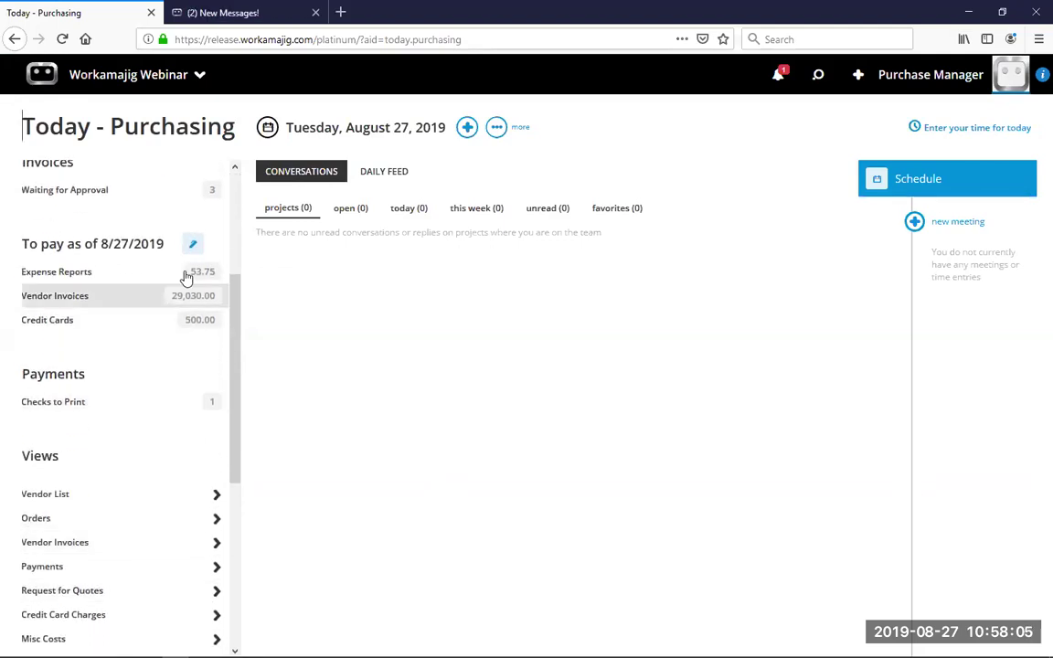
scroll(177, 457, "up", 3)
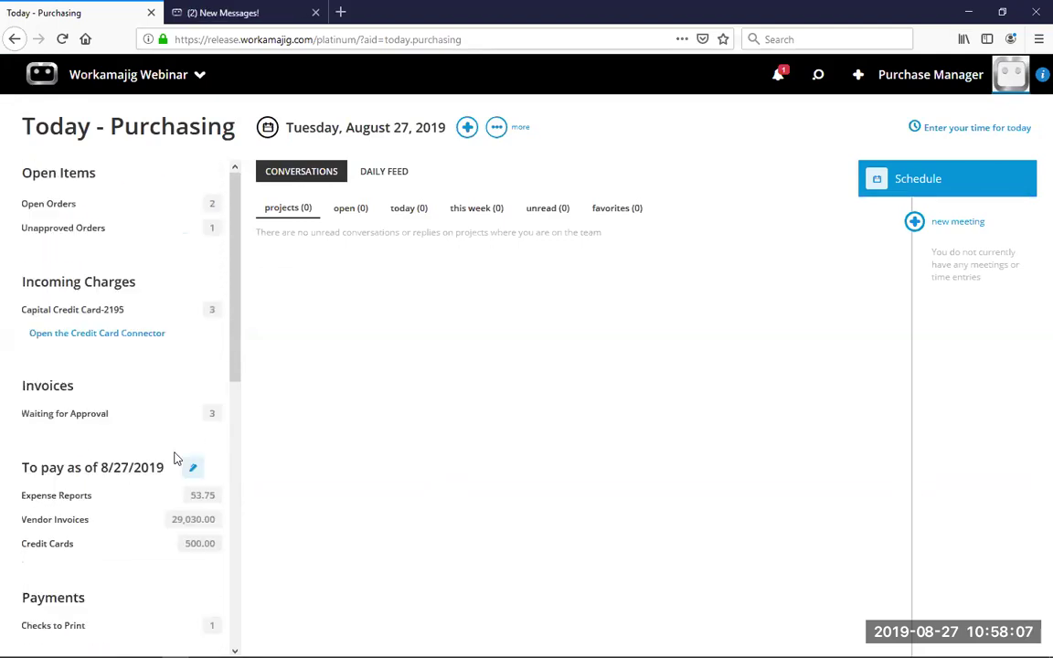
scroll(176, 457, "down", 5)
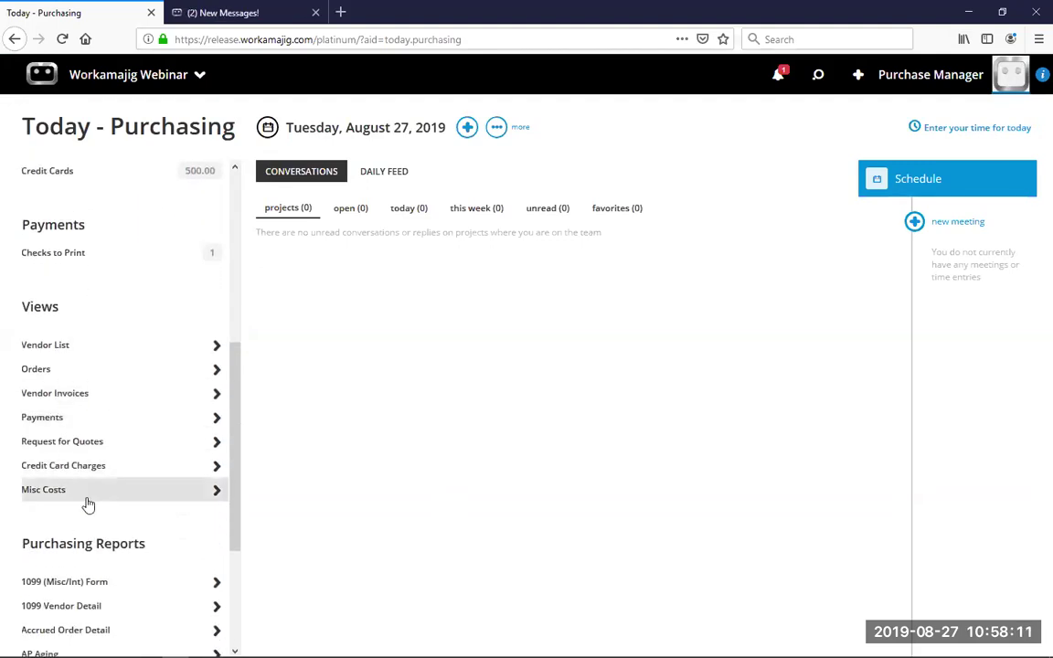
scroll(87, 501, "down", 3)
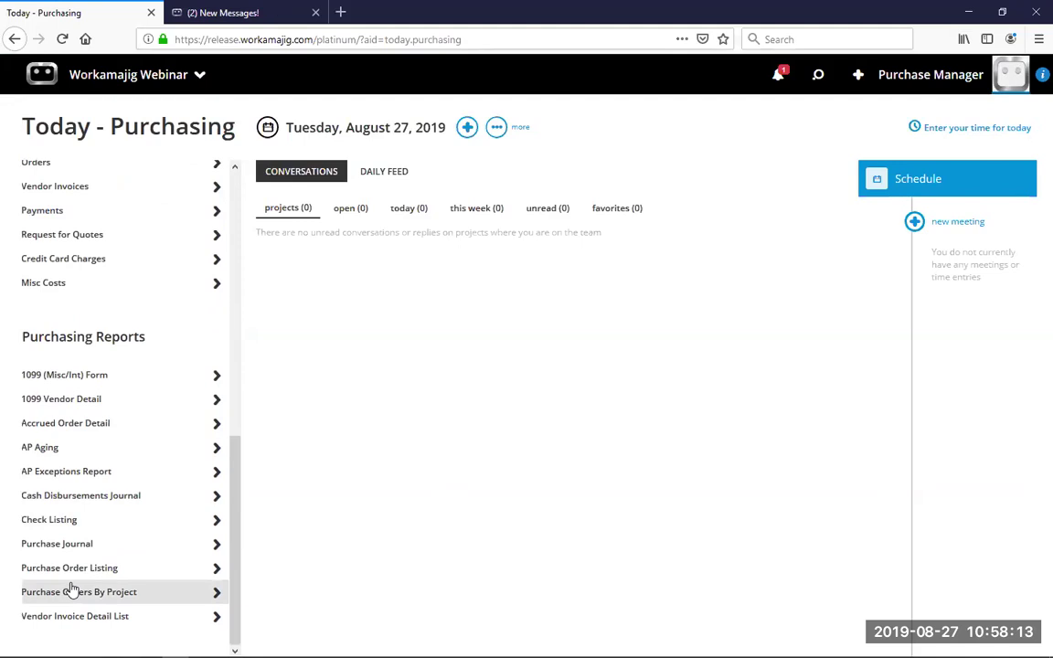
scroll(111, 355, "up", 5)
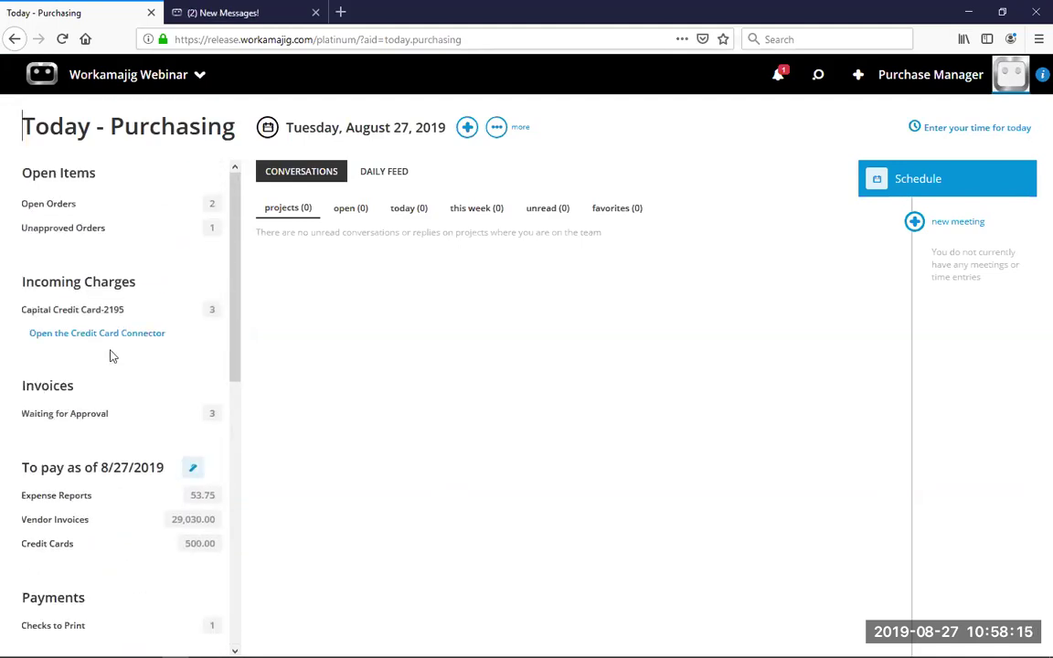
Browse the daily feed of purchasing activity, open Expense Project Two from it, and close the project
left_click(399, 171)
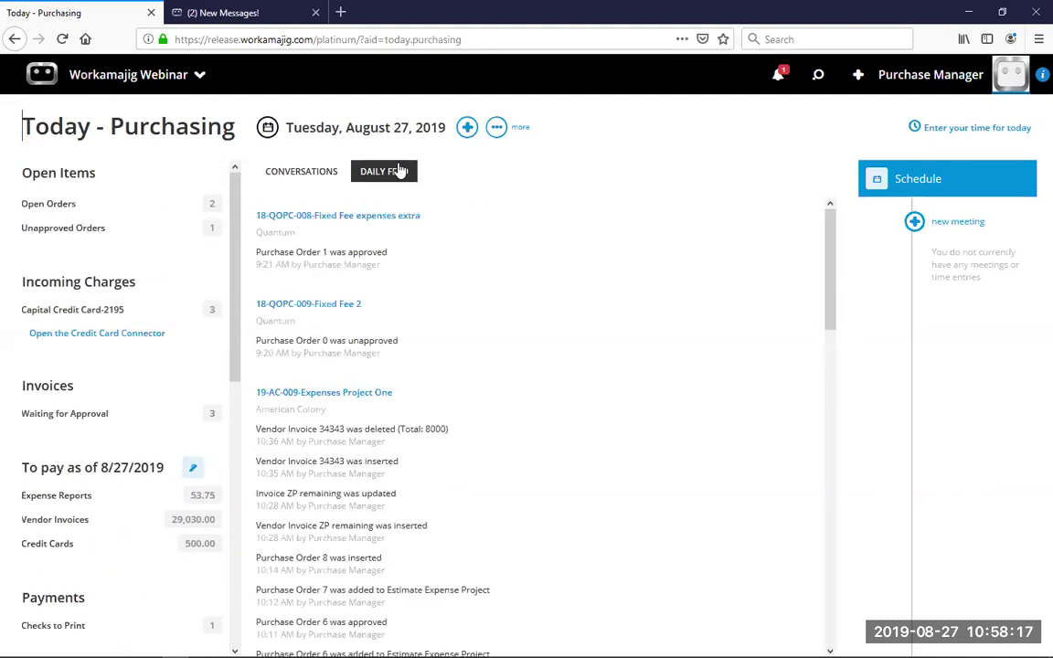
scroll(398, 282, "down", 4)
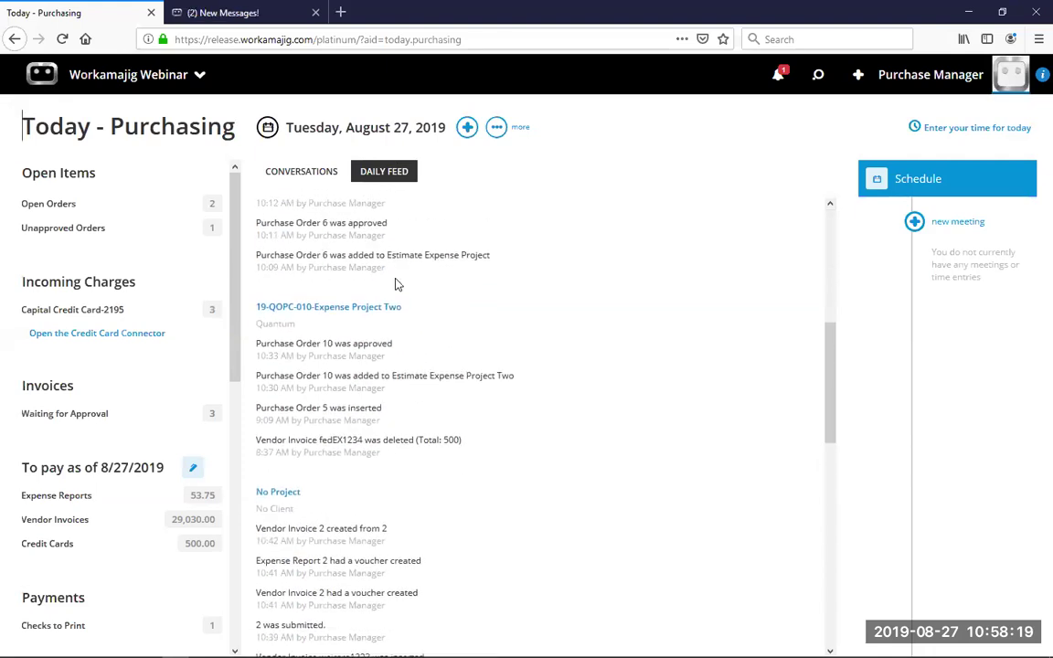
scroll(396, 285, "down", 3)
scroll(306, 275, "up", 3)
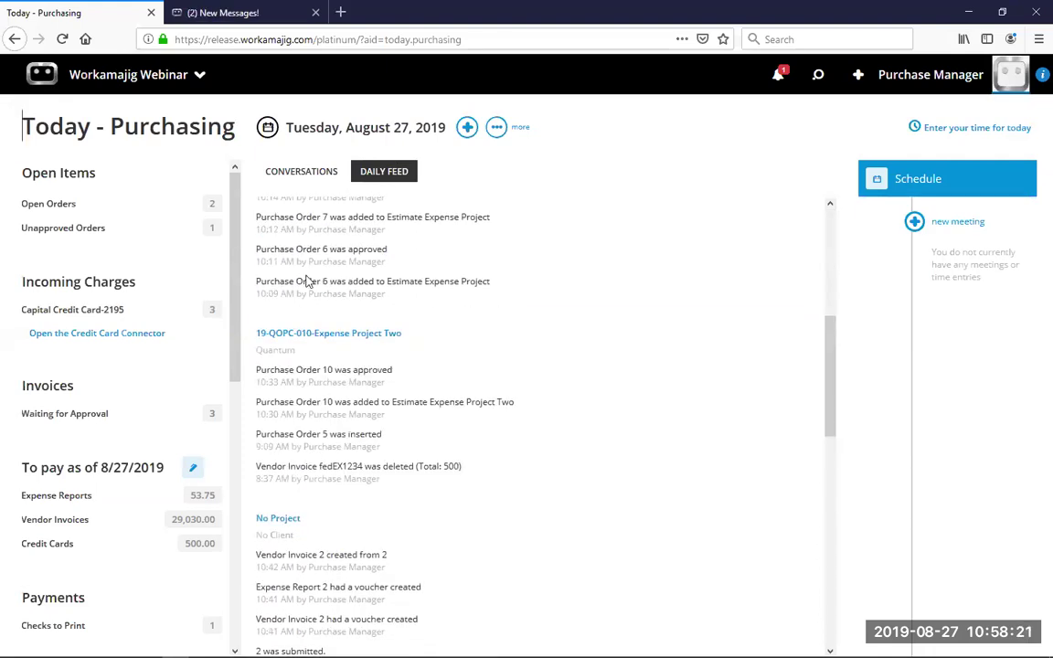
left_click(306, 334)
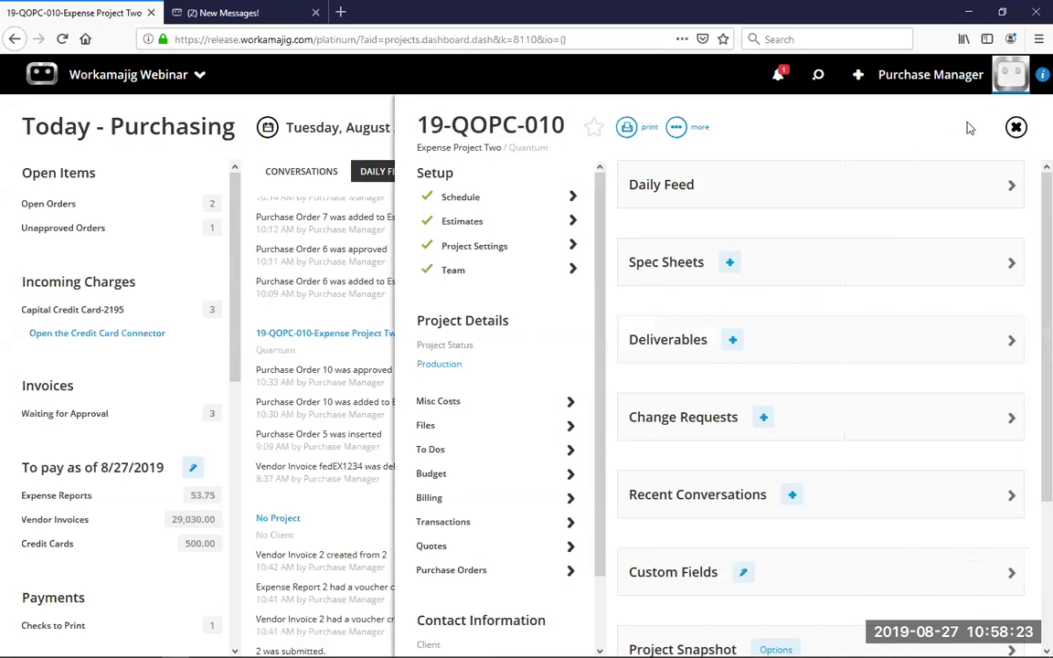
left_click(1015, 127)
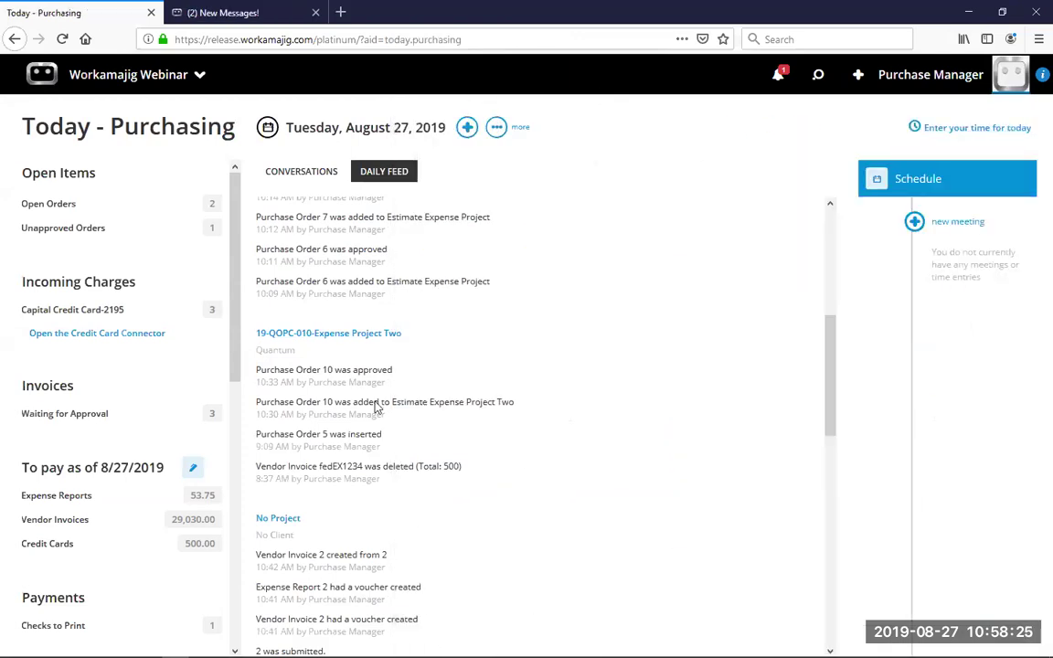
Show the dashboard's conversations and open the form for adding a credit card charge
left_click(297, 169)
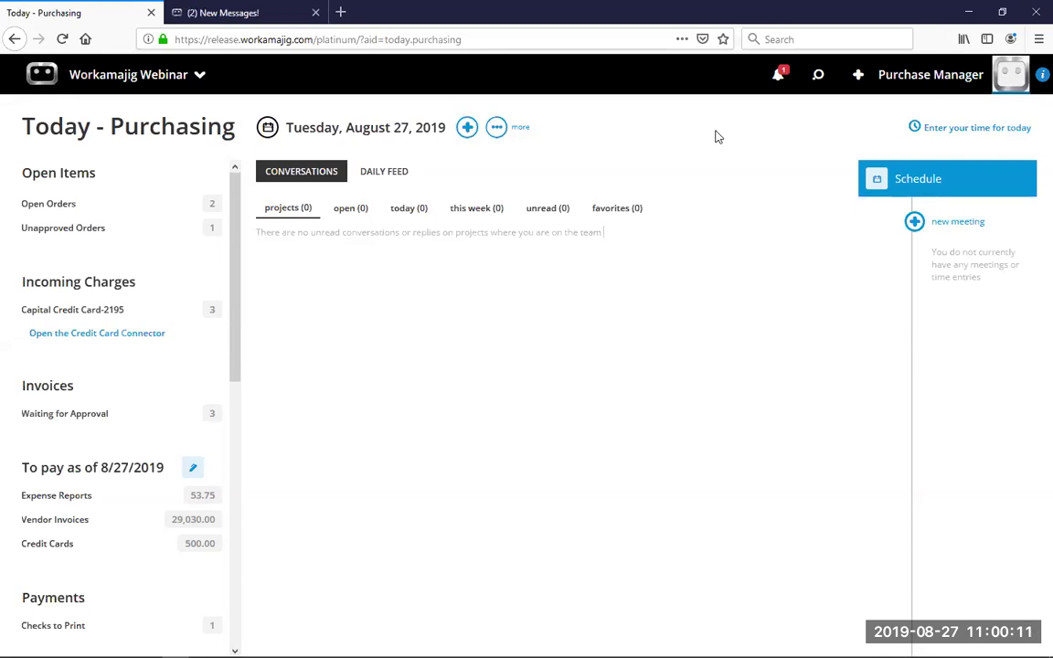
left_click(467, 129)
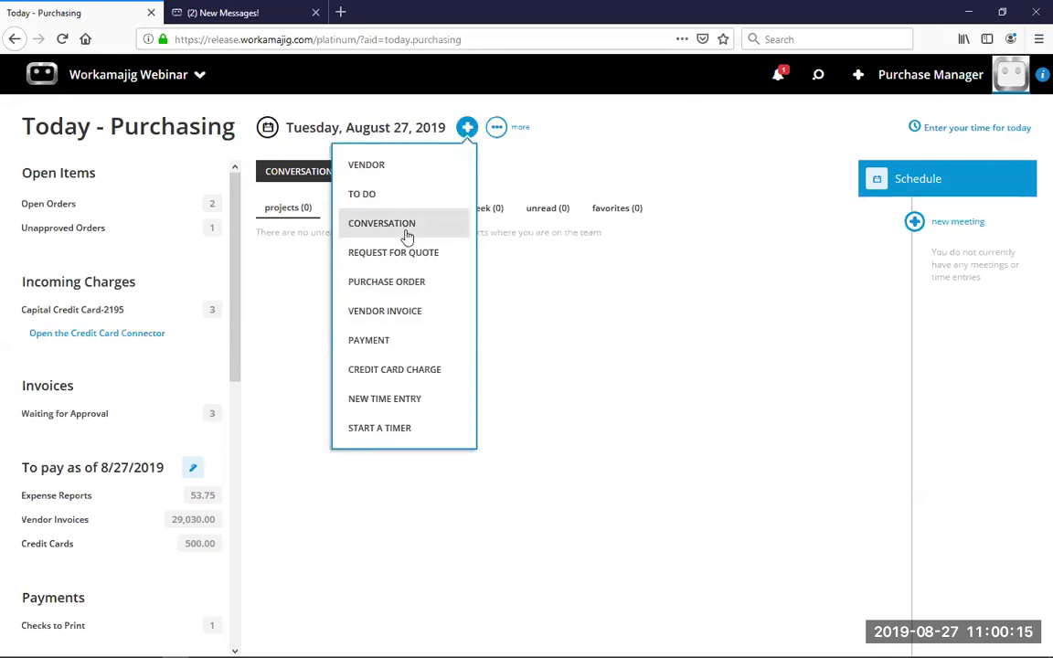
left_click(397, 368)
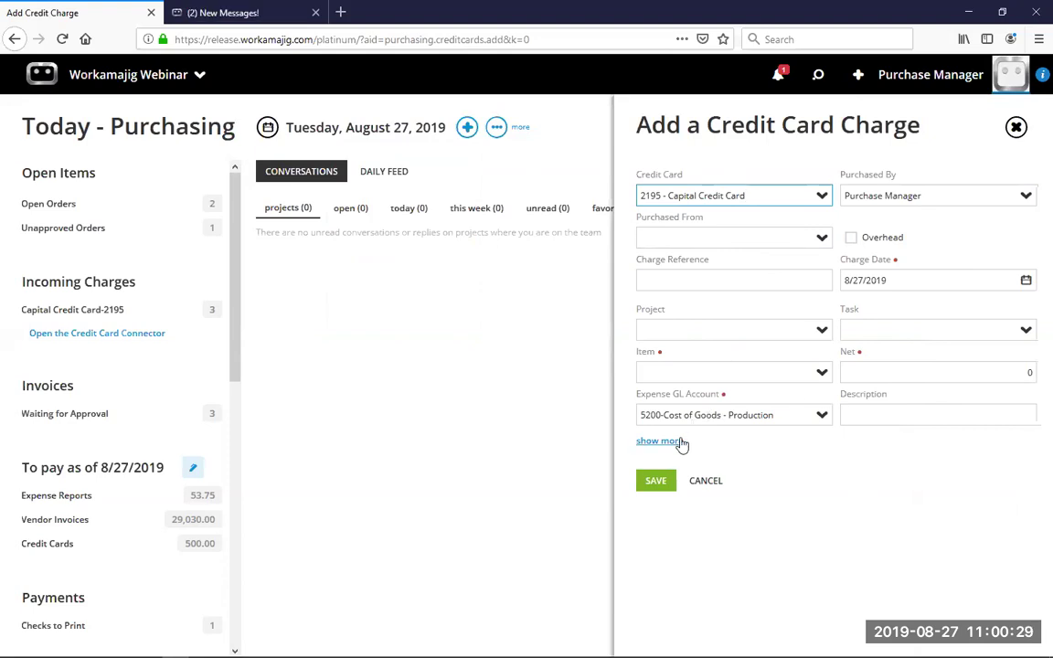
Find the payable charges for vendor CCCard - Capital Credit Card, select and deselect them all to preview the payment, and close the screen
left_click(105, 558)
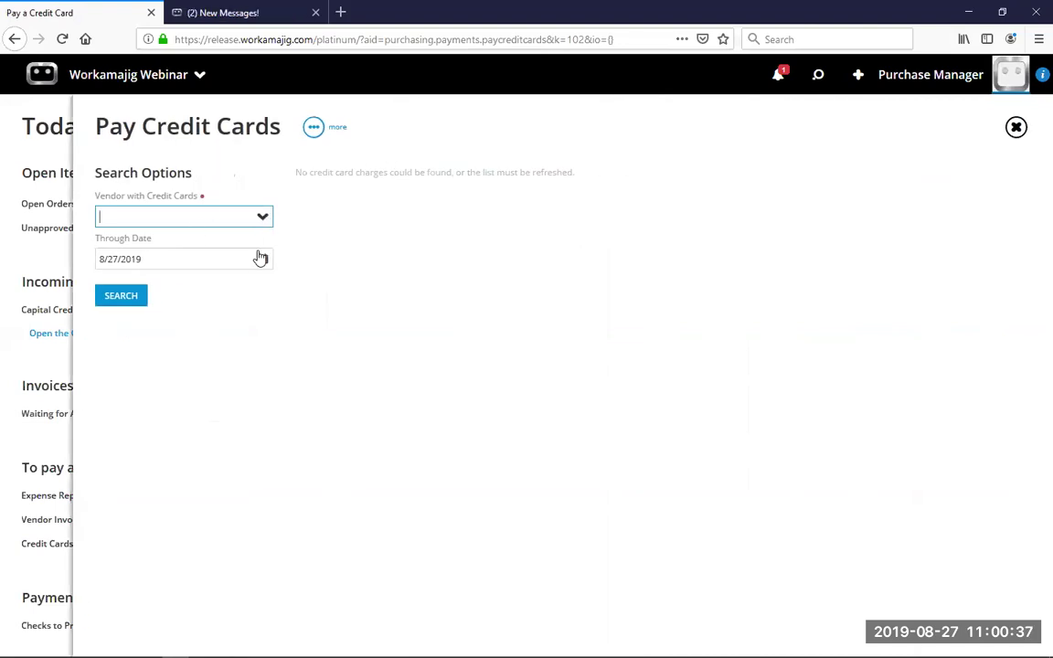
left_click(261, 259)
left_click(157, 392)
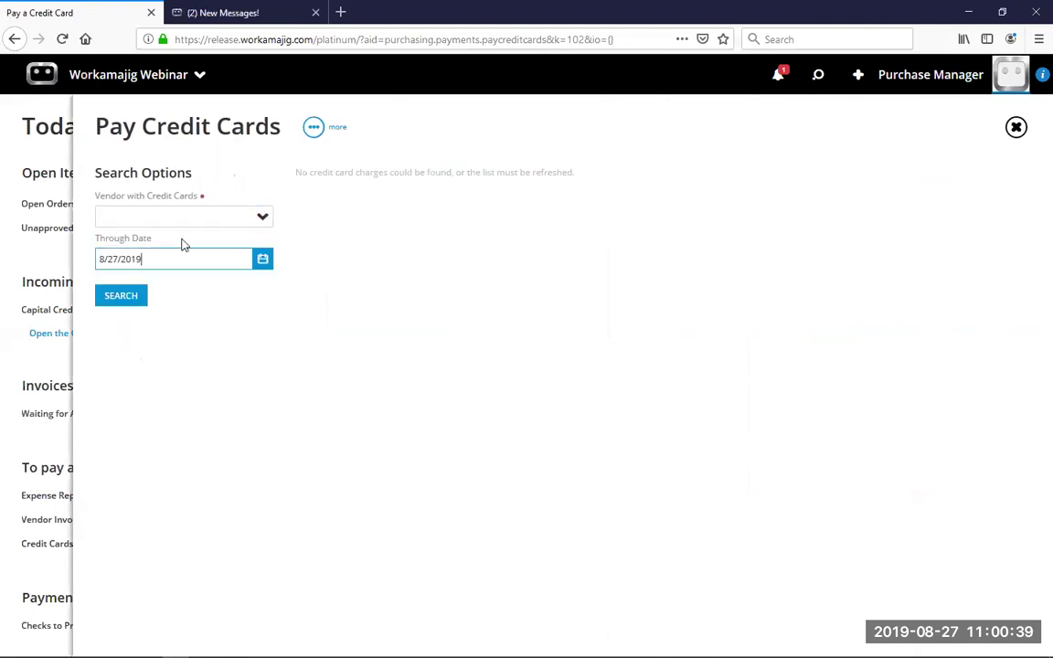
left_click(256, 216)
left_click(207, 247)
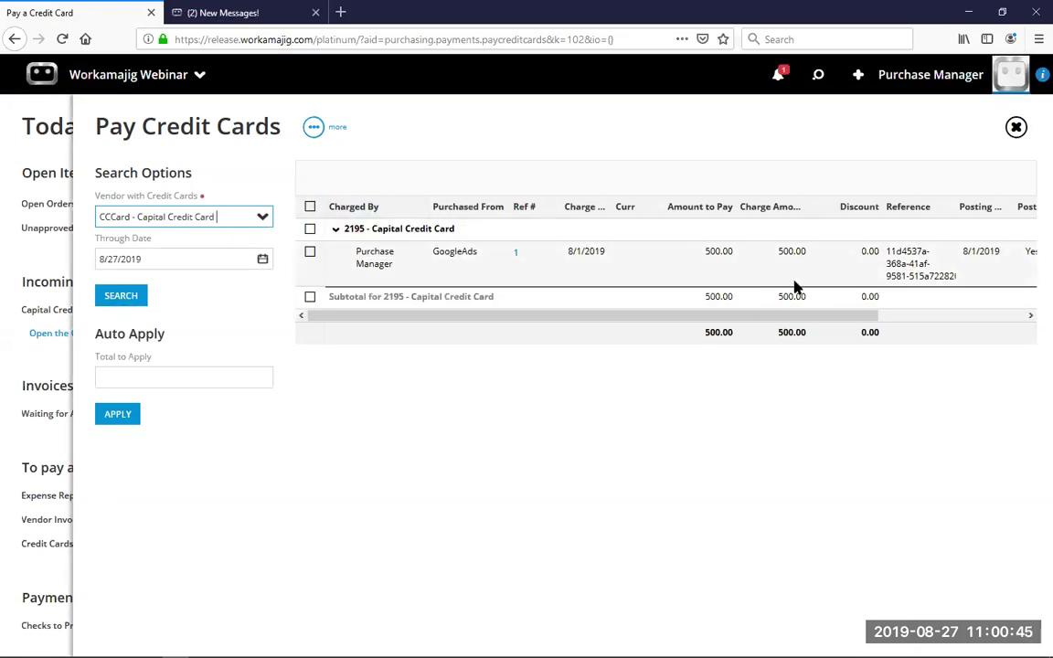
left_click(310, 207)
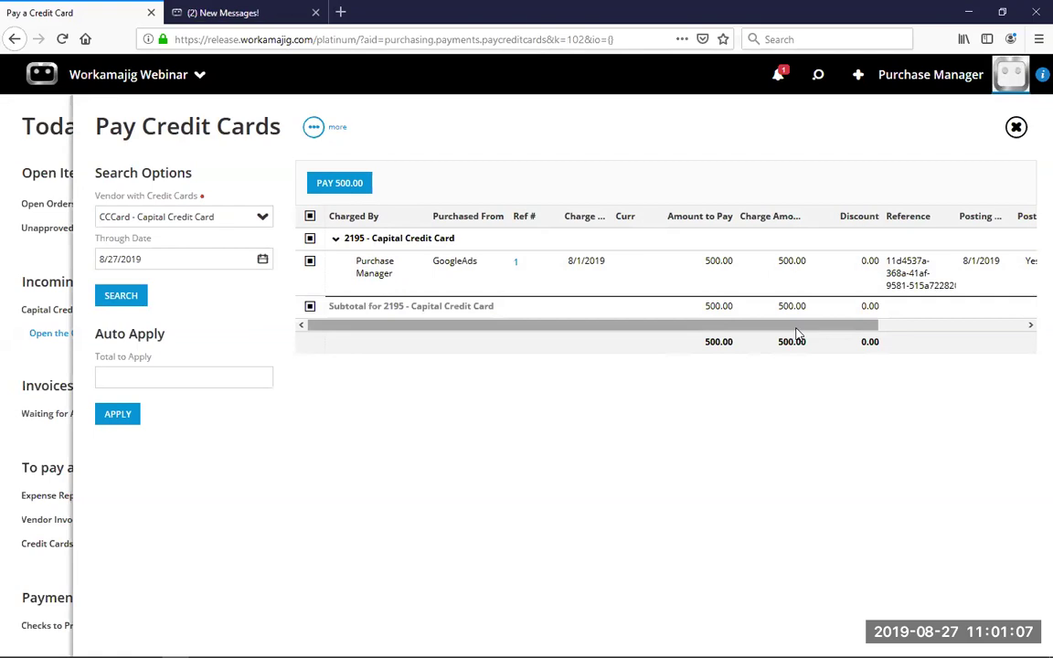
left_click(310, 219)
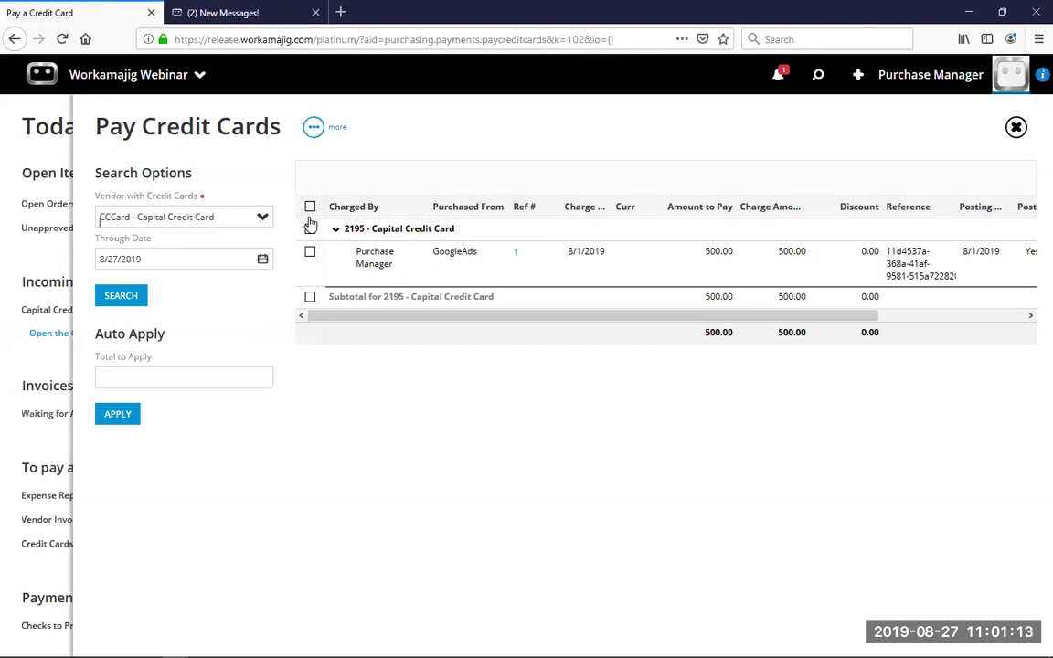
left_click(1014, 129)
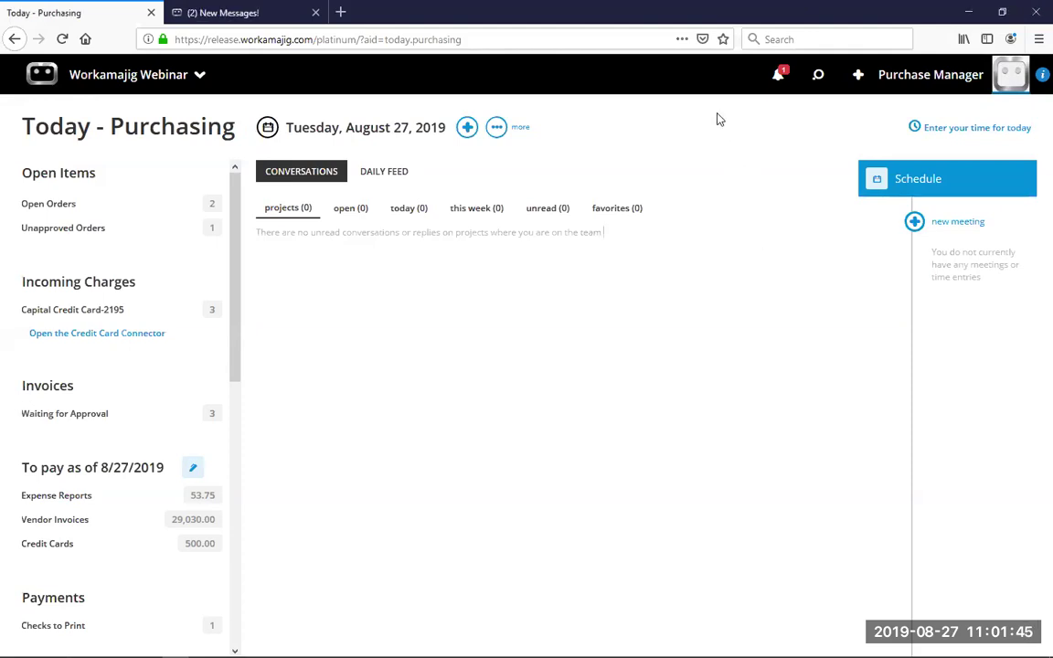
Examine the Vendor Invoices and Purchase Orders options in System Setup's Transaction Preferences, and close the preferences
left_click(137, 77)
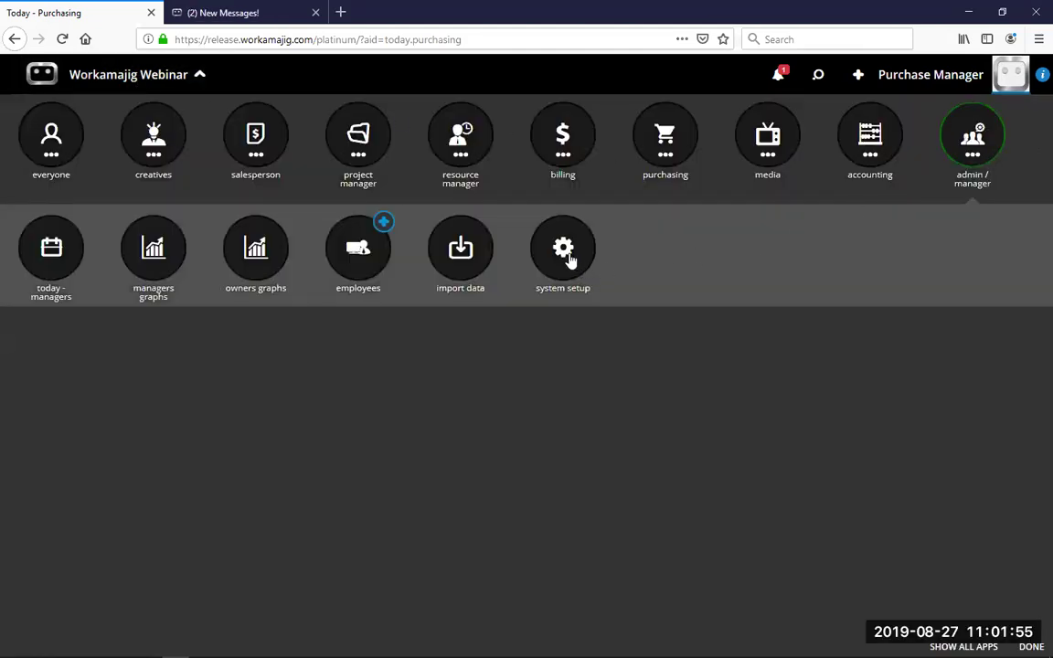
left_click(564, 251)
left_click(297, 490)
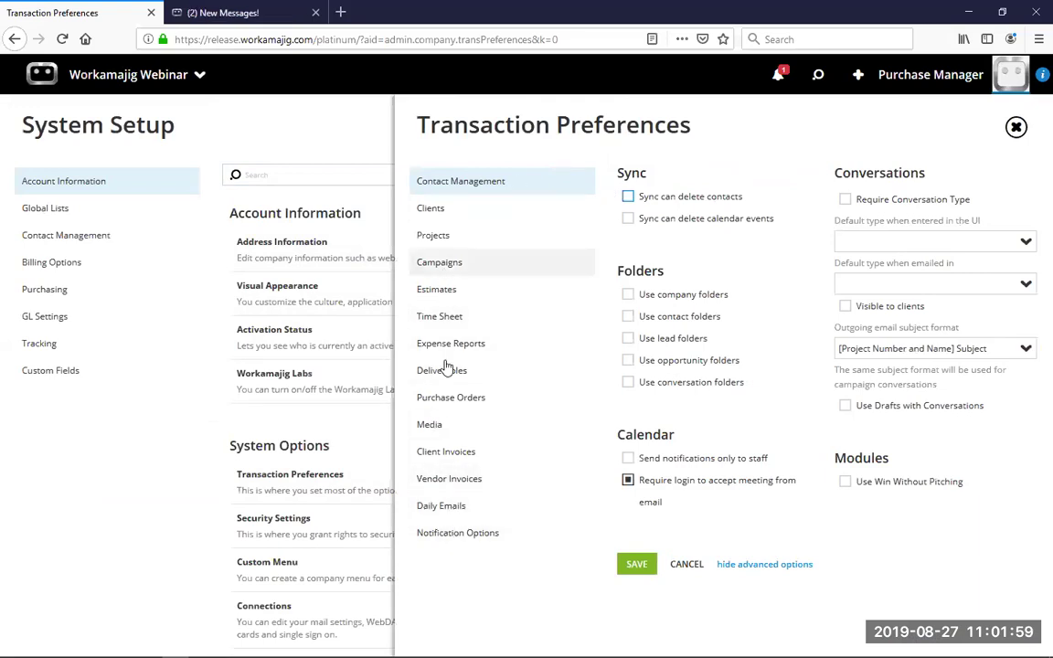
left_click(470, 478)
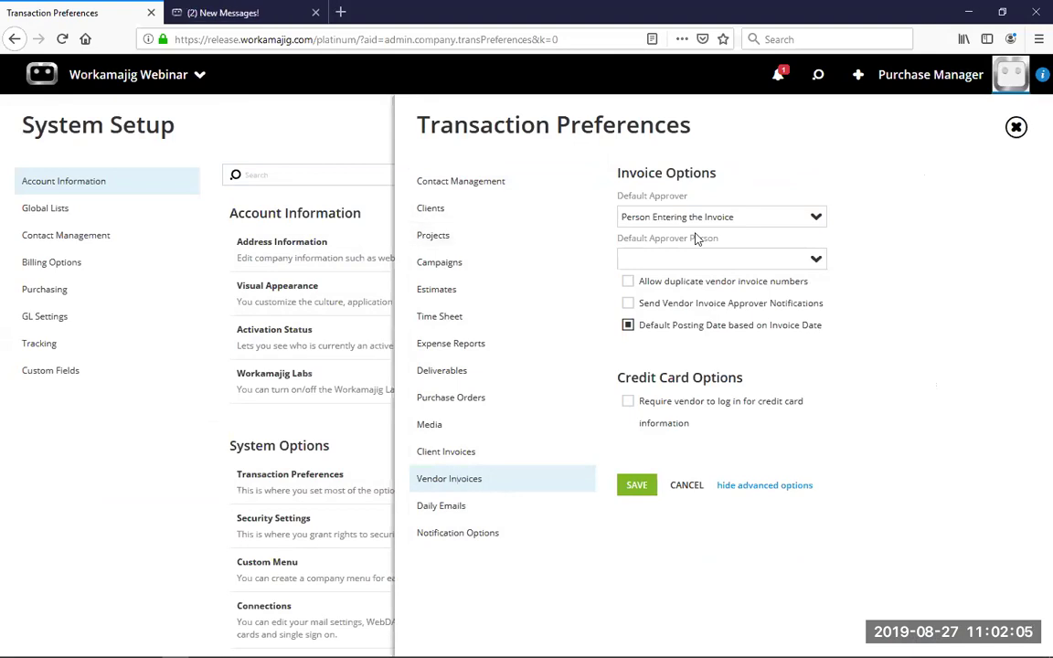
left_click(470, 399)
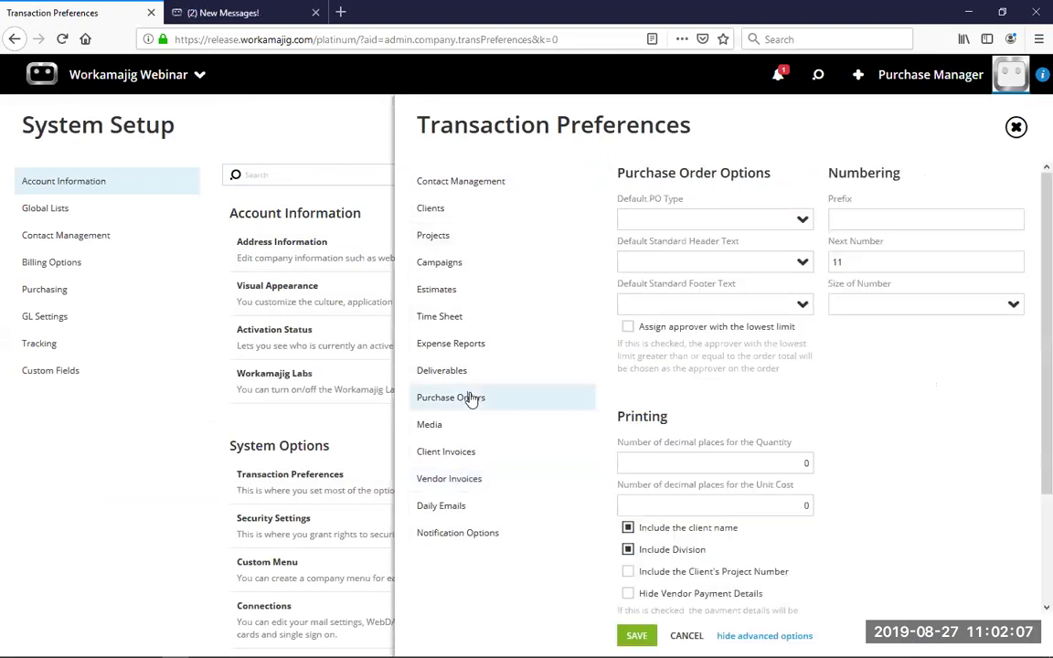
left_click(1017, 129)
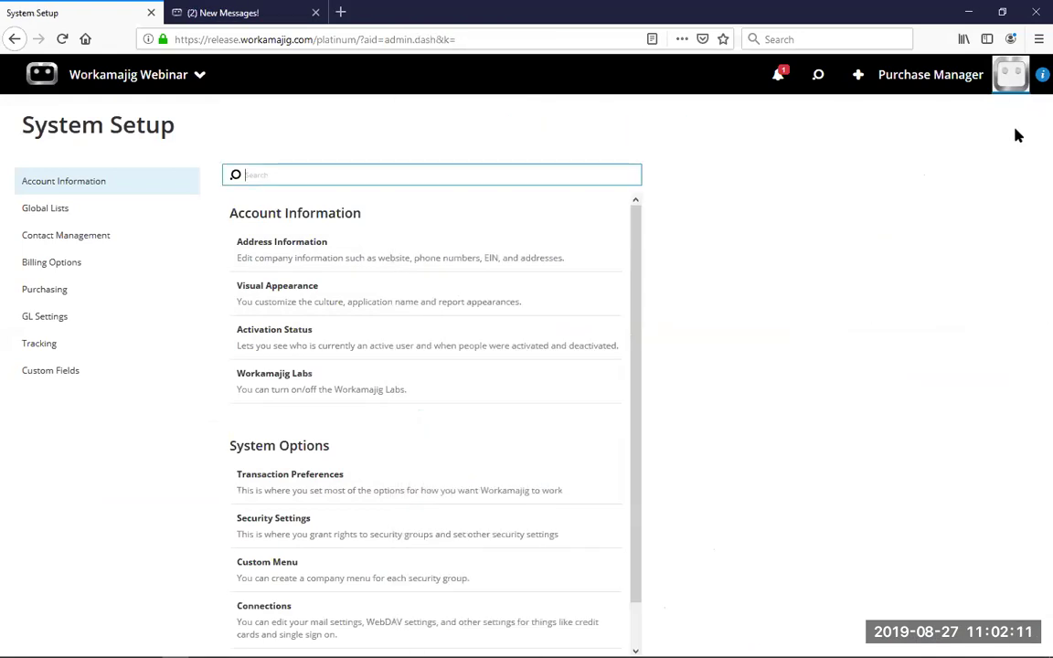
Return to the Purchasing dashboard and start a new vendor invoice for project 19-AC-009 - Expenses Project One
left_click(111, 96)
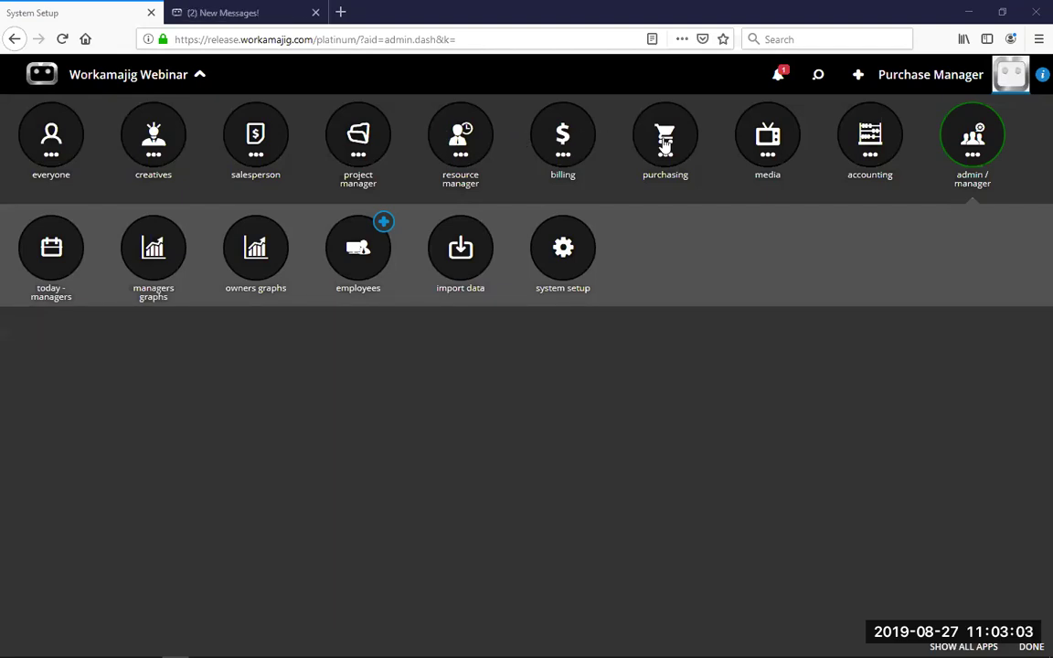
left_click(44, 260)
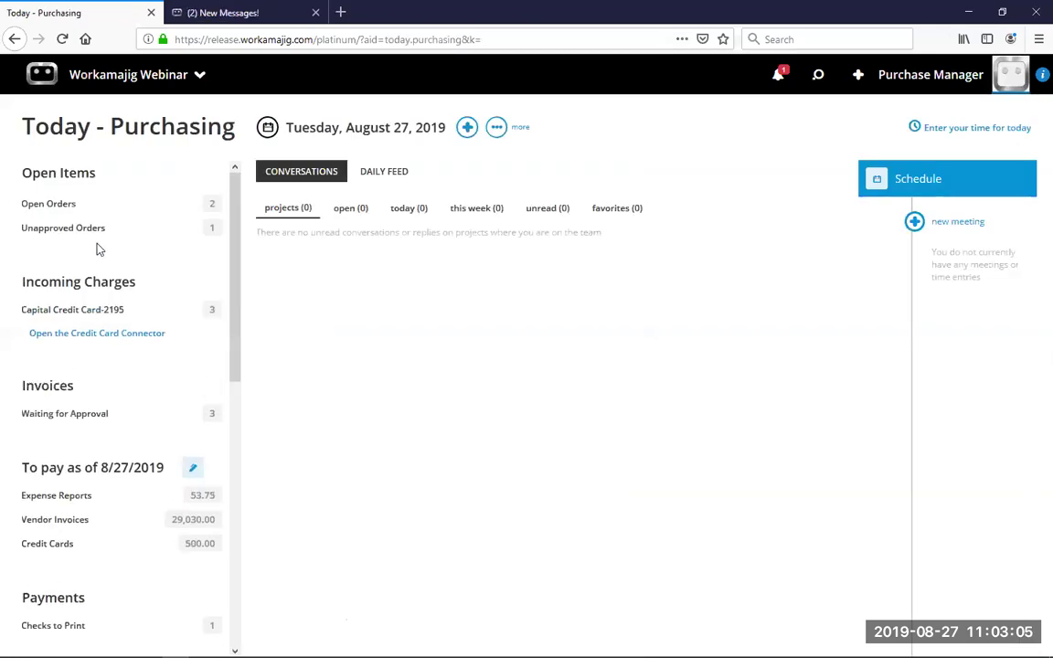
left_click(467, 128)
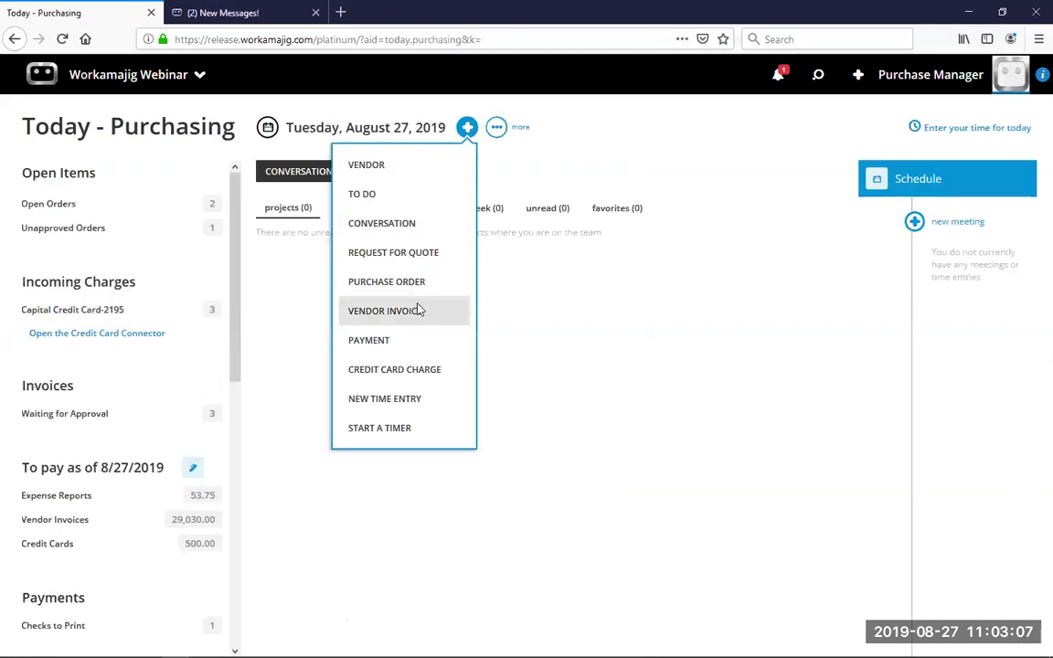
left_click(385, 311)
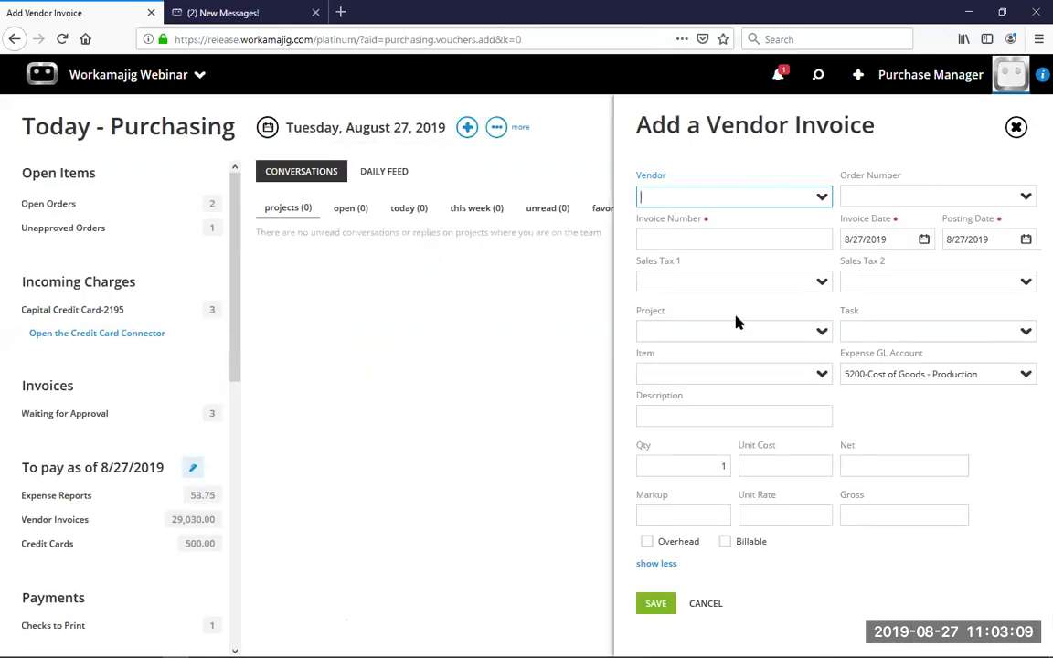
left_click(766, 323)
type("one")
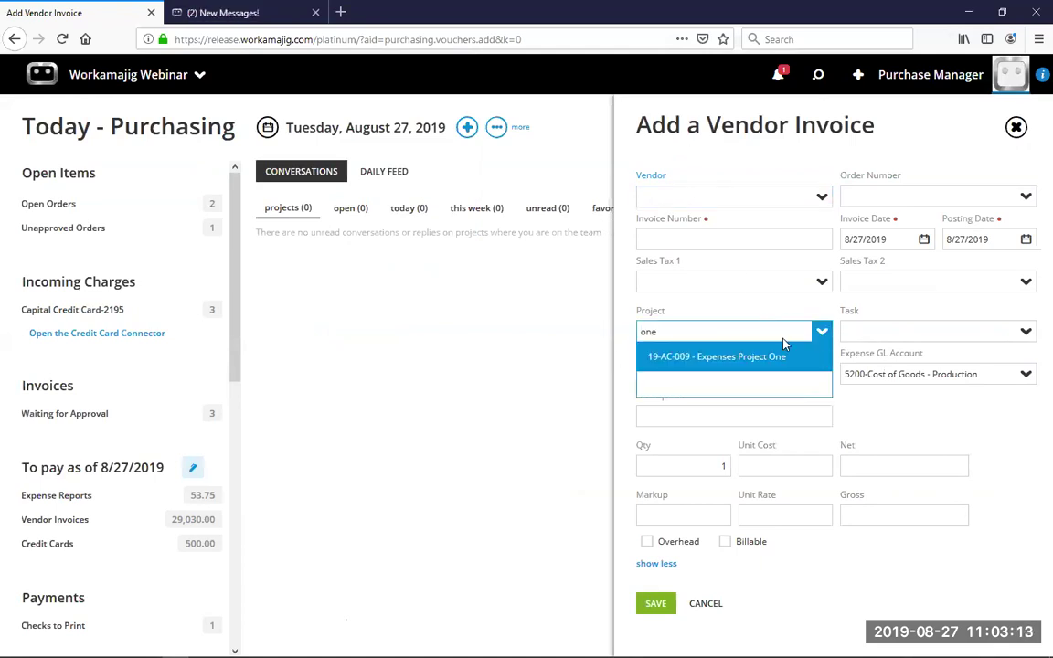
left_click(785, 360)
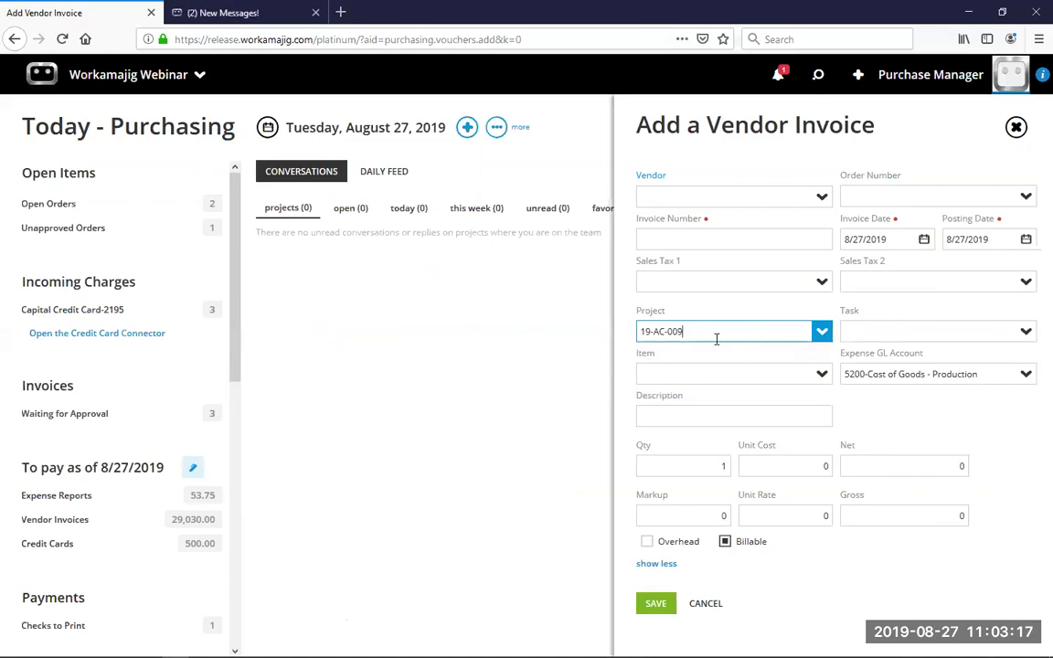
Set the vendor to FedEx and the invoice number to erewrwe, and save the invoice with a 0 amount
left_click(647, 196)
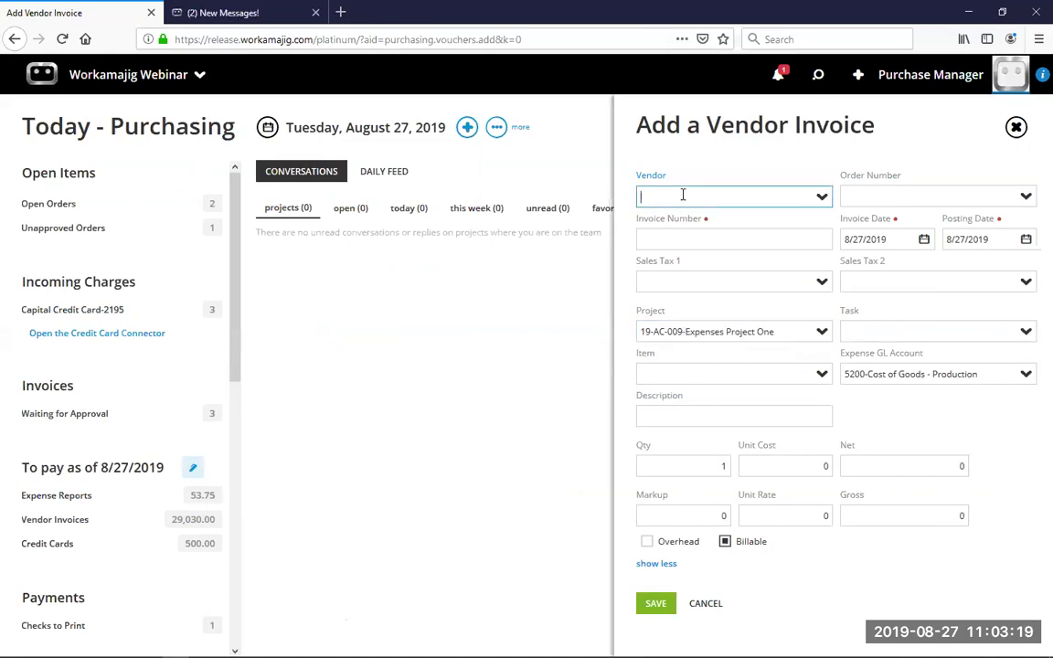
left_click(686, 309)
left_click(652, 605)
left_click(687, 238)
type("erewrwe")
left_click(660, 607)
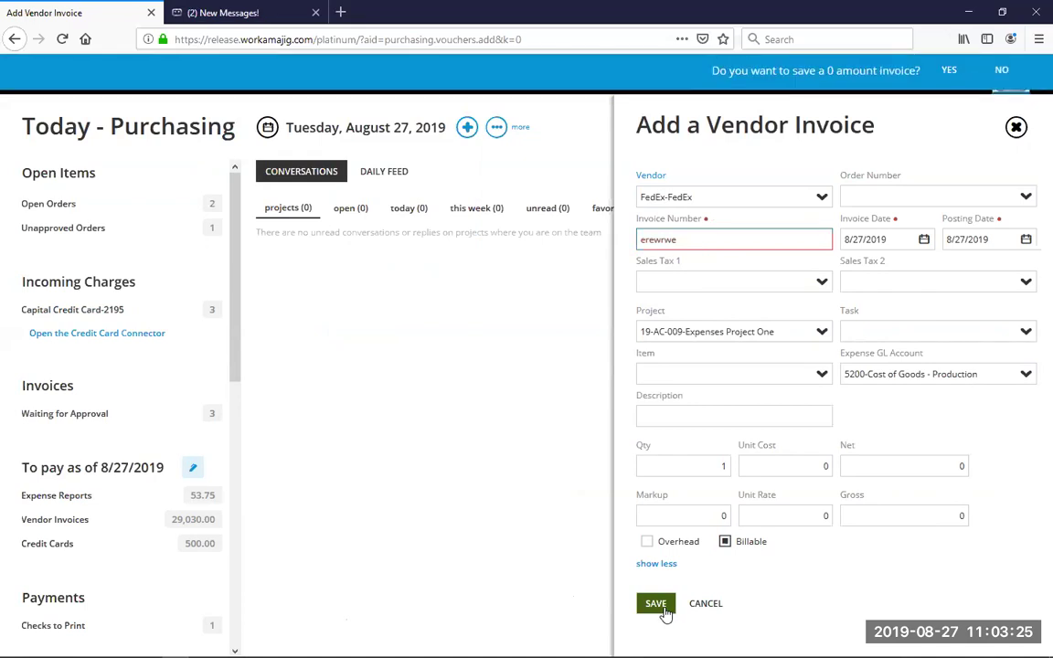
left_click(949, 74)
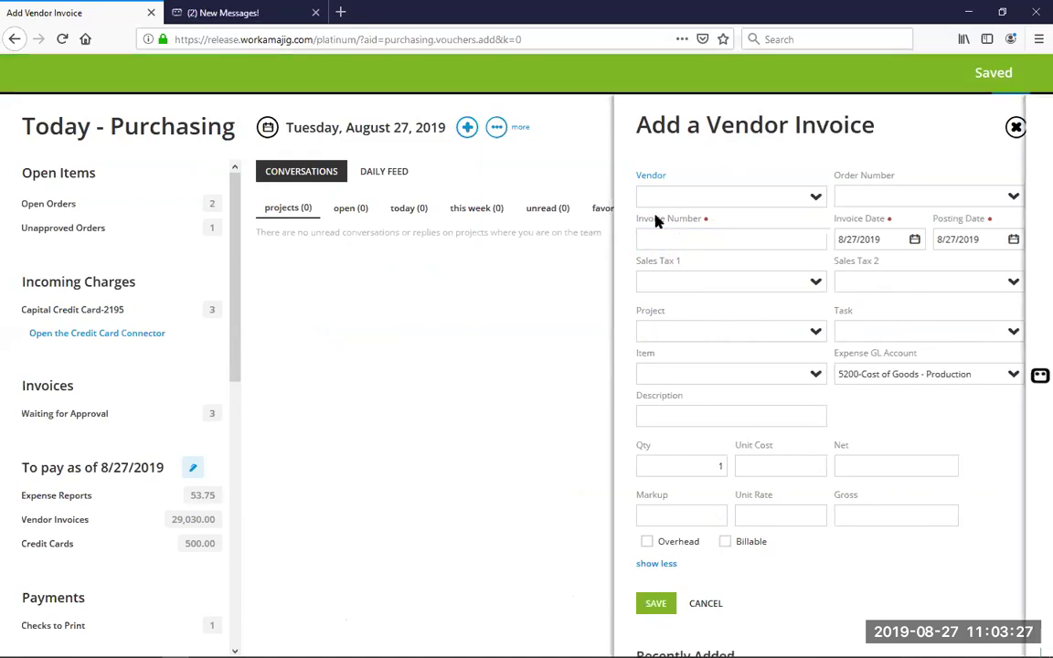
Check the project assigned in the invoice's details and on a newly added expense line
left_click(141, 328)
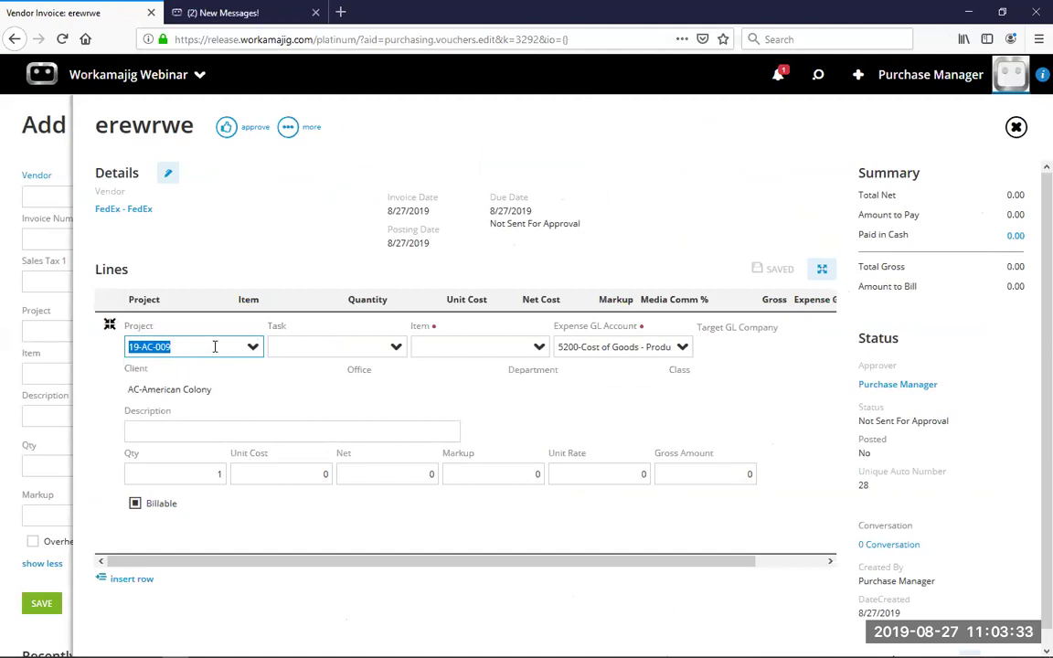
left_click(167, 173)
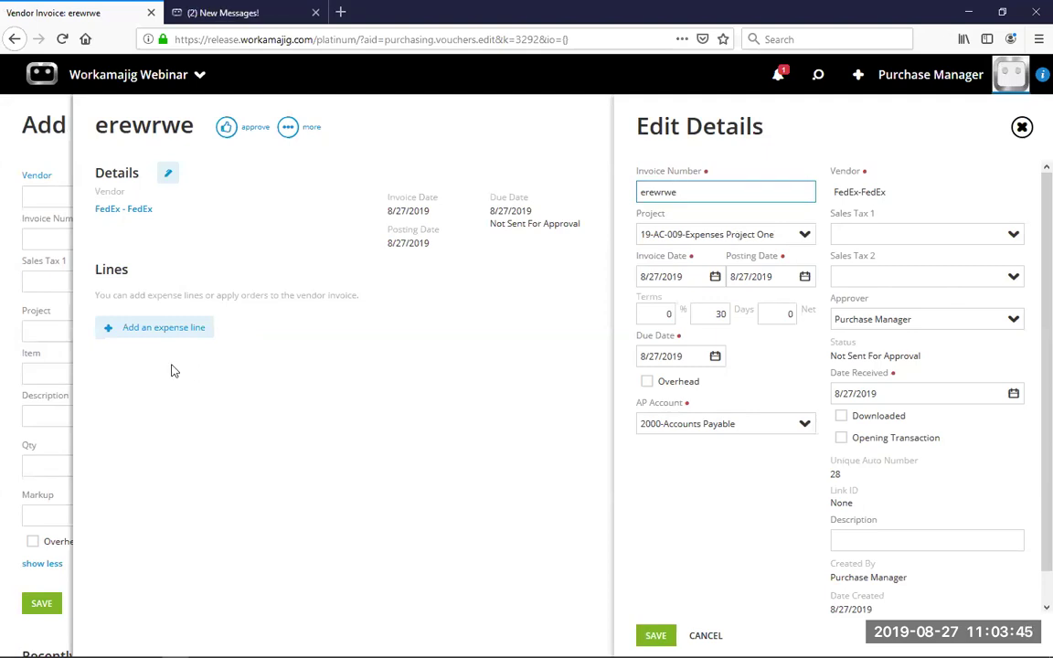
left_click(158, 329)
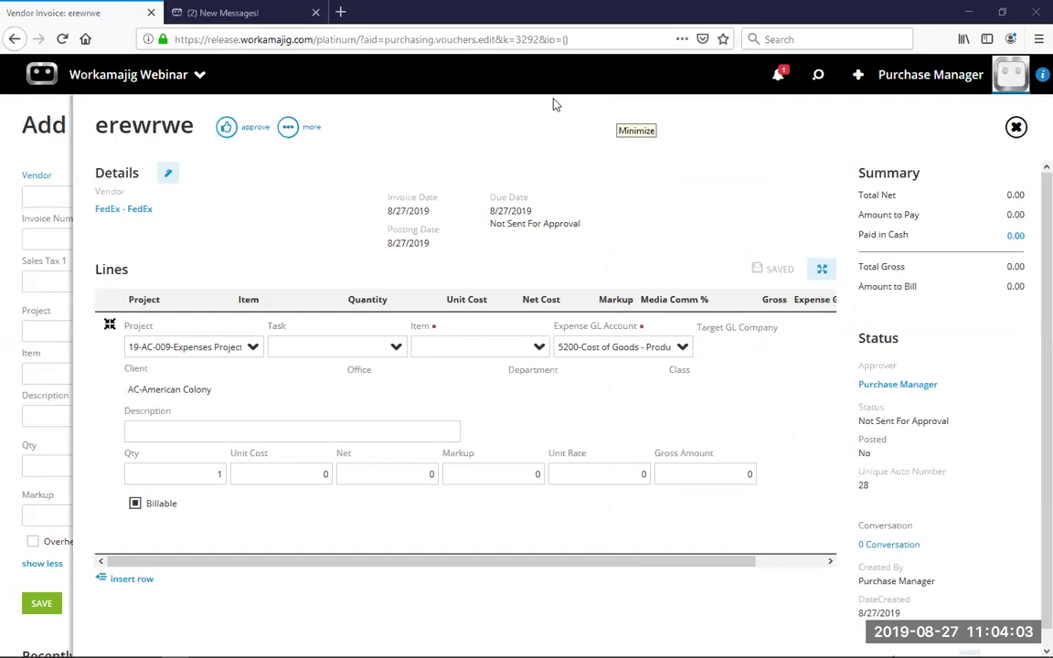
Search the Workamajig support site for "purchase order" and open the Purchase Orders Overview article
key("ctrl+Tab")
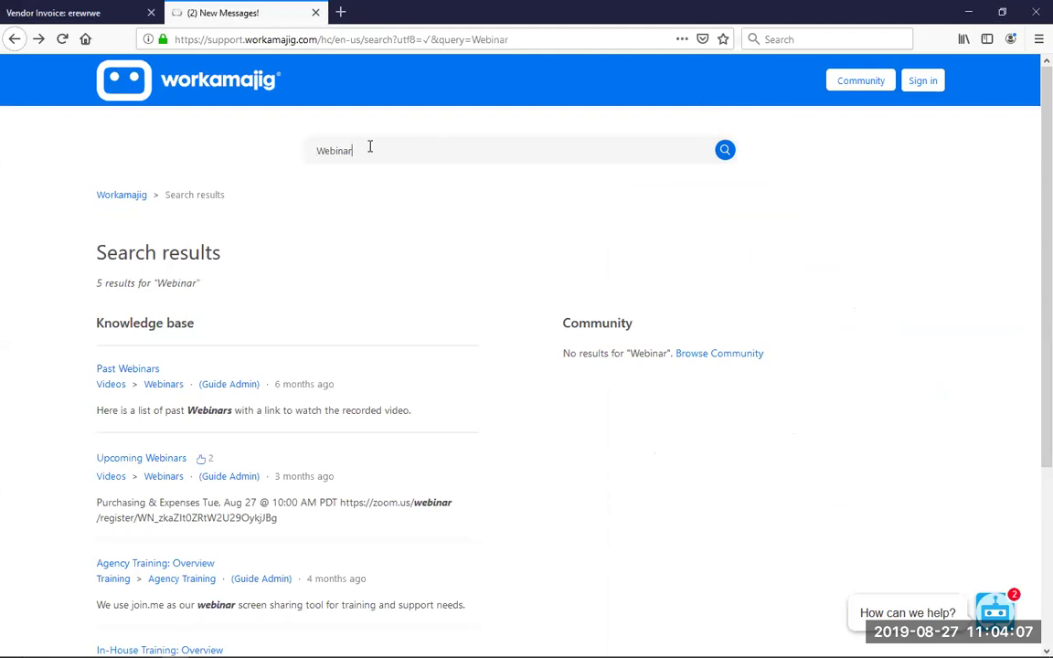
left_click_drag(369, 146, 272, 148)
type("purchase order")
key("Return")
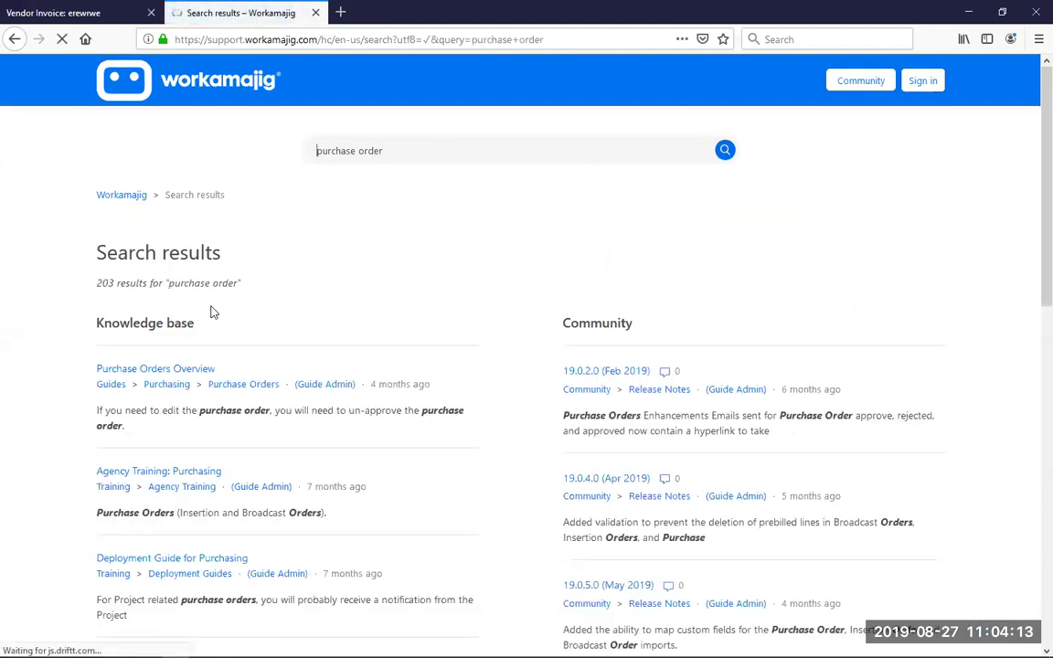
left_click(169, 371)
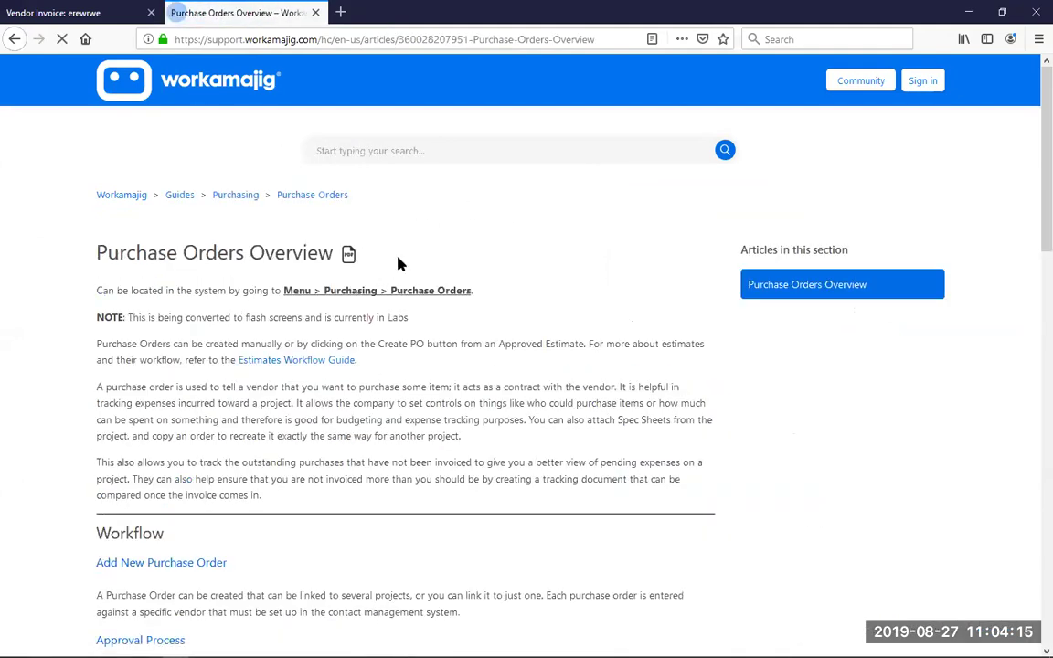
left_click(346, 148)
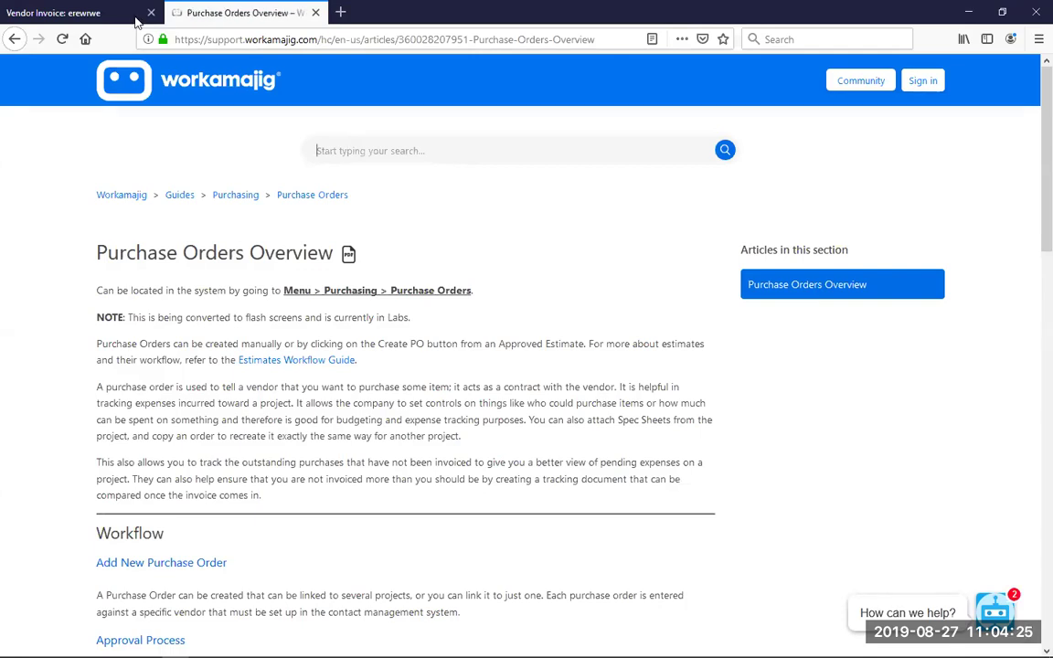
Return to the vendor invoice, close it, and look over the Purchasing dashboard's payment items and views
left_click(105, 14)
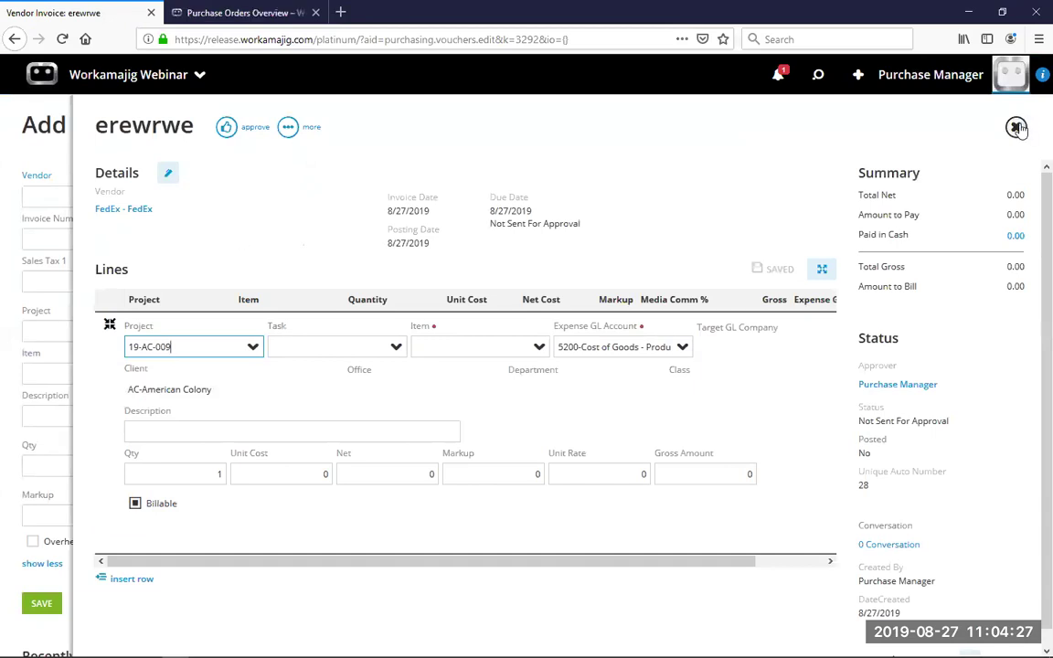
left_click(1016, 126)
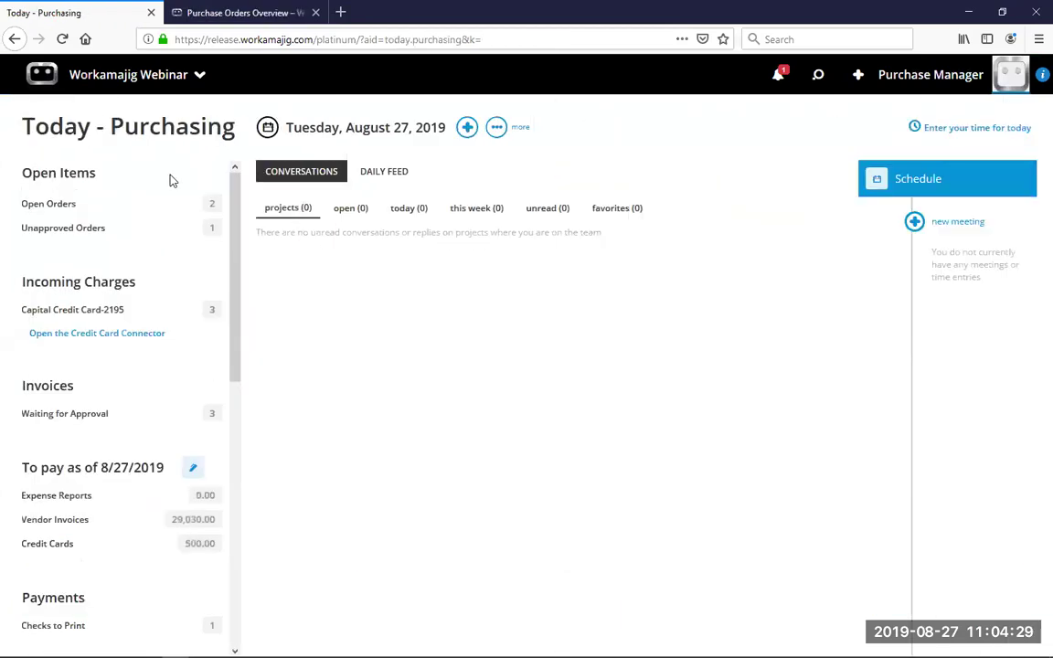
scroll(146, 407, "down", 3)
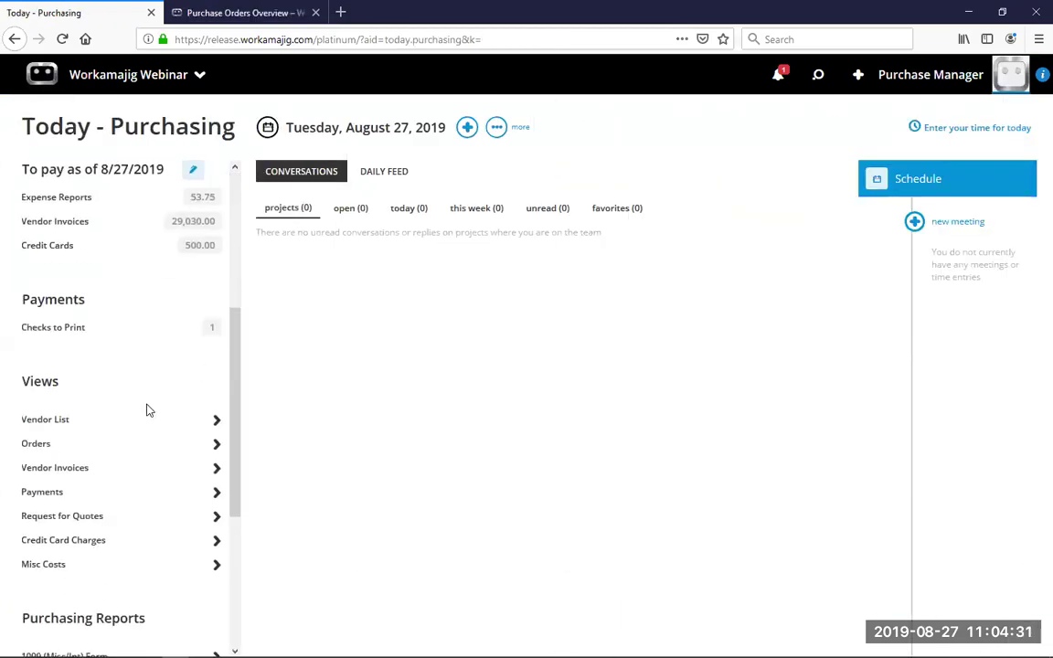
scroll(147, 407, "up", 3)
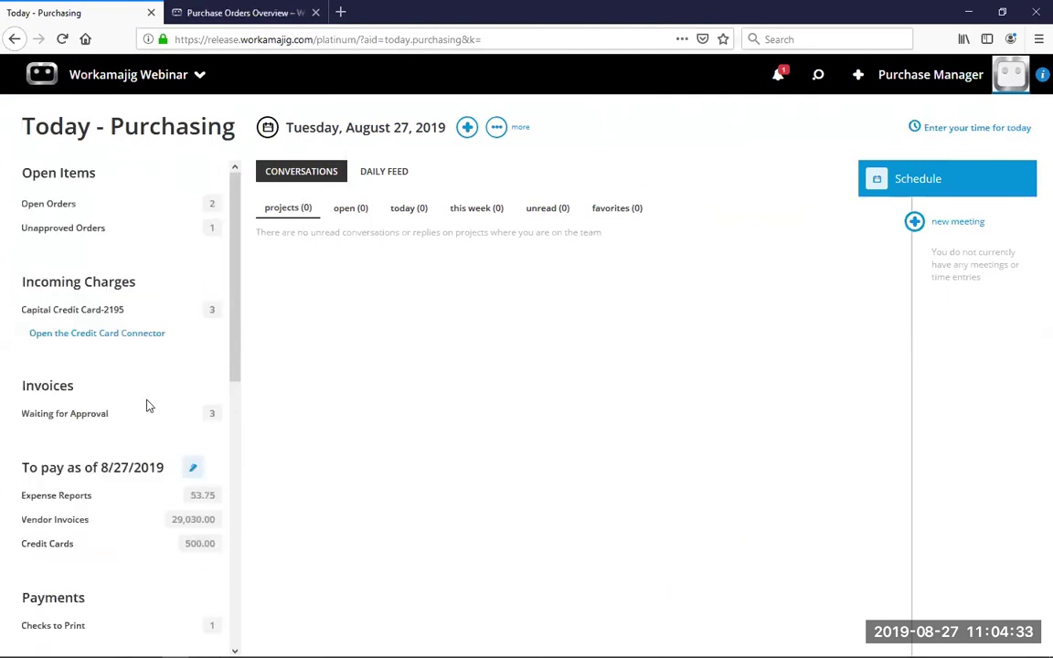